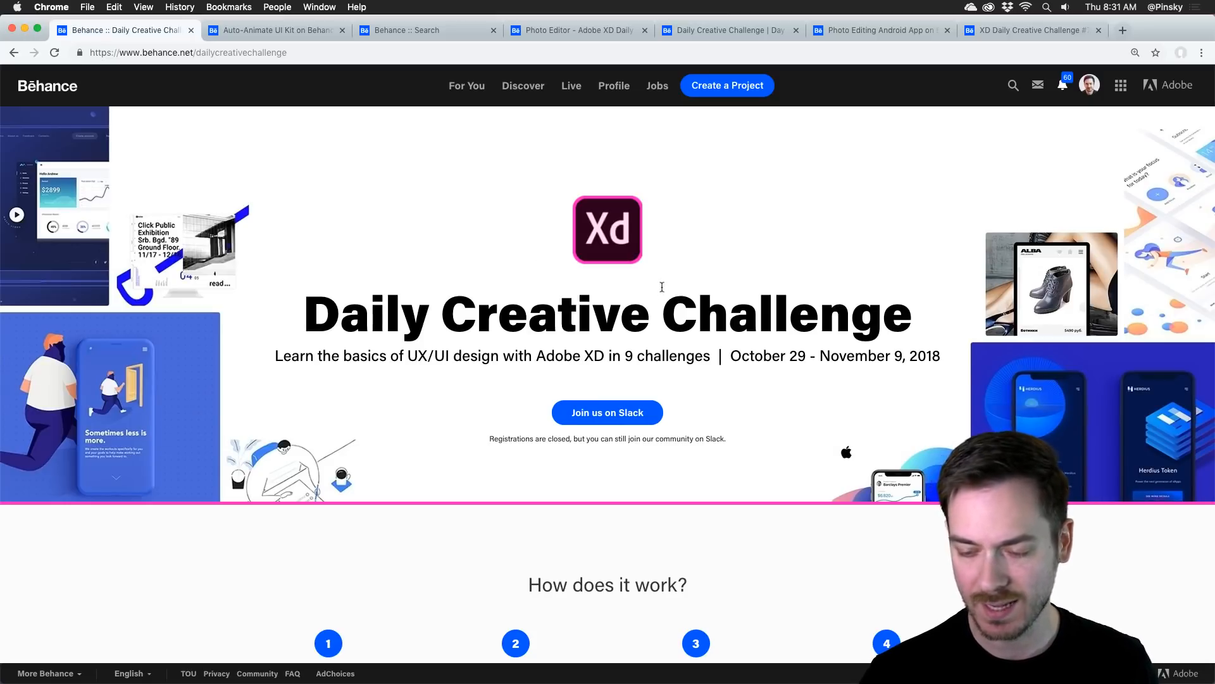
Step: Read the Daily Creative Challenge introduction and the four steps under "How does it work?"
scroll(713, 262, "down", 5)
scroll(713, 262, "down", 4)
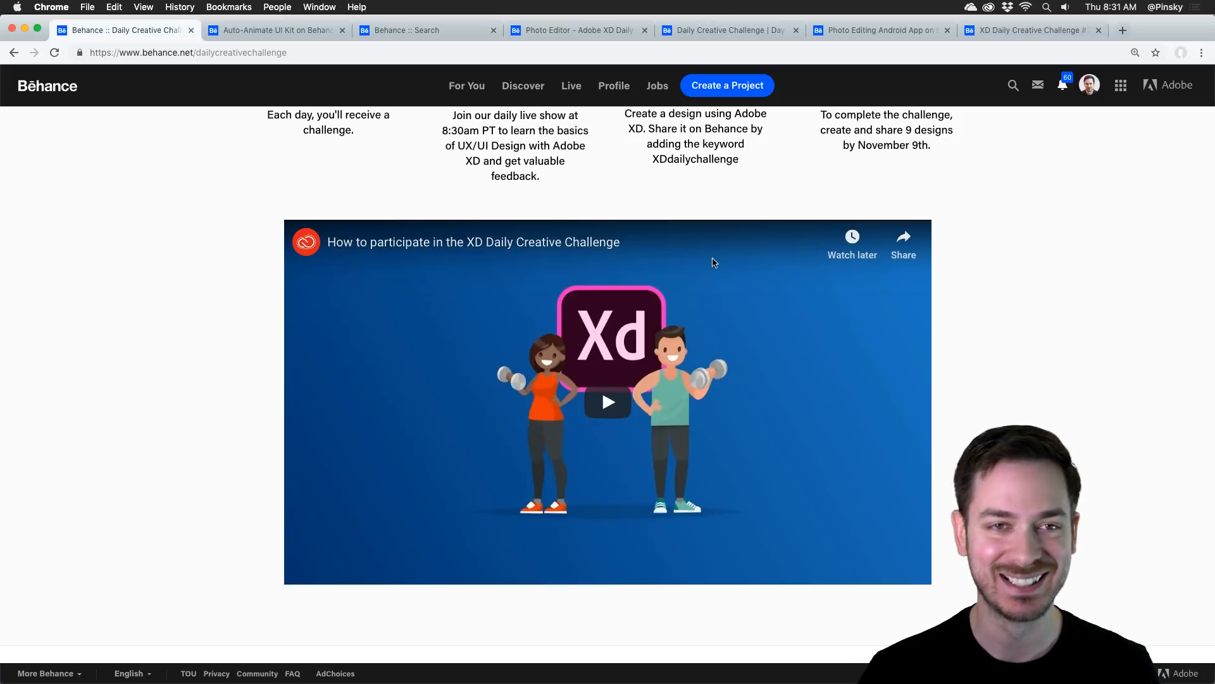
scroll(713, 263, "up", 9)
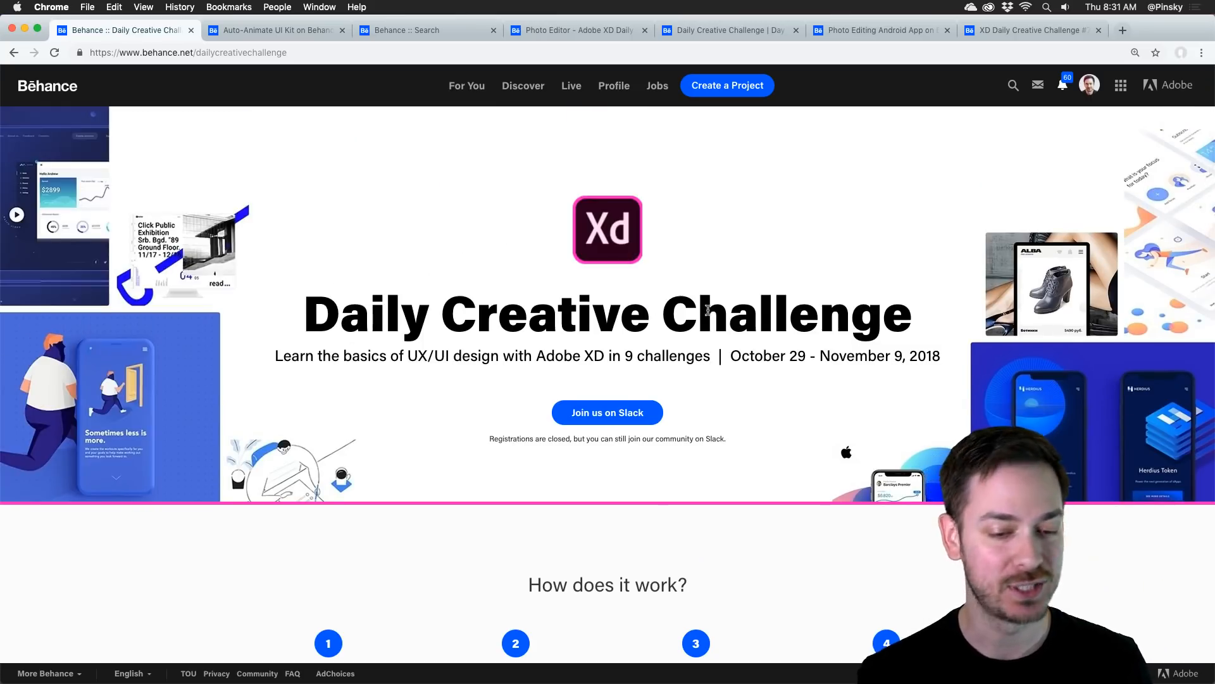
scroll(707, 302, "down", 3)
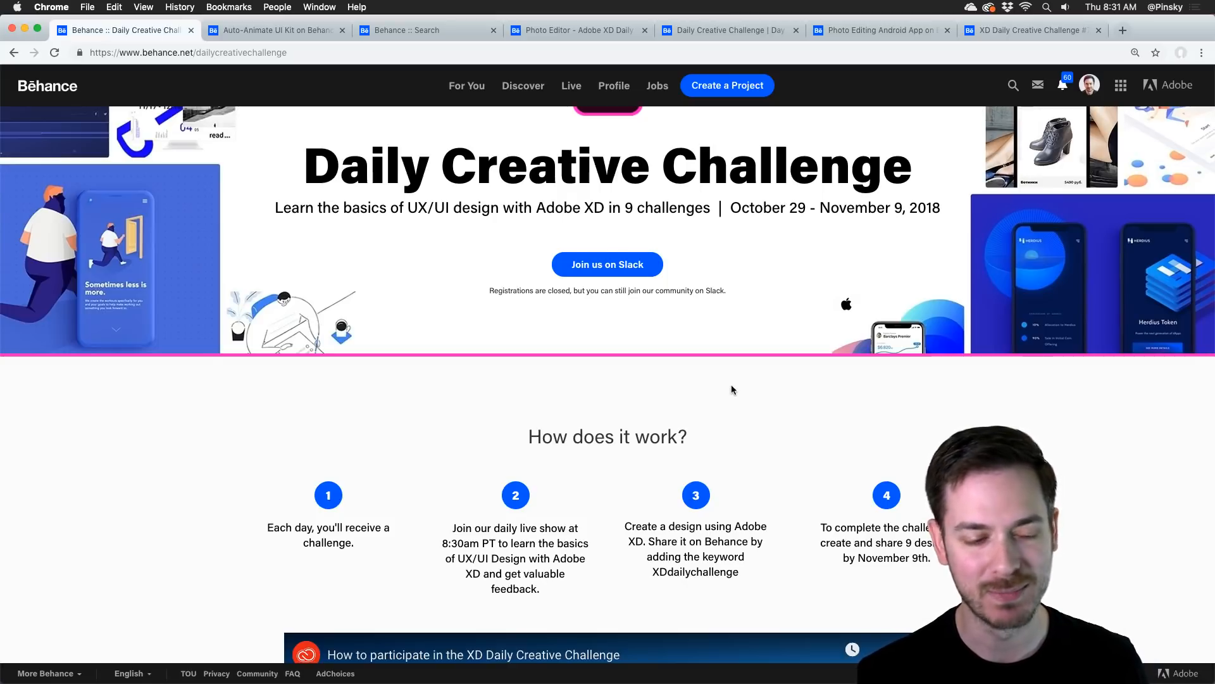
scroll(709, 390, "down", 2)
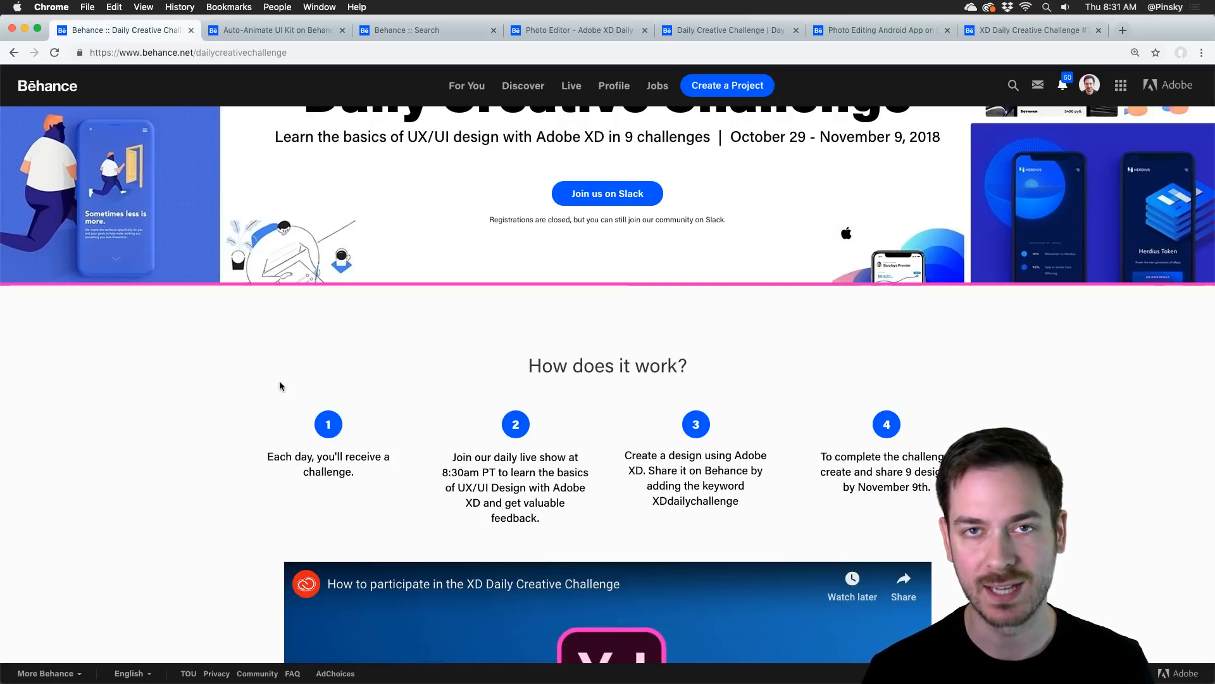
scroll(320, 373, "down", 5)
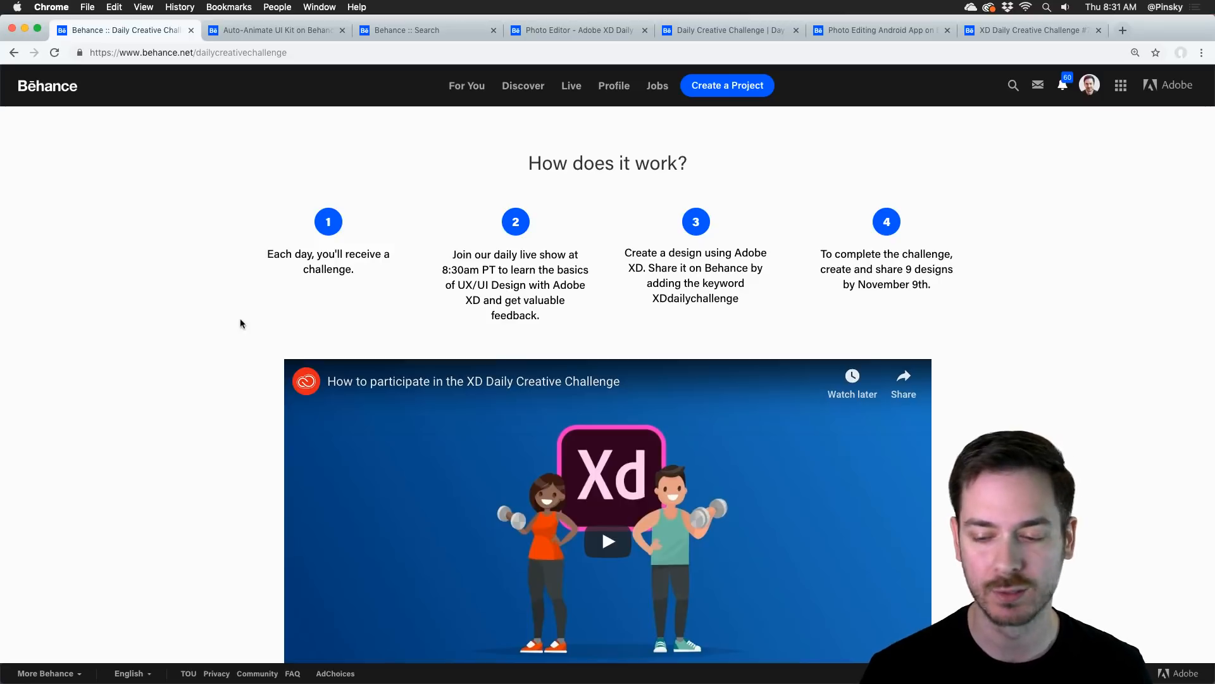
scroll(239, 320, "down", 2)
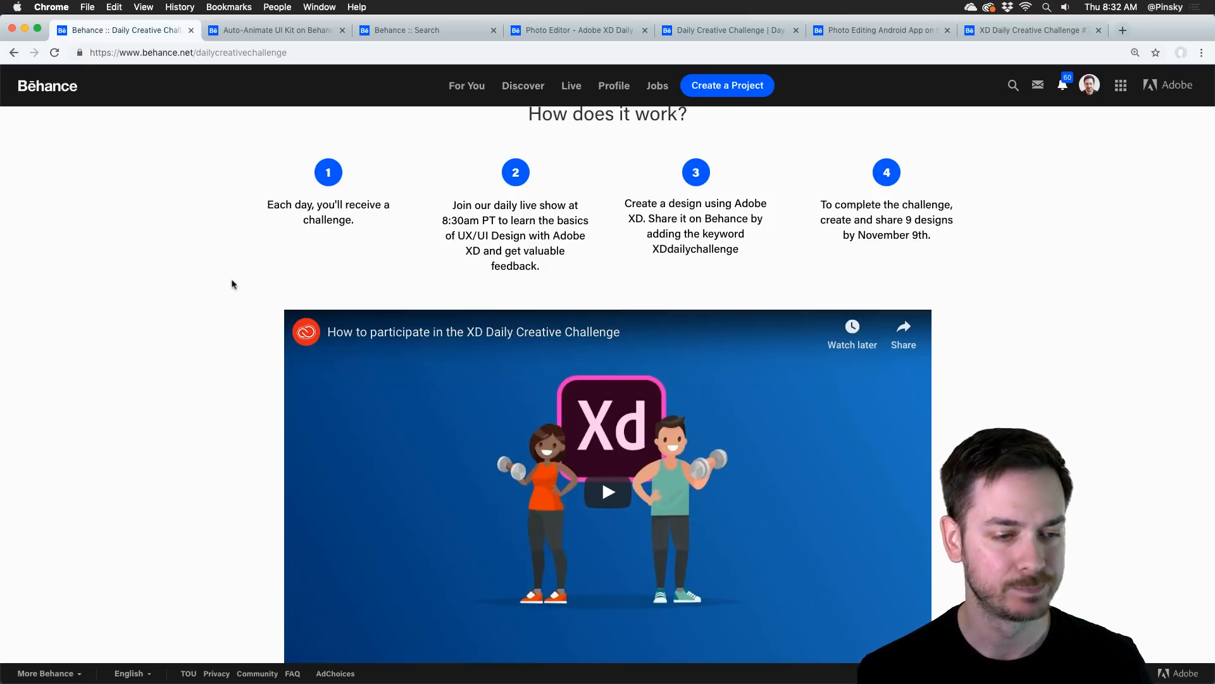
scroll(538, 228, "down", 1)
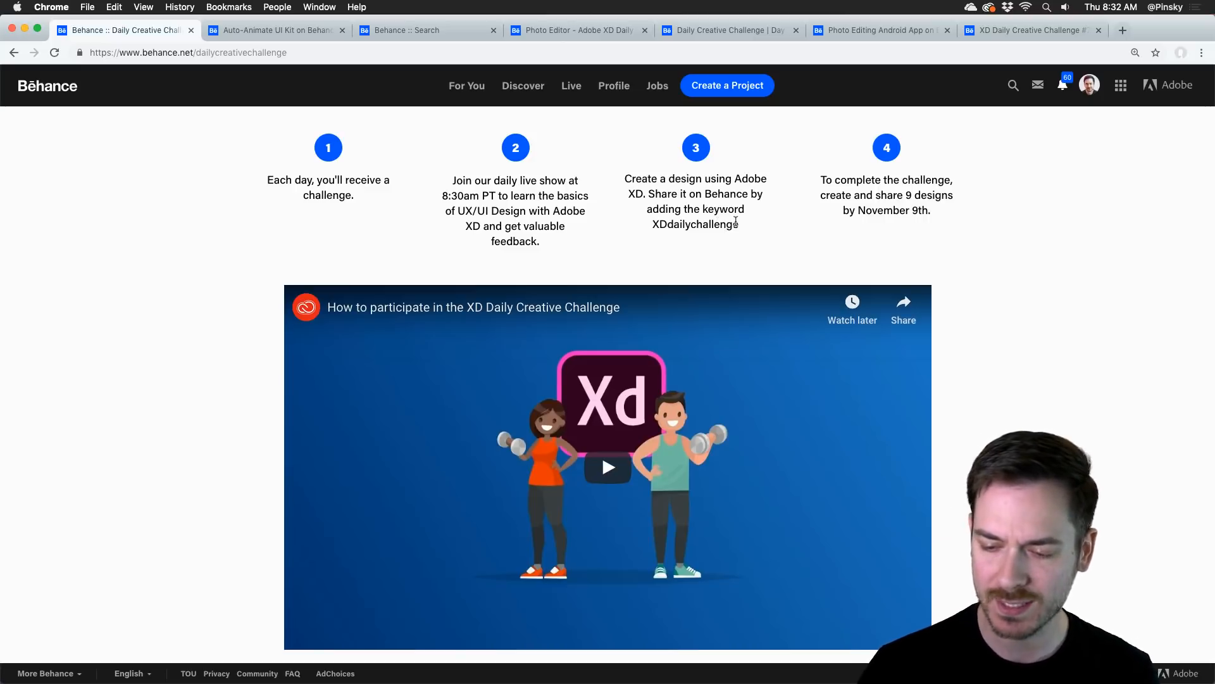
scroll(975, 190, "down", 1)
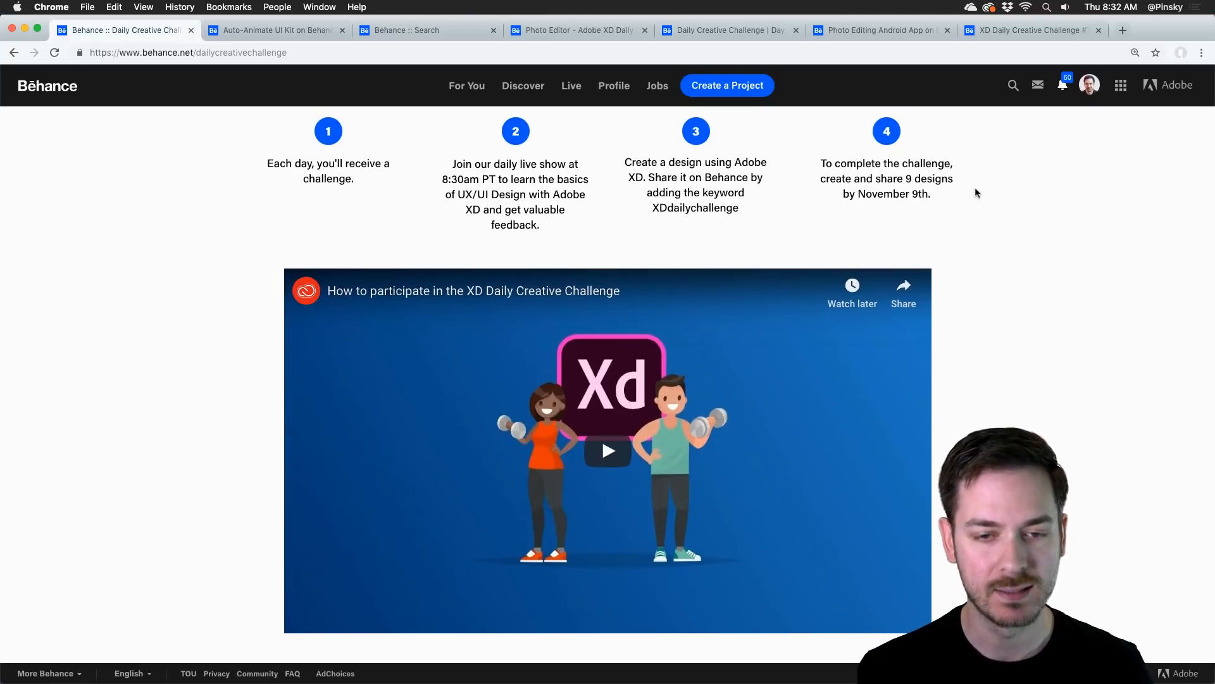
scroll(975, 190, "up", 2)
Step: Look through the Next Steps section and the daily challenge cards, then return to the start of the page
scroll(975, 190, "down", 8)
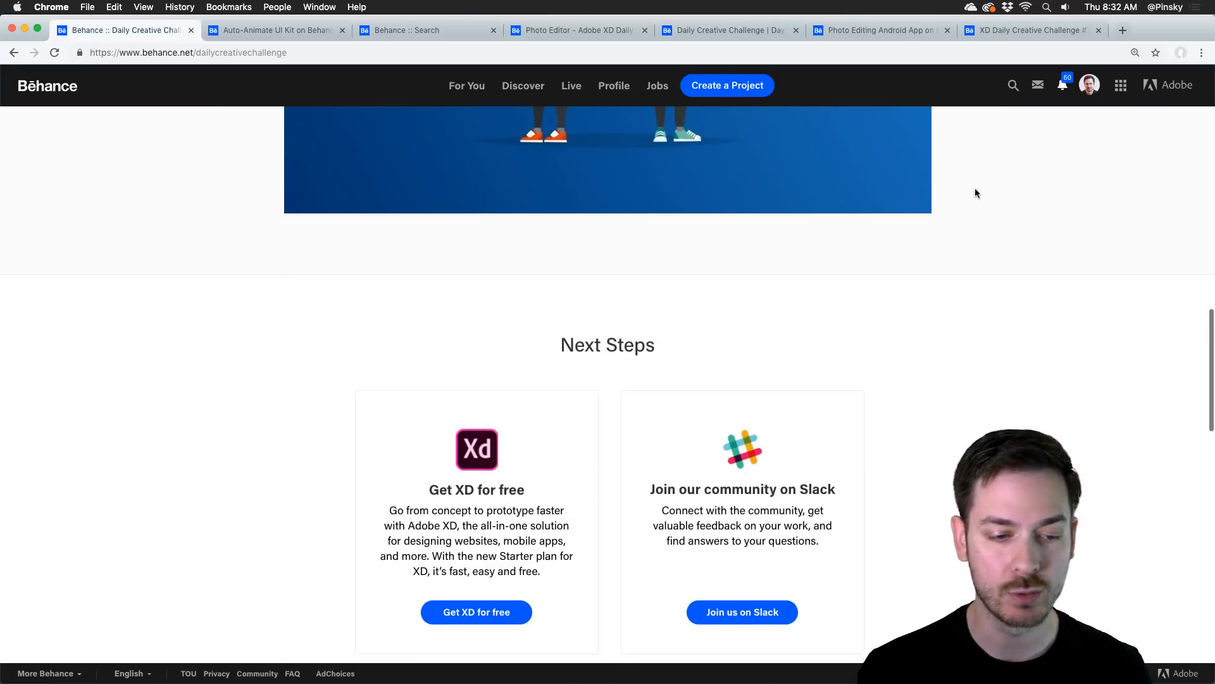
scroll(975, 190, "down", 10)
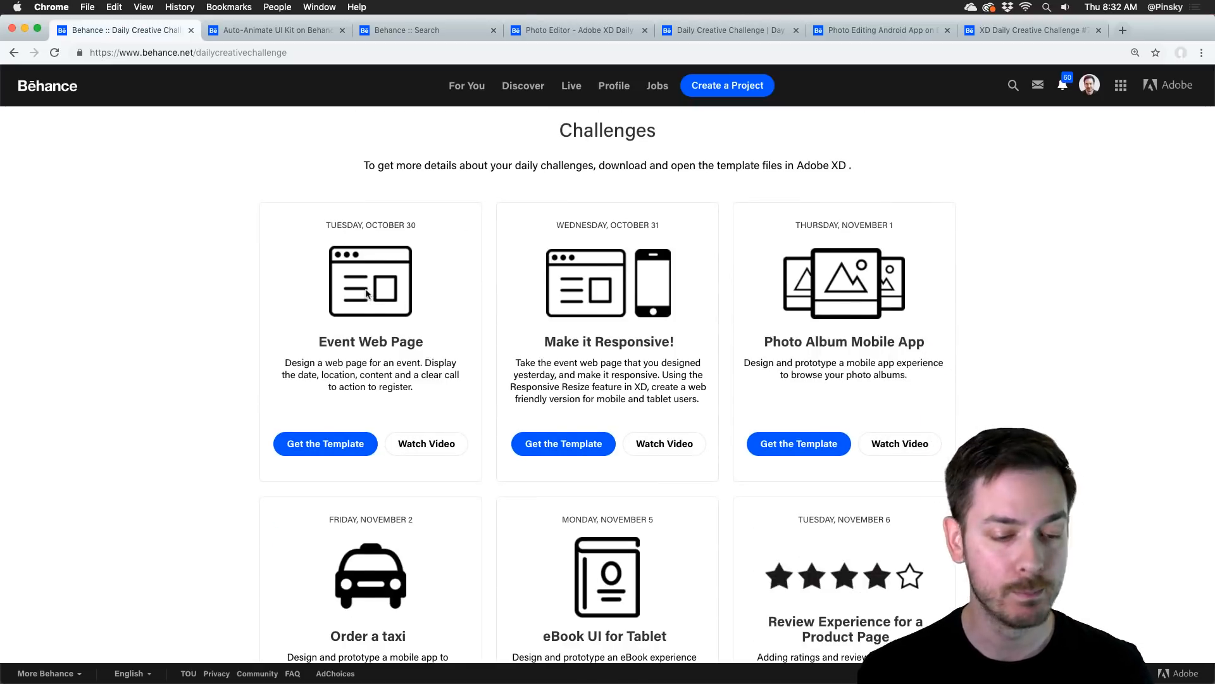
scroll(606, 443, "down", 5)
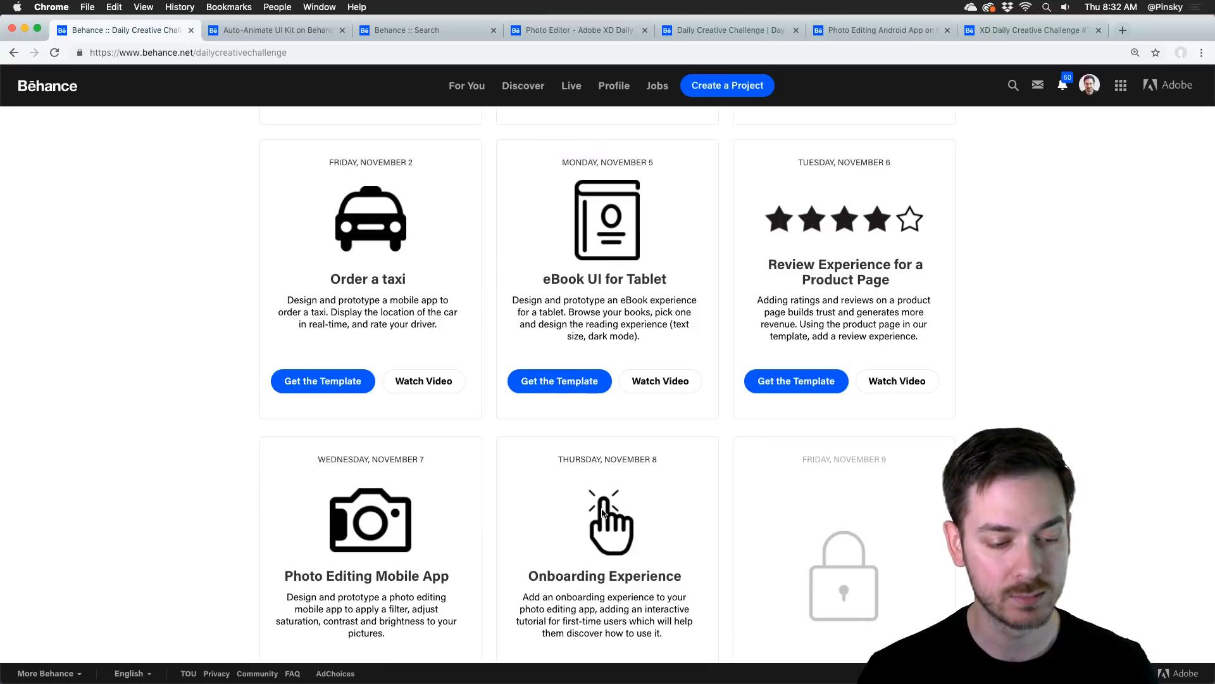
scroll(728, 455, "up", 6)
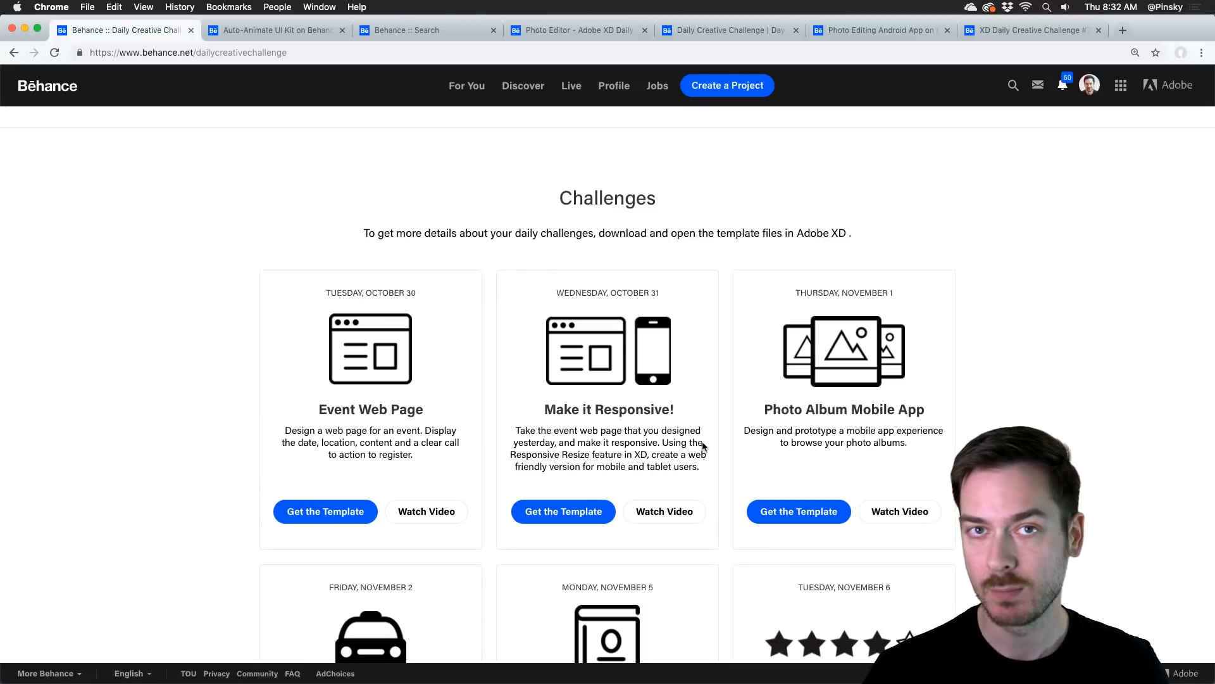
scroll(660, 437, "down", 1)
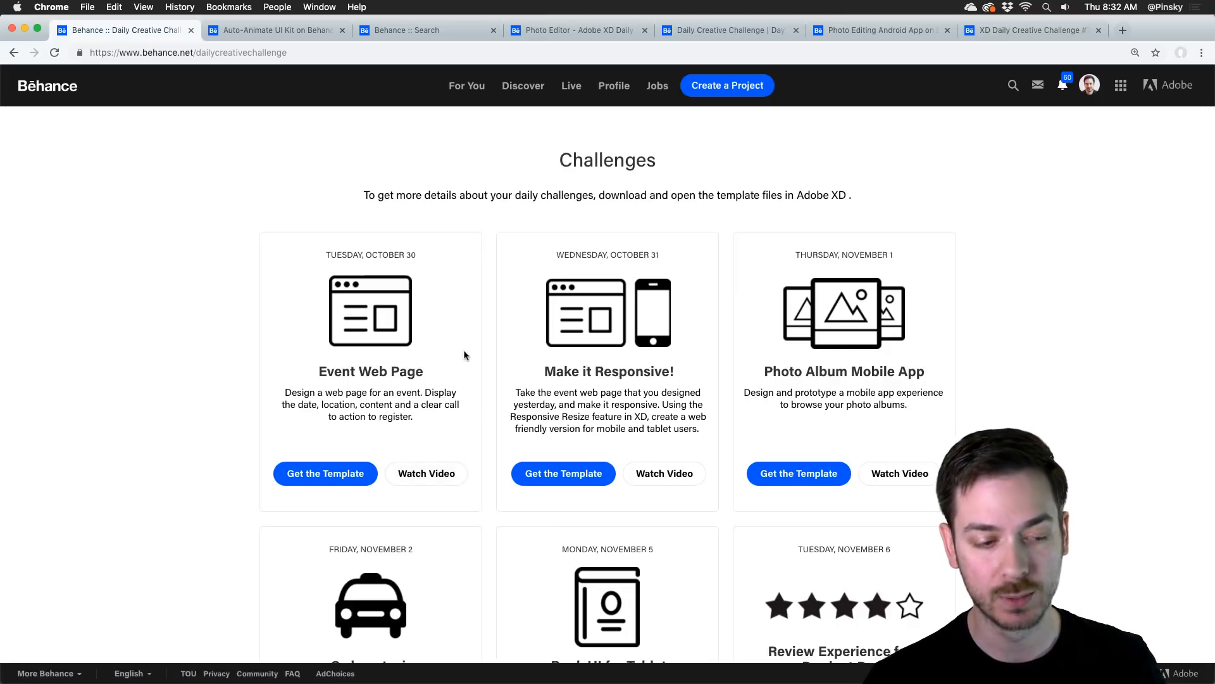
scroll(497, 343, "down", 10)
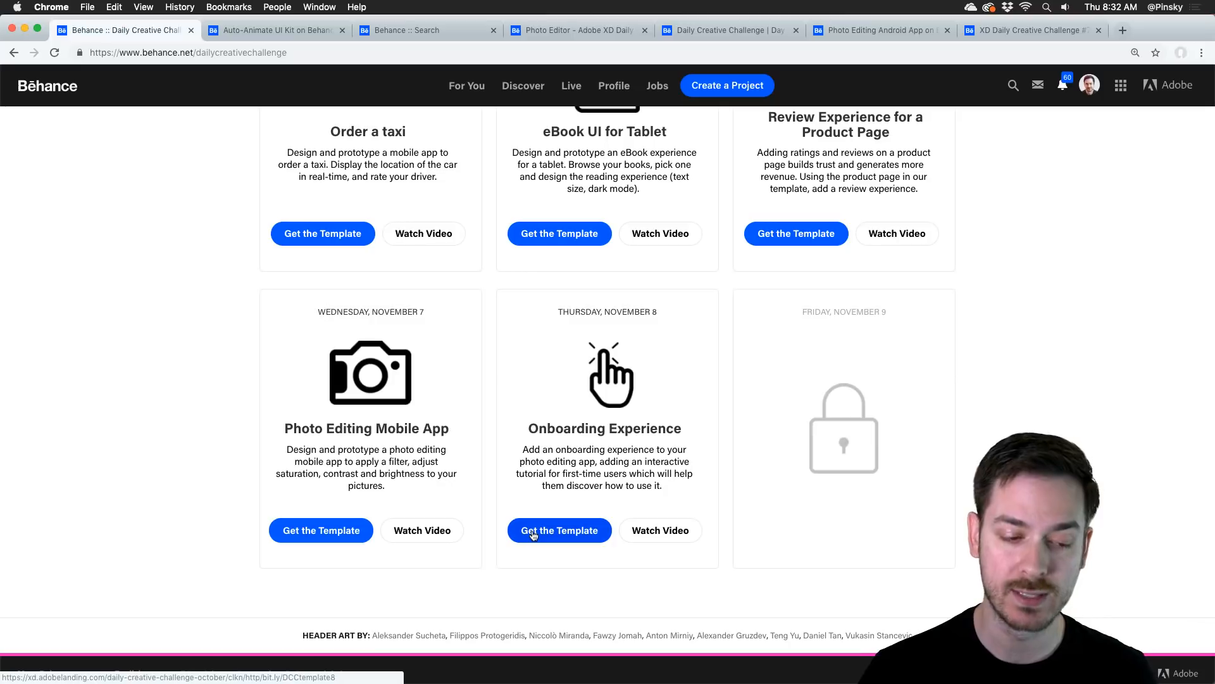
scroll(575, 458, "up", 20)
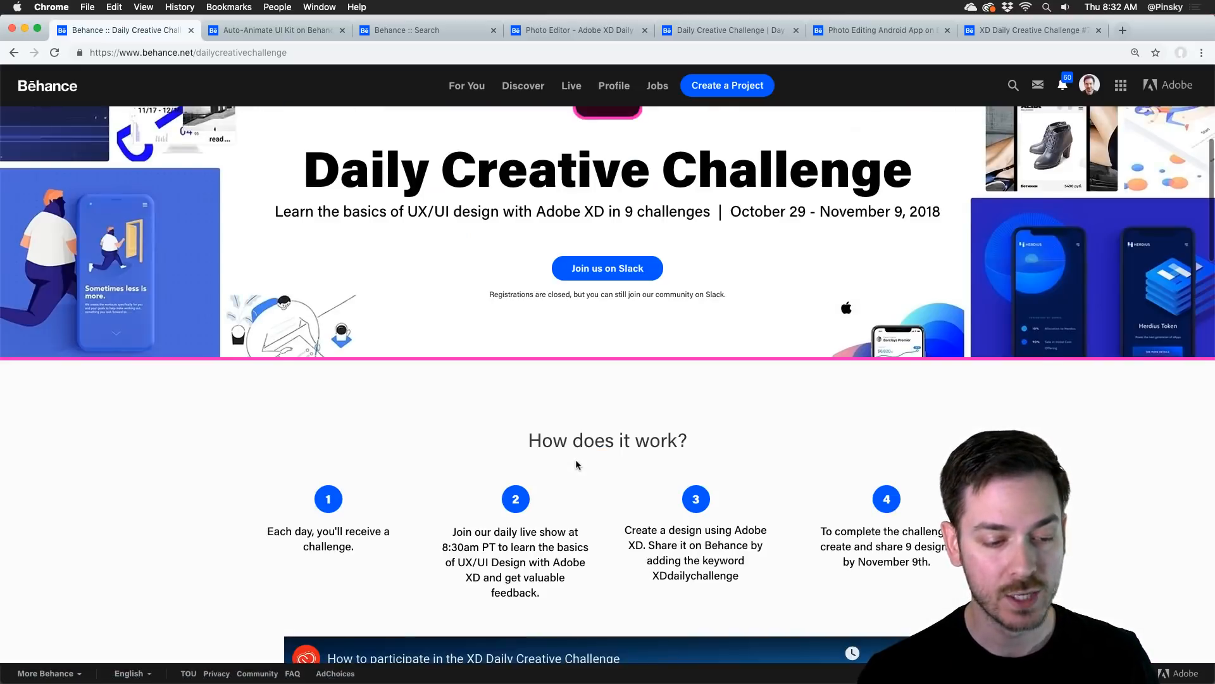
scroll(647, 430, "down", 2)
scroll(647, 430, "up", 3)
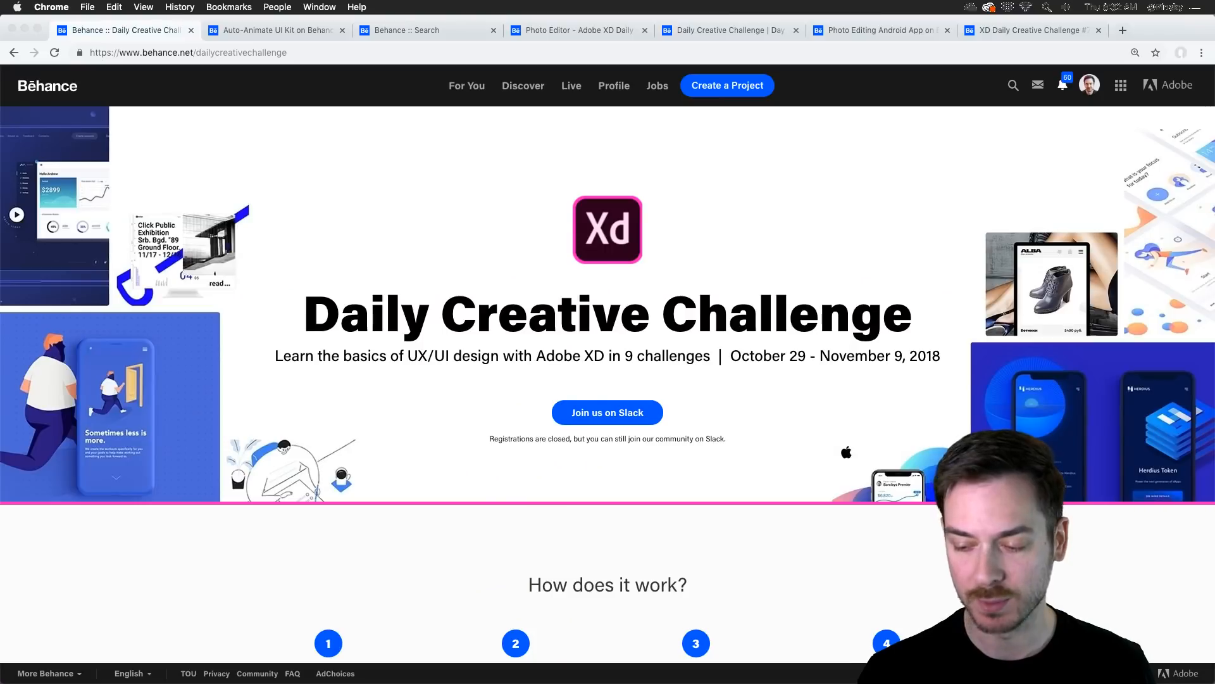
Step: Switch to Slack and read the #introductions and #help_general channels of the Adobe XD workspace, ending in #introductions
key("super+Tab")
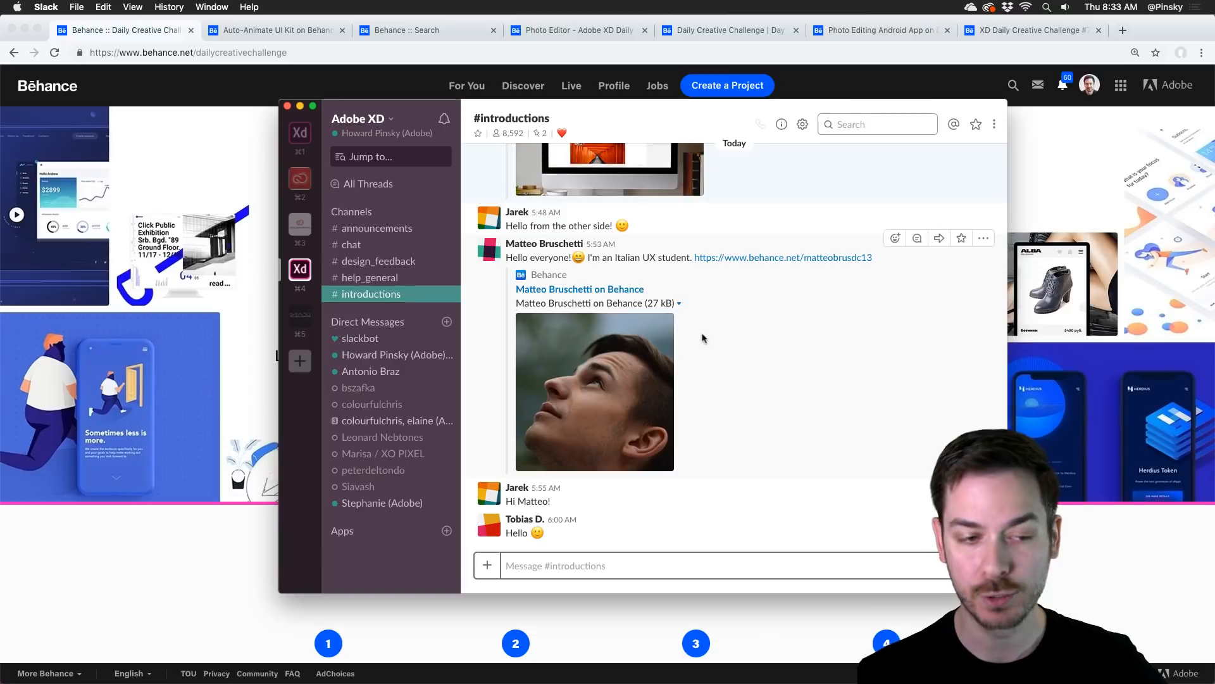
scroll(731, 351, "up", 3)
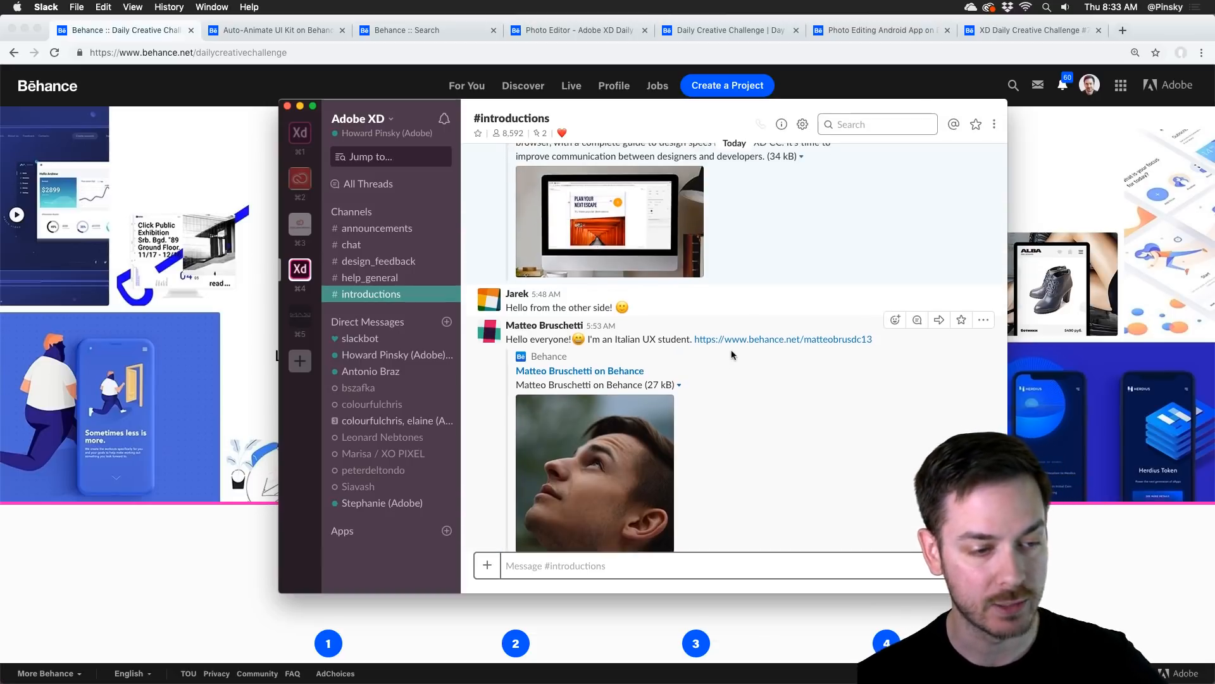
scroll(731, 354, "up", 10)
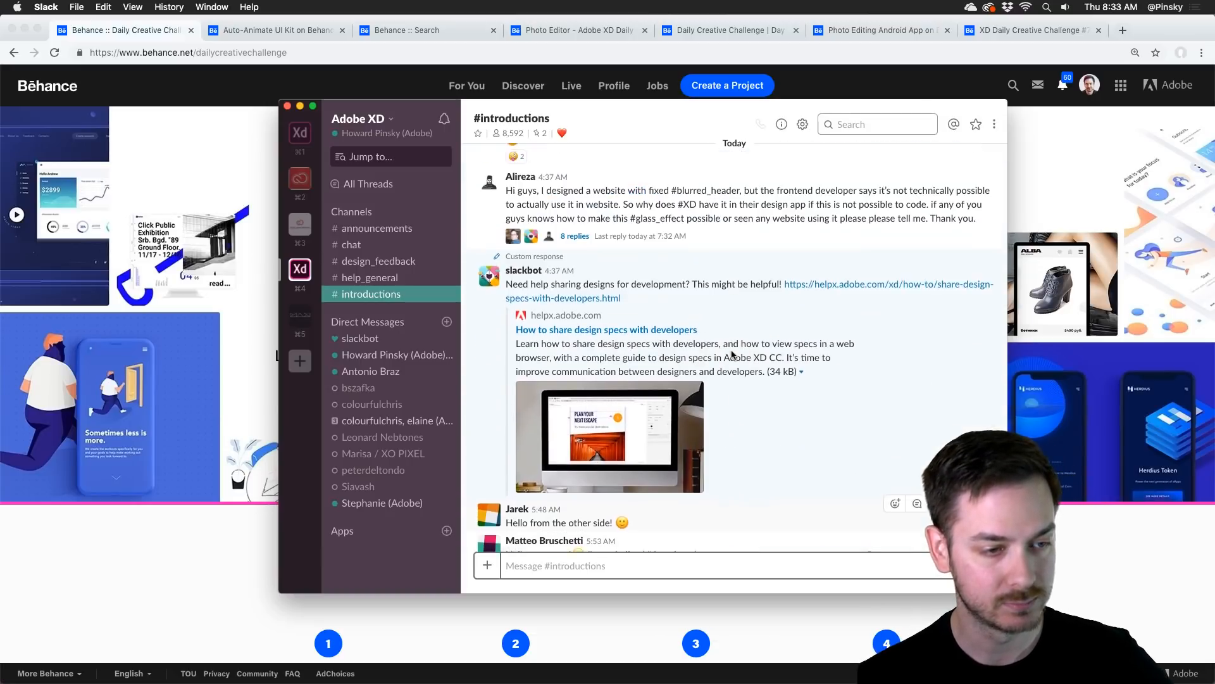
scroll(731, 354, "up", 6)
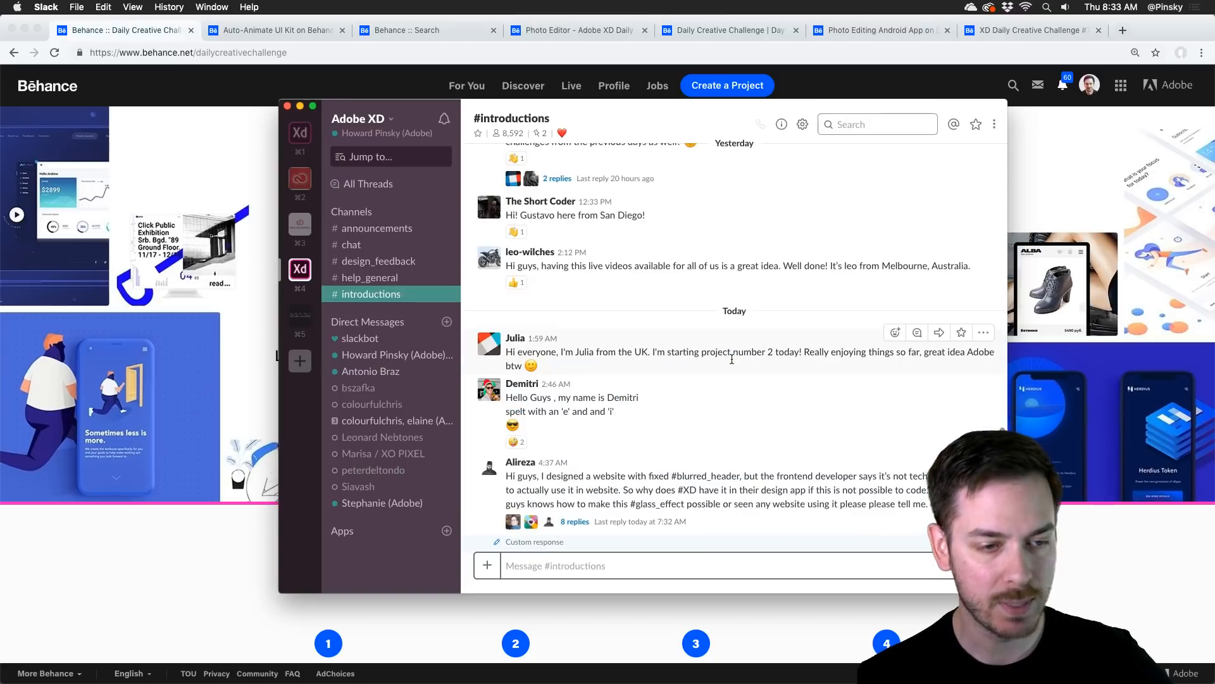
scroll(732, 351, "down", 20)
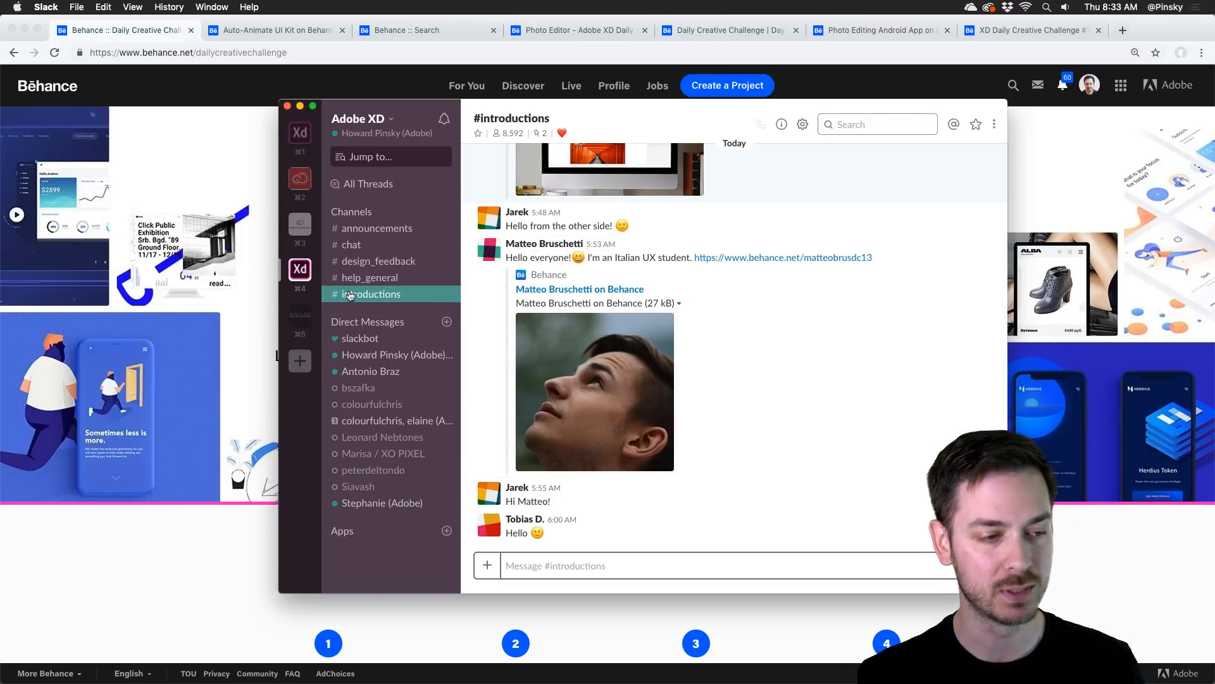
left_click(367, 277)
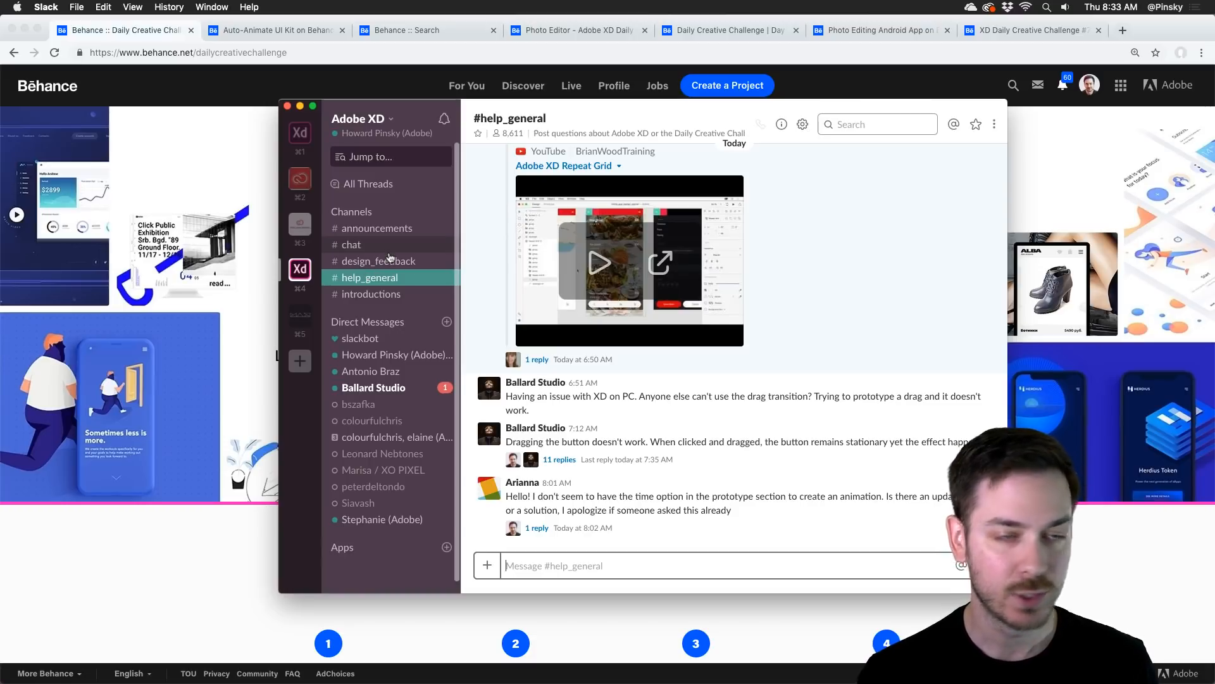
left_click(384, 294)
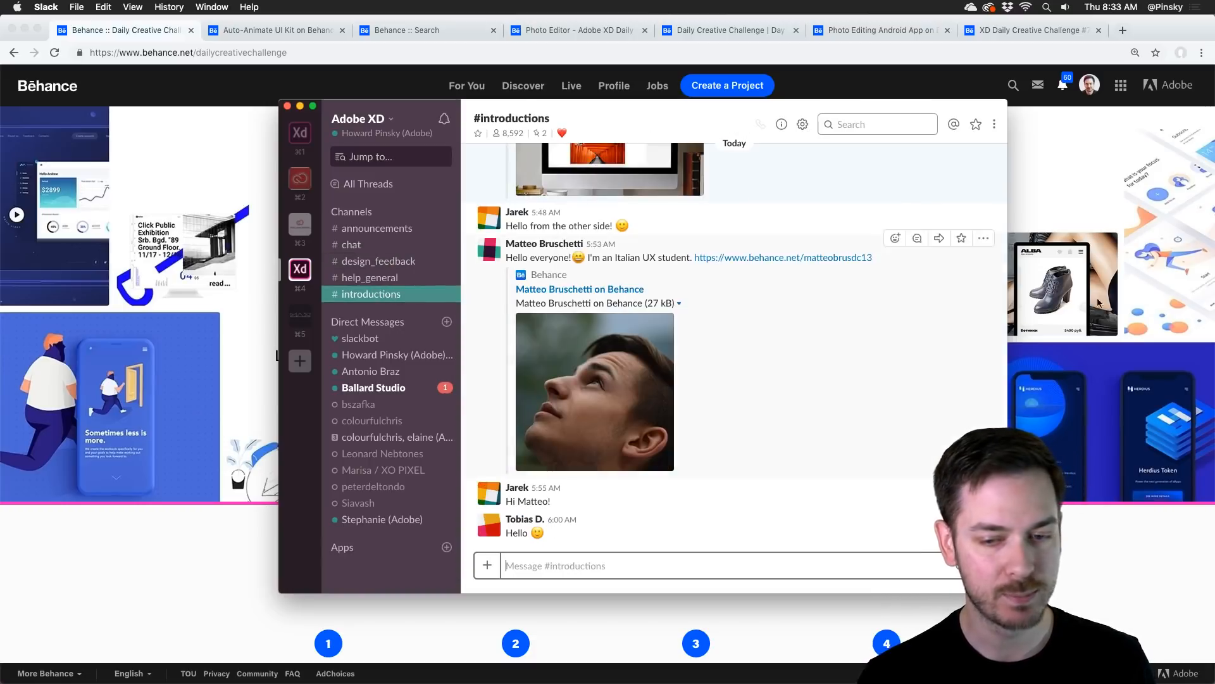
Step: Switch back to Chrome and review the challenge cards on the Daily Creative Challenge page, down to Onboarding Experience
left_click(1089, 260)
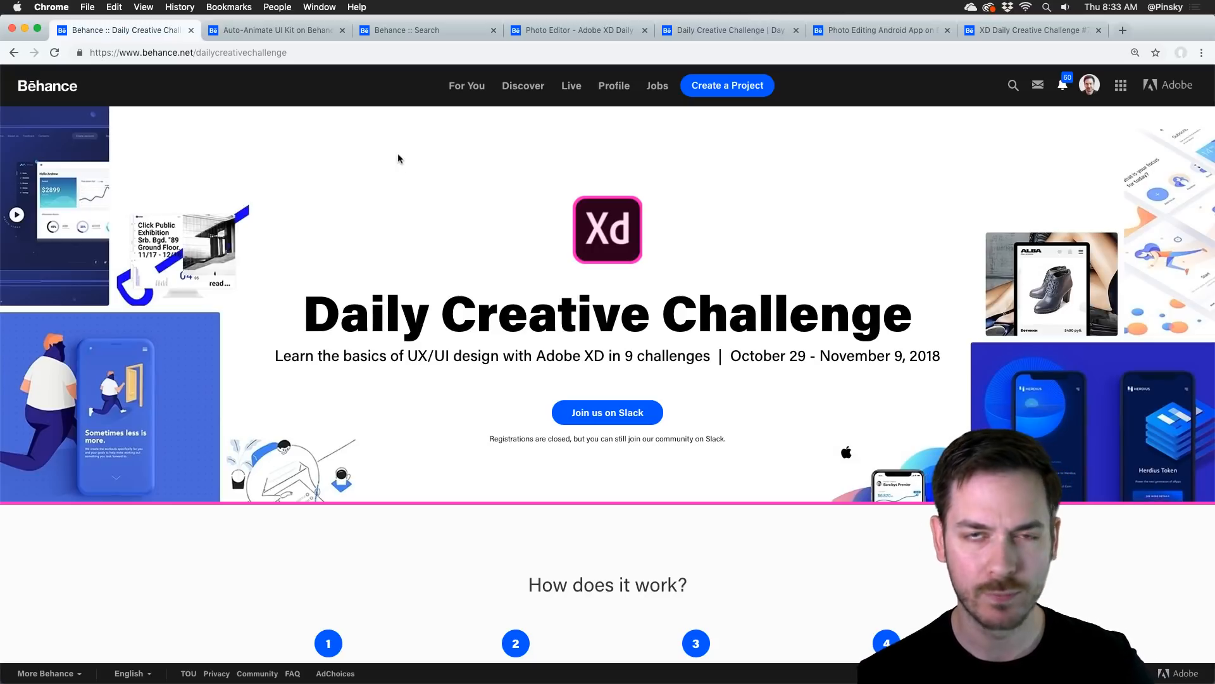
scroll(548, 186, "down", 20)
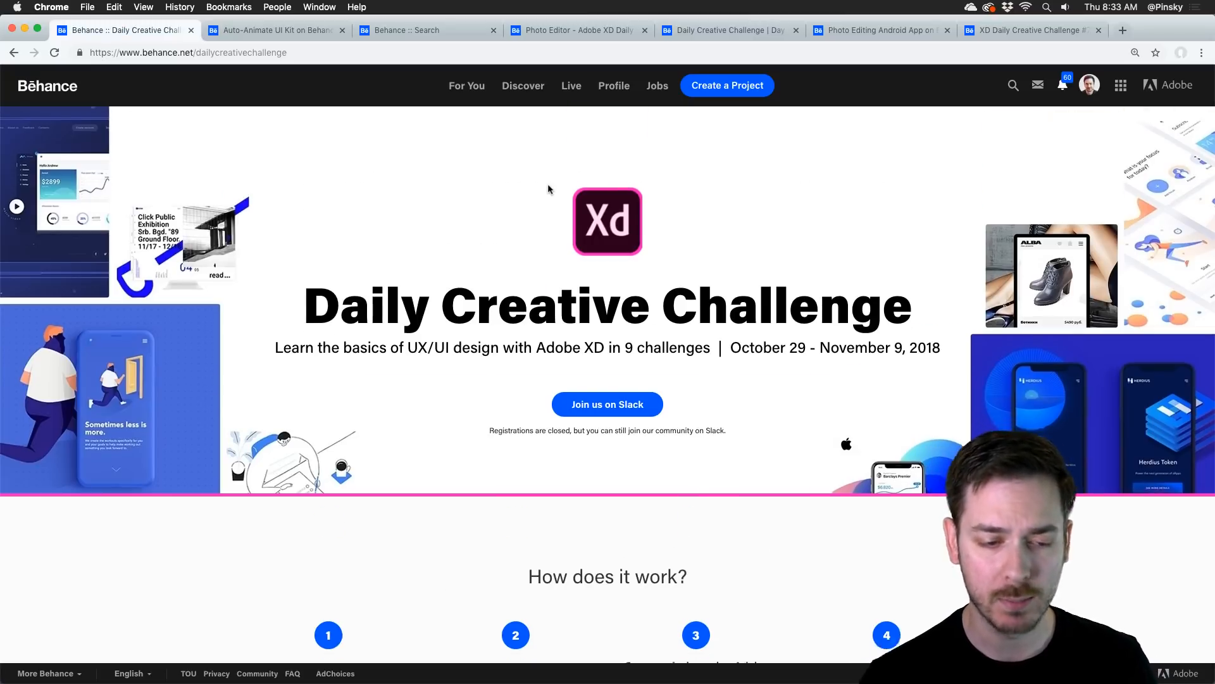
scroll(549, 188, "down", 3)
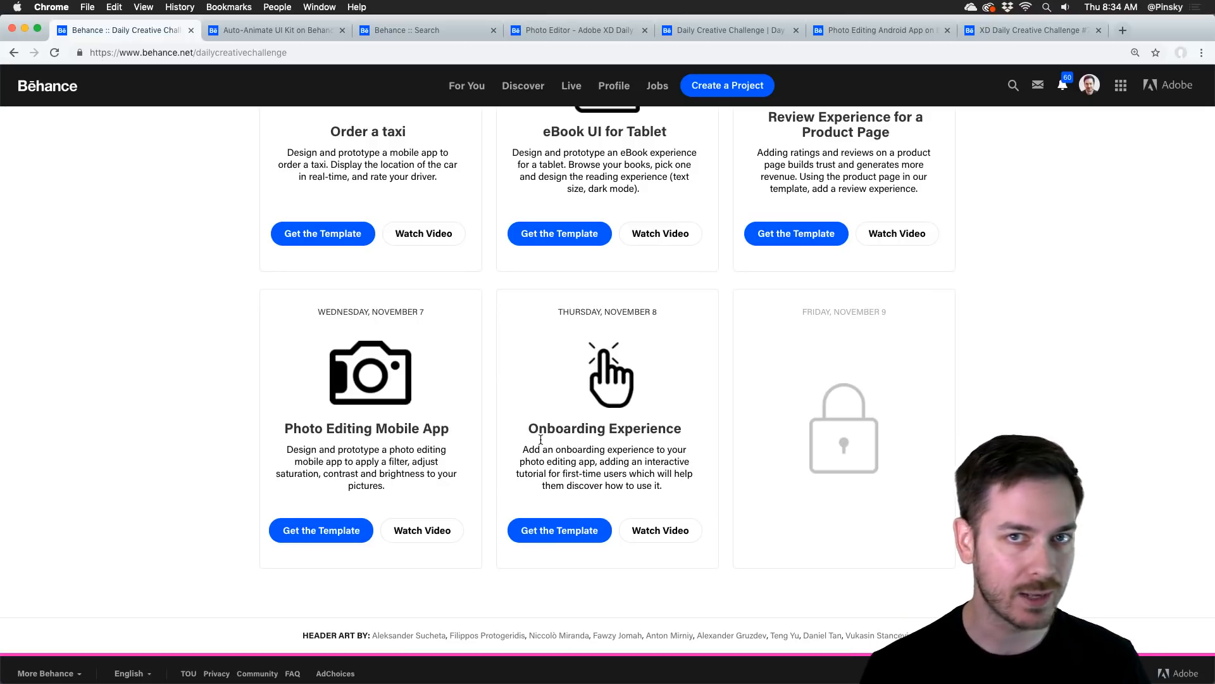
scroll(541, 438, "up", 10)
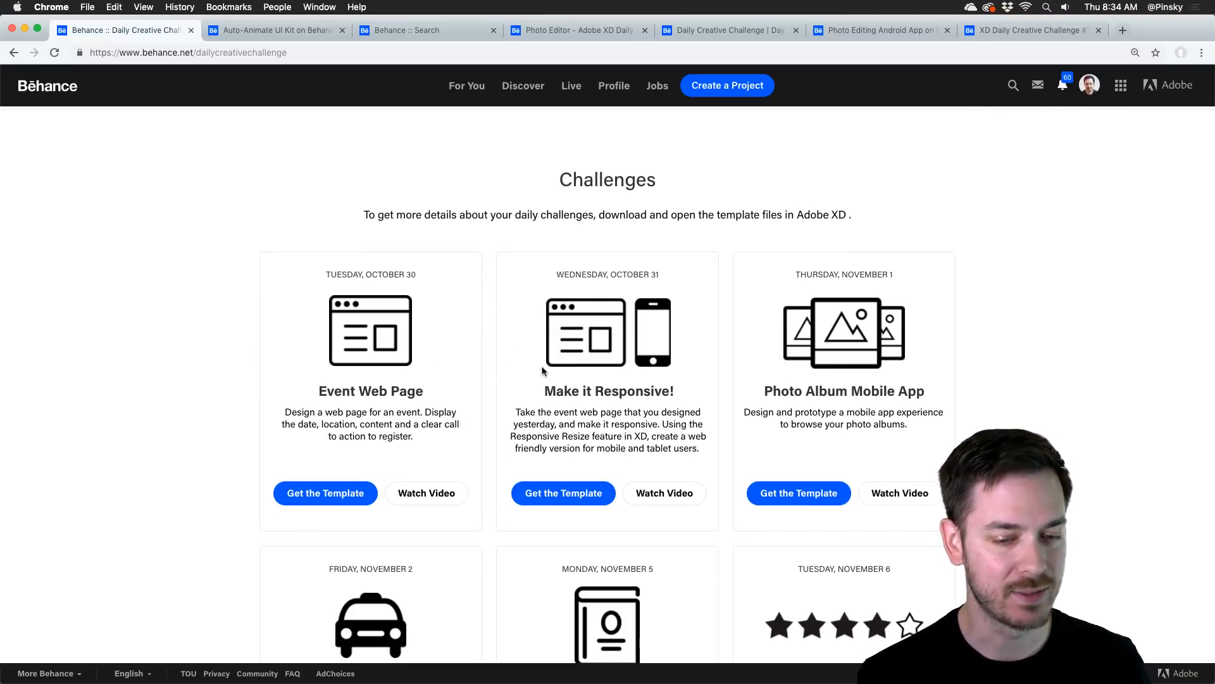
scroll(544, 373, "down", 10)
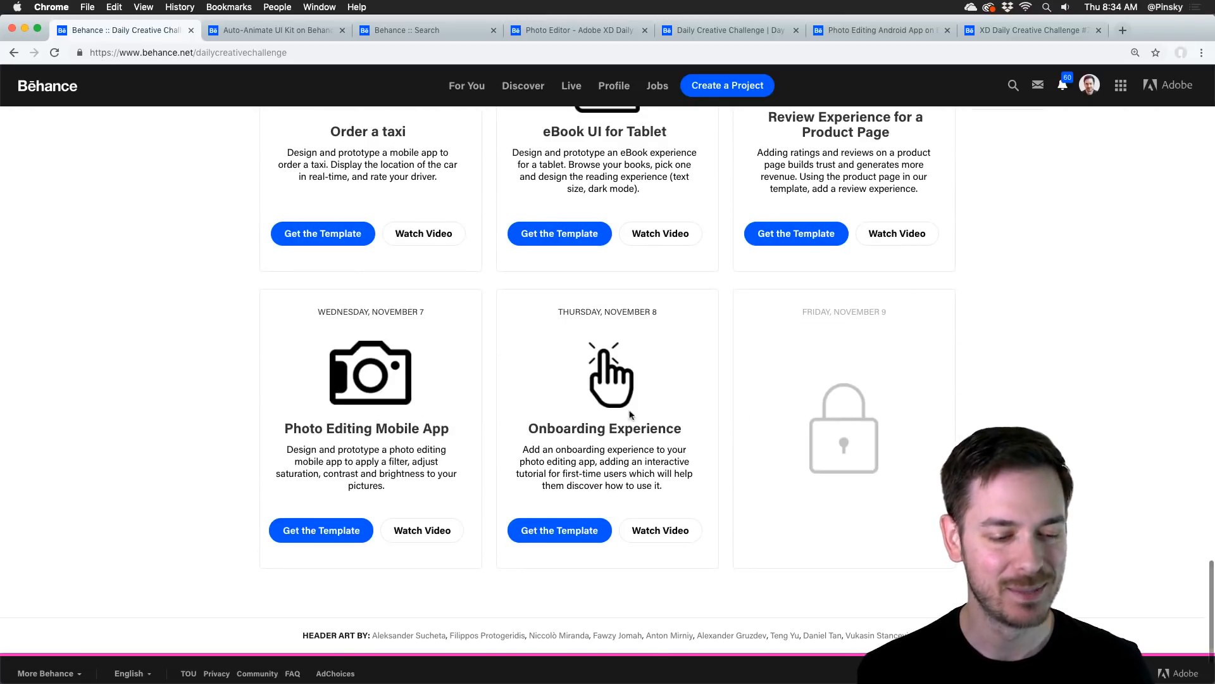
Step: Switch to the already open Auto-Animate UI Kit project and view who its multiple owners are
left_click(275, 30)
scroll(430, 223, "up", 1)
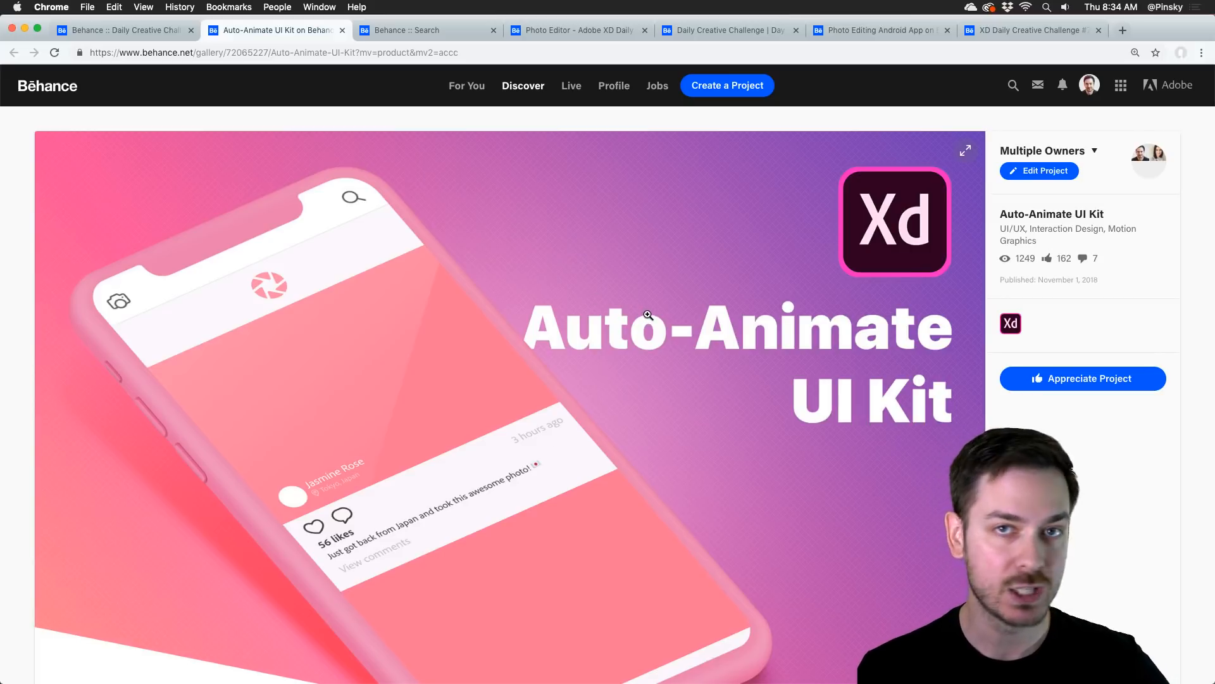
scroll(648, 315, "down", 1)
scroll(648, 314, "down", 8)
scroll(646, 315, "up", 5)
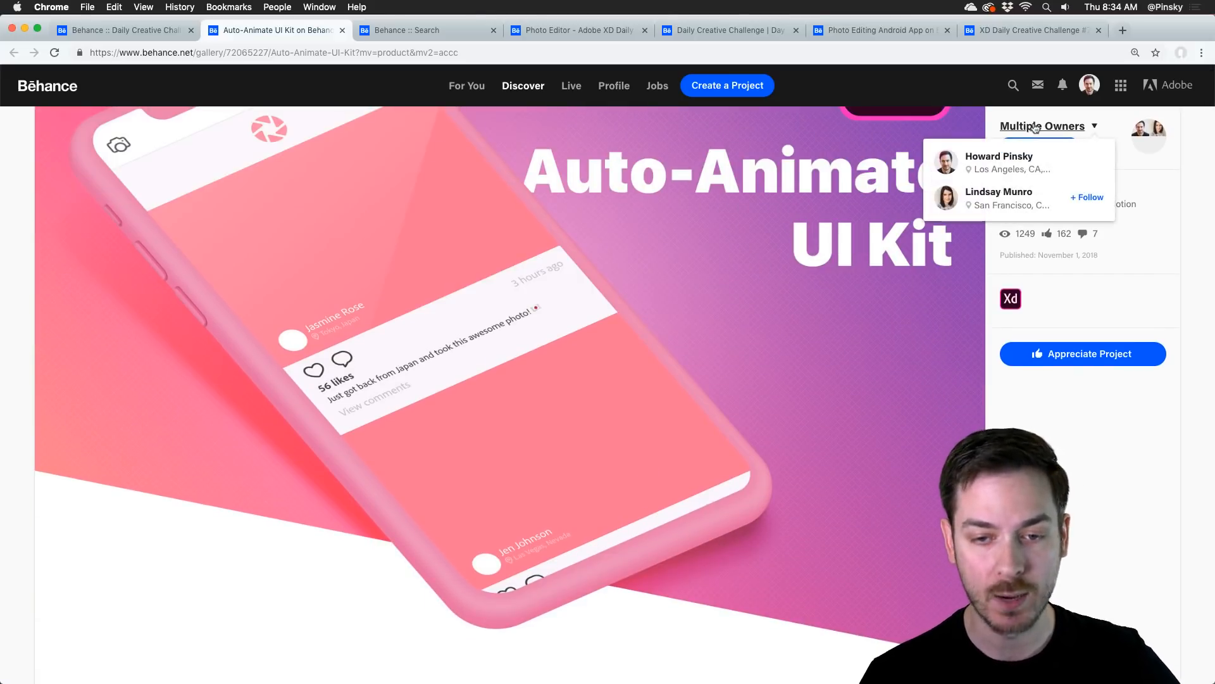
mouse_move(1017, 197)
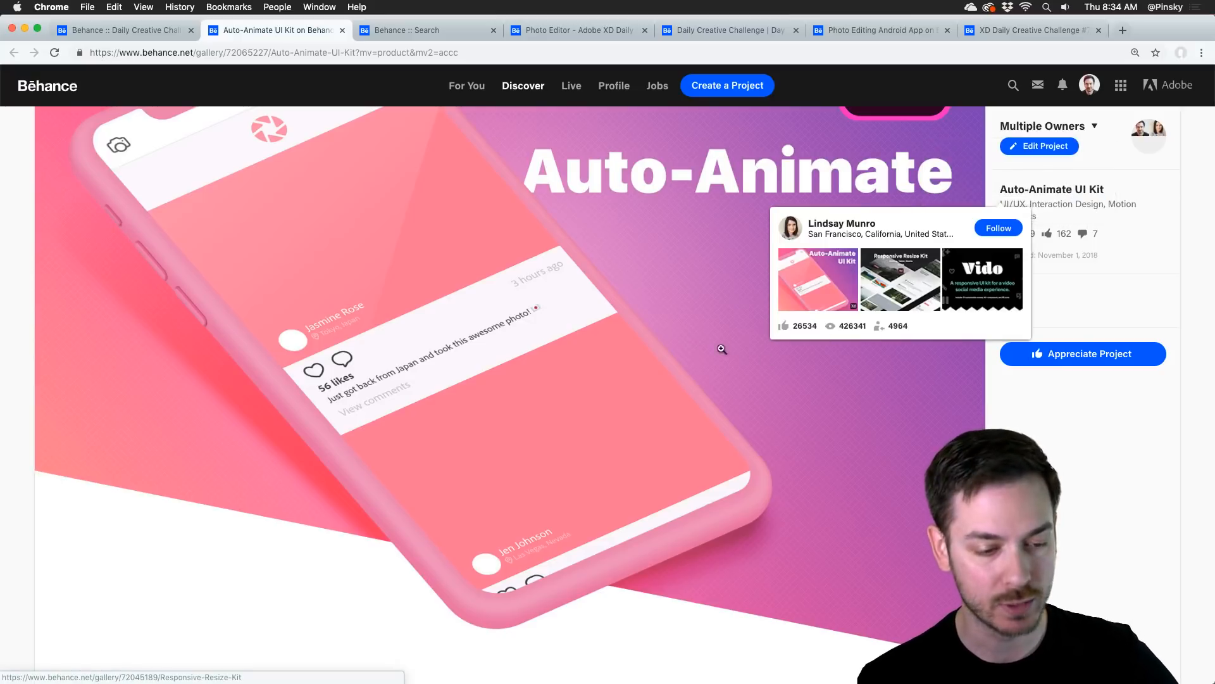
Step: Examine the Auto-Animate UI Kit's animation previews and video, down to the link for downloading the XD file
scroll(690, 338, "down", 10)
scroll(433, 269, "down", 5)
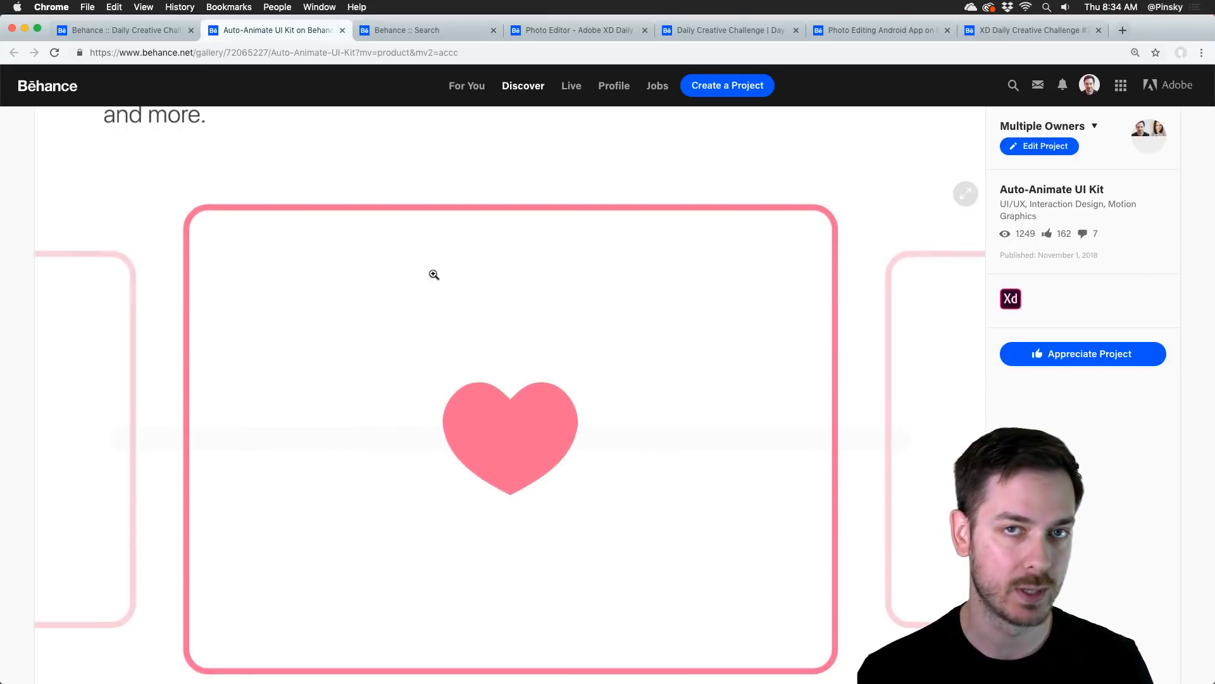
scroll(433, 274, "down", 3)
scroll(434, 274, "up", 1)
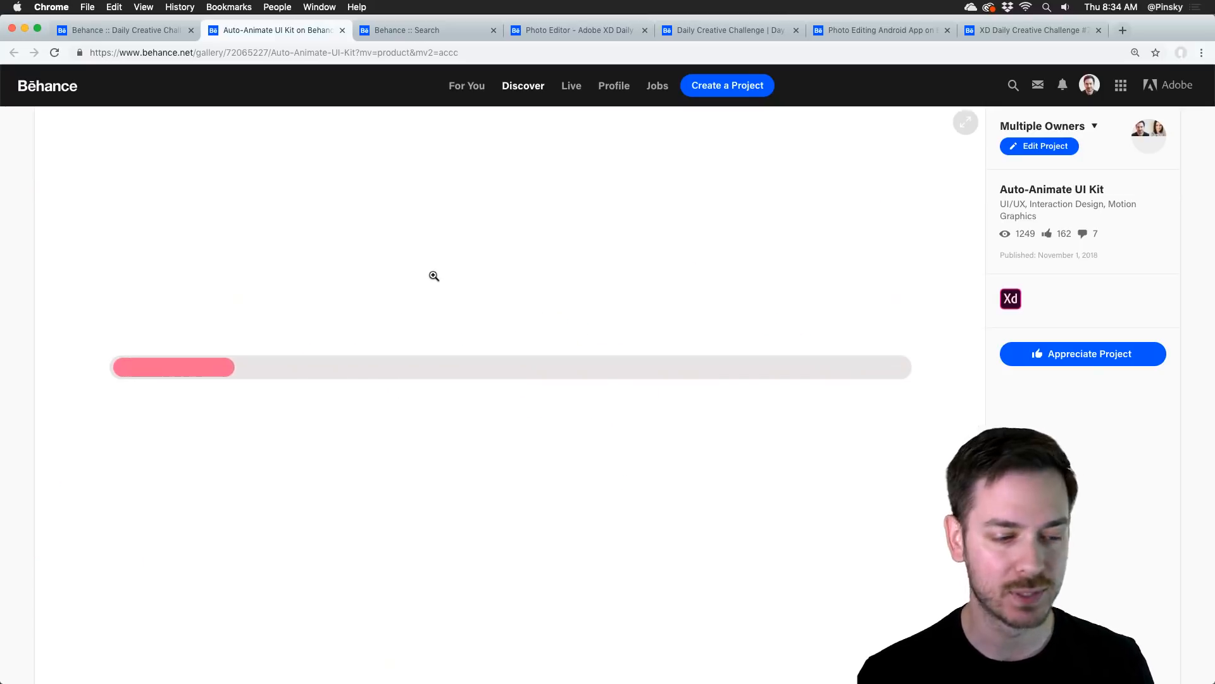
scroll(433, 275, "down", 15)
scroll(436, 274, "down", 2)
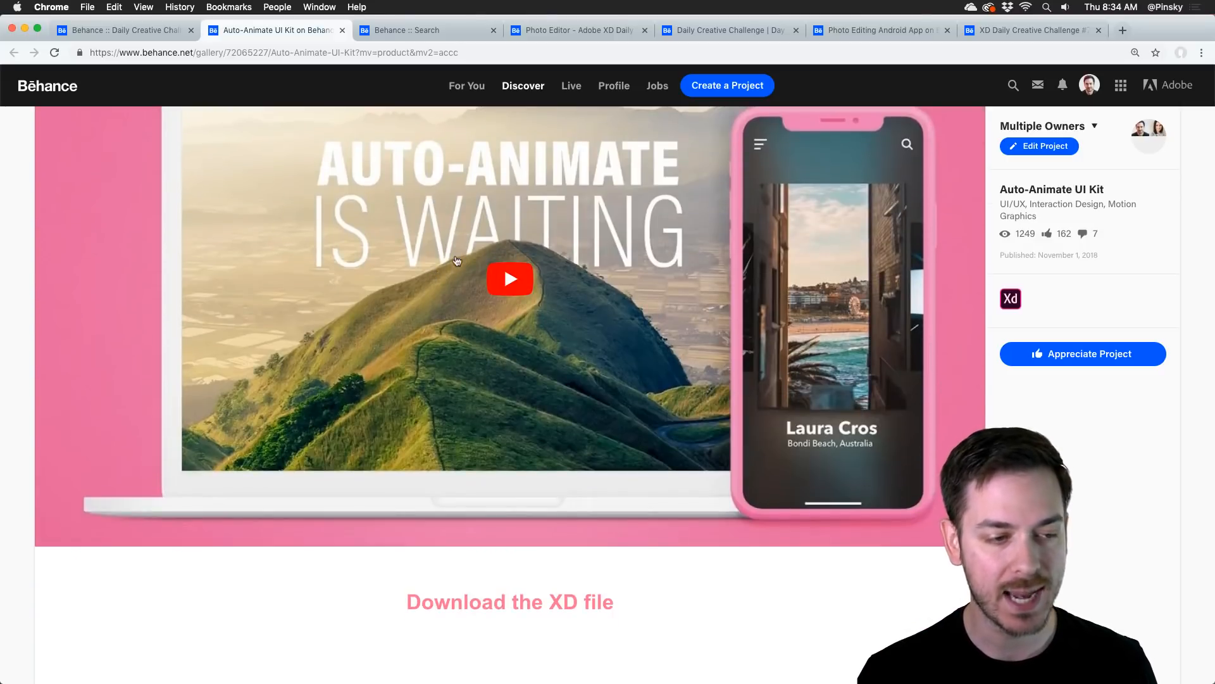
scroll(456, 257, "up", 2)
scroll(457, 260, "down", 2)
scroll(457, 260, "down", 5)
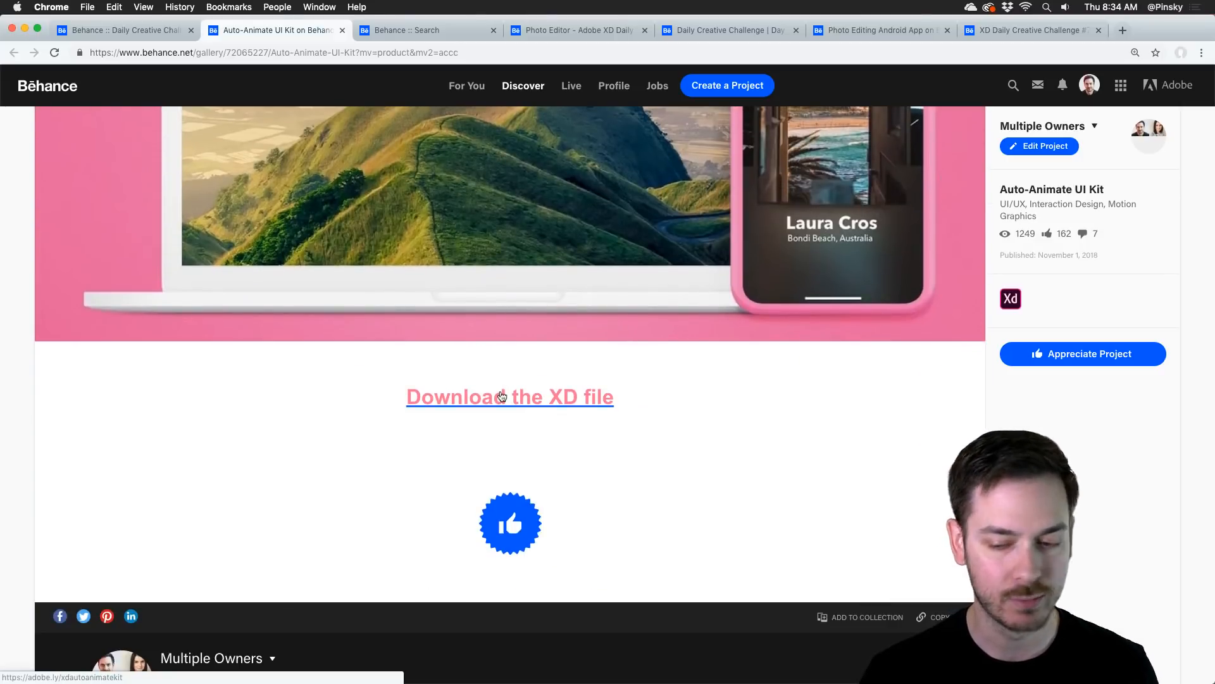
Step: Return to the top of the Auto-Animate UI Kit project, then view the Behance search results for xddailychallenge
scroll(502, 394, "up", 20)
scroll(500, 393, "down", 2)
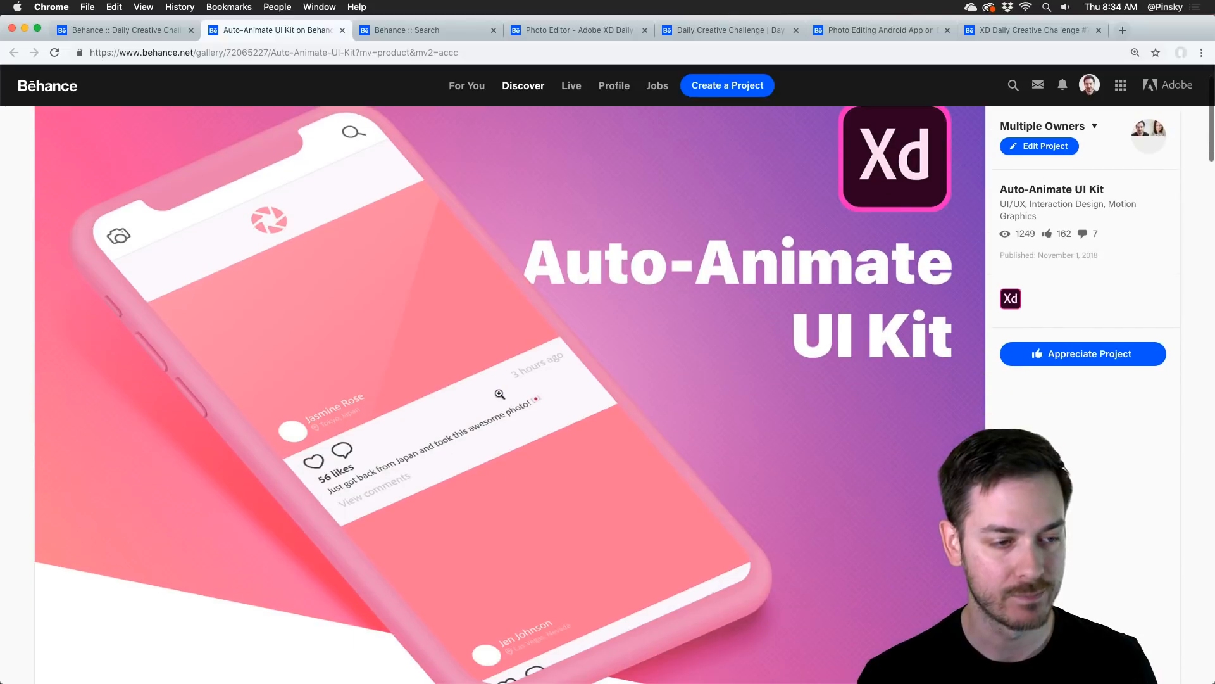
left_click(413, 30)
scroll(405, 143, "up", 5)
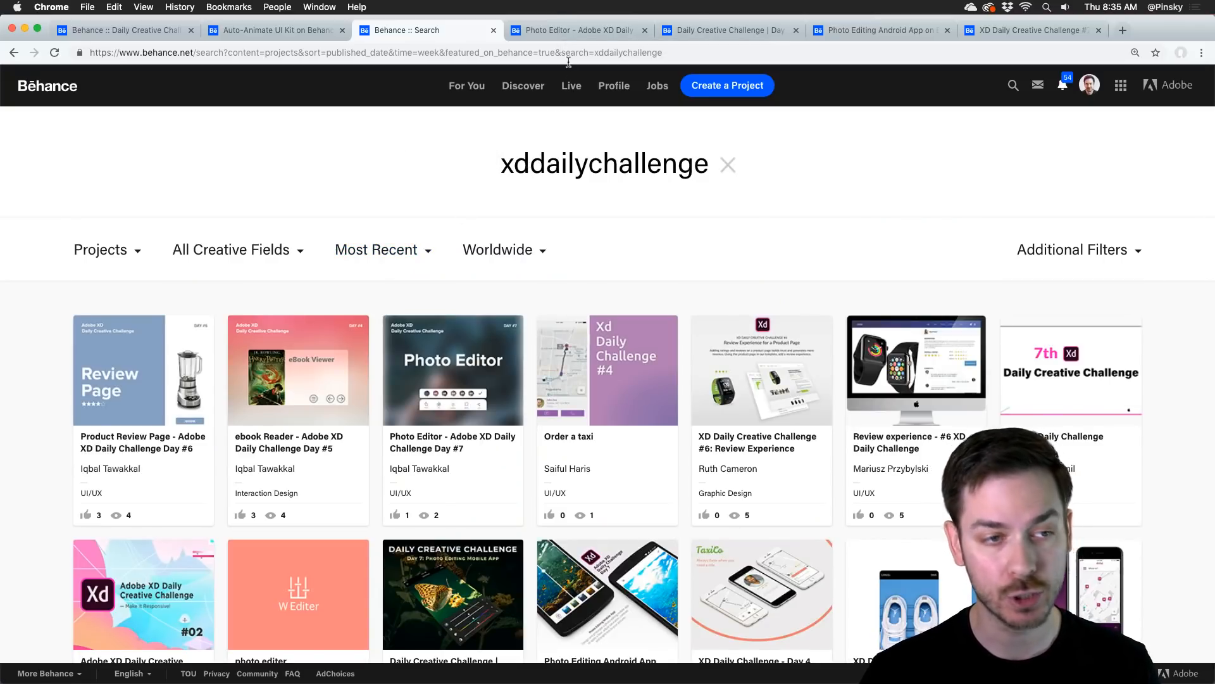
Step: Review the already open Photo Editor - Adobe XD Daily Challenge Day #7 project and play its prototype preview video in the enlarged viewer
left_click(554, 33)
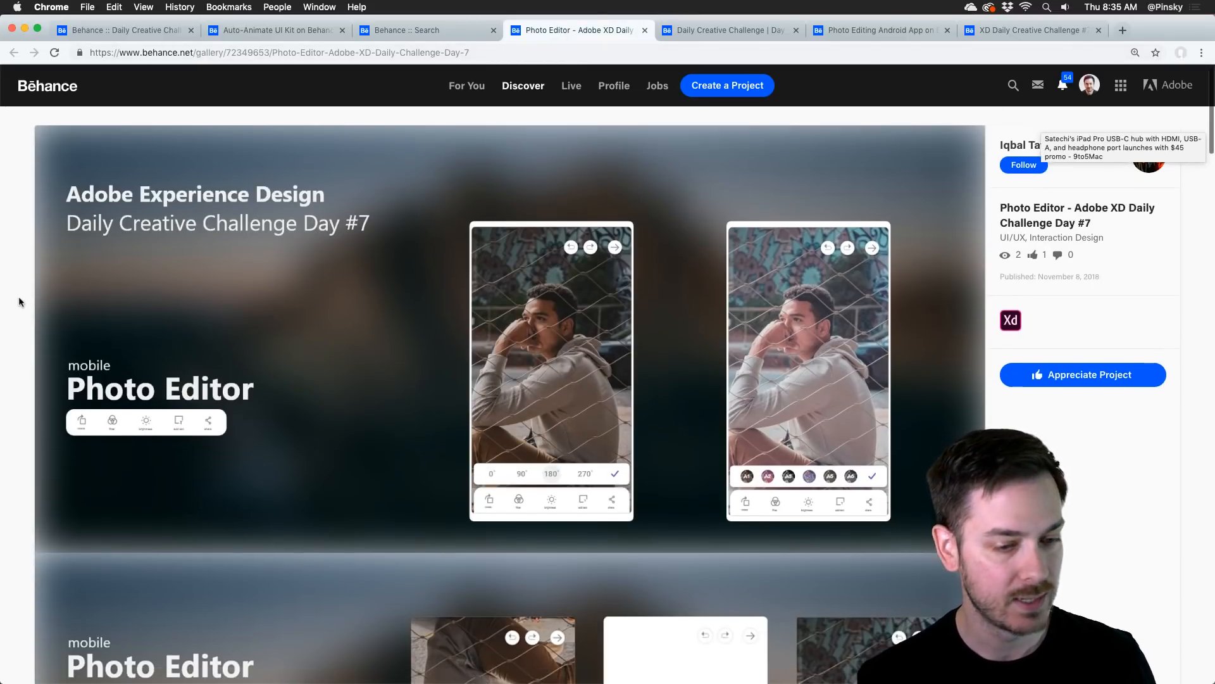
scroll(18, 297, "down", 2)
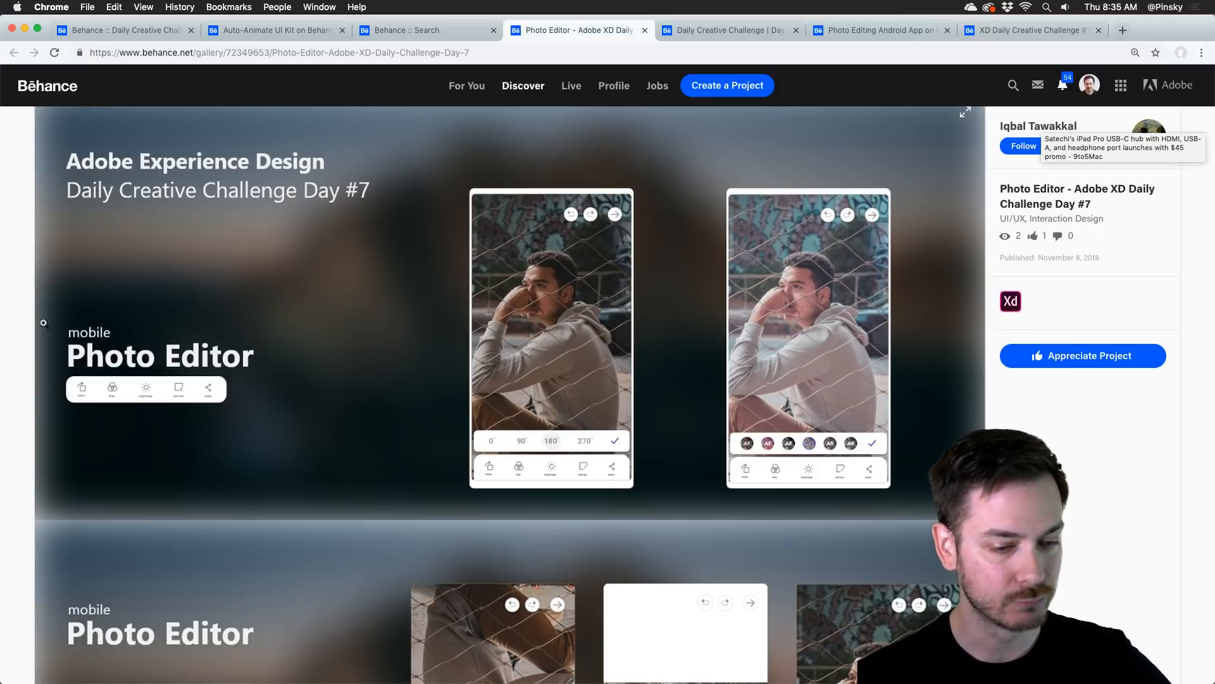
scroll(178, 263, "down", 10)
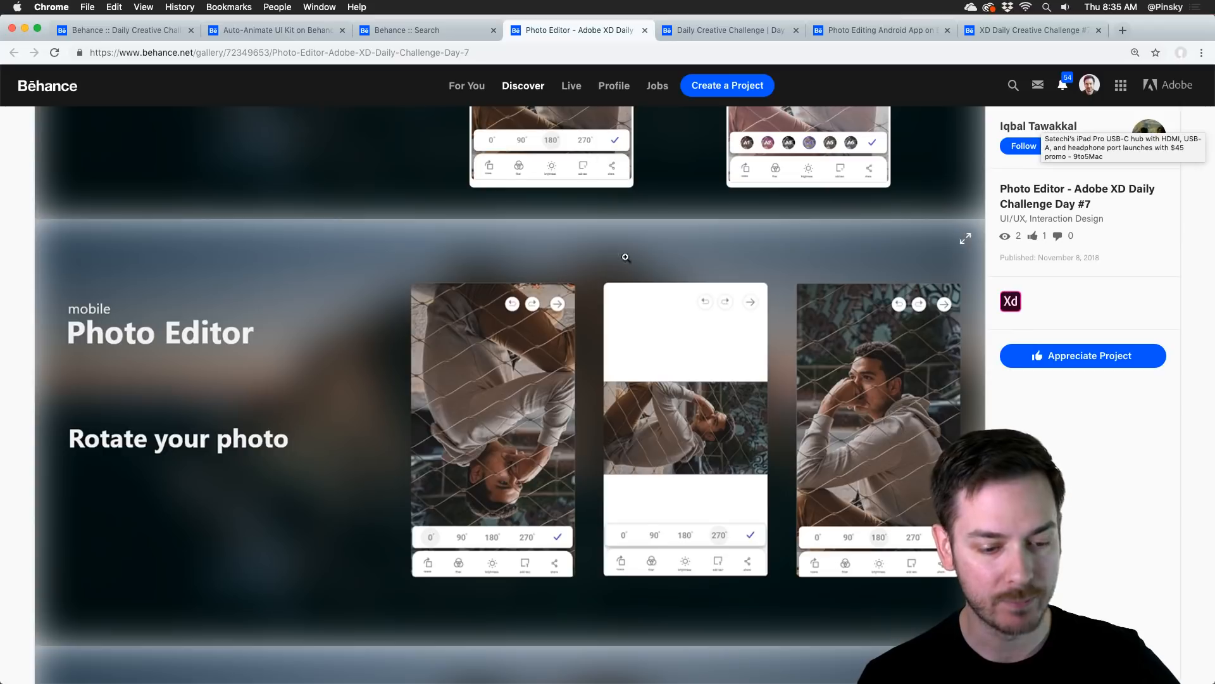
scroll(625, 257, "down", 15)
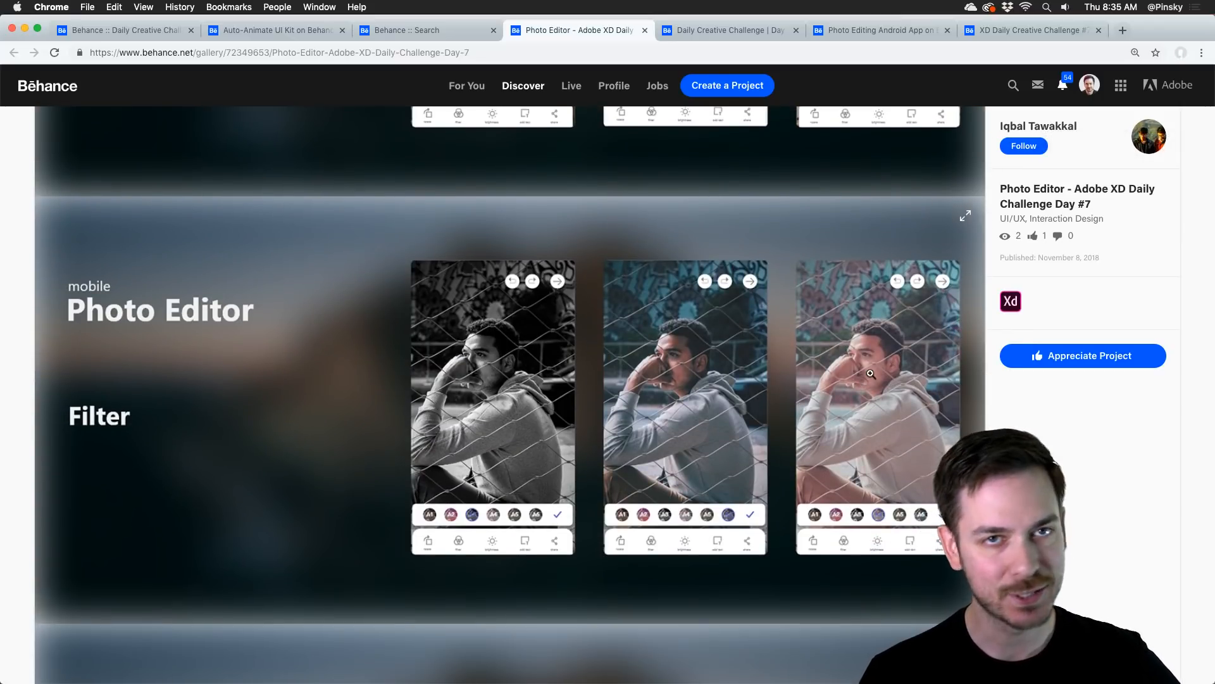
scroll(871, 374, "down", 16)
scroll(373, 315, "down", 20)
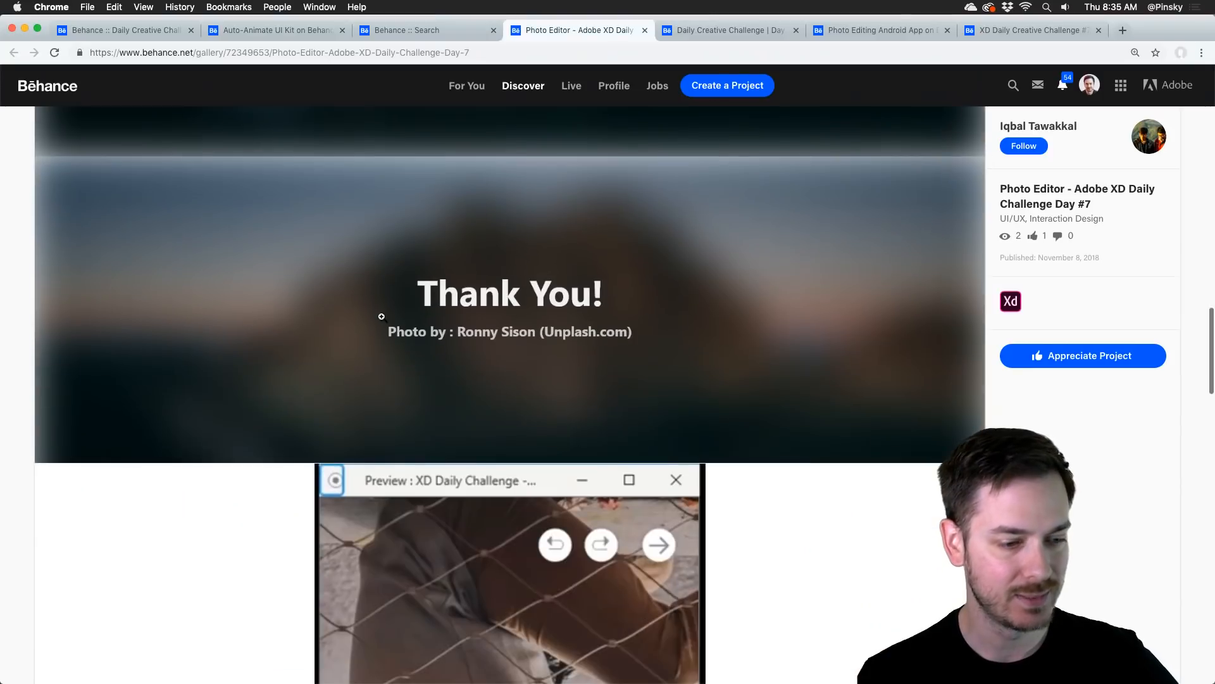
left_click(453, 330)
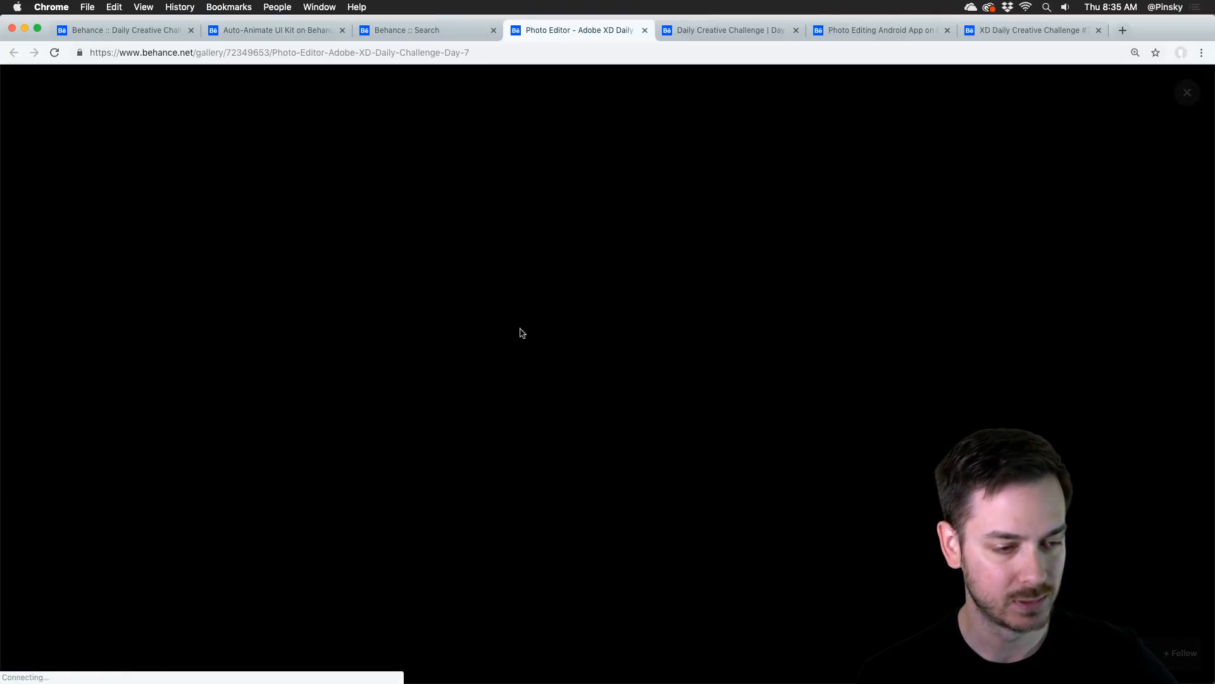
left_click(605, 379)
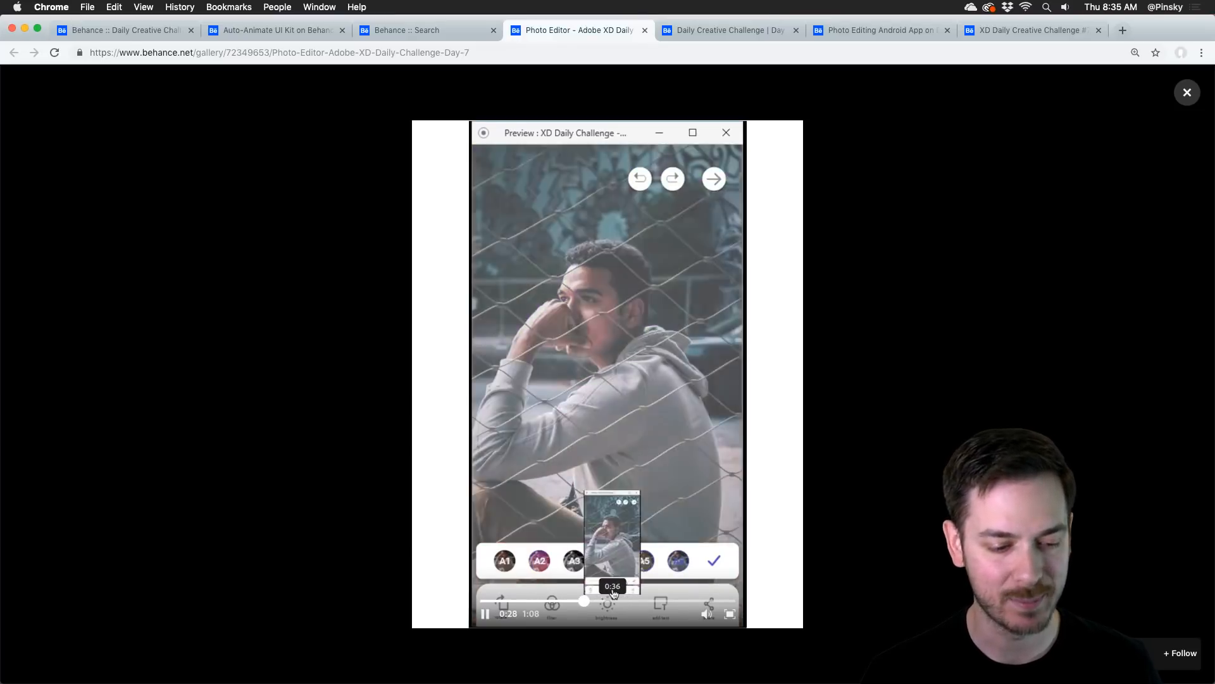
Step: Switch to the Daily Creative Challenge | Day 7: Photo Editing App project and examine its screens down to the video at the end
left_click(735, 30)
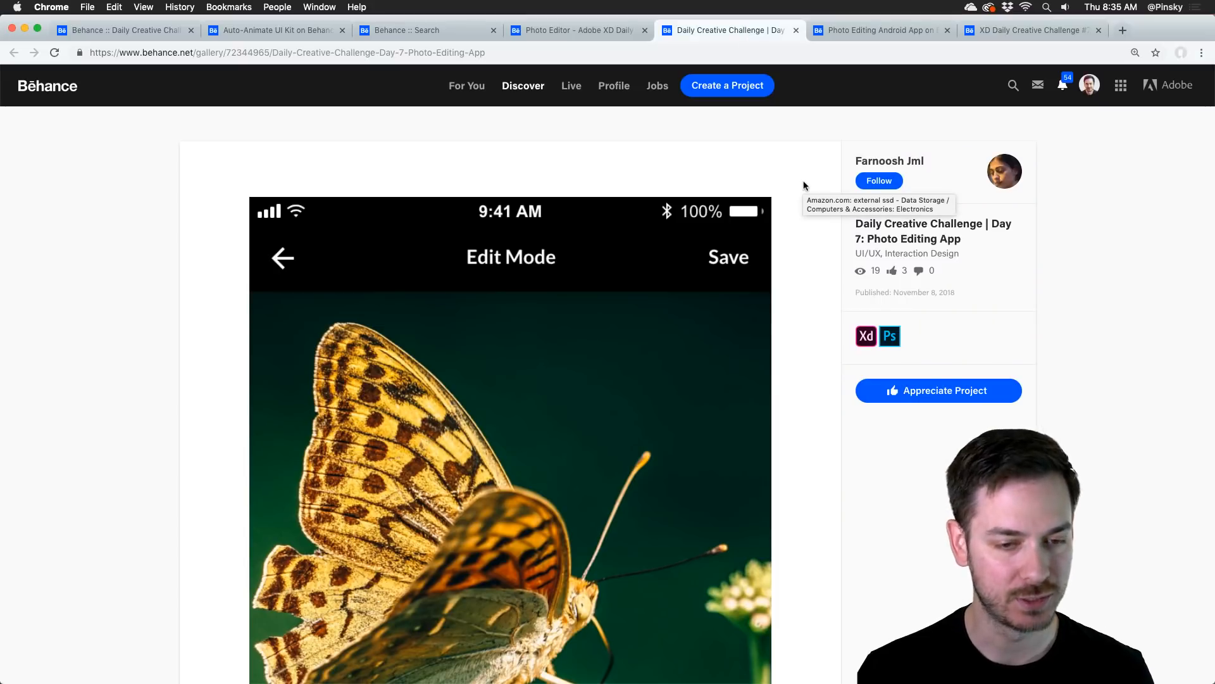
scroll(809, 217, "down", 3)
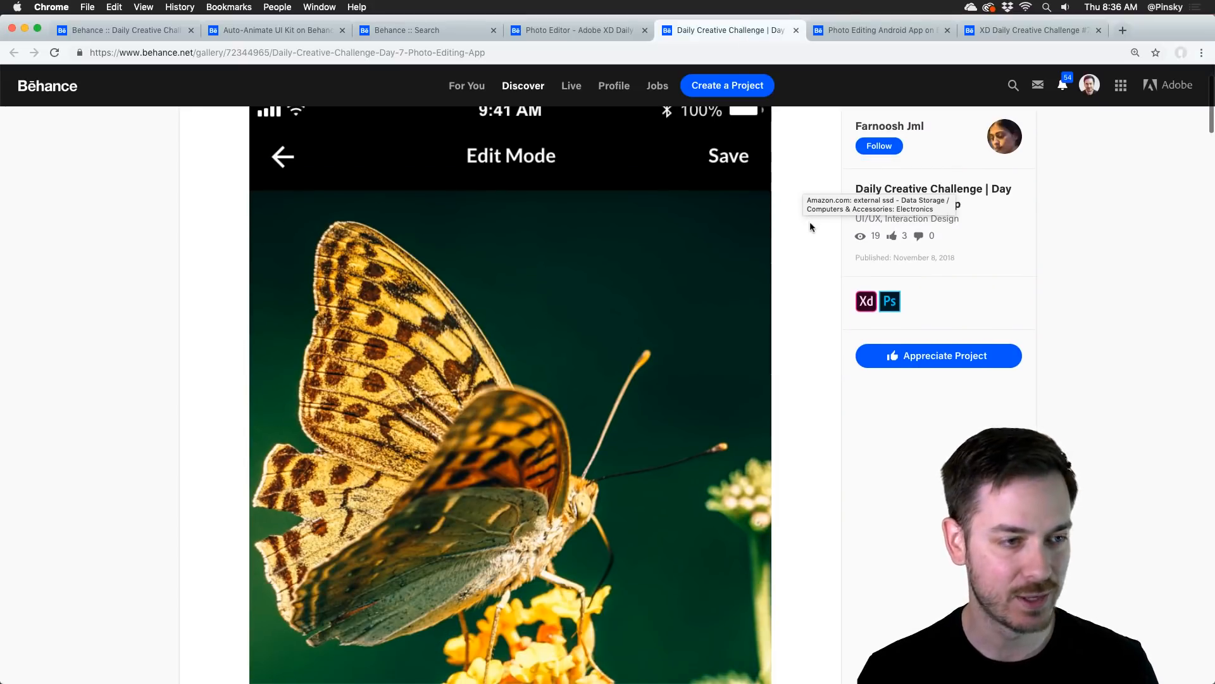
scroll(814, 233, "down", 5)
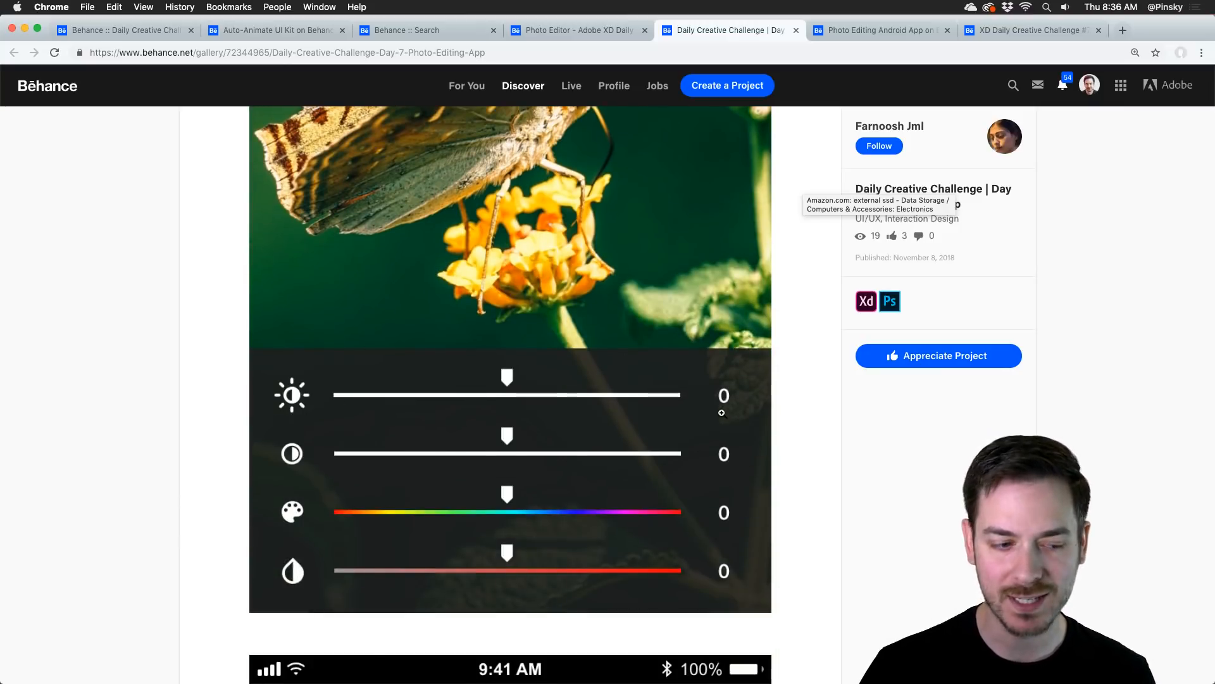
scroll(696, 404, "down", 10)
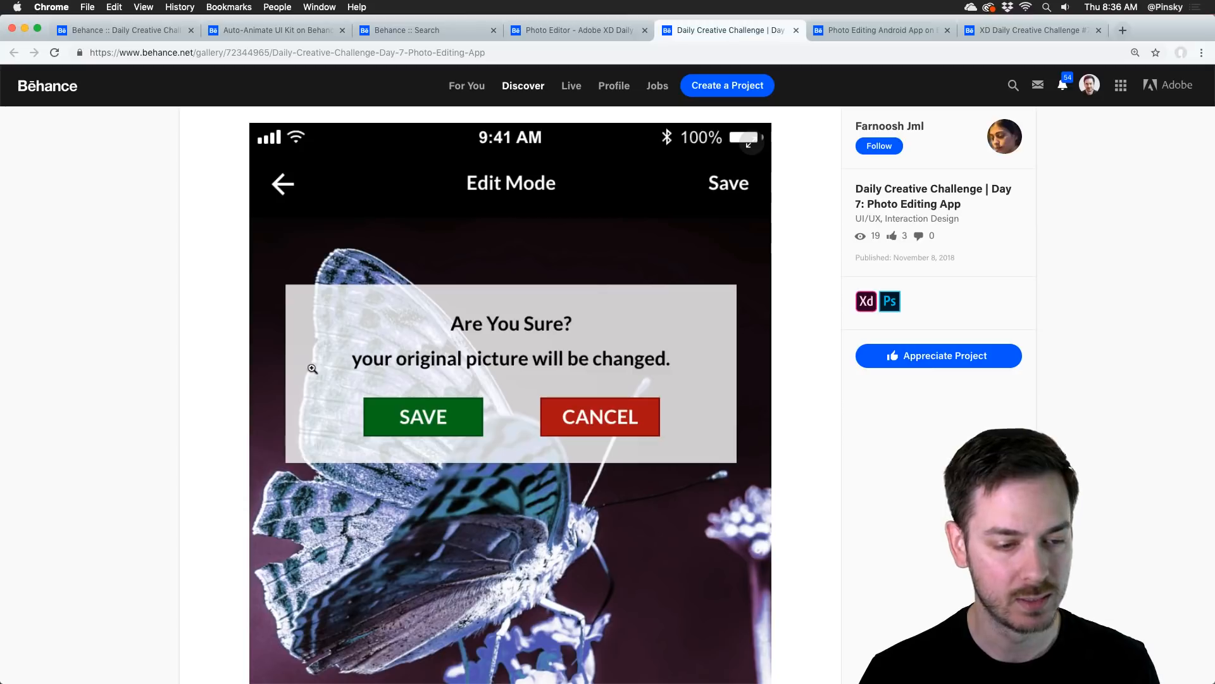
scroll(195, 377, "down", 20)
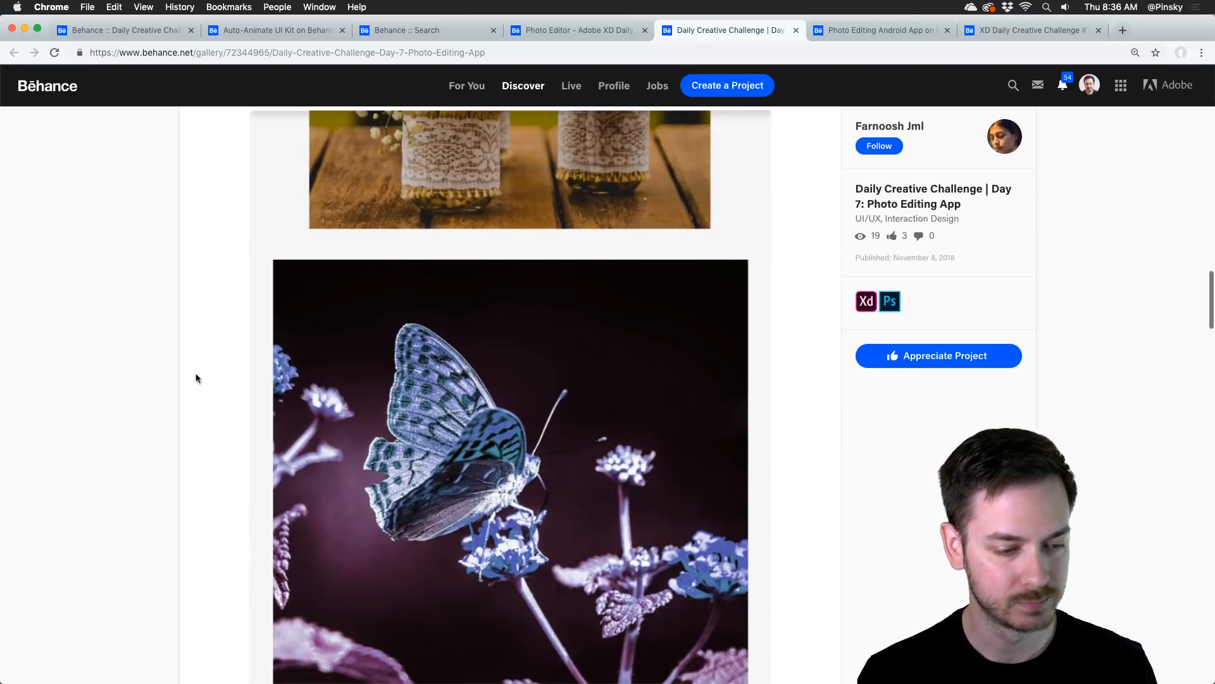
scroll(195, 378, "down", 20)
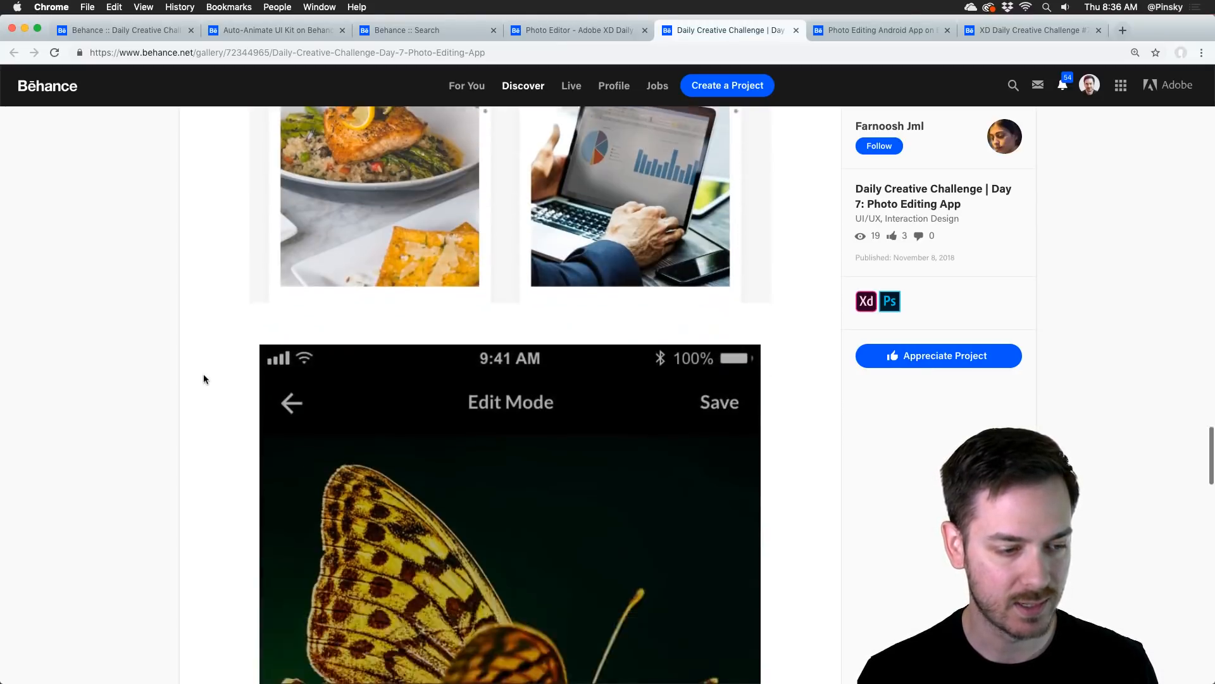
scroll(205, 381, "down", 10)
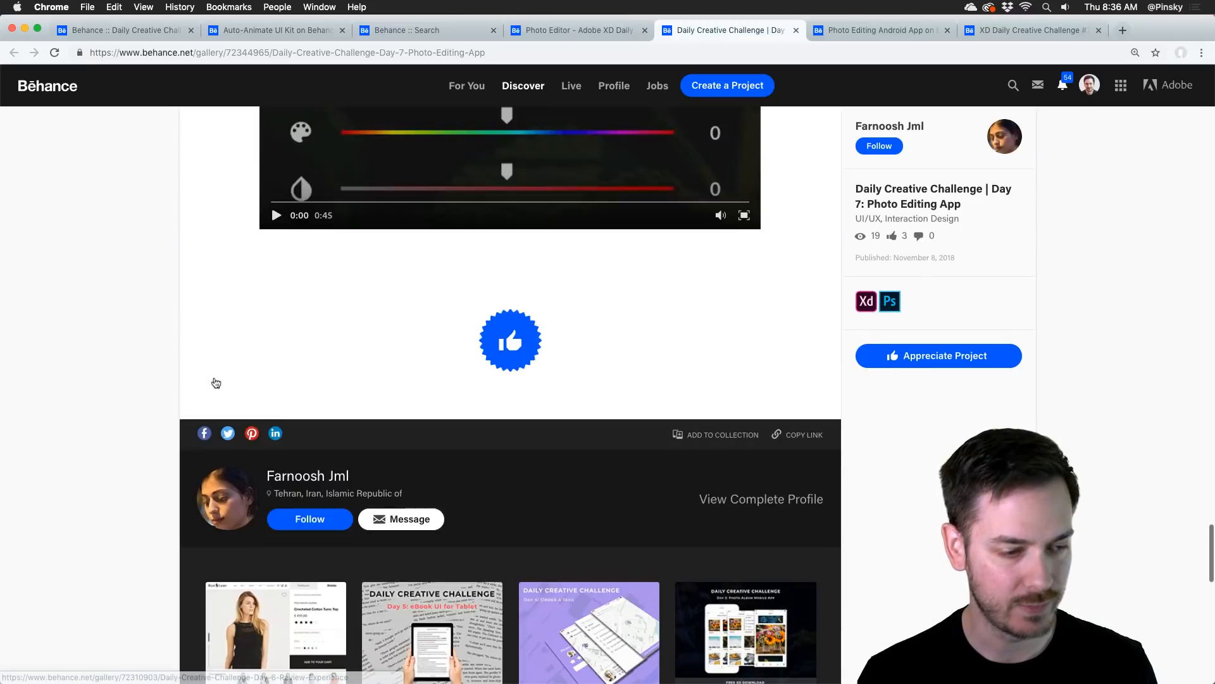
Step: Look back through the Photo Albums, Nature and Edit Mode screens of the butterfly photo editing project, up to its beginning
scroll(215, 382, "up", 6)
scroll(236, 362, "up", 10)
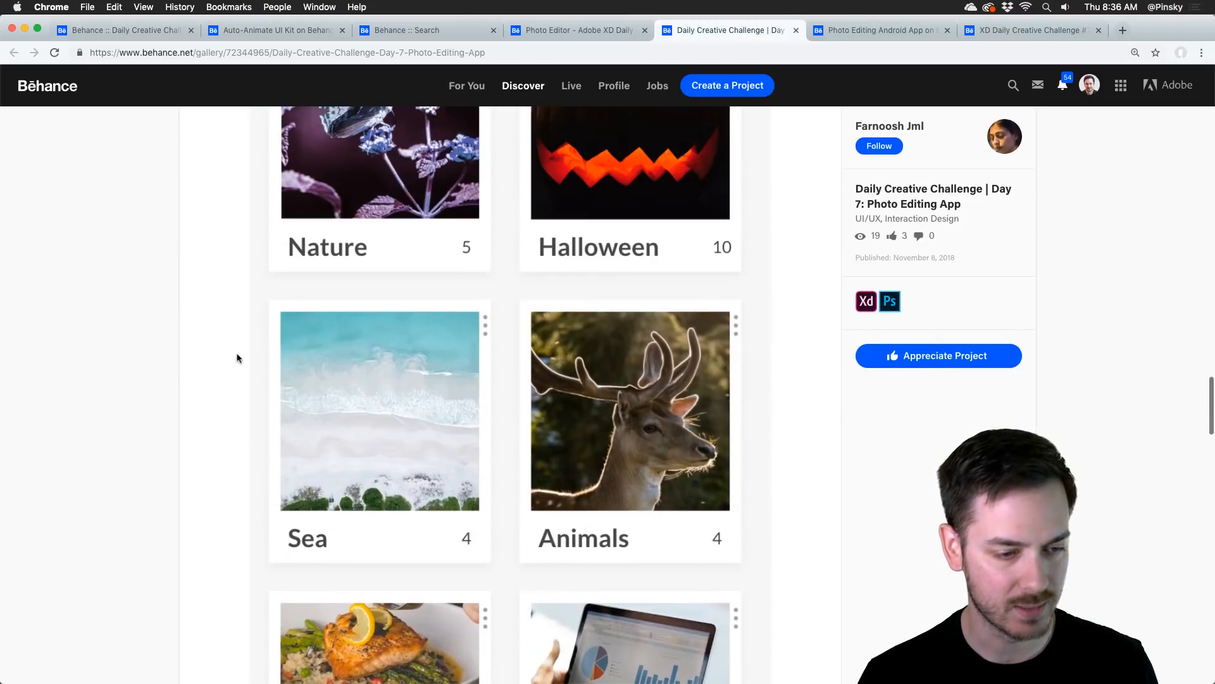
scroll(342, 316, "up", 4)
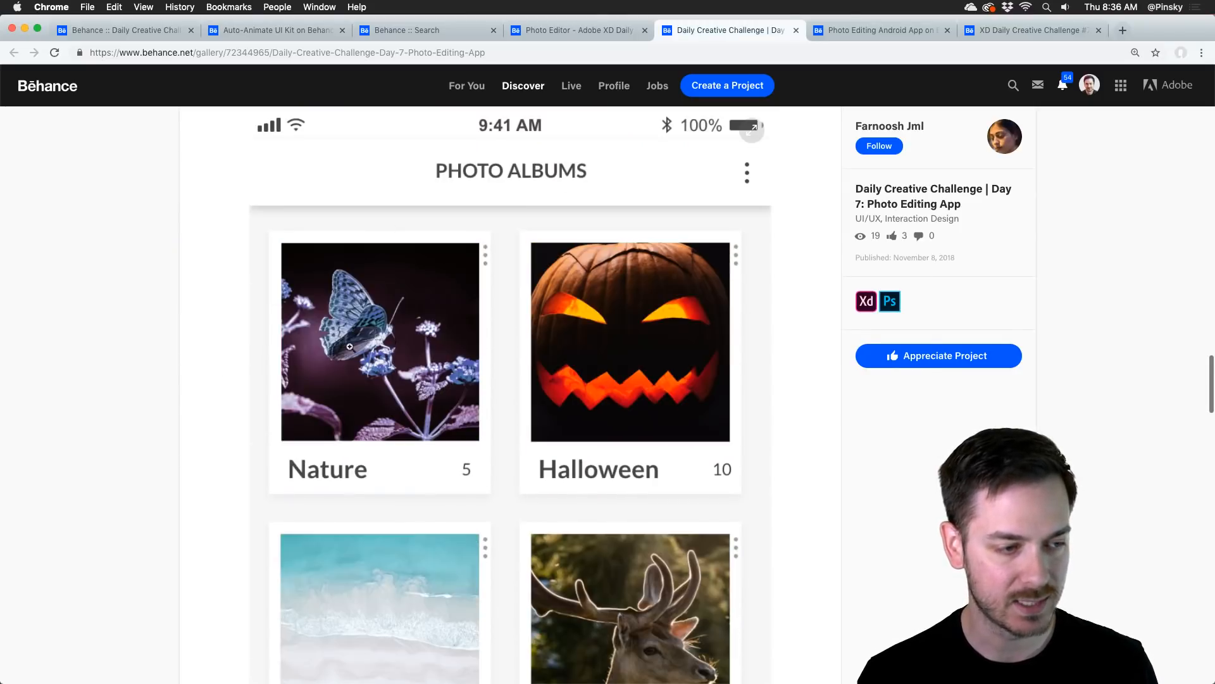
scroll(524, 421, "up", 20)
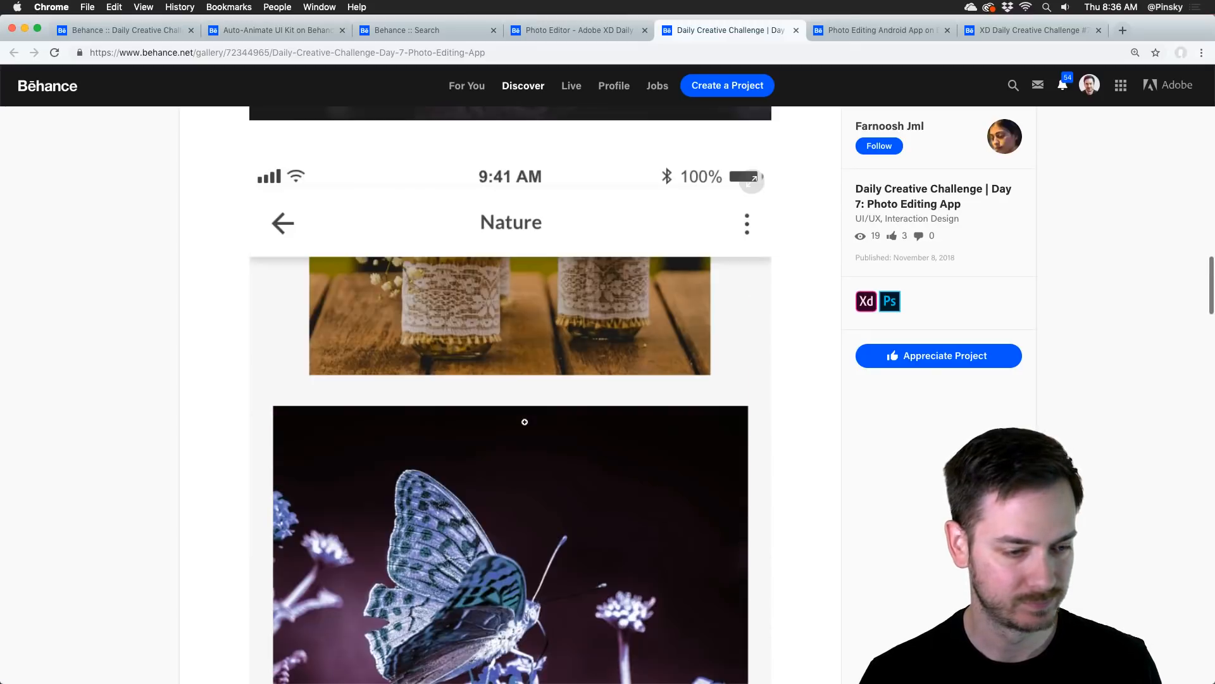
scroll(524, 421, "up", 15)
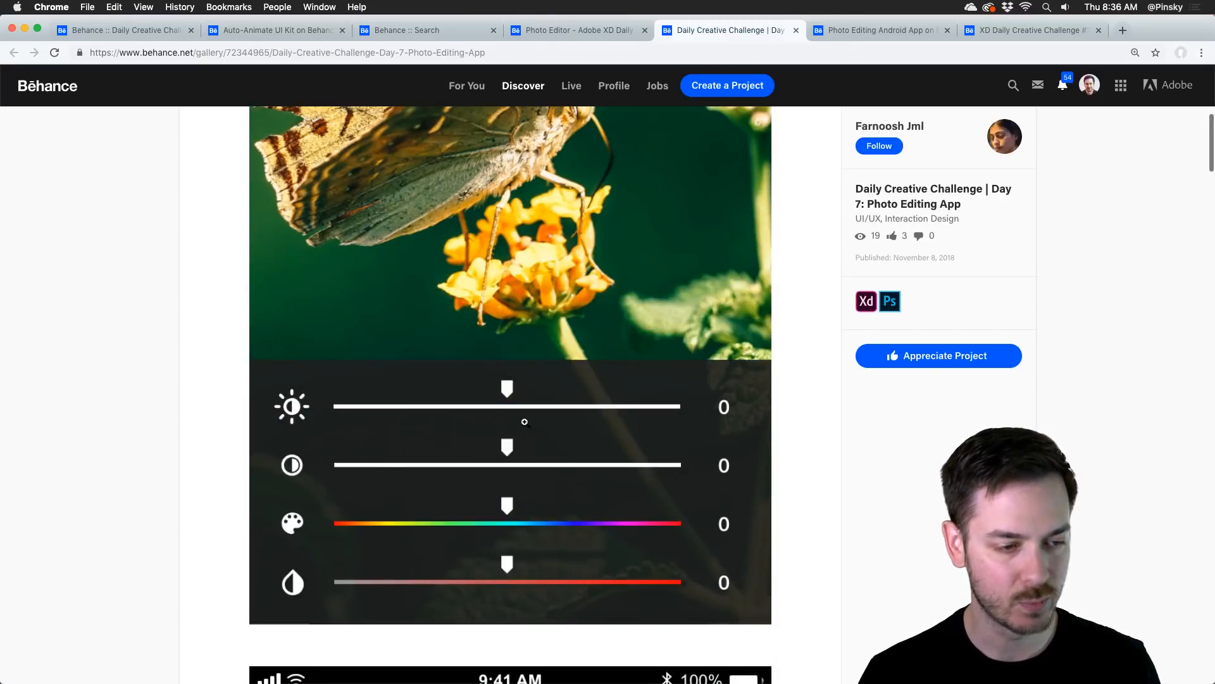
scroll(524, 421, "up", 4)
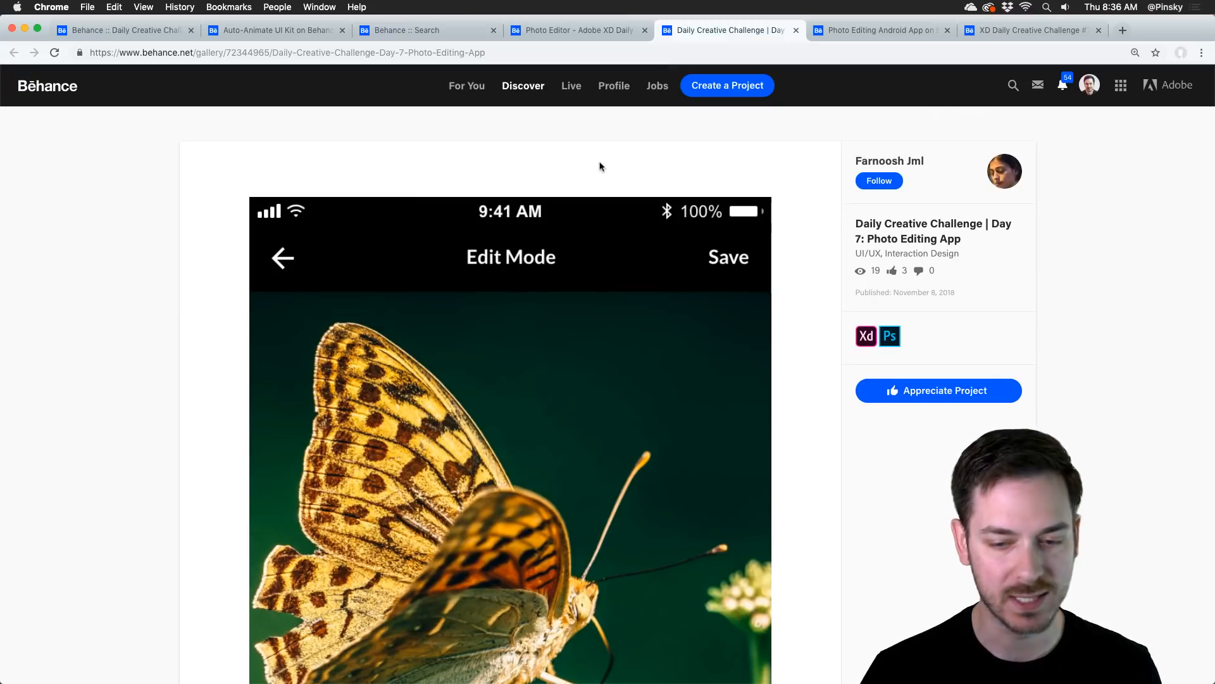
Step: Switch to the Photo Editing Android App project and examine its album and filter screens, Animations section and UI Video Tour section
left_click(849, 27)
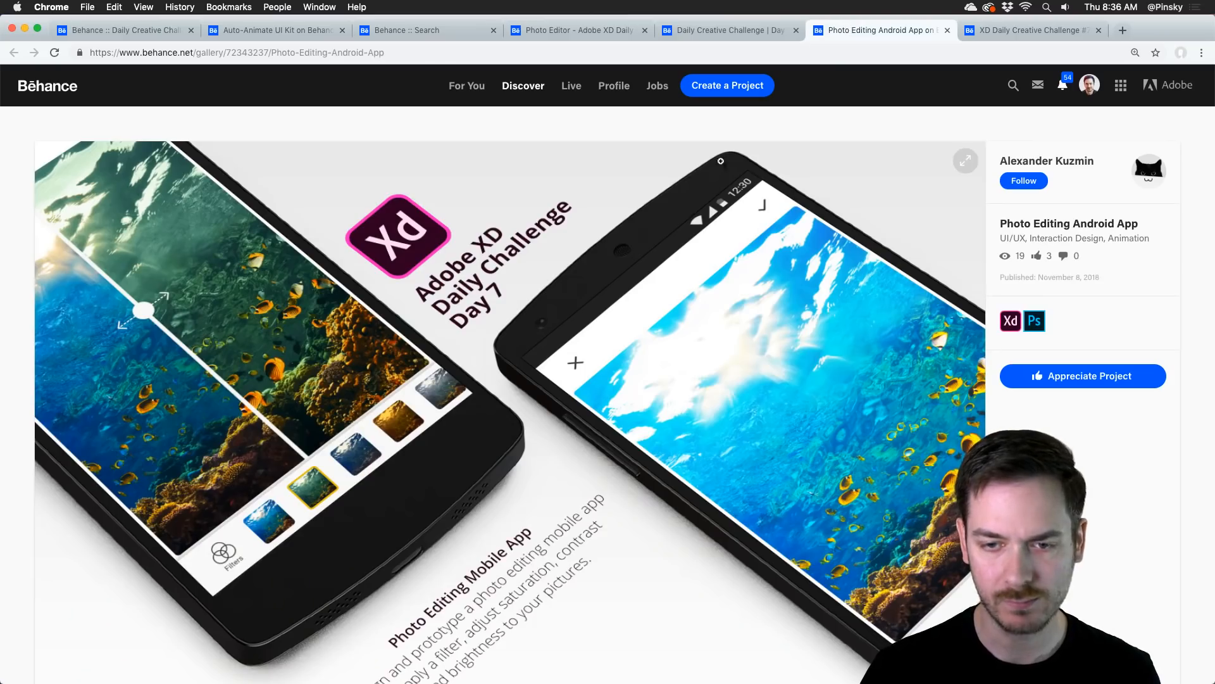
scroll(562, 329, "down", 2)
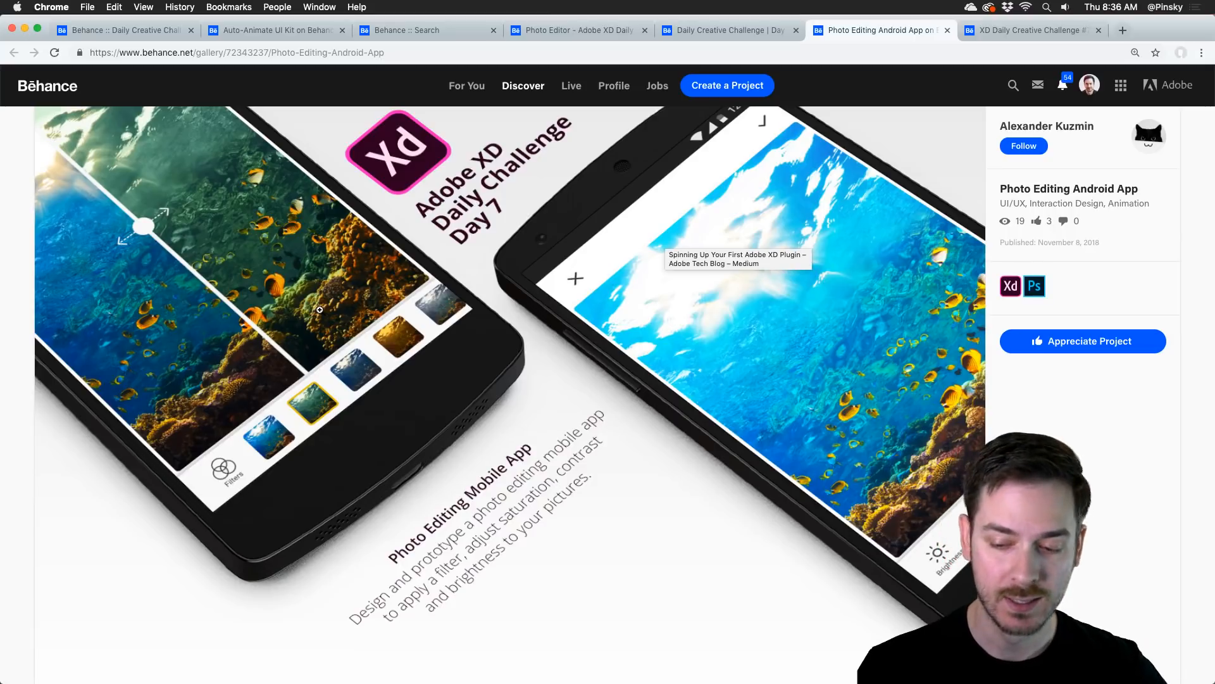
scroll(319, 309, "down", 10)
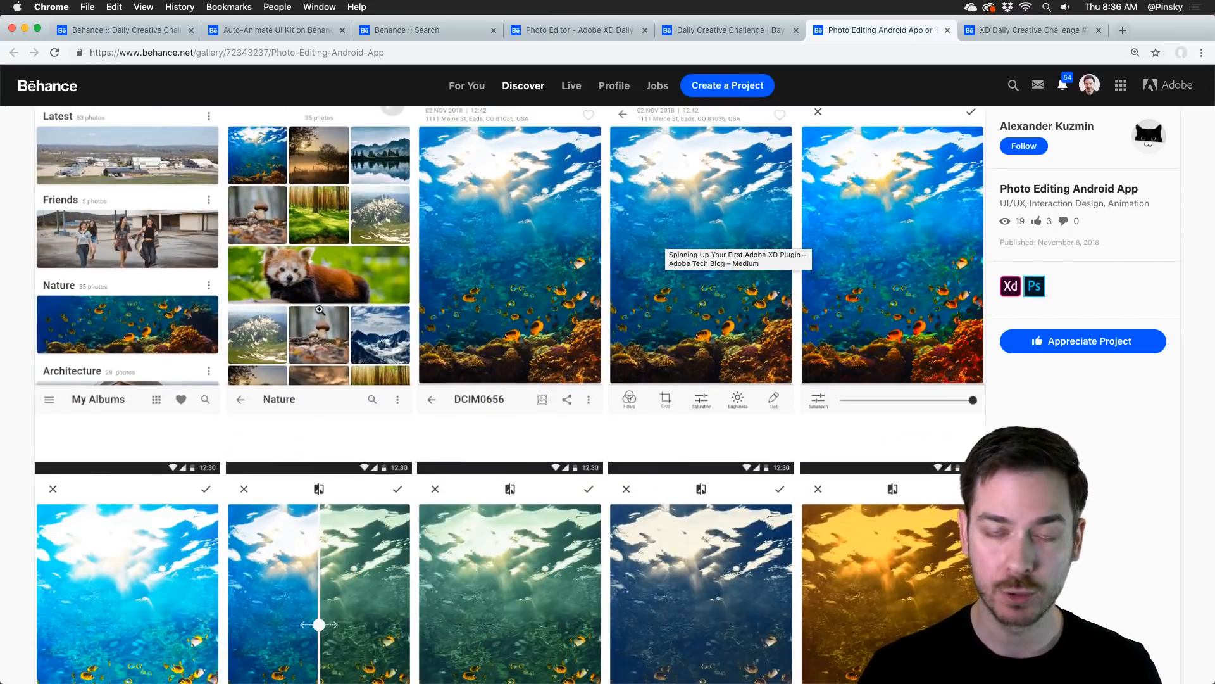
scroll(320, 310, "down", 5)
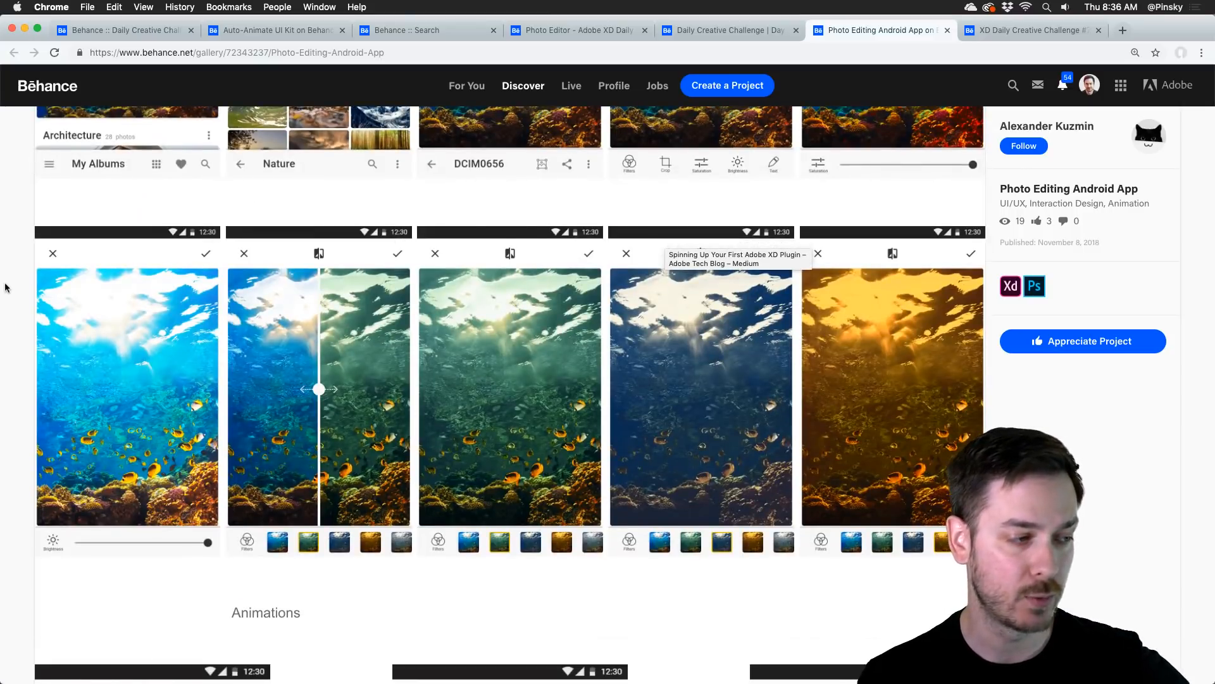
scroll(12, 288, "down", 10)
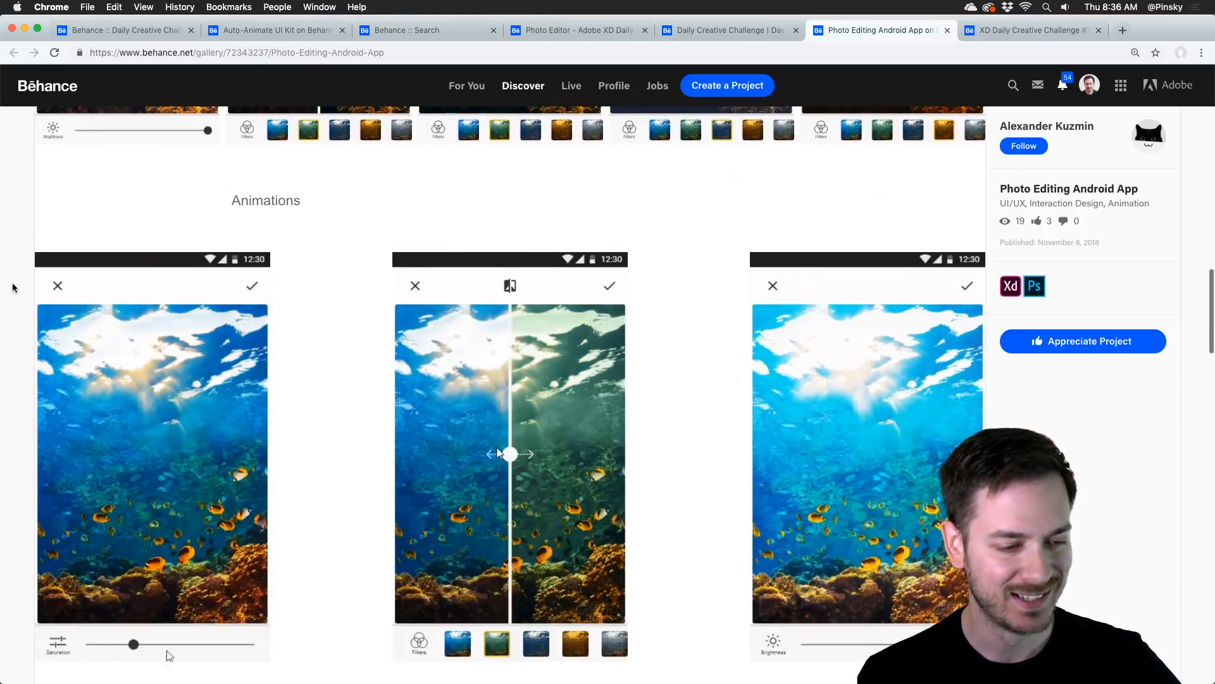
scroll(14, 285, "down", 1)
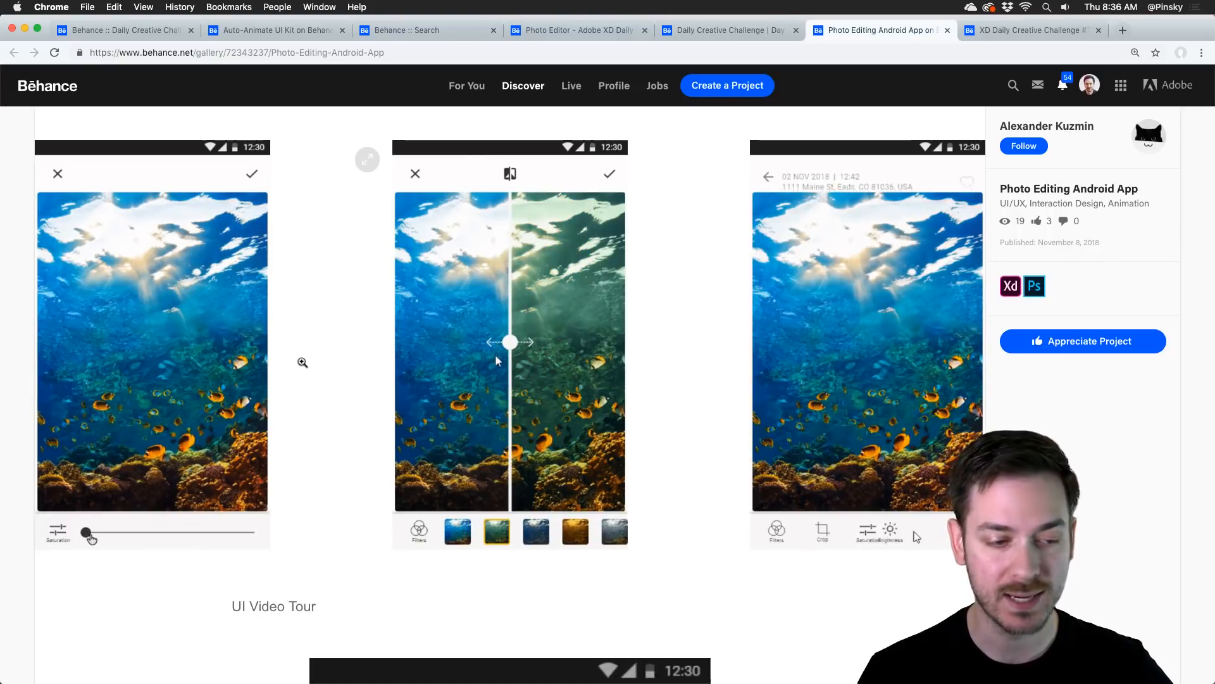
scroll(303, 362, "down", 5)
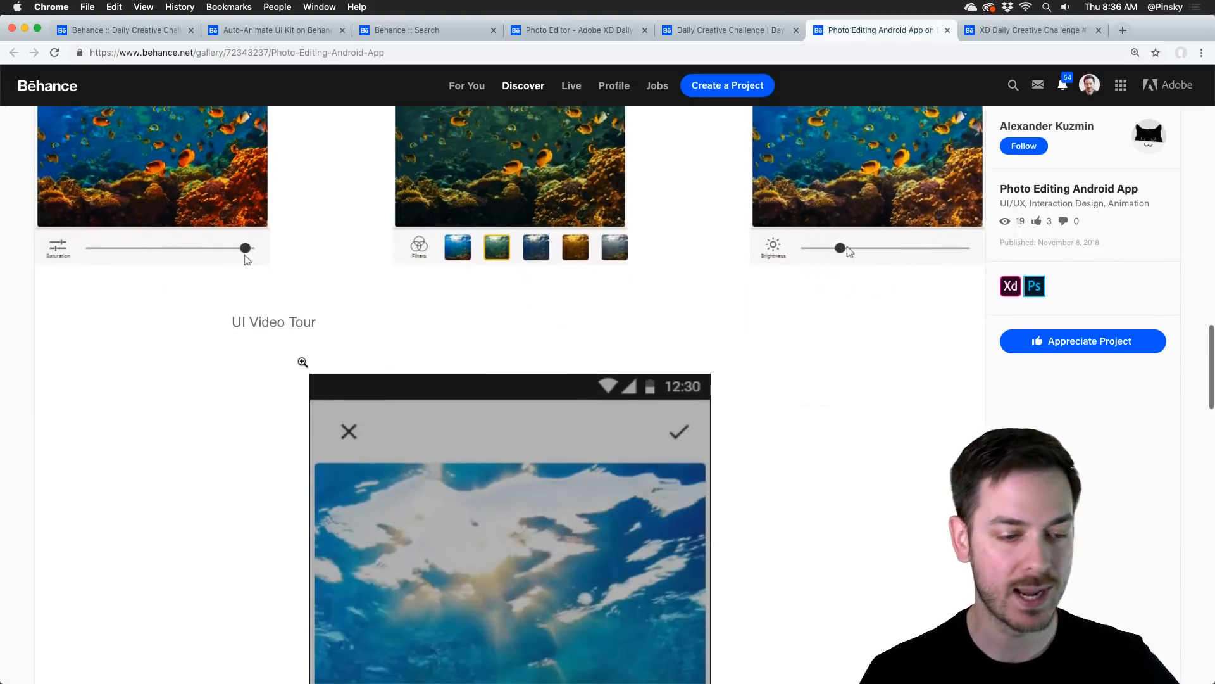
scroll(301, 357, "down", 8)
scroll(303, 356, "up", 12)
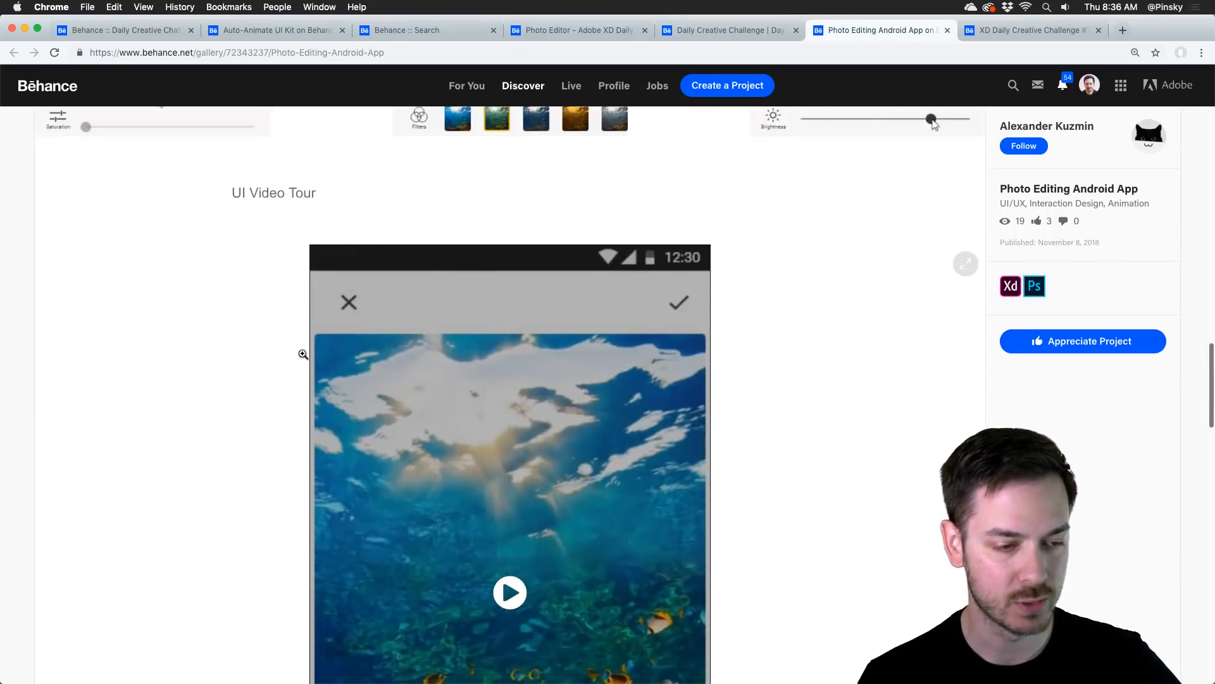
scroll(303, 354, "up", 3)
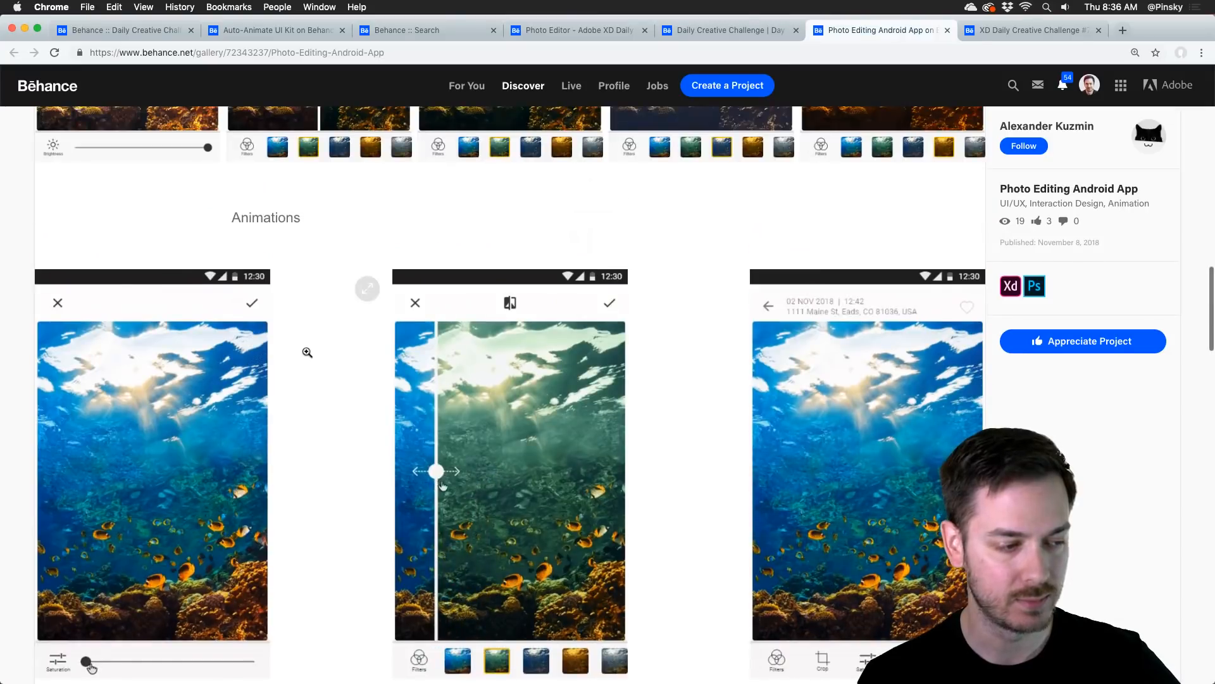
Step: Switch to the XD Daily Creative Challenge #7 | Photo Editing project, check its multiple owners and examine the animated phone mockups
left_click(996, 33)
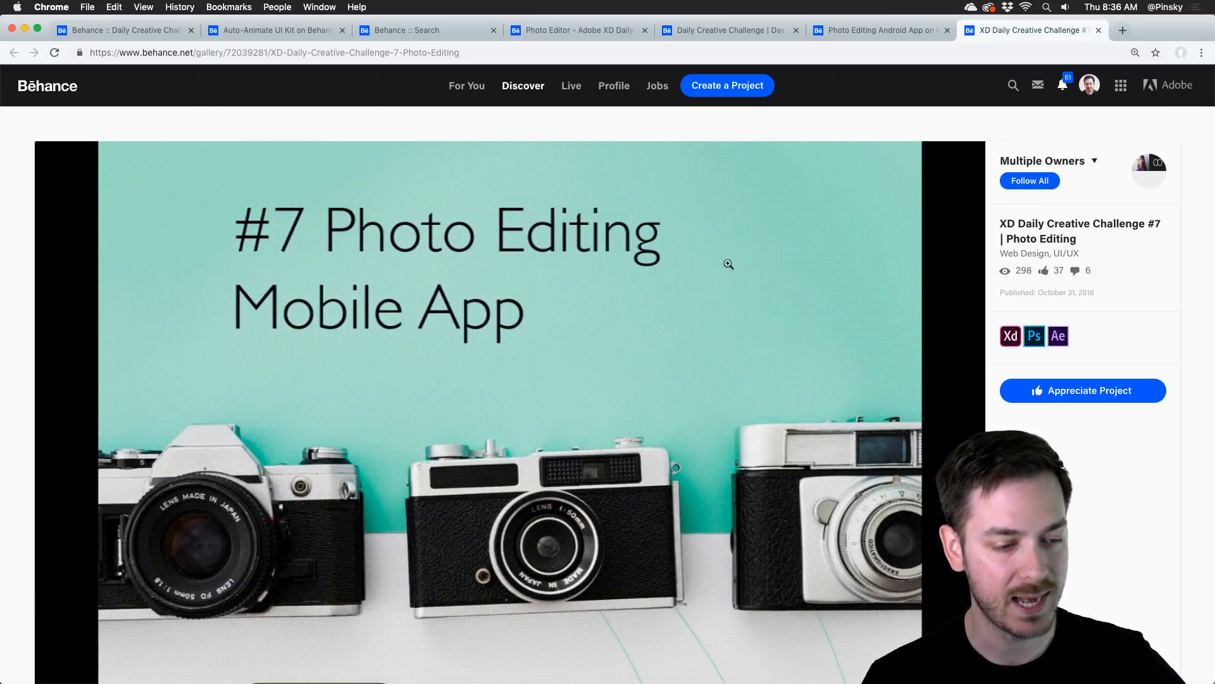
left_click(1036, 164)
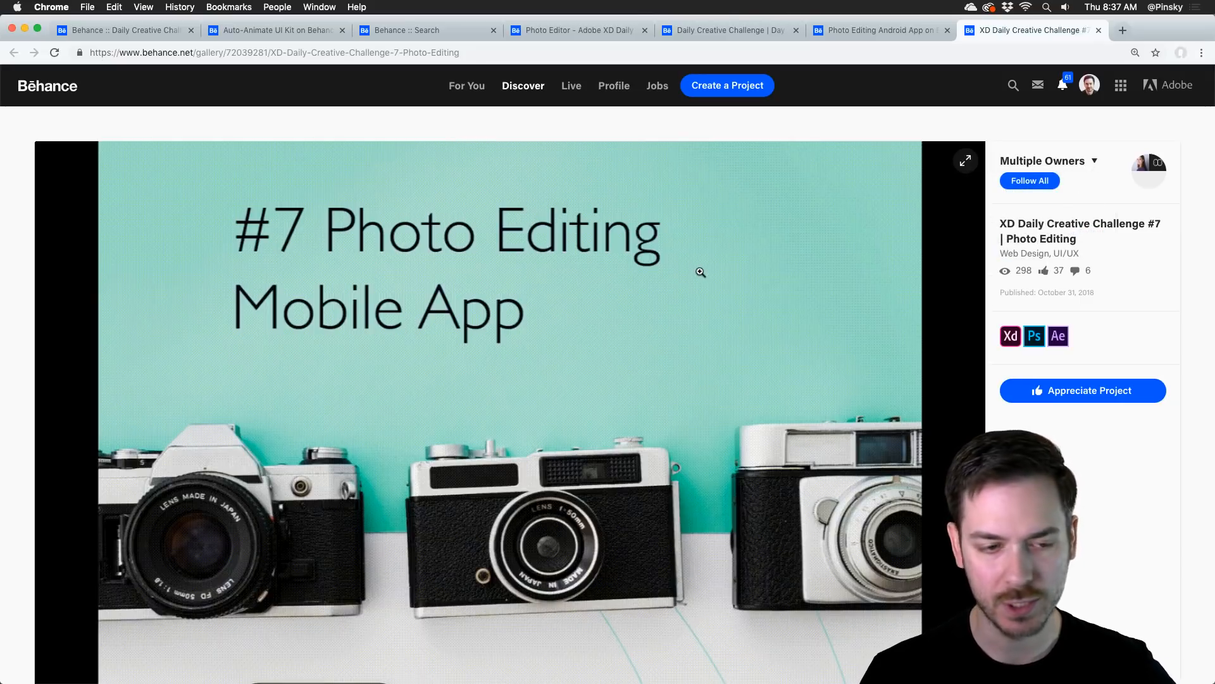
scroll(700, 272, "down", 10)
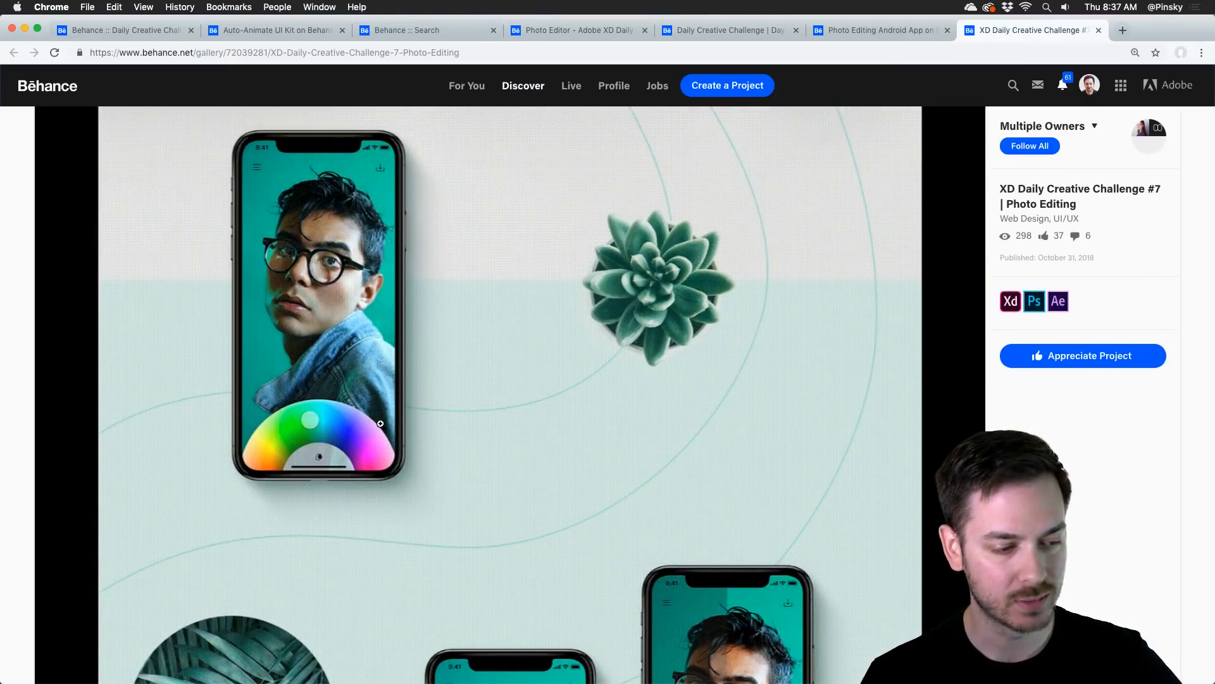
scroll(497, 407, "up", 3)
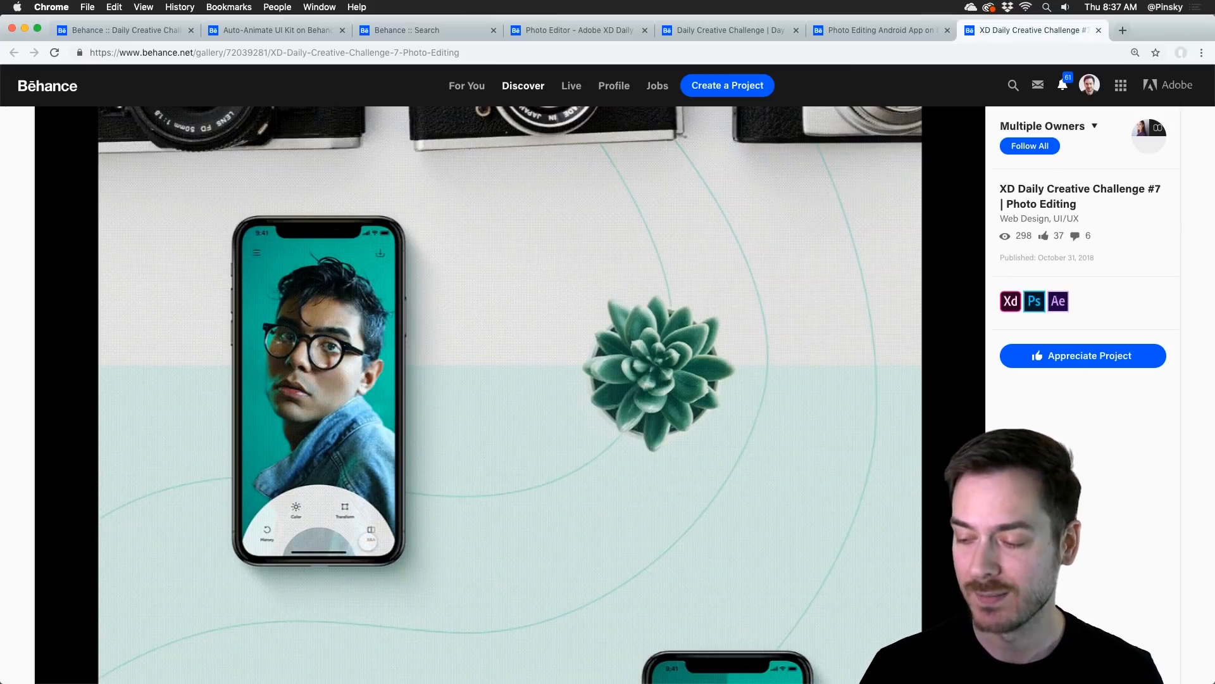
Step: Switch to Adobe XD, where the Final_Day_8_Onboarding_Experience document is open
key("super+Tab")
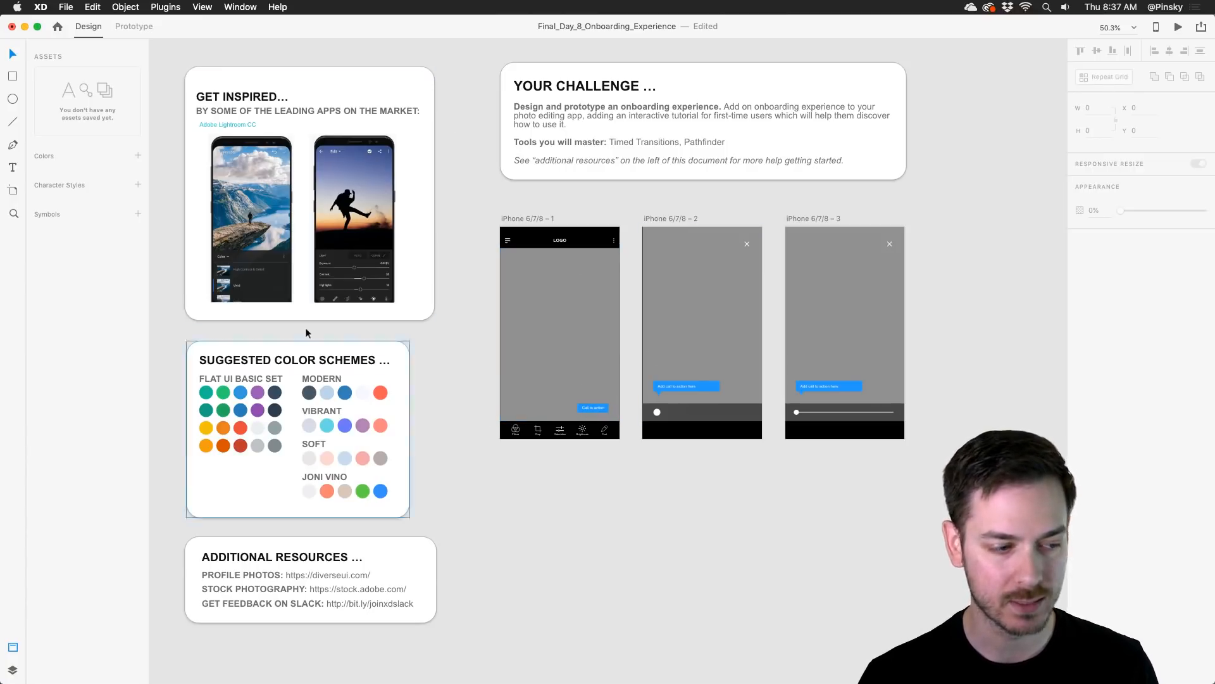
Step: Examine the Get Inspired, Suggested Color Schemes and Additional Resources cards in the Day 8 challenge document
scroll(164, 131, "up", 5)
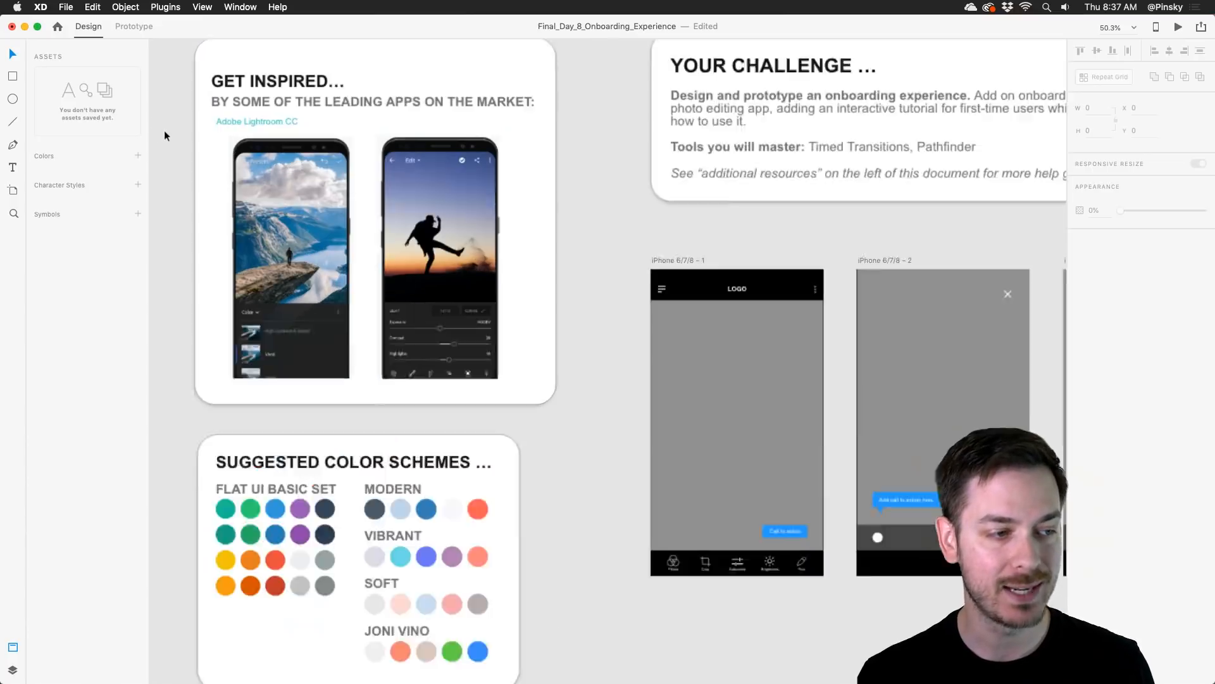
left_click_drag(193, 146, 185, 215)
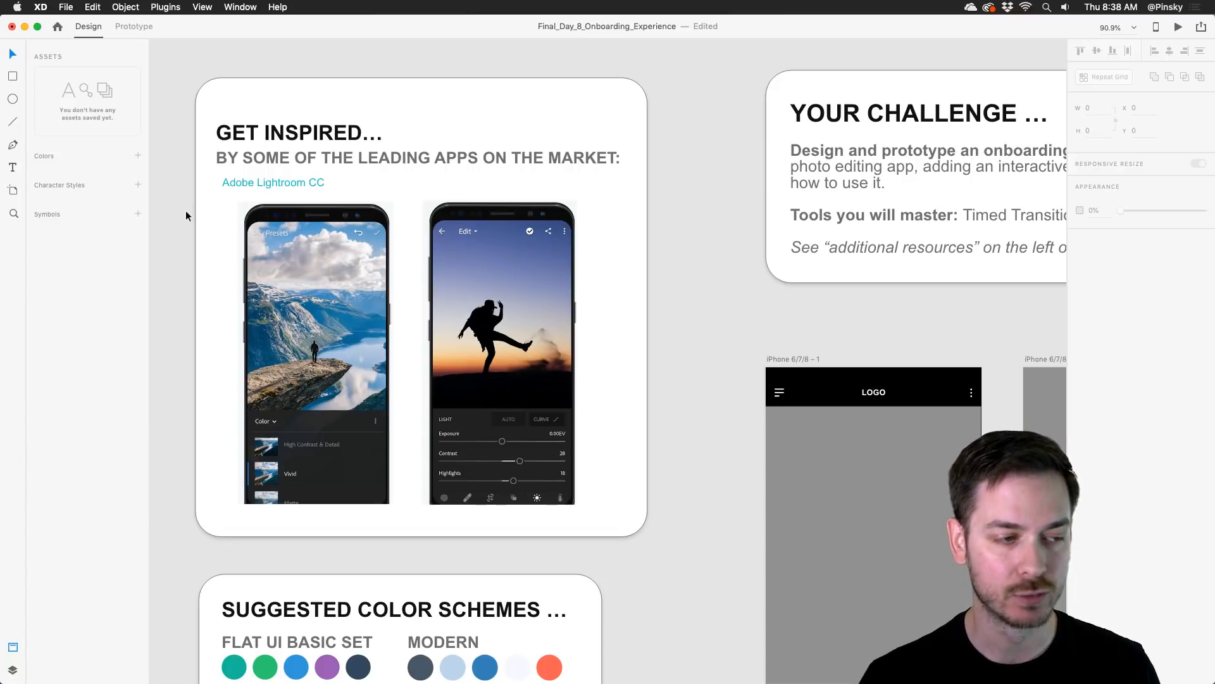
left_click_drag(220, 257, 263, 187)
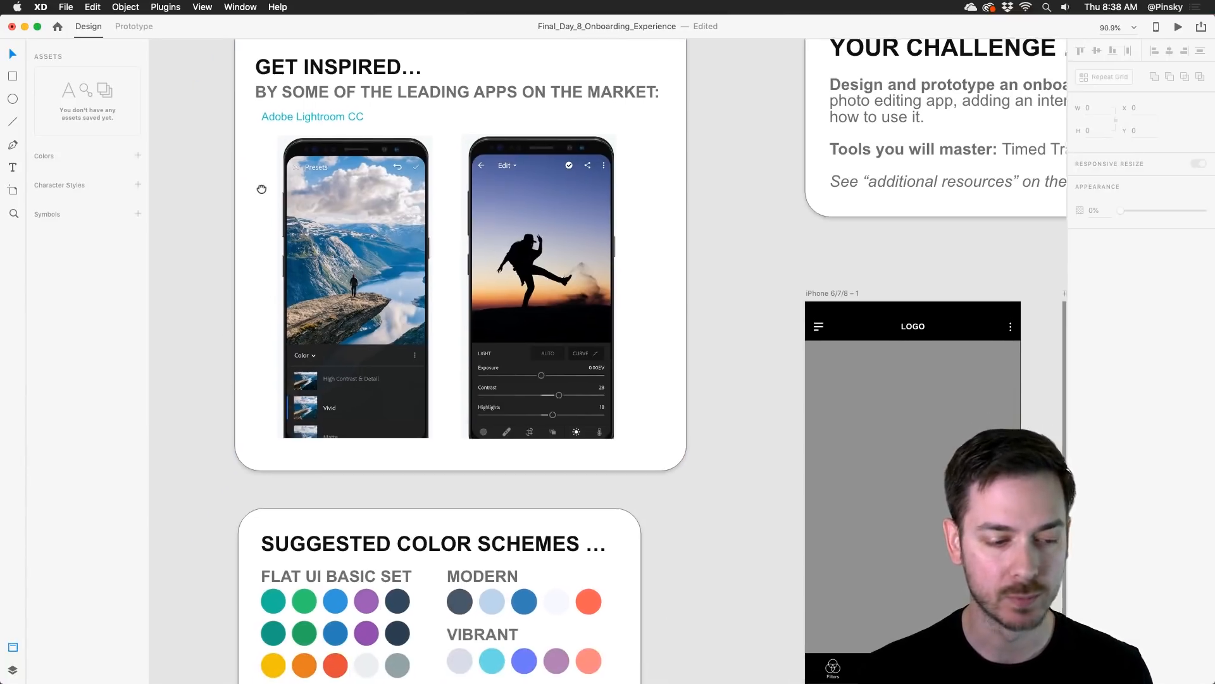
left_click_drag(278, 343, 317, 107)
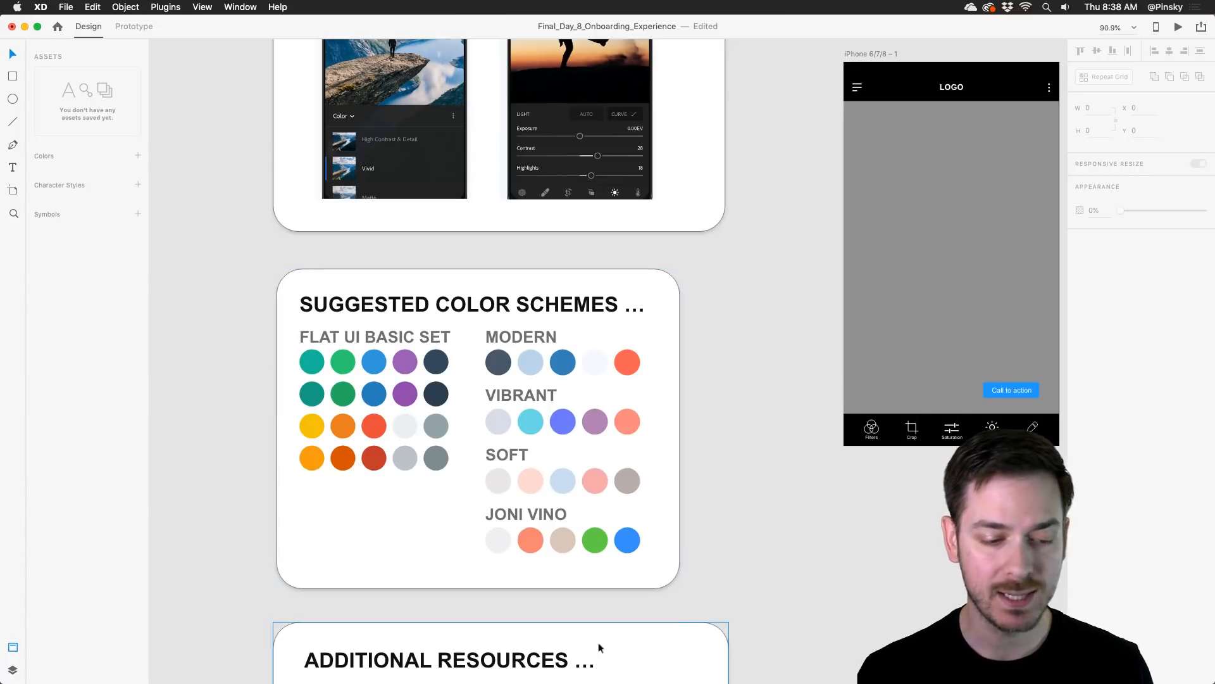
scroll(431, 367, "down", 5)
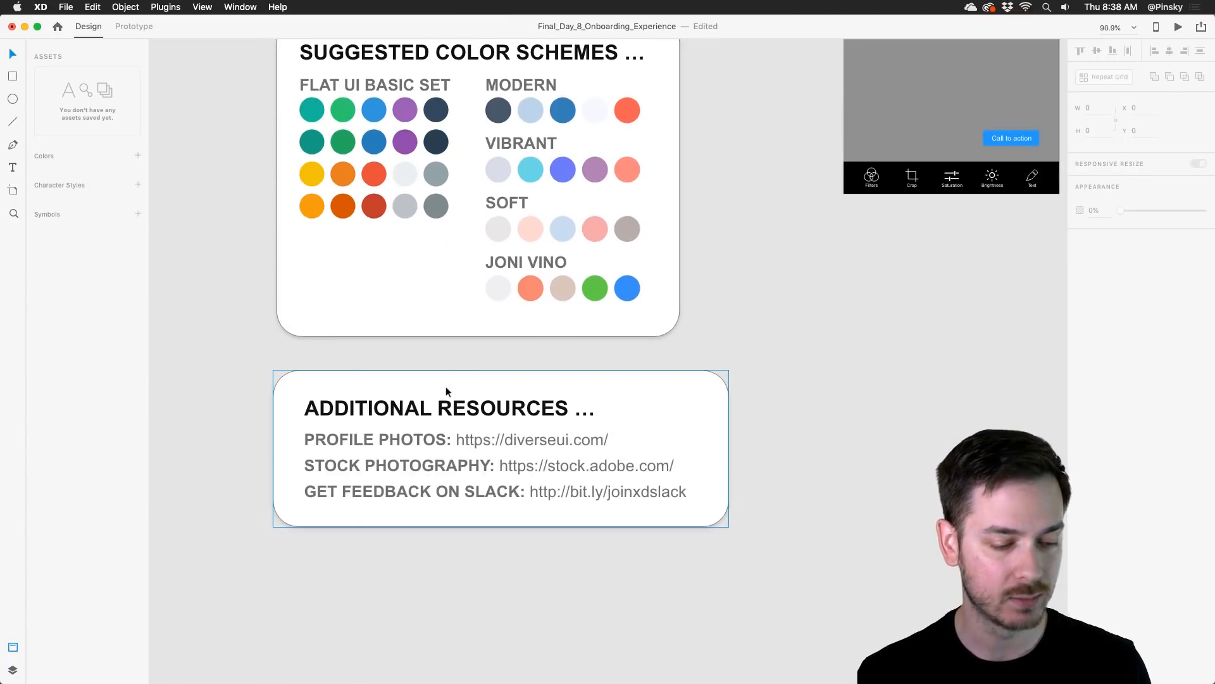
Step: Examine the three starter iPhone 6/7/8 artboards with their call-to-action placeholders in the Day 8 document
left_click_drag(788, 277, 578, 480)
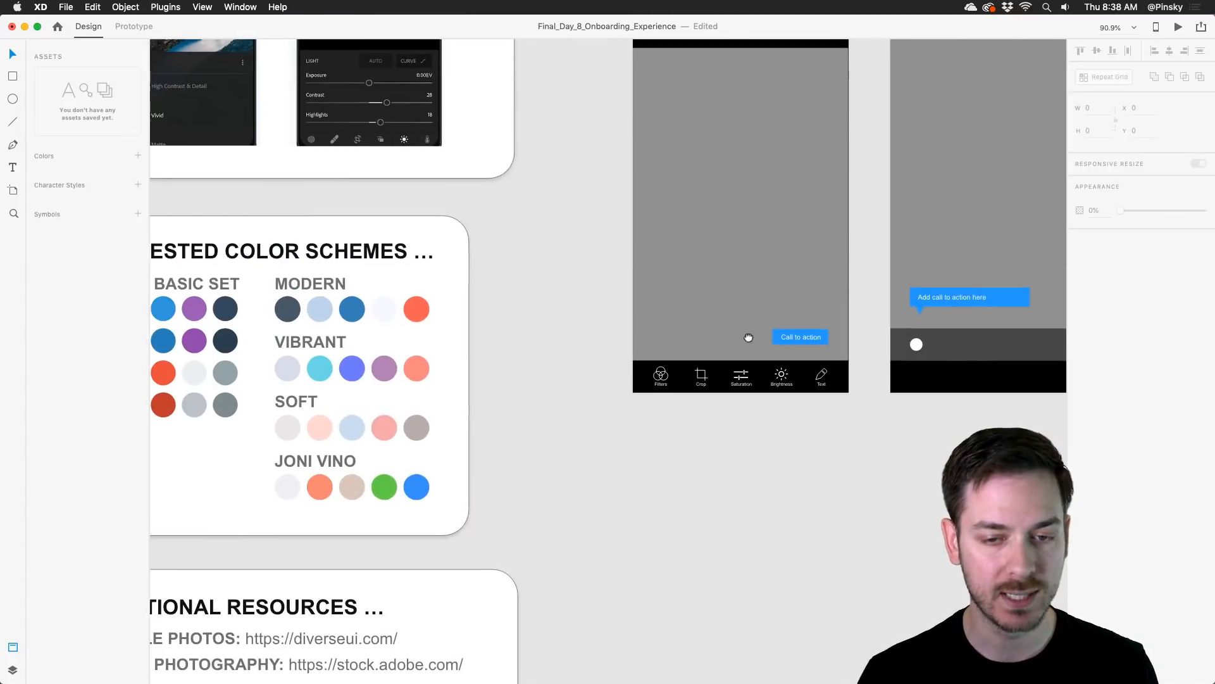
left_click_drag(749, 336, 475, 450)
left_click_drag(664, 393, 607, 366)
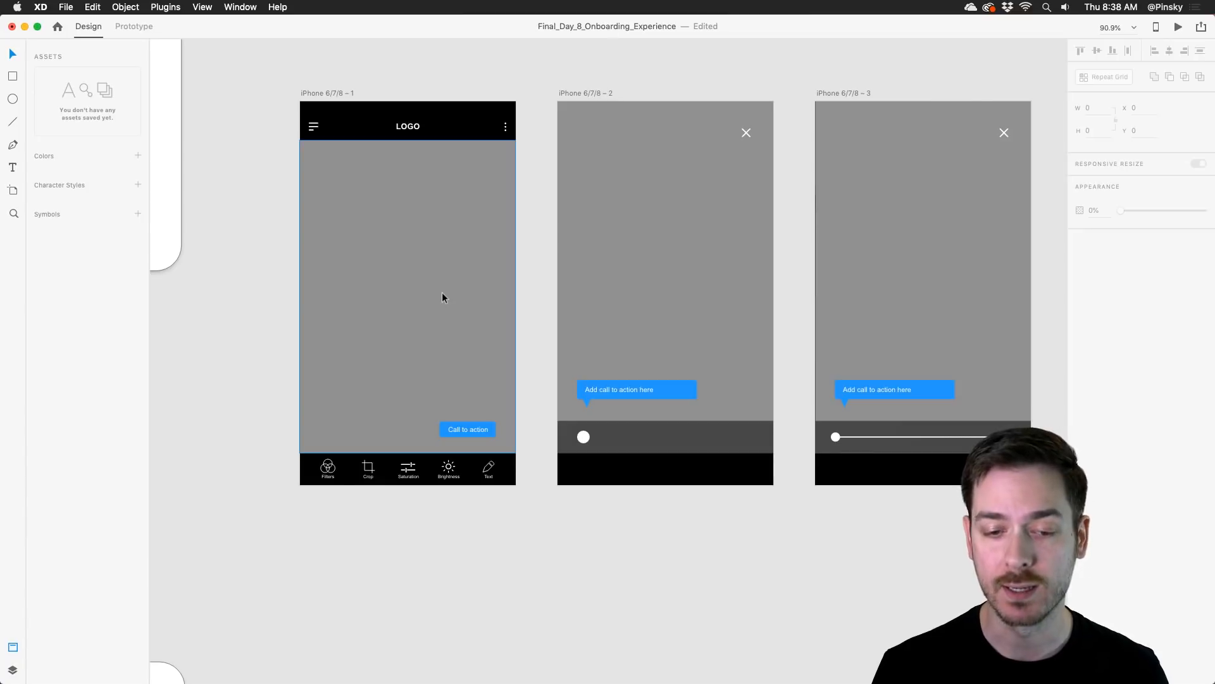
left_click_drag(439, 295, 363, 295)
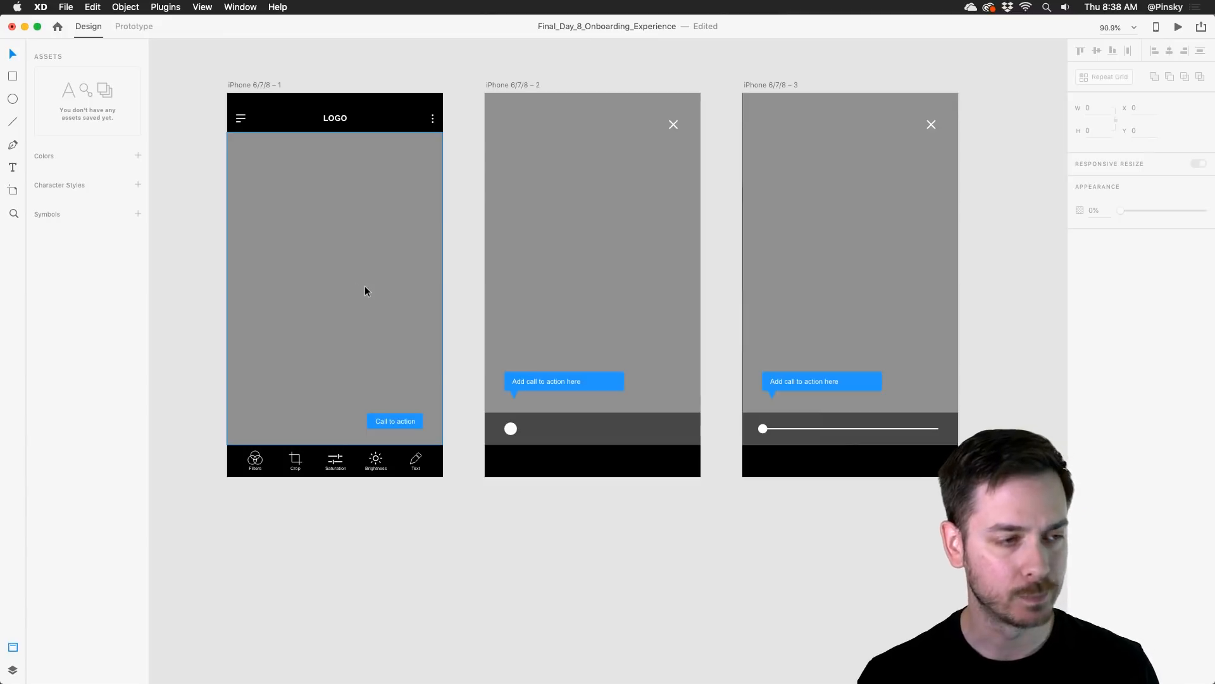
Step: Switch to the Day_7_Photo_Editing_App document and look over its row of baby photo editor artboards
left_click_drag(193, 25, 1214, 36)
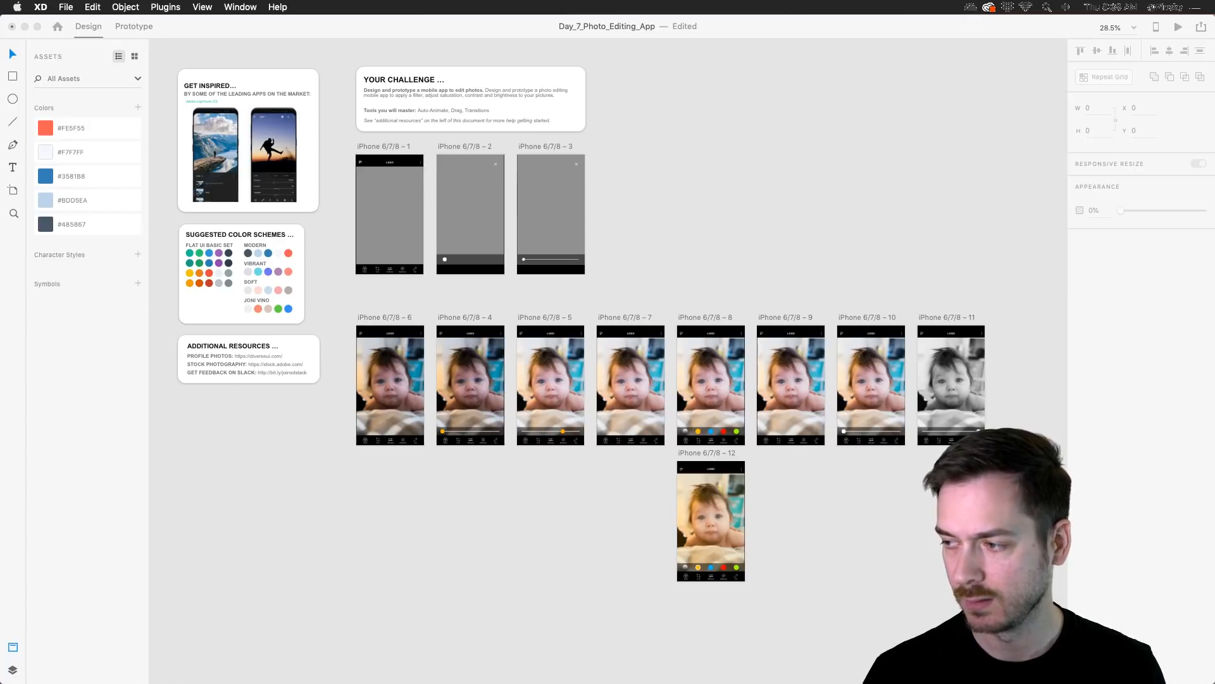
left_click(941, 264)
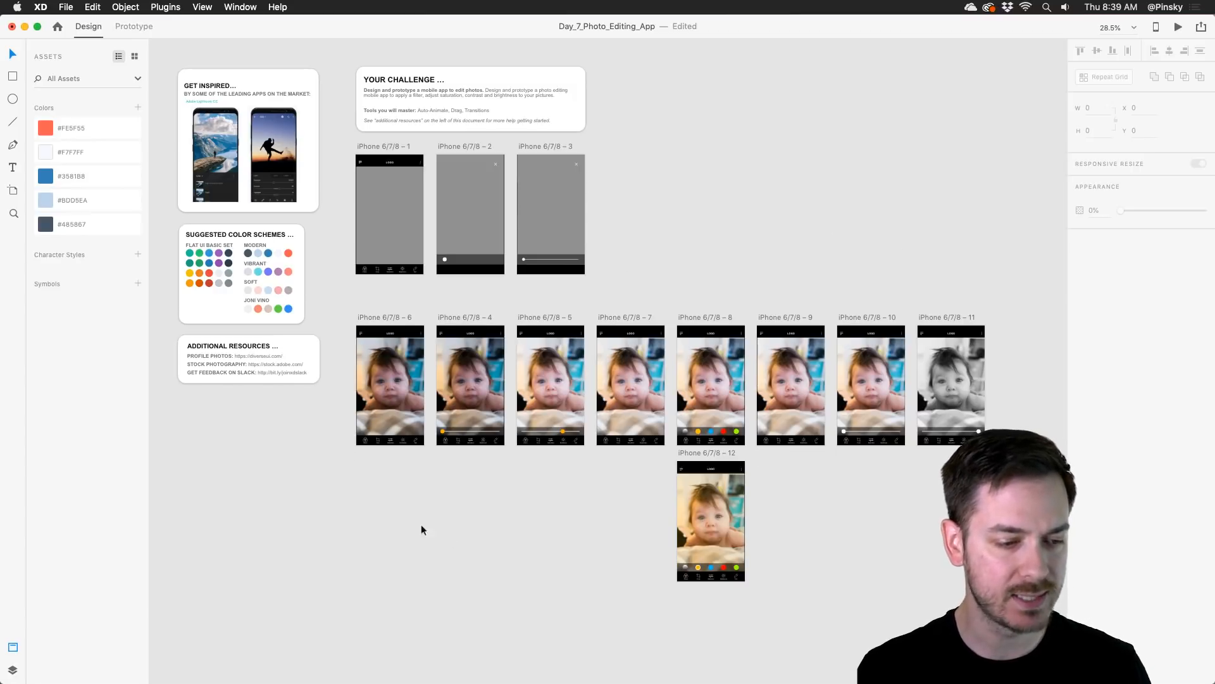
scroll(496, 446, "up", 10)
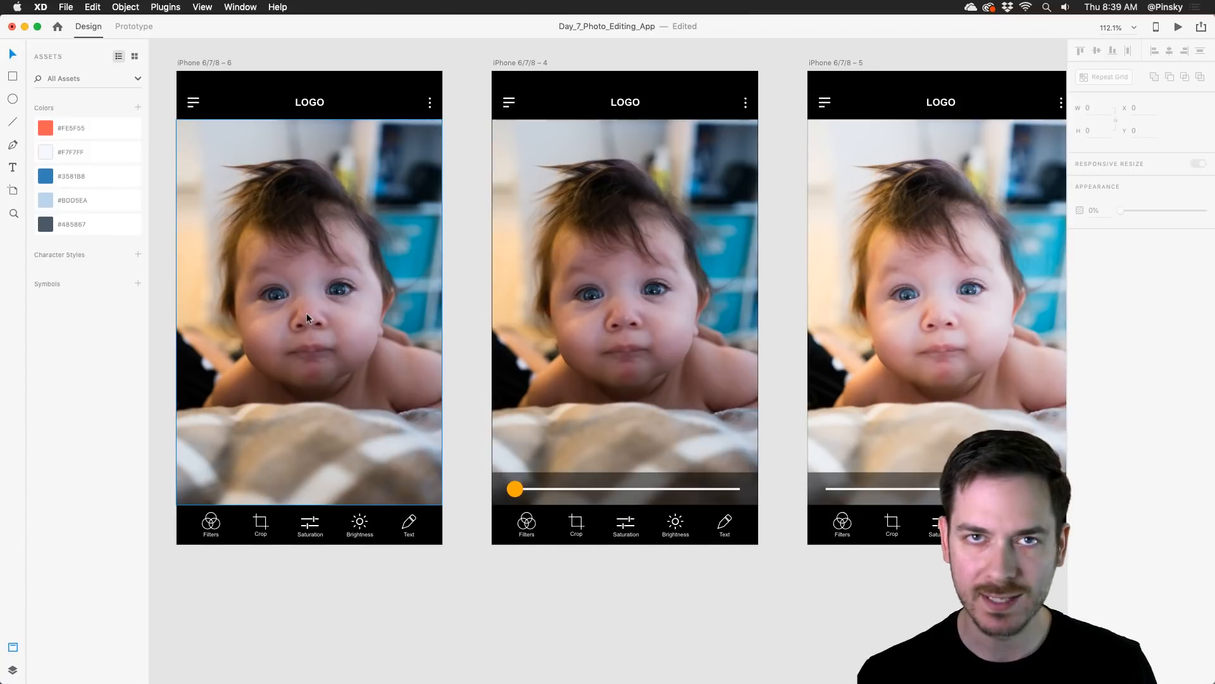
scroll(307, 312, "down", 4)
scroll(466, 396, "down", 3)
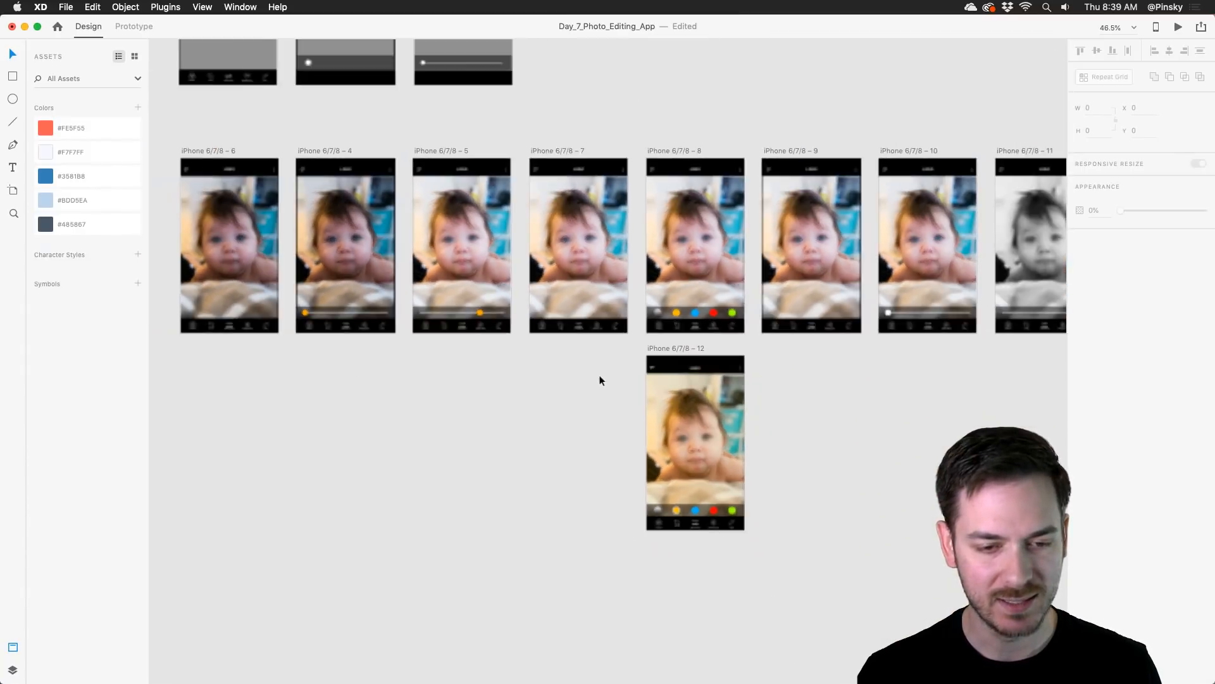
left_click_drag(506, 367, 593, 362)
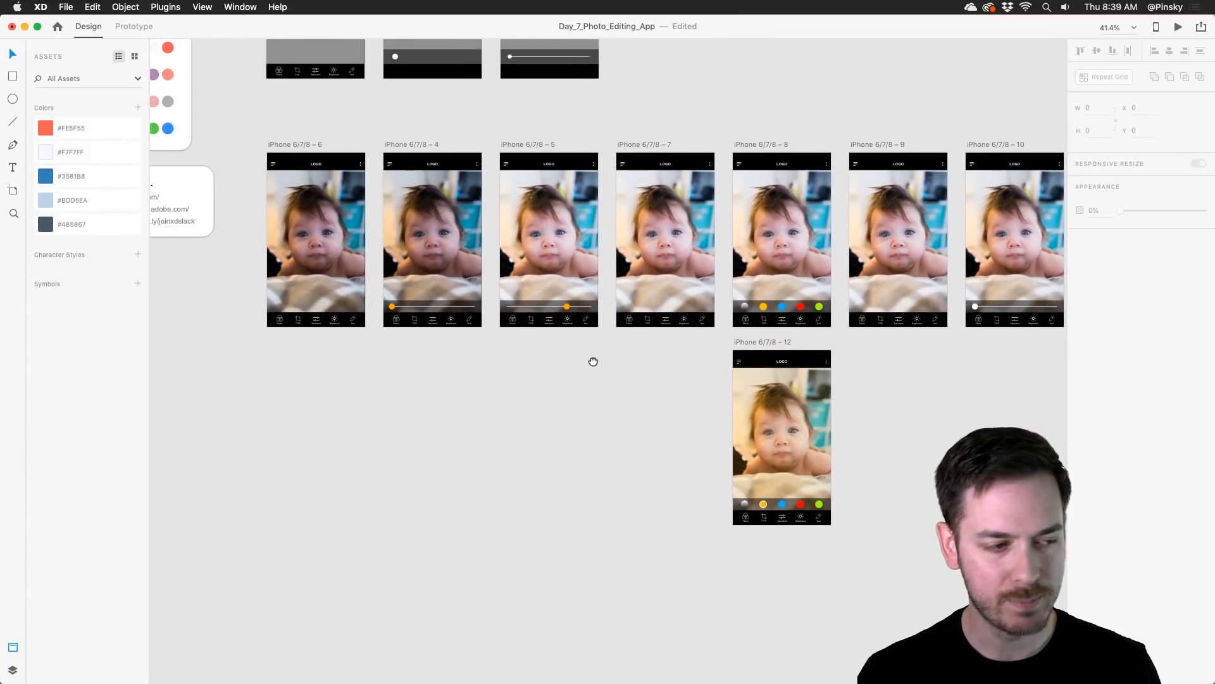
Step: Preview the prototype from the iPhone 6/7/8 – 6 artboard and test its Brightness slider
left_click(327, 229)
left_click(1176, 28)
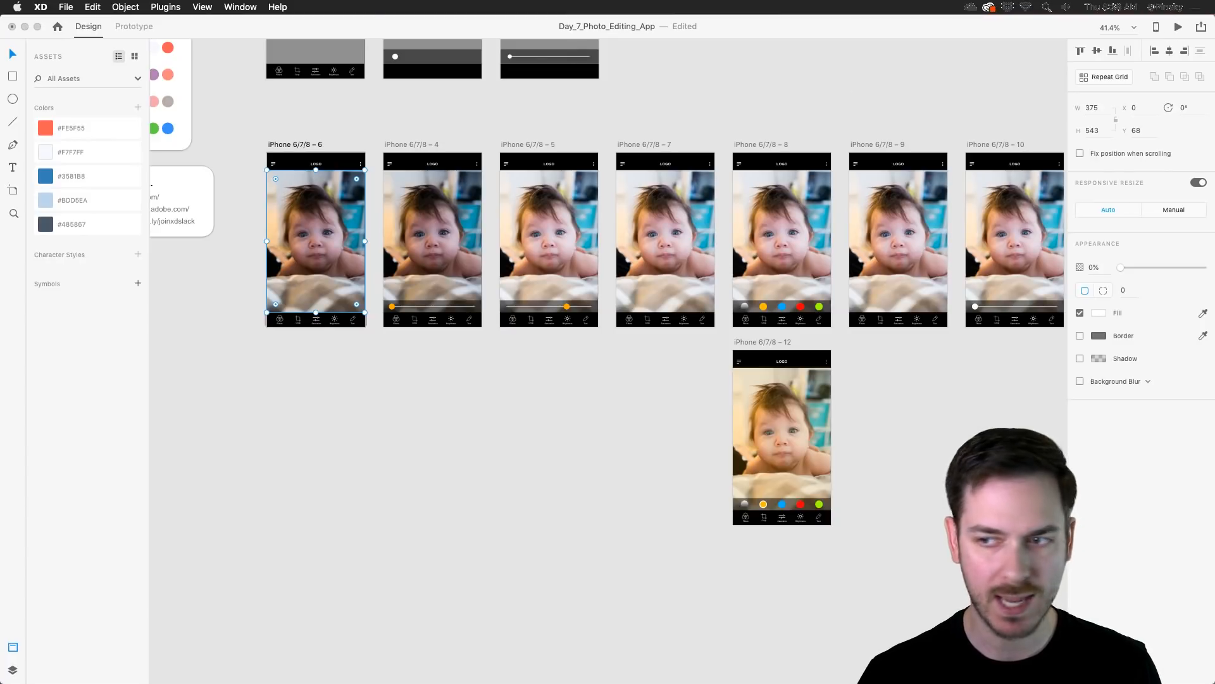
left_click_drag(828, 34, 601, 32)
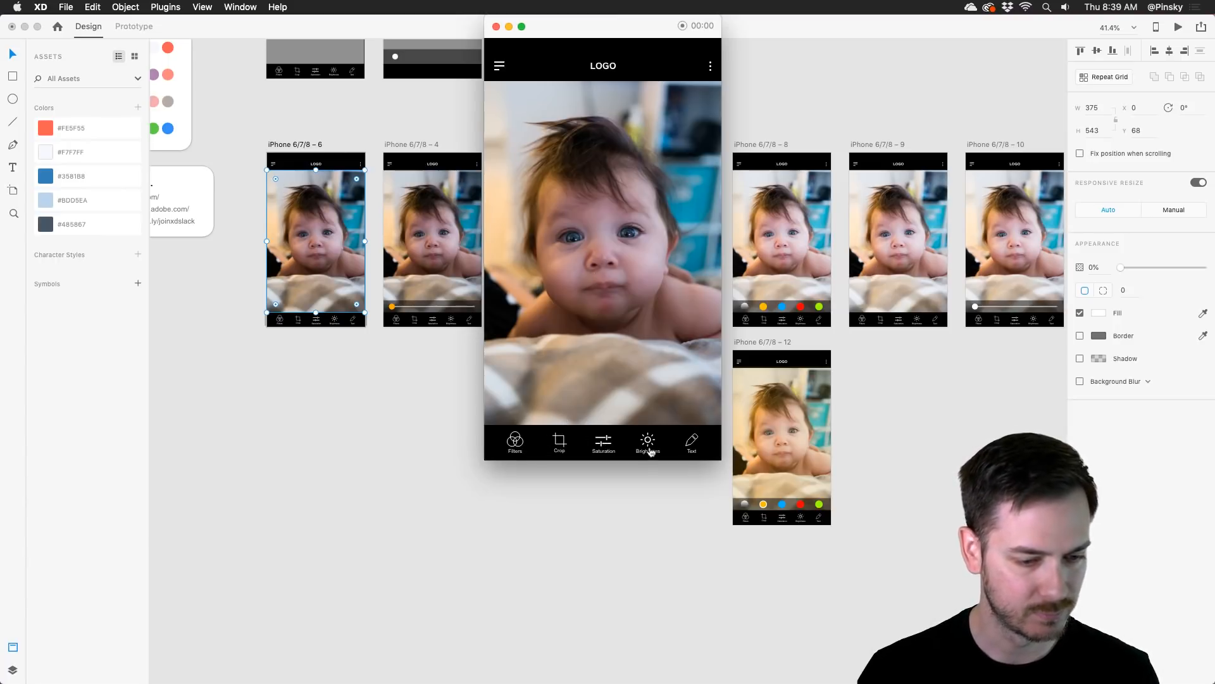
left_click(649, 446)
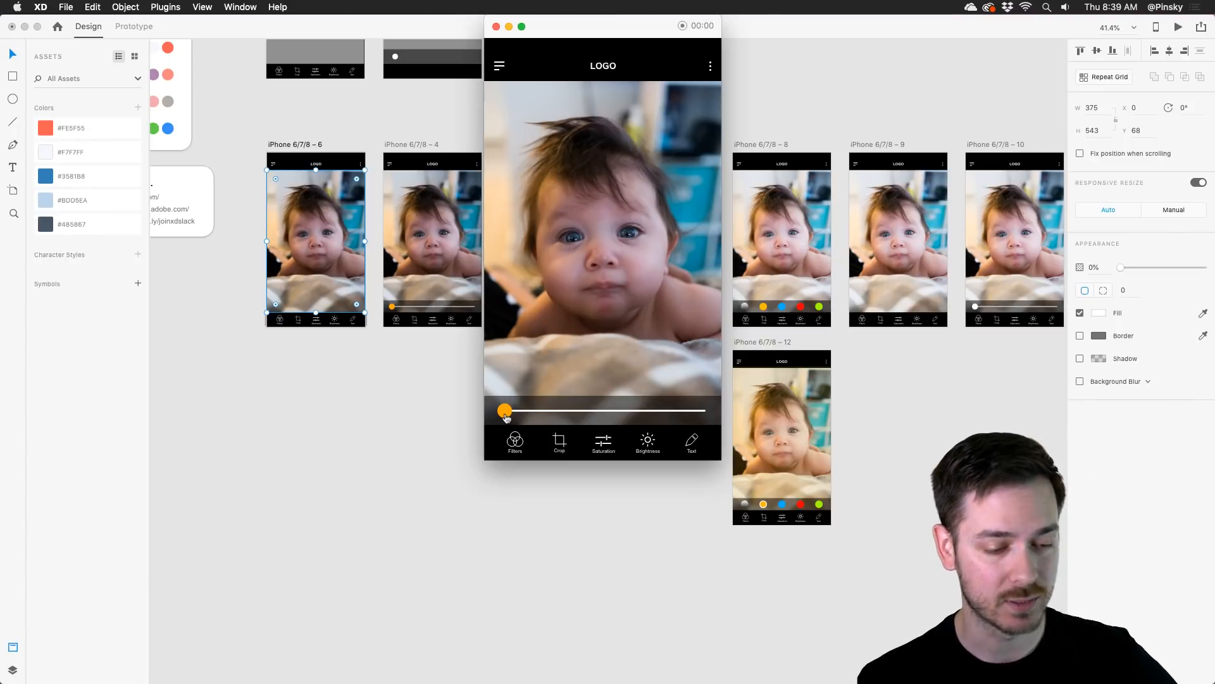
left_click_drag(507, 417, 691, 392)
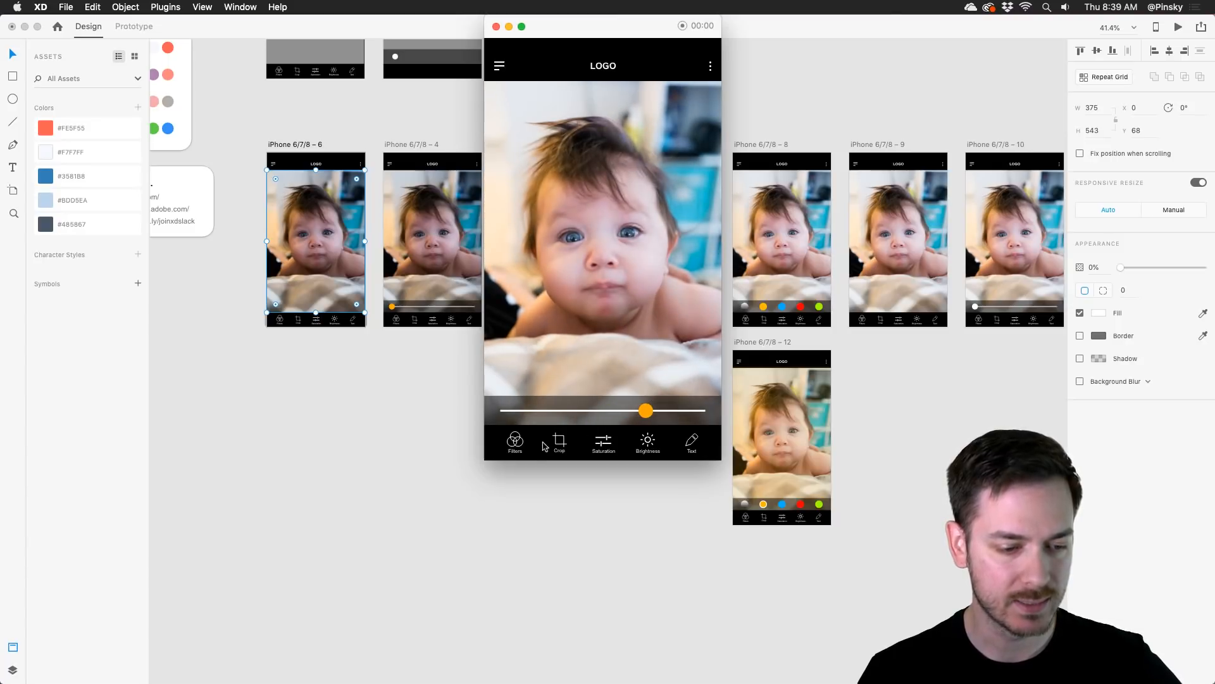
Step: Test the yellow color filter and the Saturation slider in the prototype preview, and close the preview
left_click(515, 442)
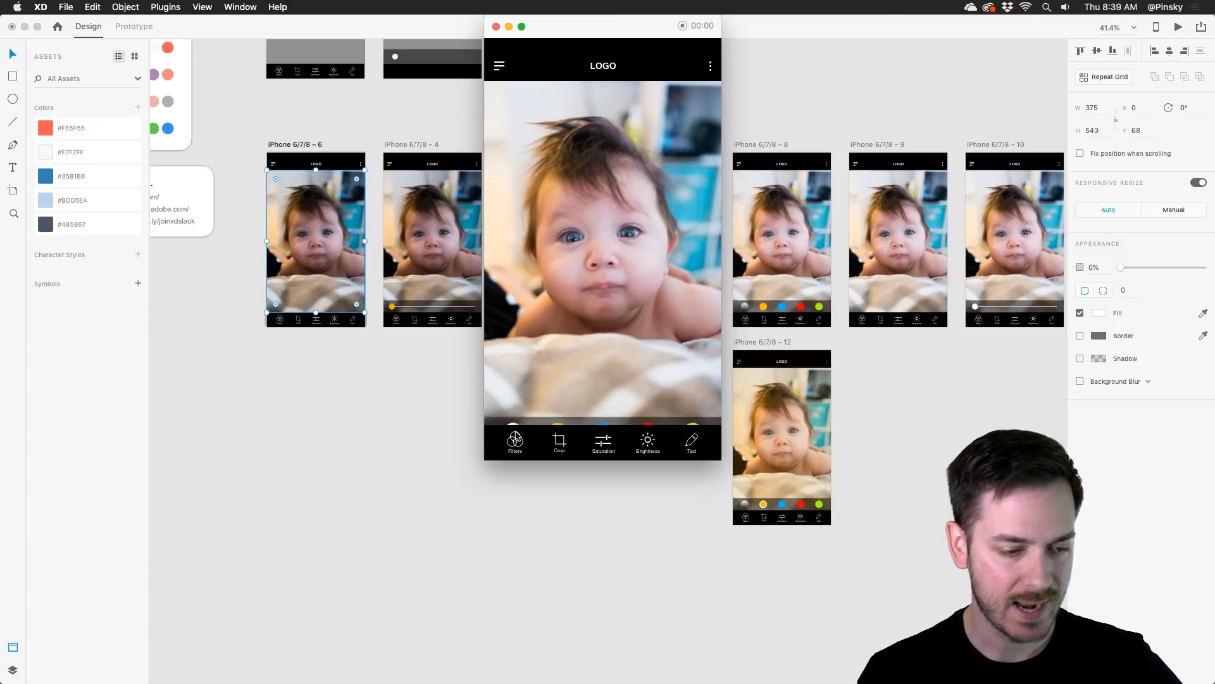
left_click(557, 412)
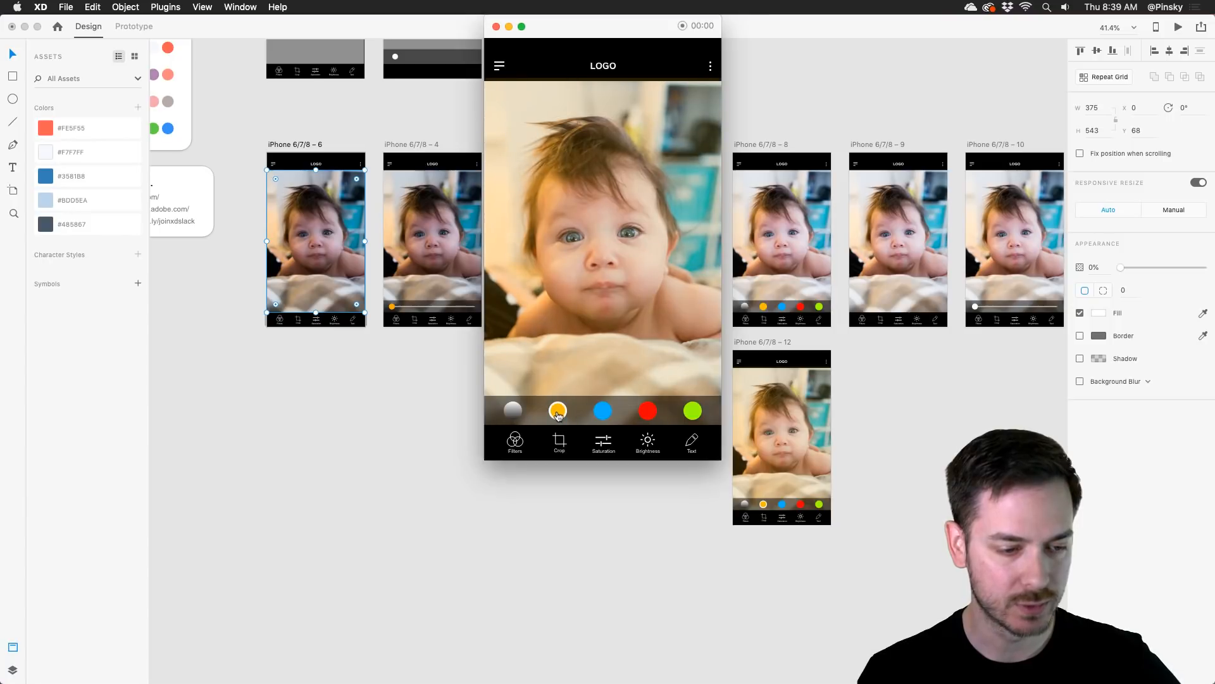
left_click(514, 412)
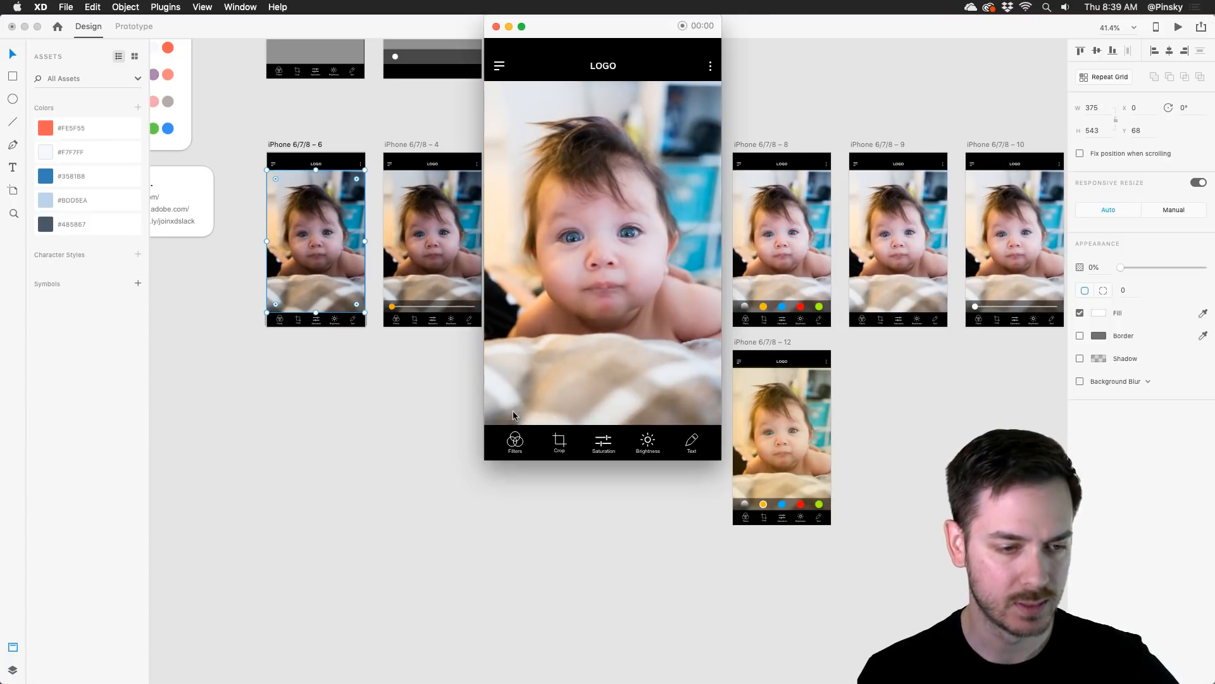
left_click_drag(509, 413, 719, 411)
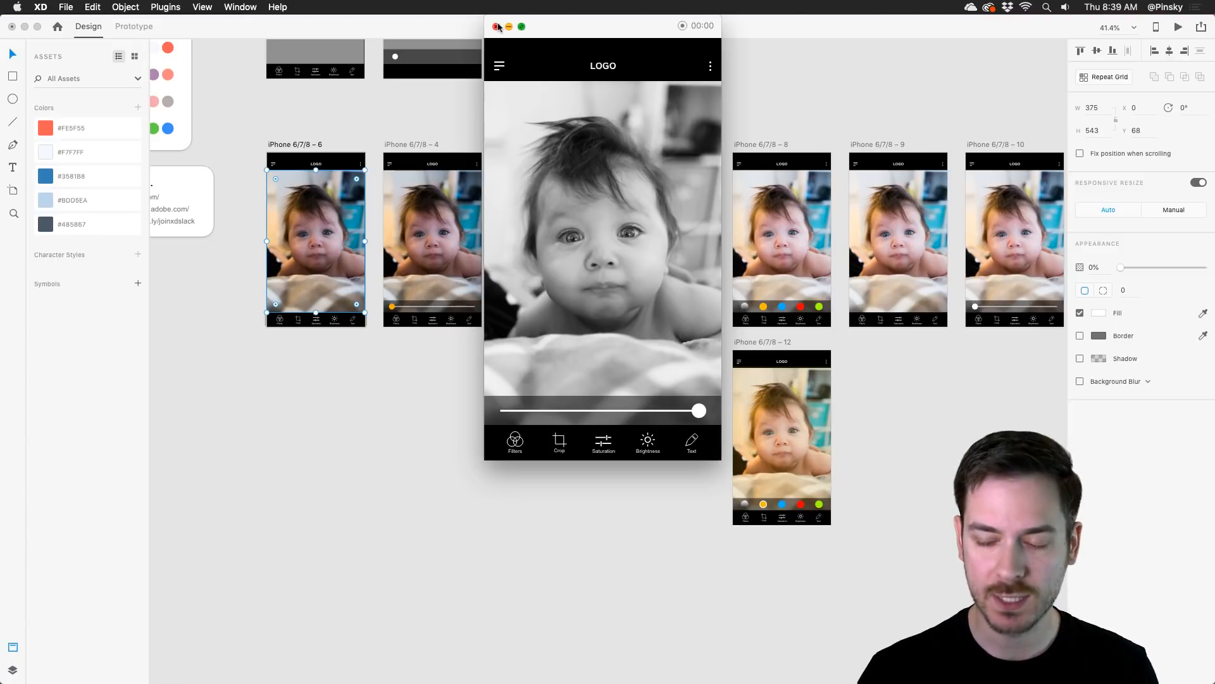
left_click(497, 27)
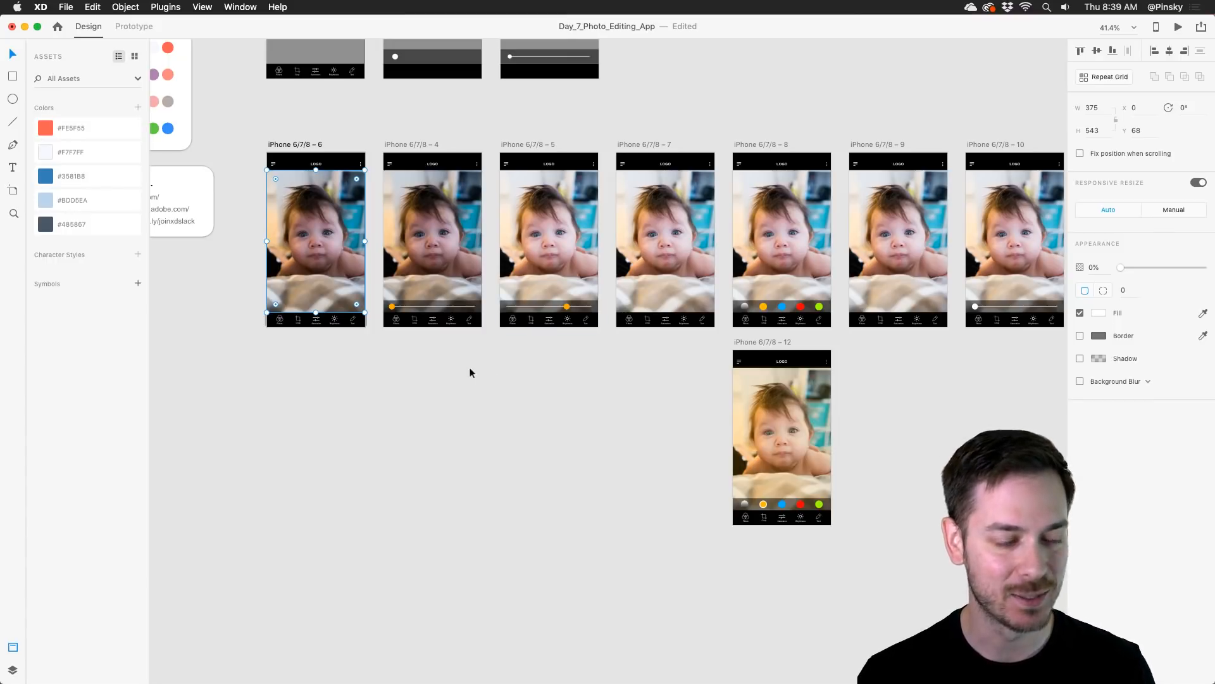
Step: Add a blank 375 × 667 iPhone 6/7/8 artboard and place it below the first baby photo artboard at X -136, Y 1667
left_click(436, 400)
left_click_drag(355, 442, 456, 304)
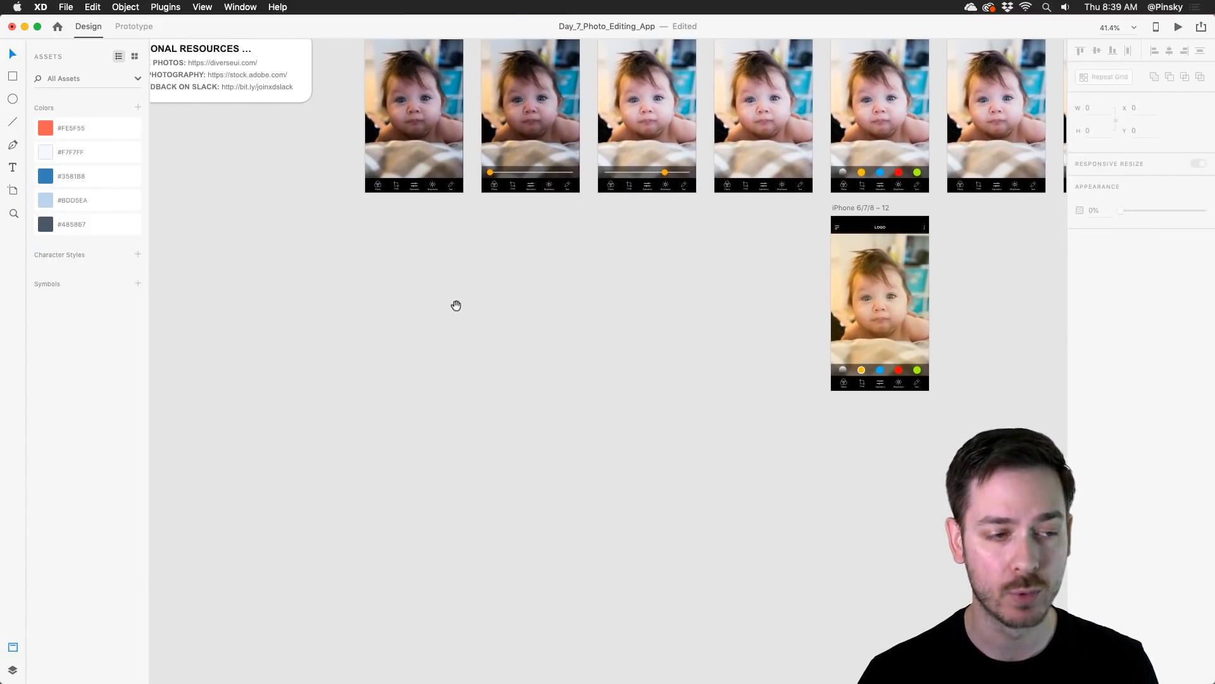
left_click(14, 191)
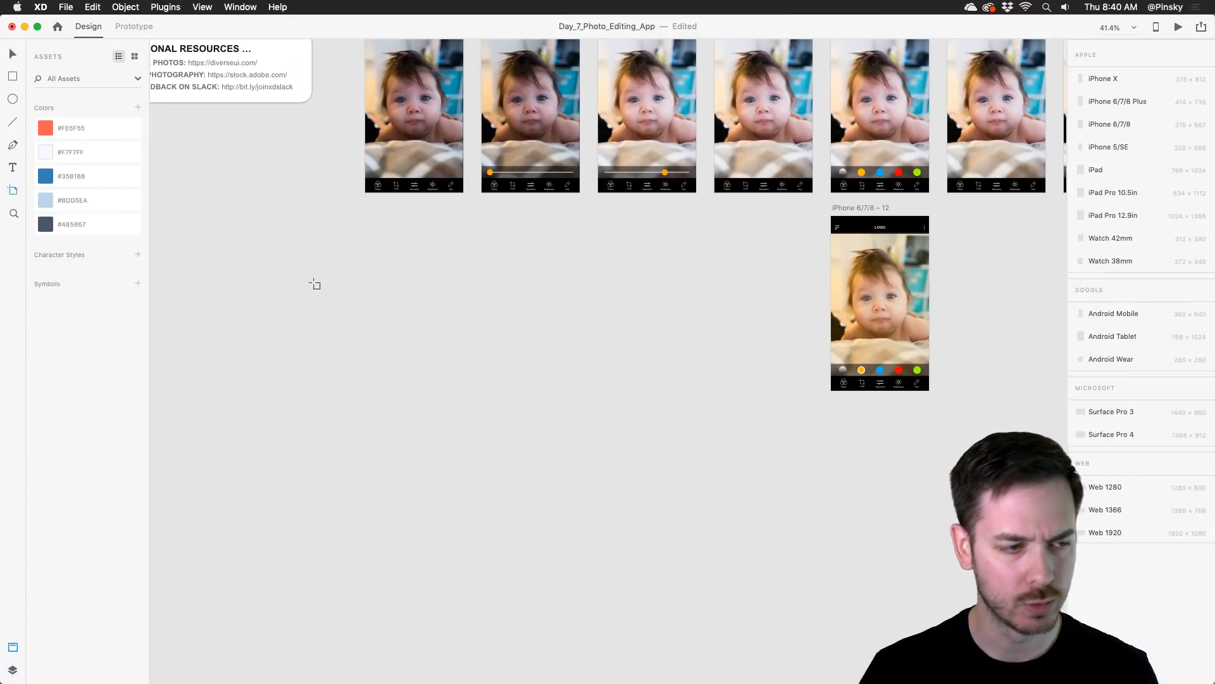
left_click(385, 292)
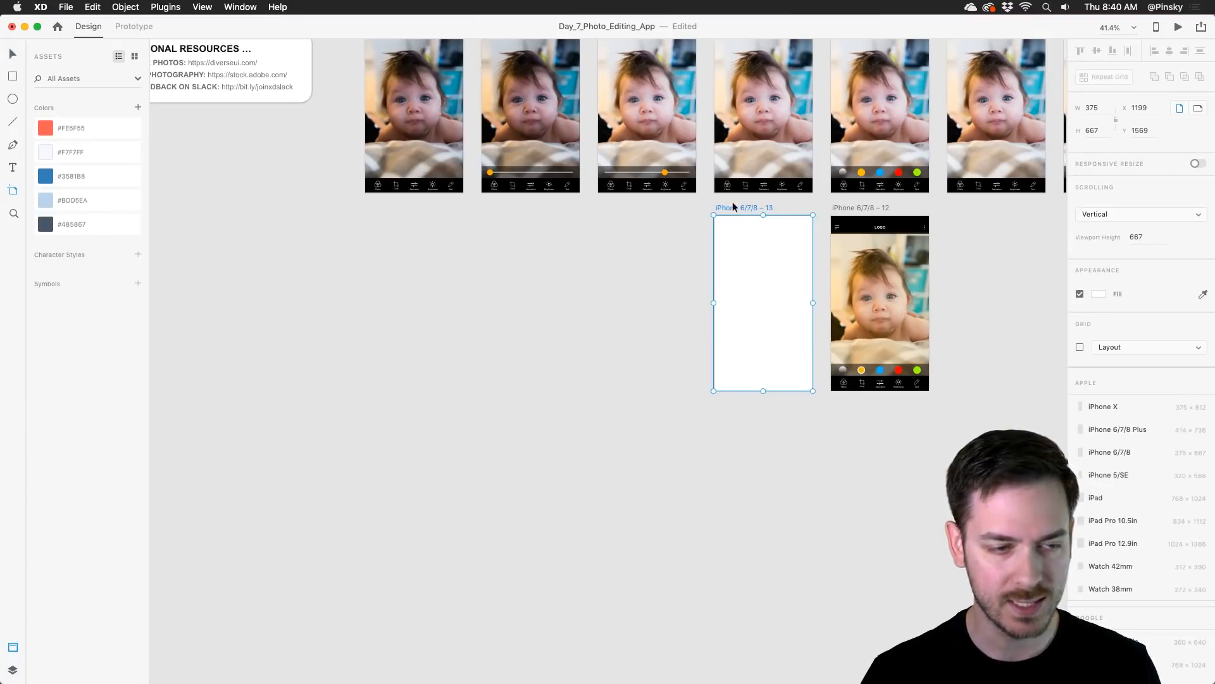
left_click_drag(731, 207, 382, 232)
scroll(397, 283, "up", 5)
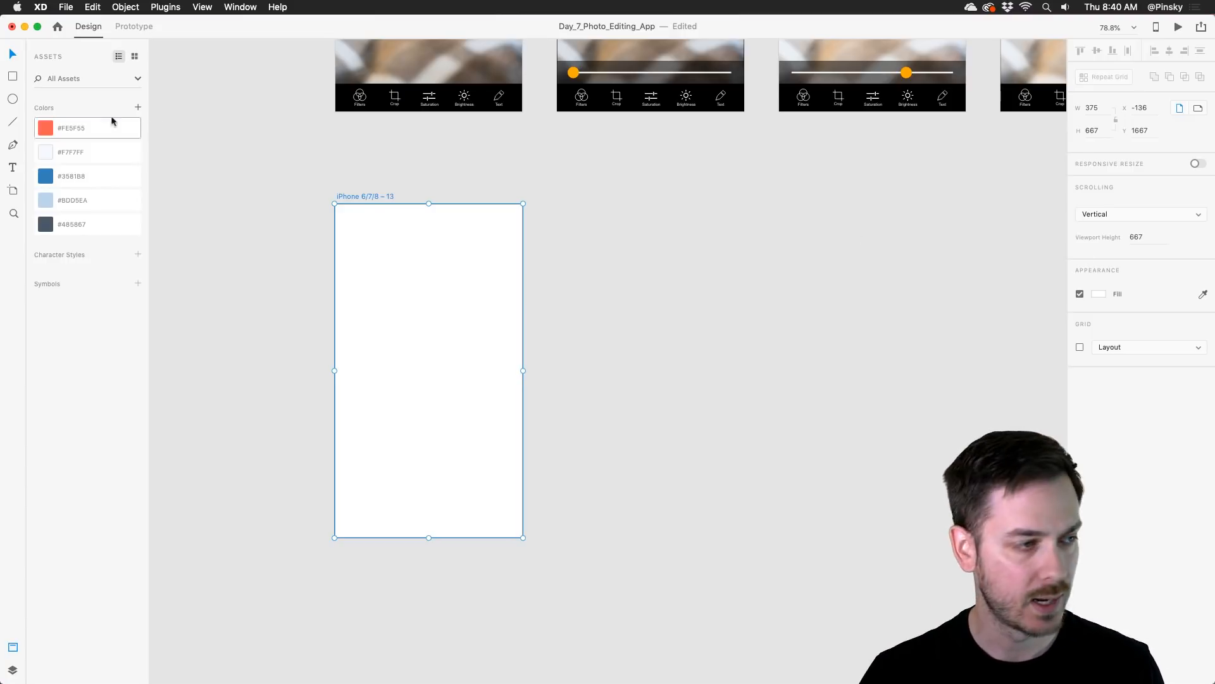
Step: Set the new artboard's fill color to dark gray #222222
left_click(1093, 294)
left_click_drag(1011, 305, 938, 317)
scroll(678, 238, "up", 10)
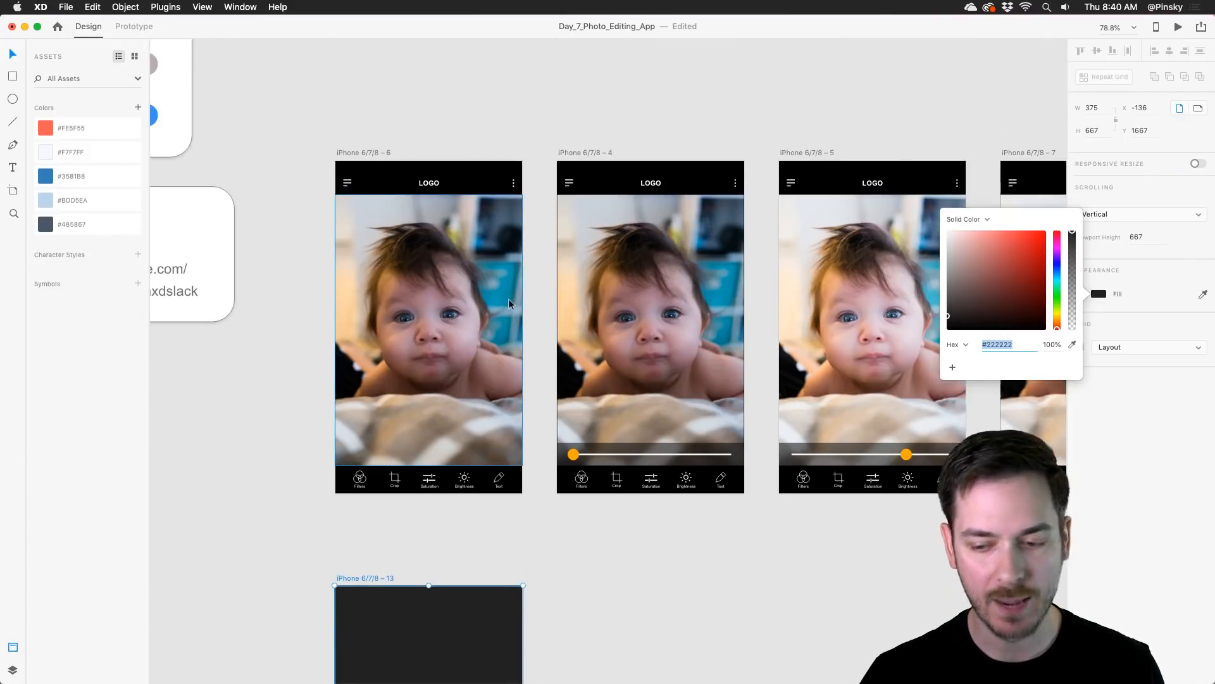
scroll(508, 300, "down", 10)
left_click(12, 54)
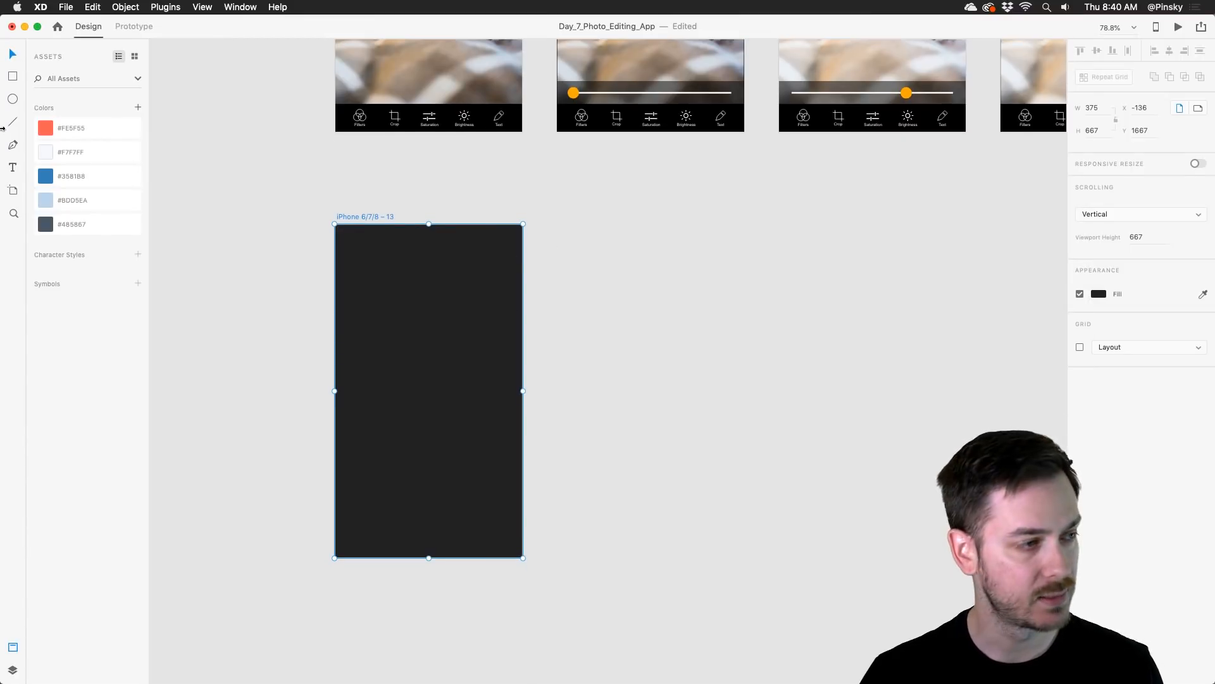
Step: Draw a white rectangle about 330 × 343 on the dark artboard and center it horizontally at X 23, Y 126
key("r")
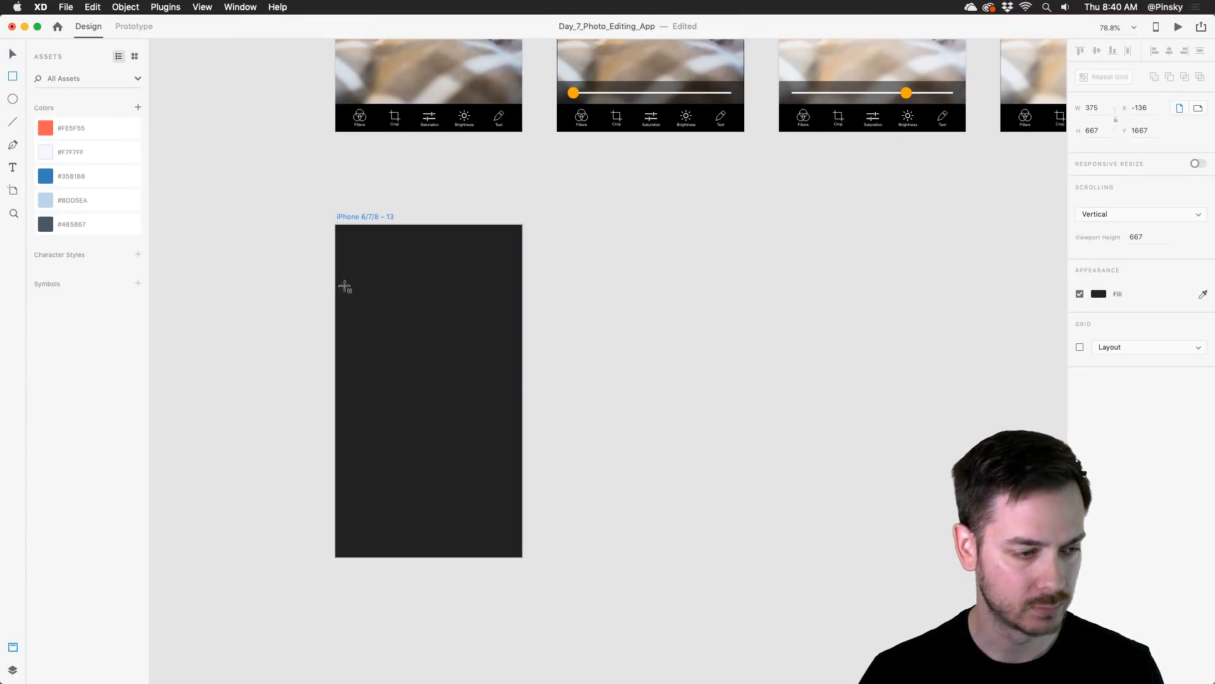
mouse_move(345, 284)
left_mouse_down()
mouse_move(478, 461)
mouse_move(509, 456)
left_mouse_up()
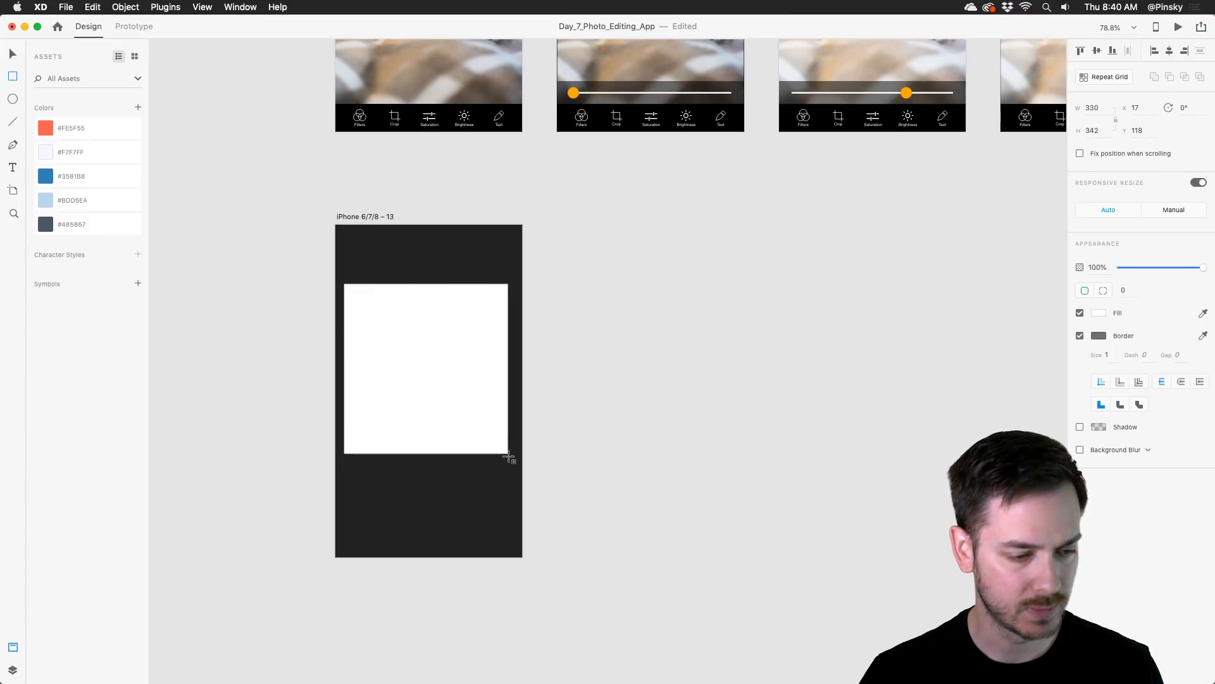
mouse_move(449, 380)
left_mouse_down()
mouse_move(451, 398)
mouse_move(450, 380)
left_mouse_up()
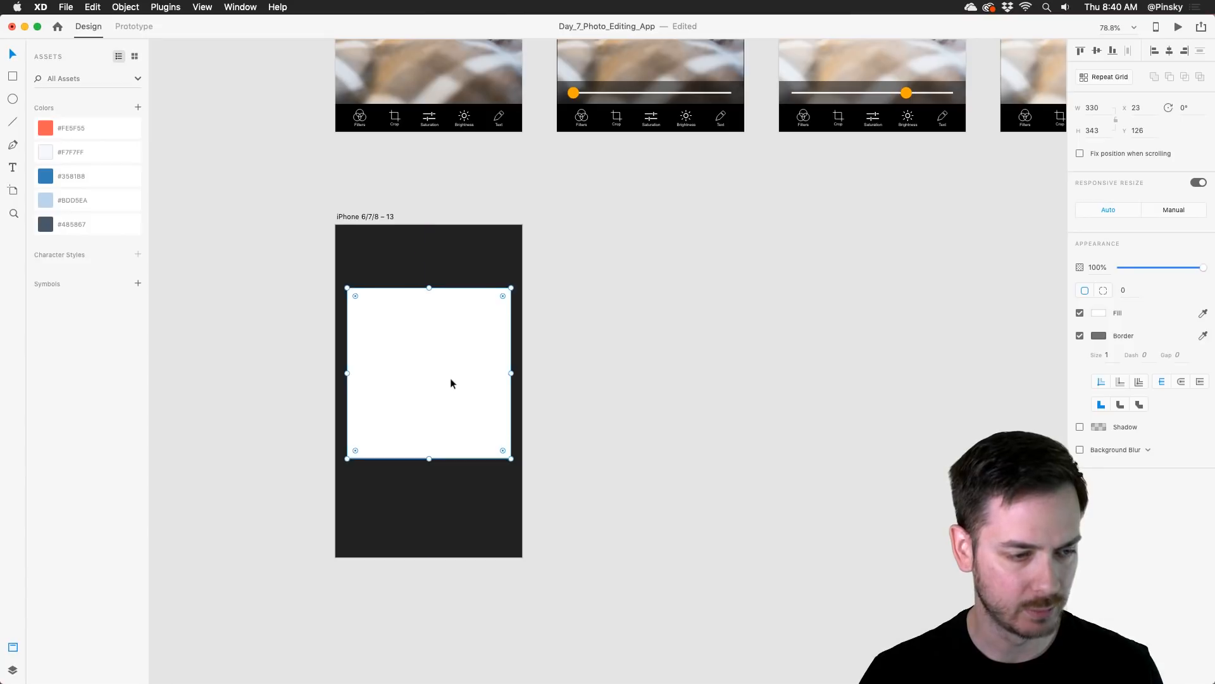
Step: Round all corners of the white rectangle to a radius of 17
scroll(462, 300, "up", 5)
left_click_drag(398, 318, 471, 205)
scroll(431, 267, "up", 2)
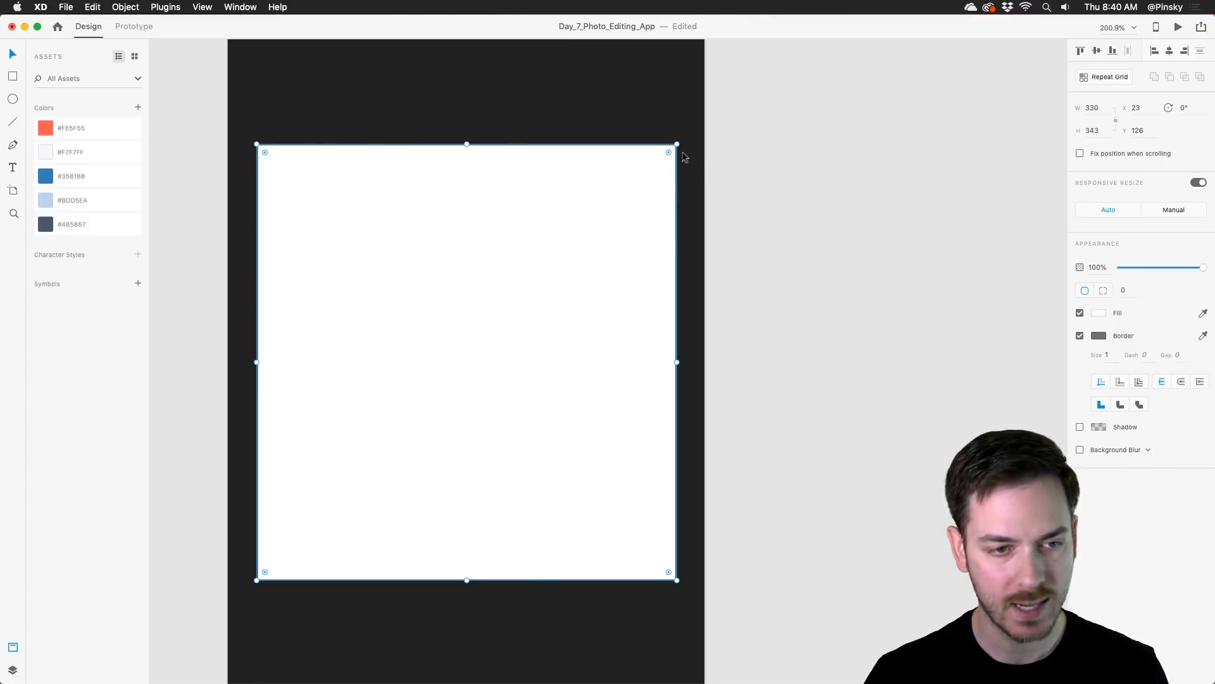
mouse_move(669, 152)
left_mouse_down()
mouse_move(491, 352)
mouse_move(692, 149)
mouse_move(669, 167)
left_mouse_up()
scroll(652, 183, "down", 8)
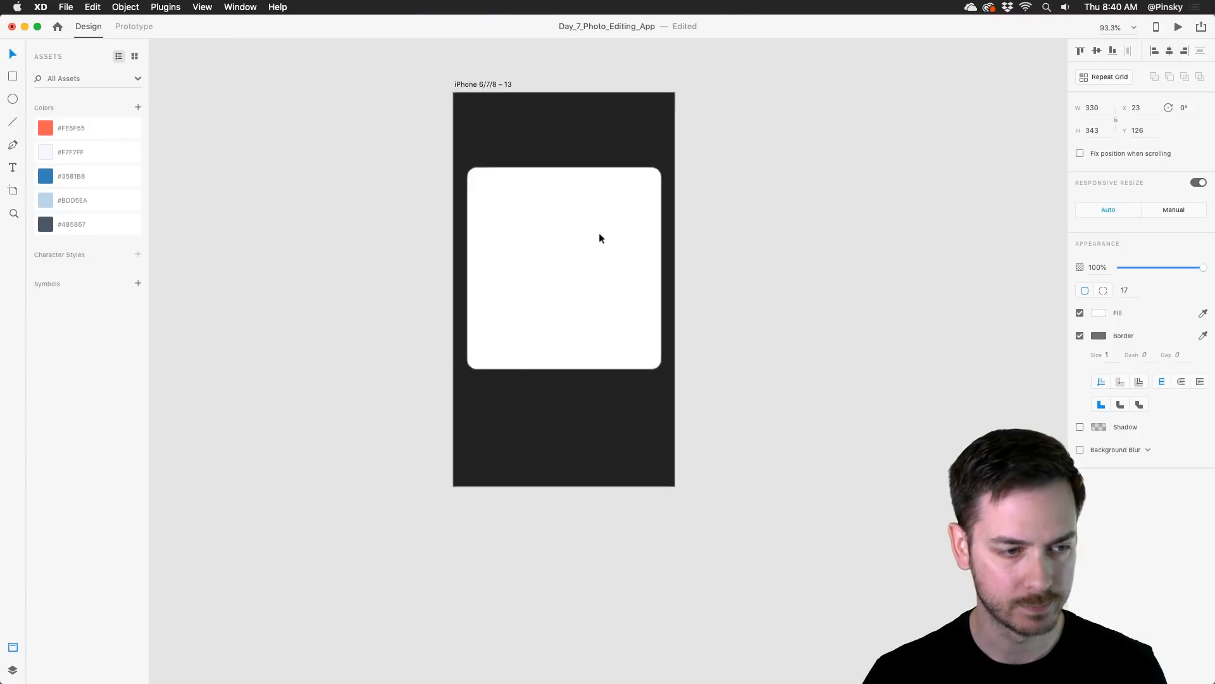
Step: Shift the rounded rectangle down to Y 129 and remove its border
scroll(599, 232, "down", 3)
left_click_drag(599, 224, 602, 226)
scroll(602, 230, "up", 3)
scroll(603, 230, "right", 2)
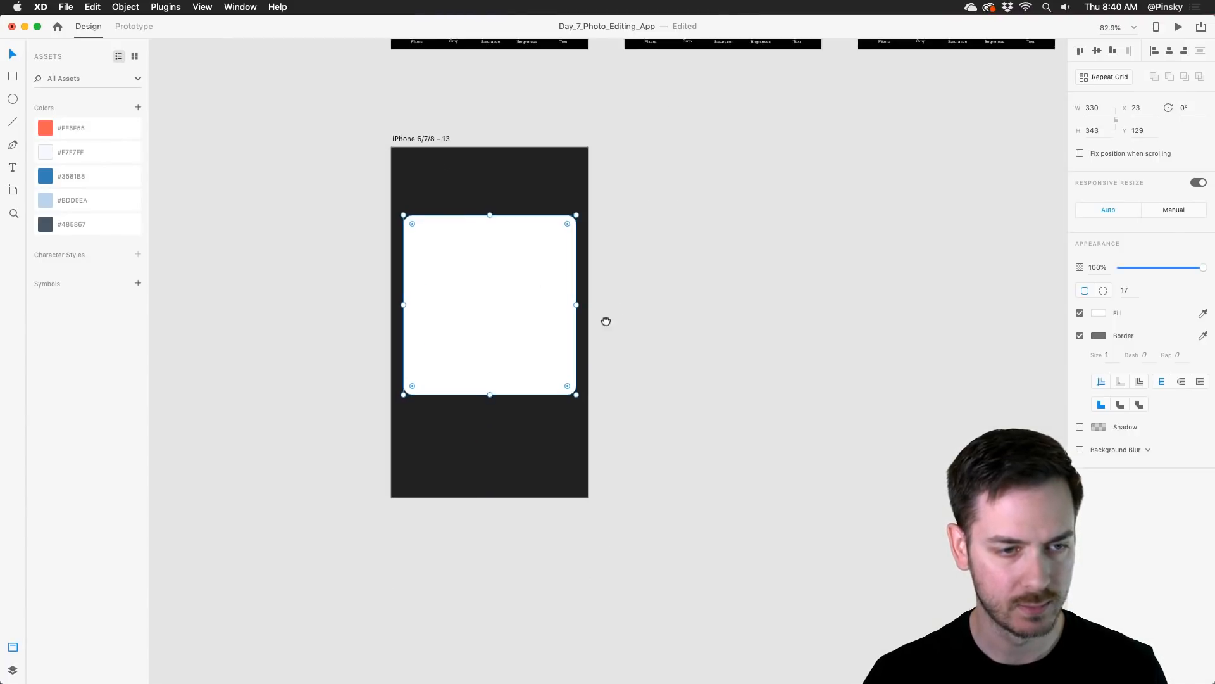
left_click(1080, 336)
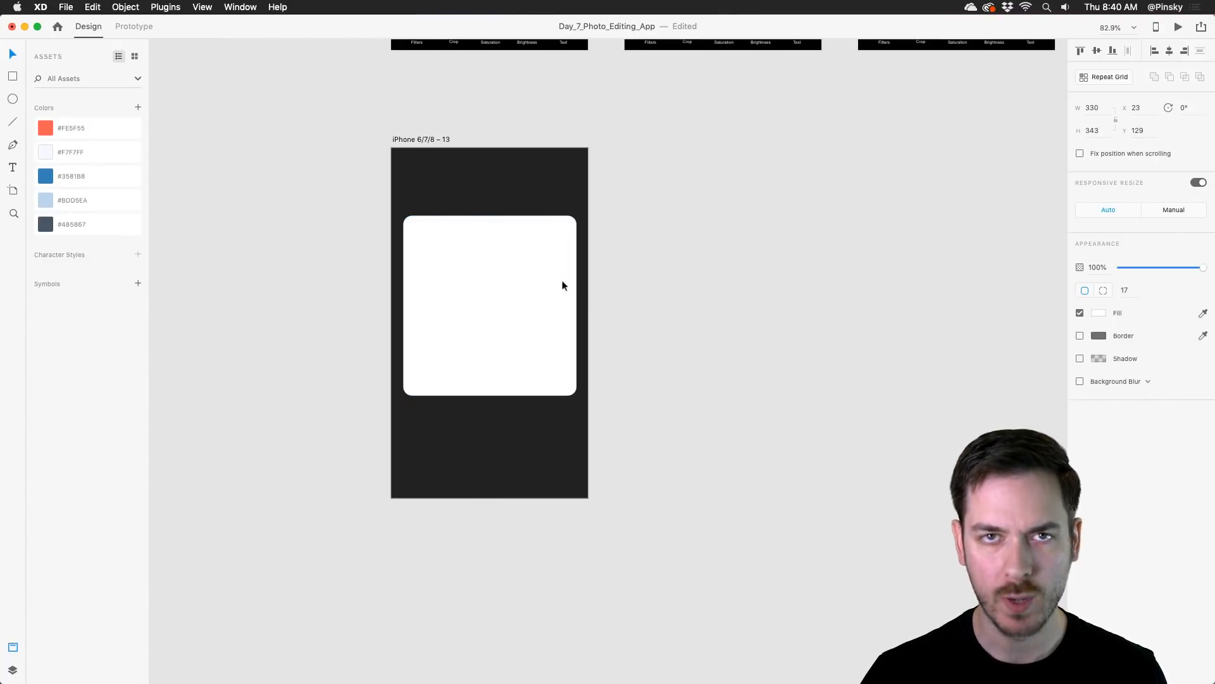
scroll(562, 282, "up", 2)
scroll(538, 281, "right", 2)
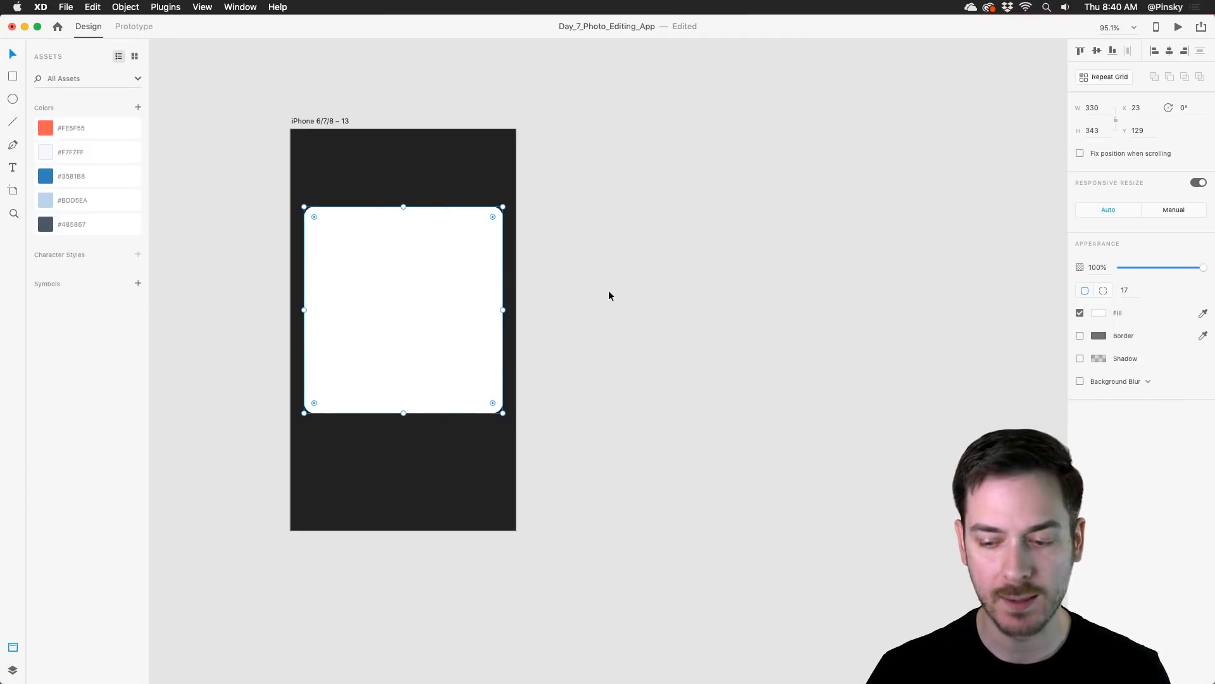
key("super+Tab")
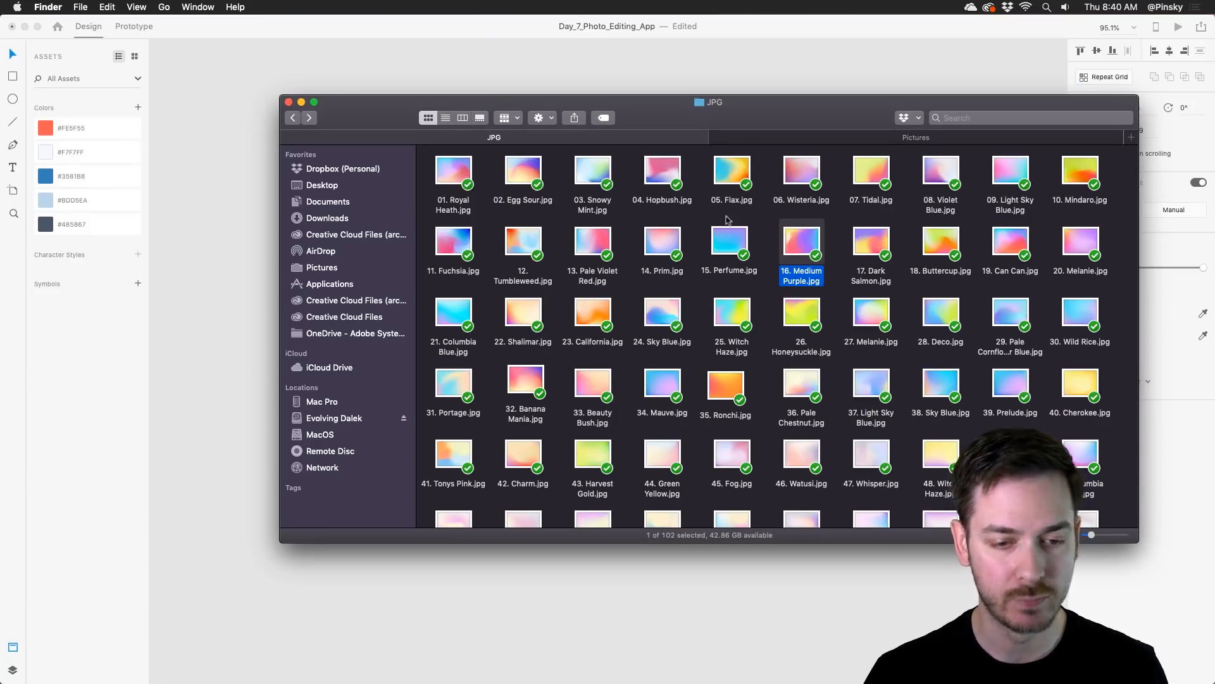
left_click(776, 296)
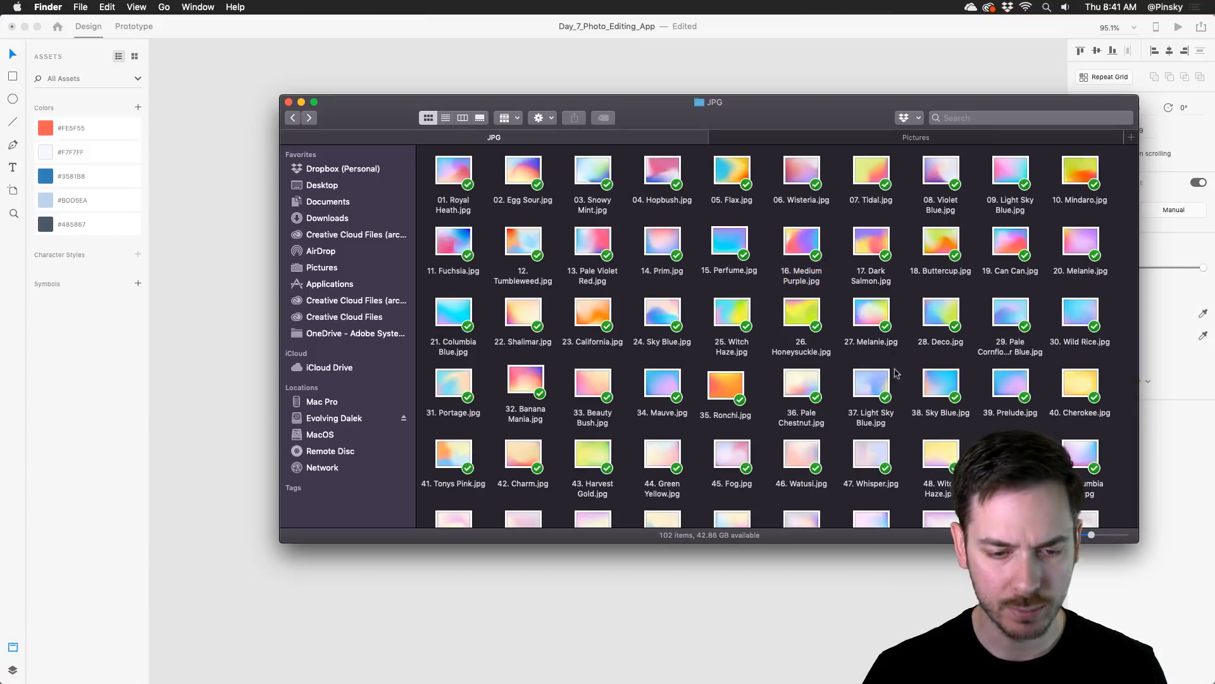
left_click_drag(662, 380, 620, 201)
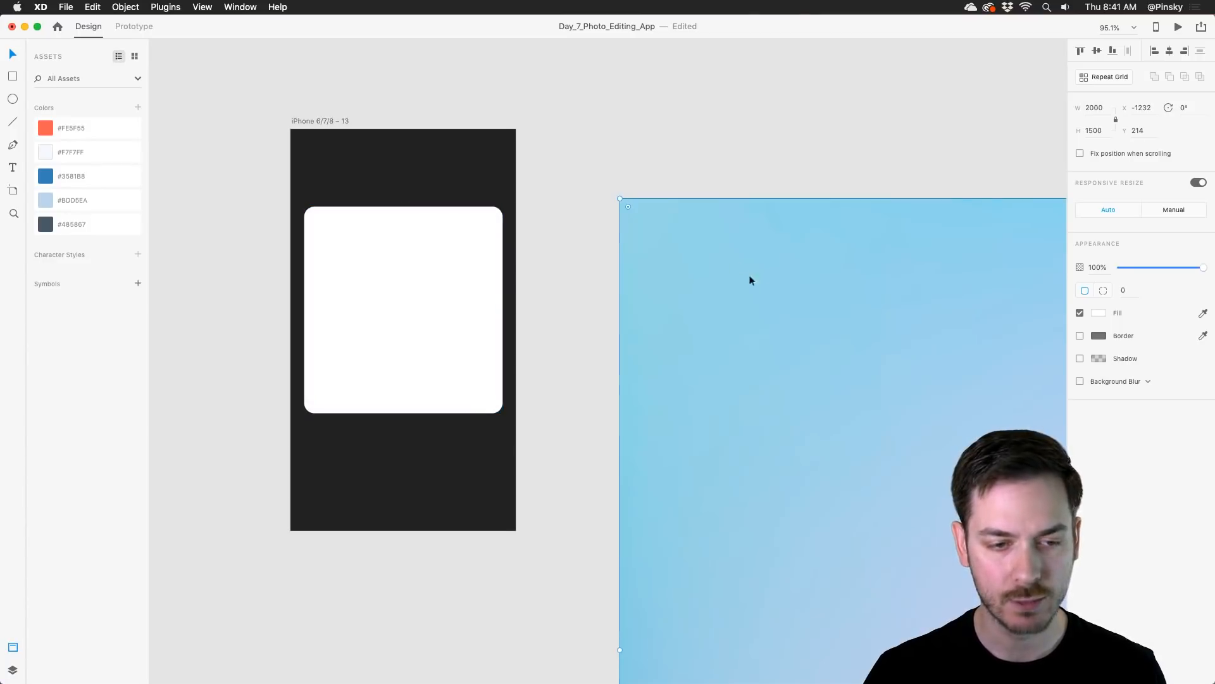
left_click_drag(817, 331, 652, 232)
scroll(779, 322, "down", 5)
left_click_drag(899, 413, 756, 367)
key("Delete")
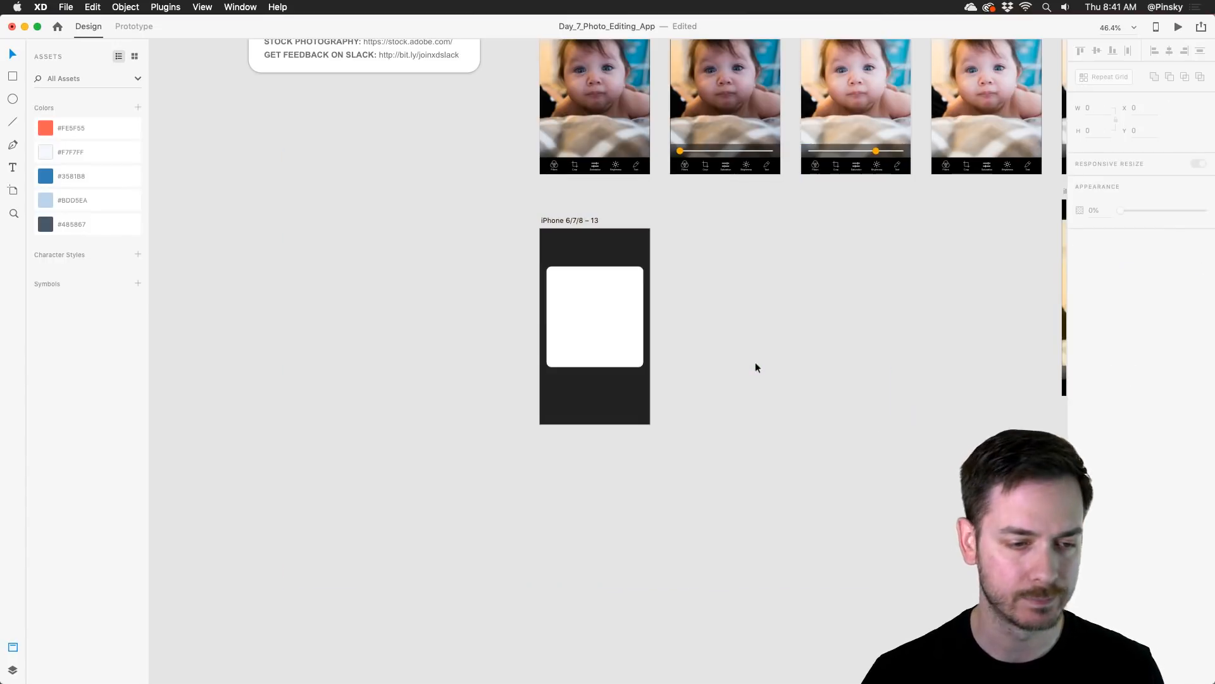
Step: Fill the white rounded rectangle with the gradient image 34. Mauve.jpg from the JPG folder in Finder
scroll(643, 290, "up", 5)
scroll(643, 290, "right", 4)
key("super+Tab")
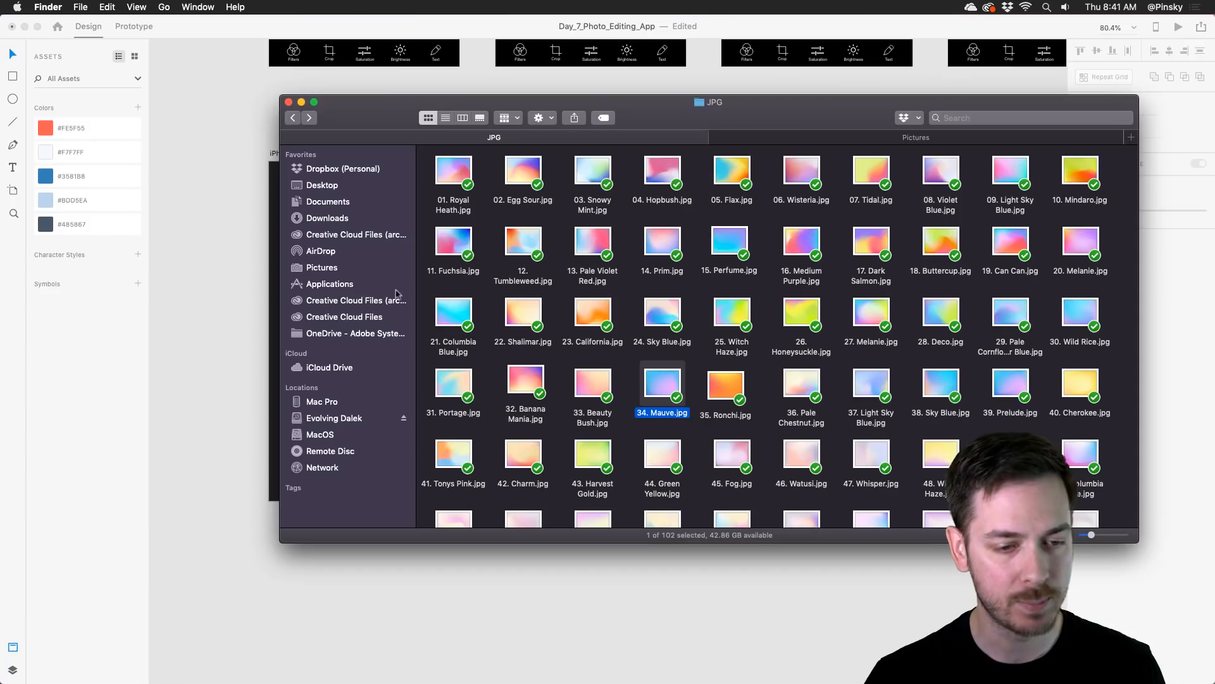
key("super+Tab")
left_click_drag(660, 389, 362, 293)
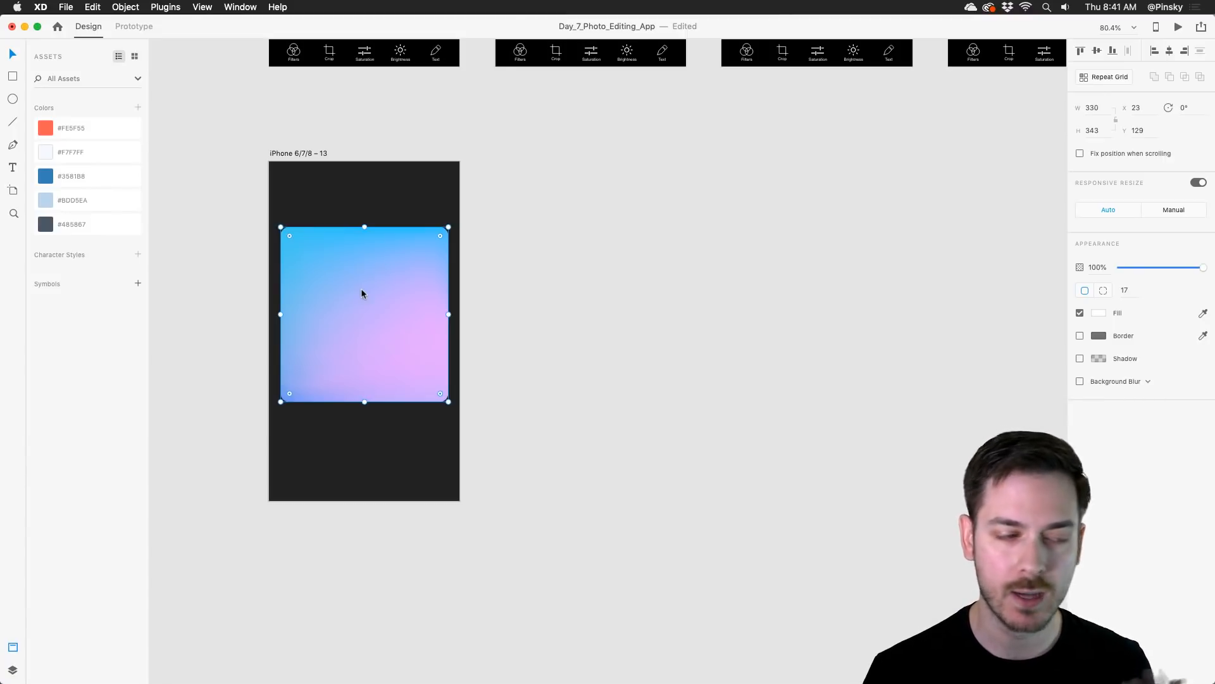
Step: Enlarge the gradient image inside its rounded mask, extending it past the card's lower right corner
double_click(366, 294)
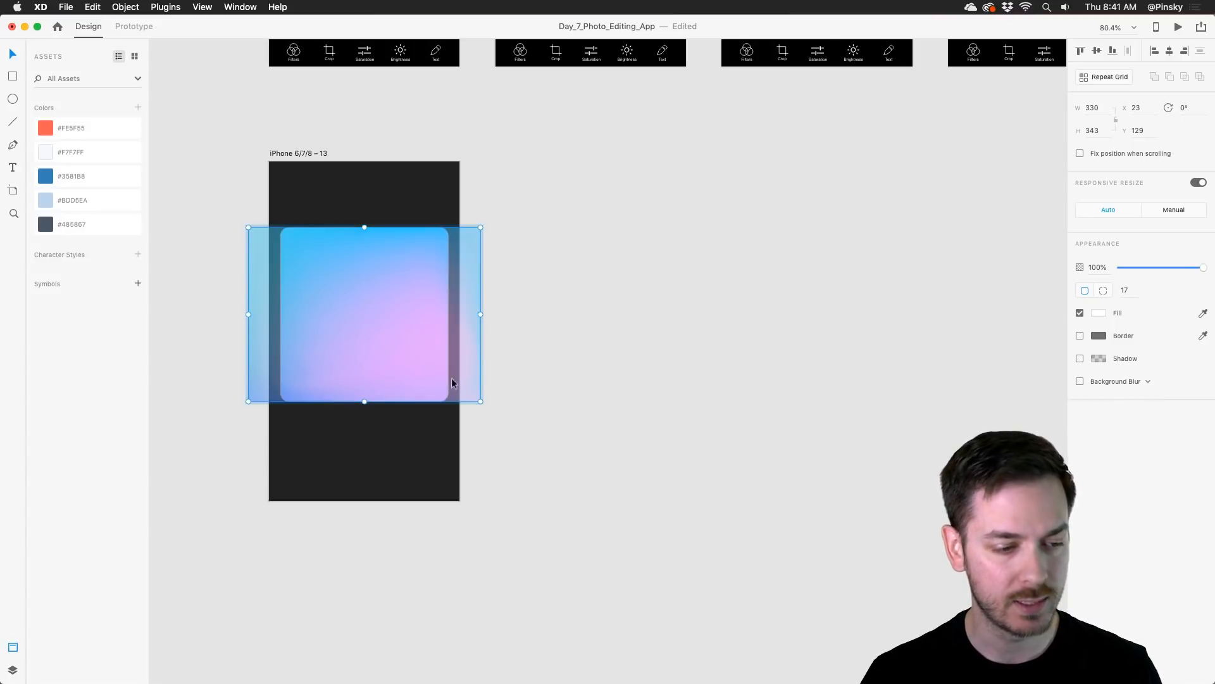
left_click_drag(481, 403, 533, 434)
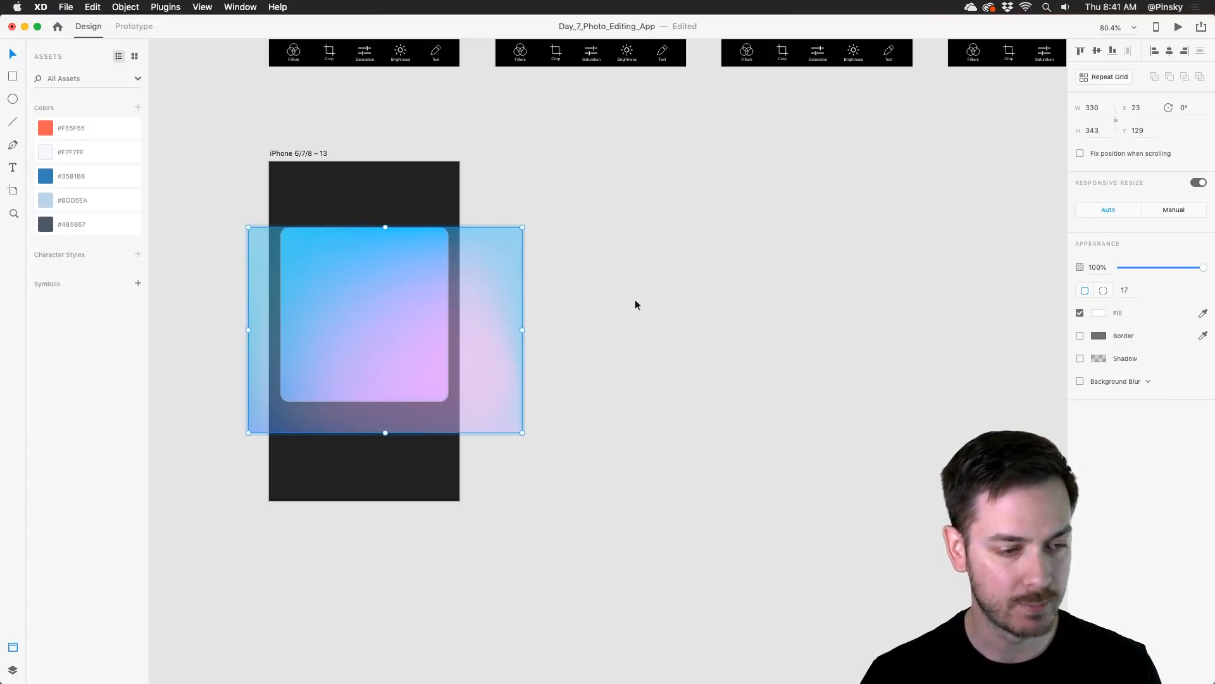
left_click(614, 289)
left_click_drag(353, 285, 502, 271)
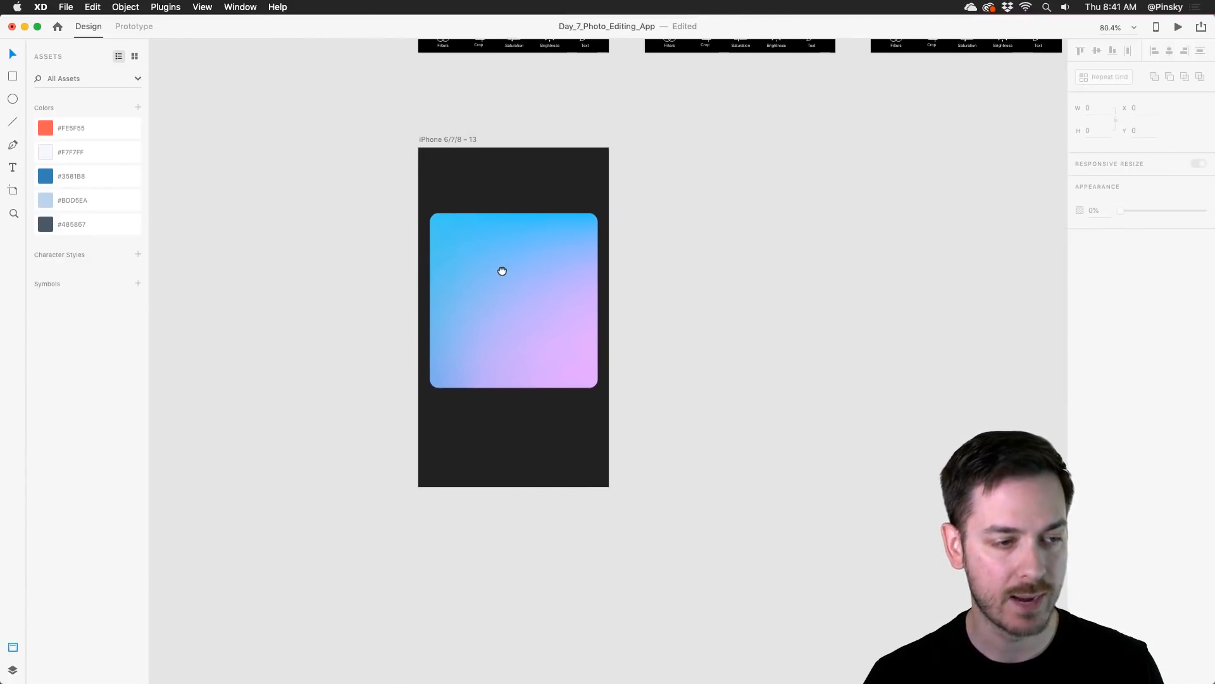
scroll(502, 271, "up", 2)
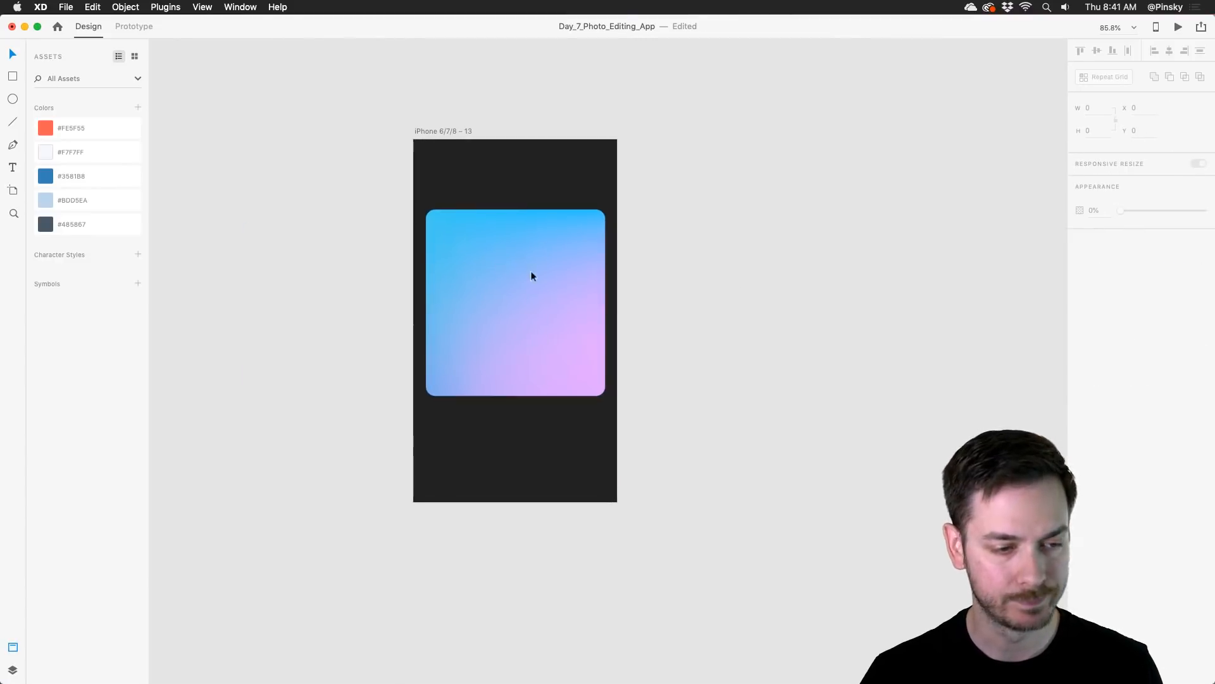
Step: Switch to IconJar, search for camera, and place the Symbolicons Pro - Solid camera-retro icon on the canvas beside the artboard
scroll(530, 276, "right", 5)
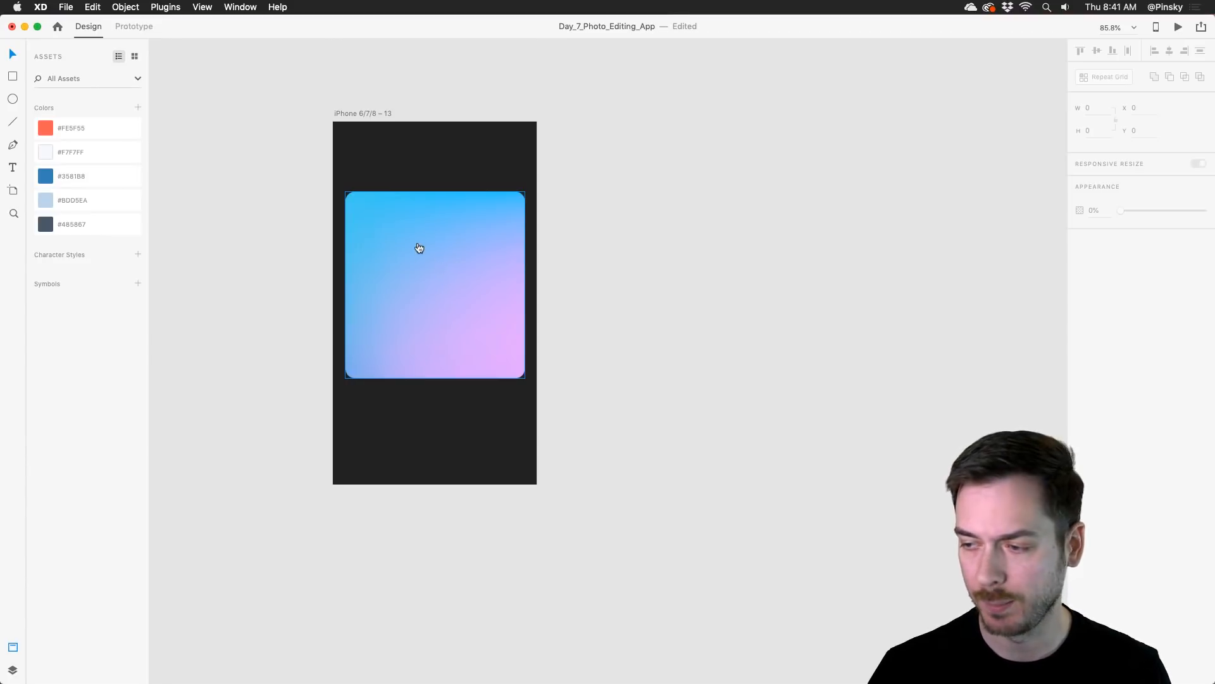
key("super+Tab")
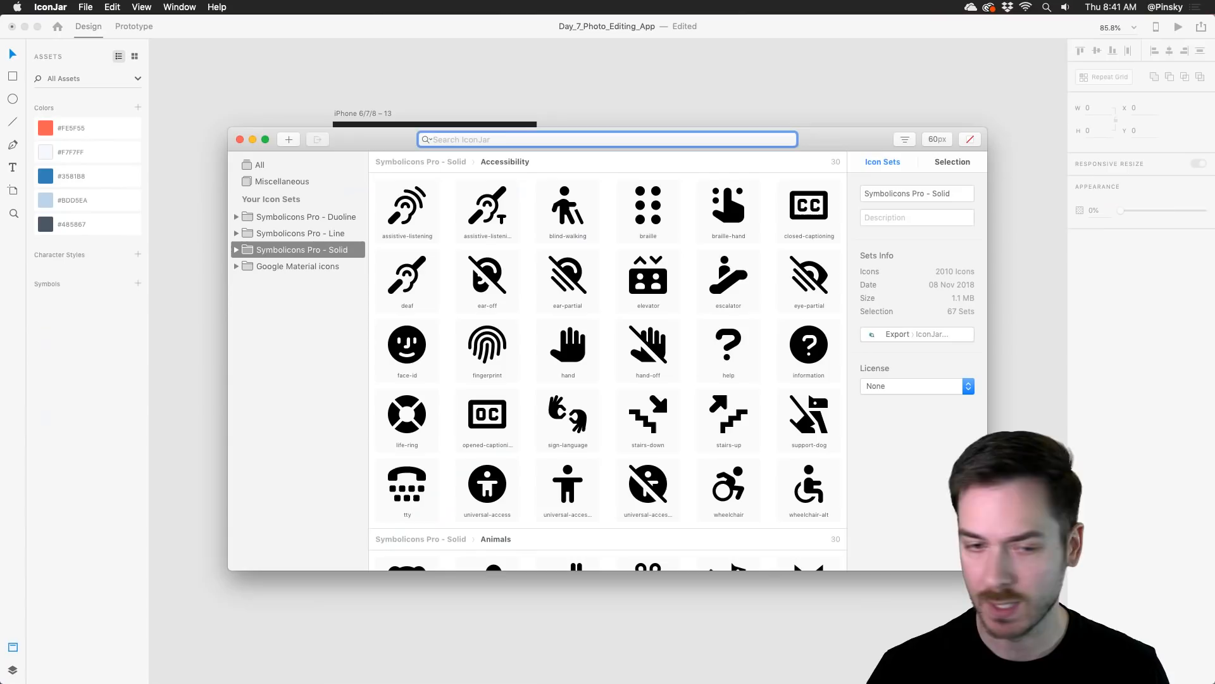
type("camera")
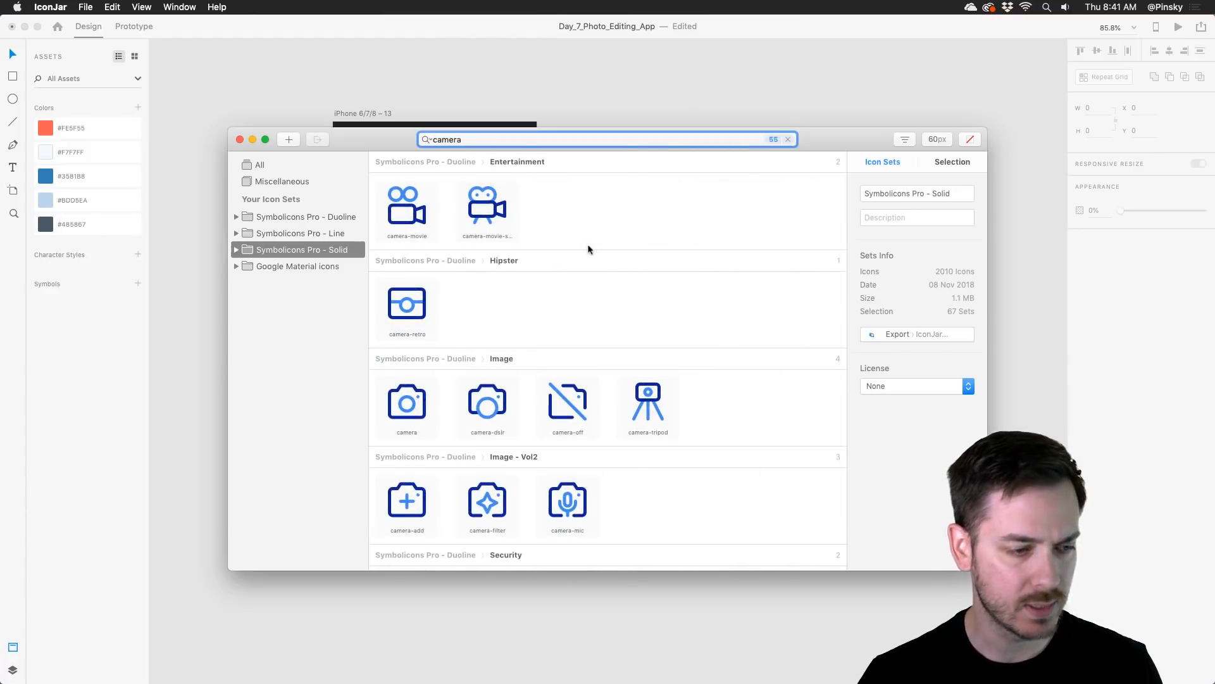
scroll(569, 266, "down", 15)
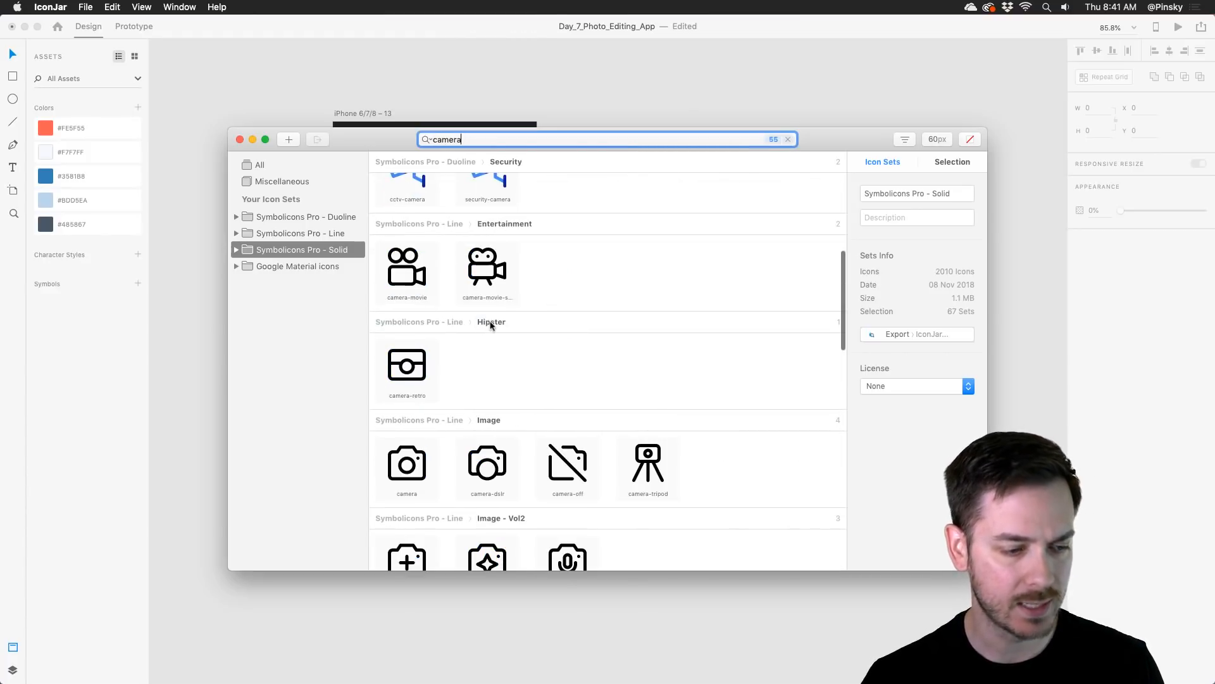
scroll(430, 358, "down", 3)
scroll(438, 362, "down", 10)
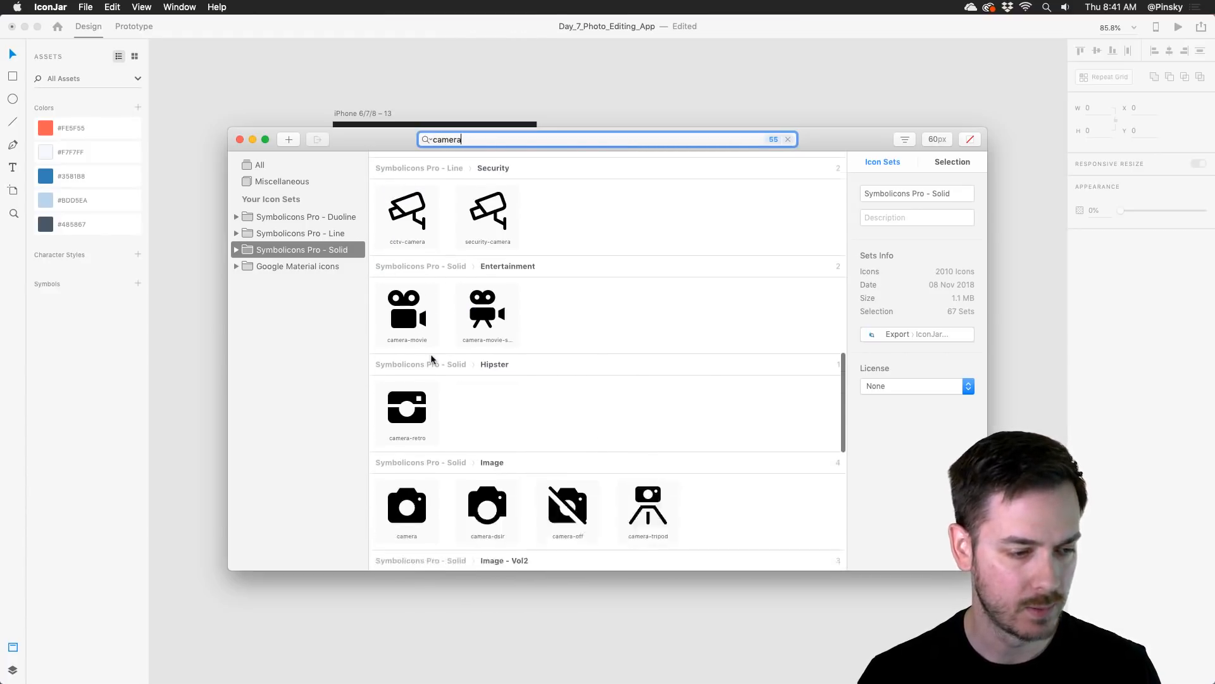
left_click_drag(407, 248, 575, 260)
Step: Scale the camera icon to about 75 × 63 and center it horizontally in the gradient card's upper half at about Y 213
scroll(614, 250, "up", 10)
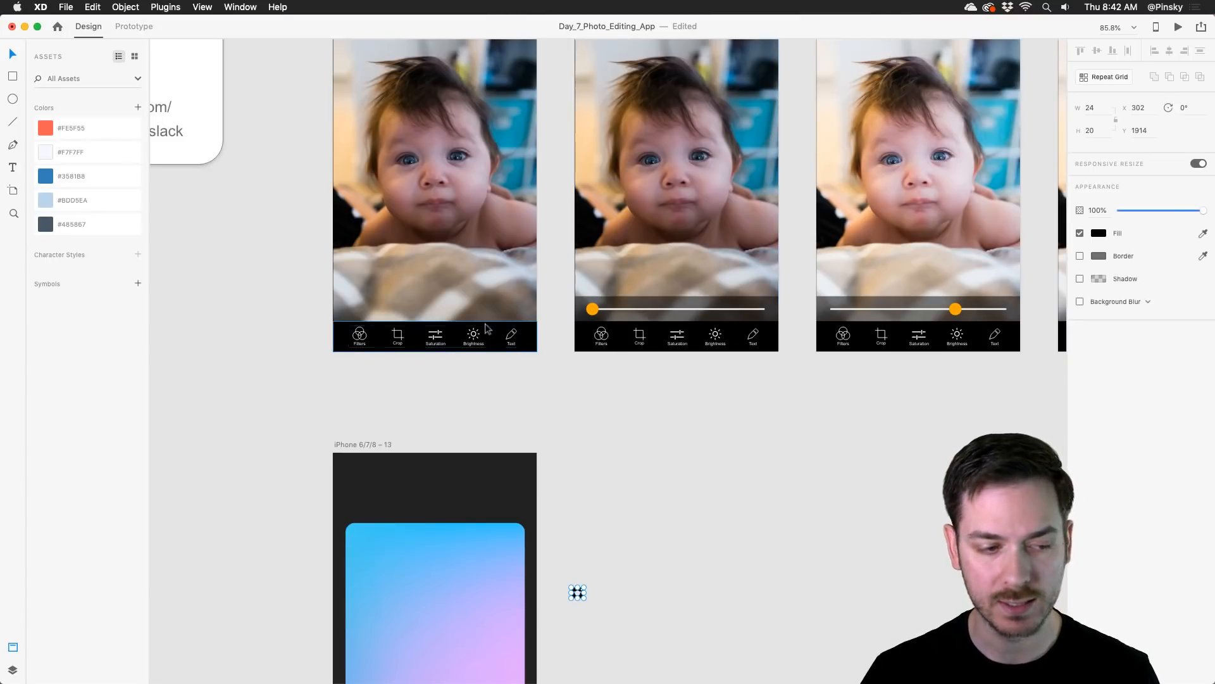
scroll(532, 384, "down", 5)
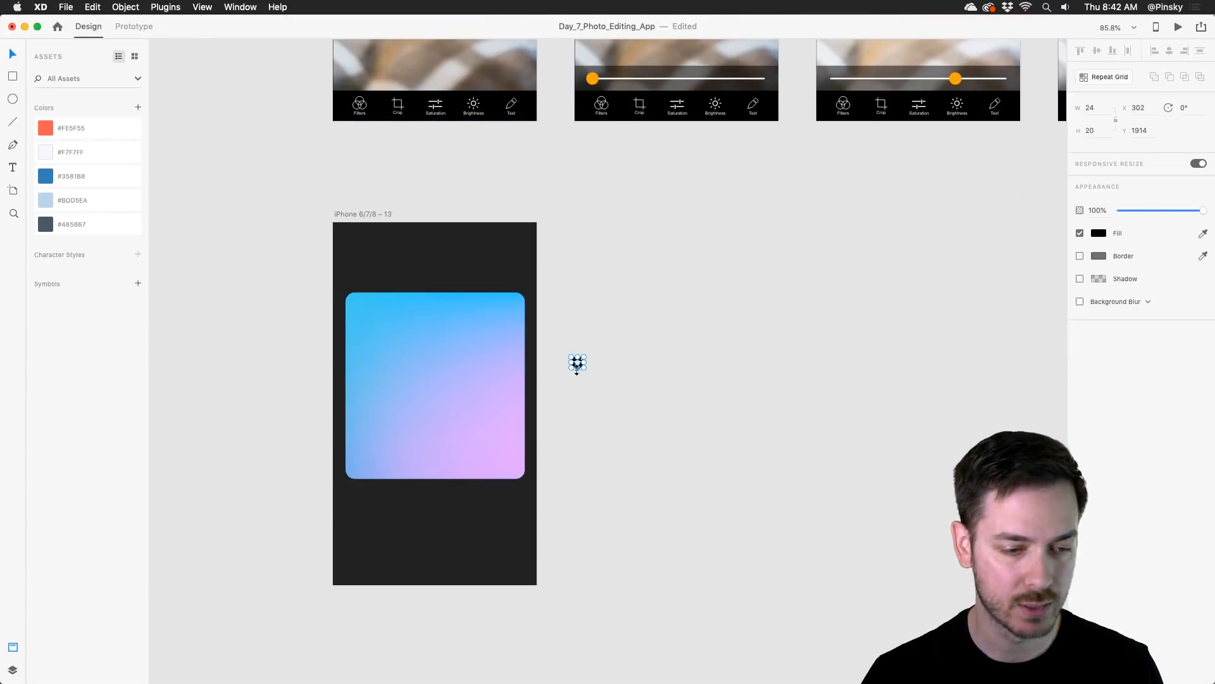
scroll(577, 364, "up", 5)
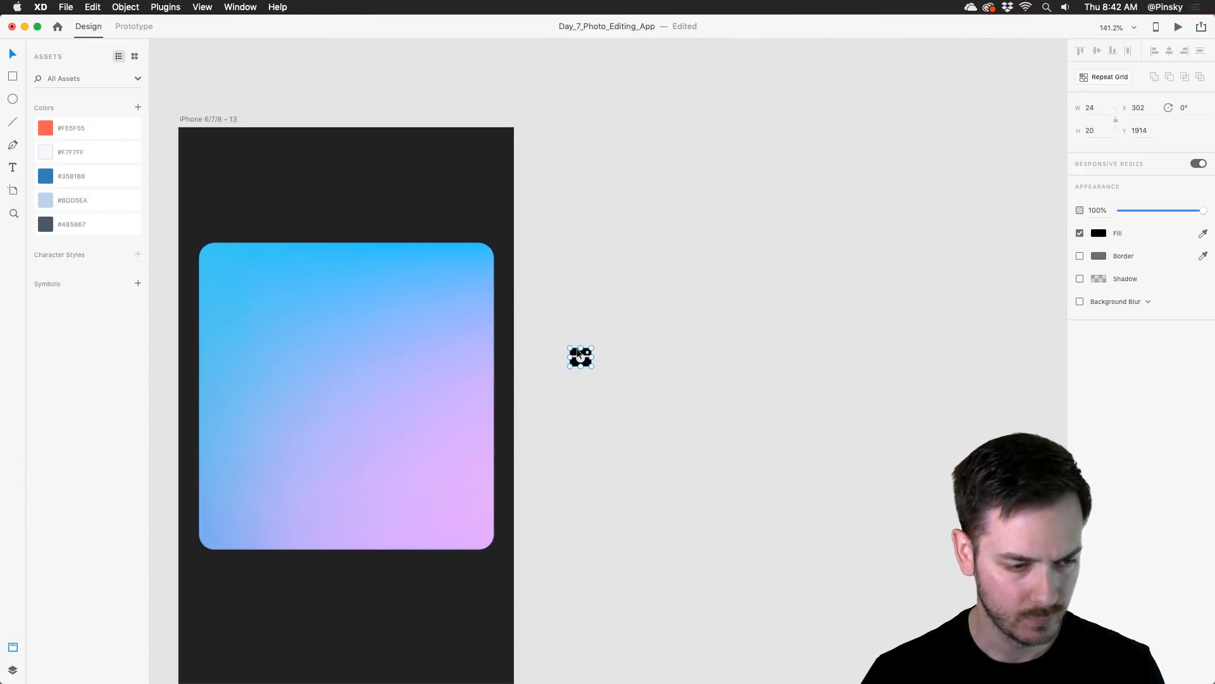
left_click_drag(577, 351, 495, 344)
key("space")
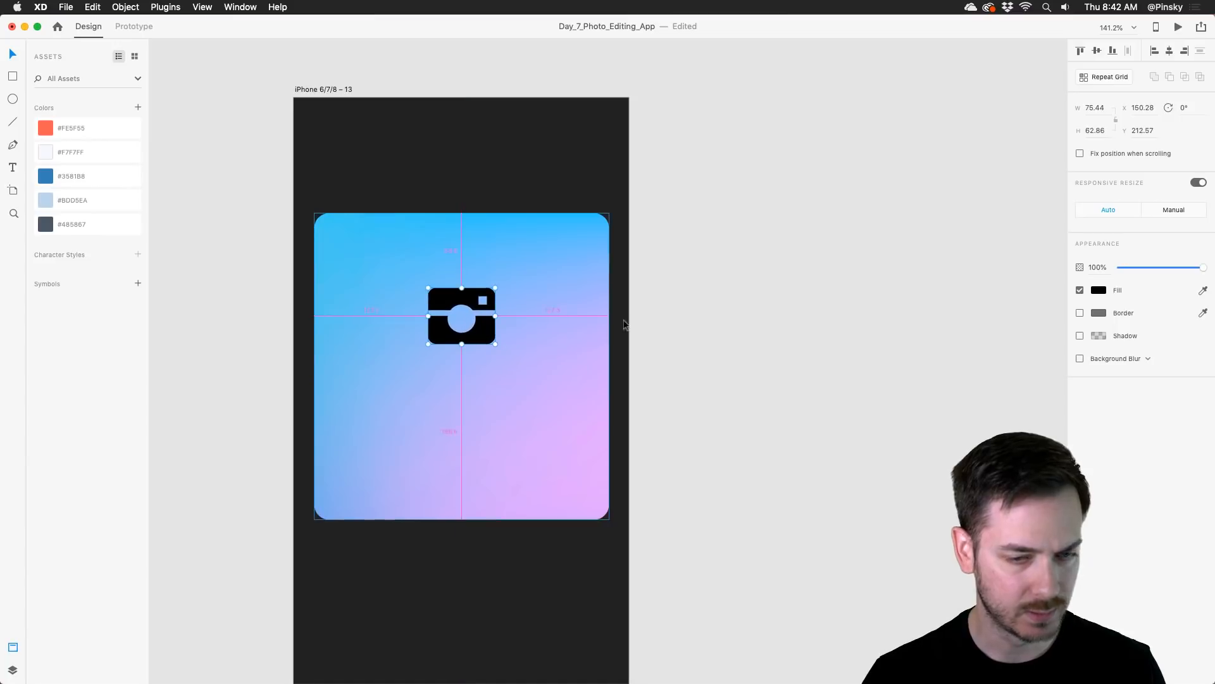
Step: Change the camera icon's fill to white and move the icon up to about Y 209
left_click(1099, 290)
left_click(962, 291)
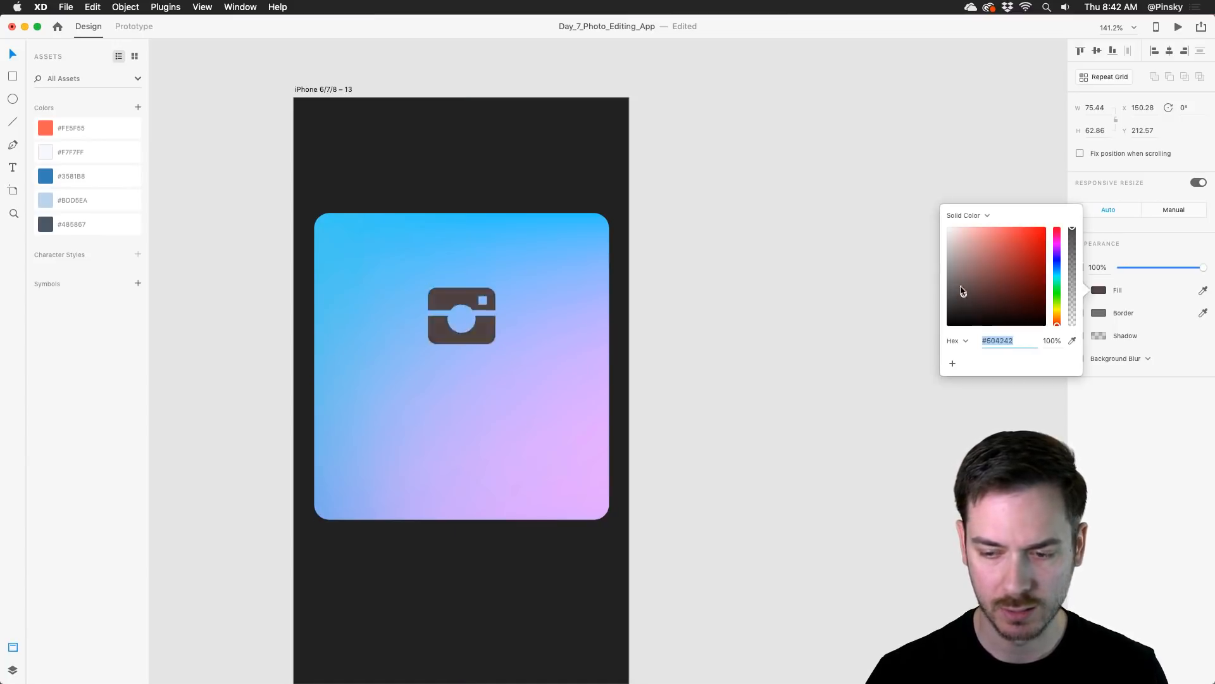
left_click_drag(963, 291, 883, 185)
left_click_drag(477, 328, 478, 325)
left_click_drag(460, 342, 505, 298)
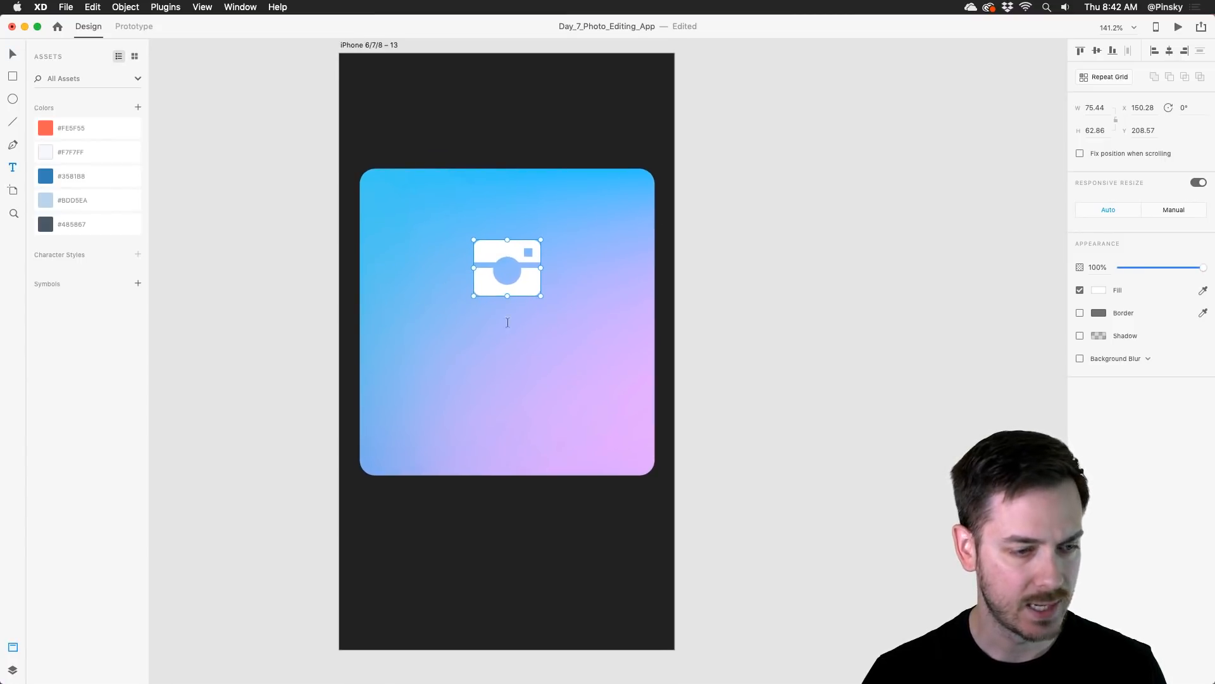
Step: Add the centered title SHOOT below the camera icon and move it down to Y 281
left_click(508, 328)
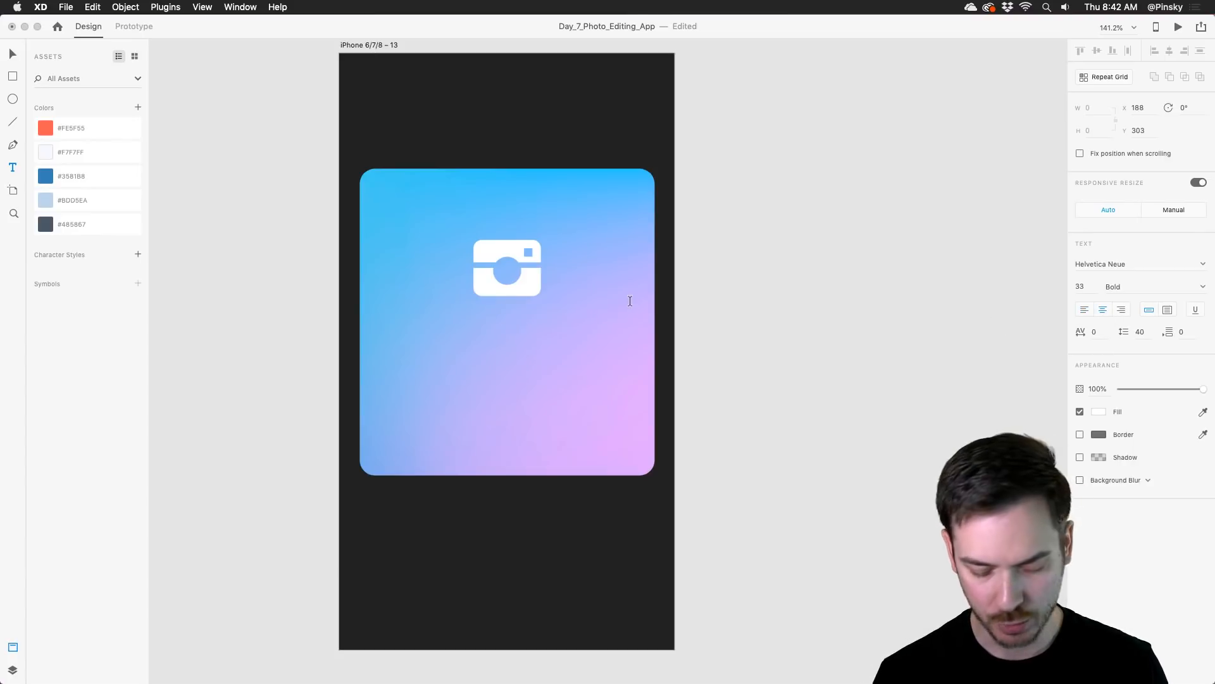
type("SHOOT")
key("Escape")
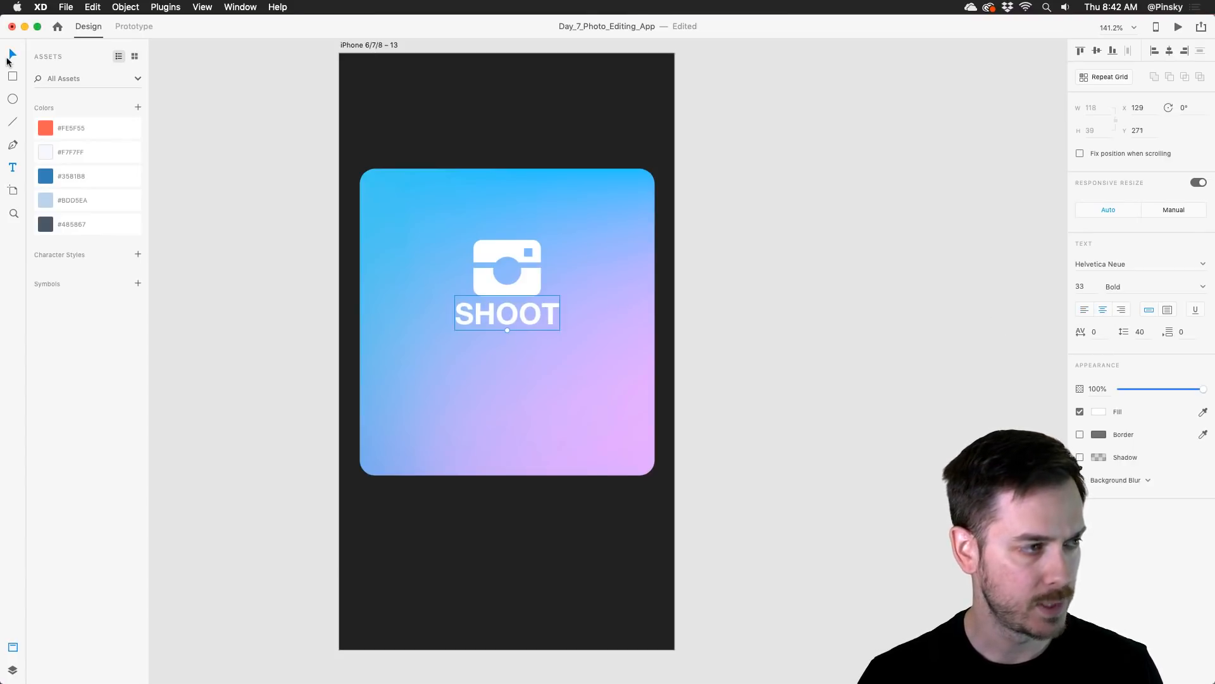
left_click_drag(533, 315, 528, 328)
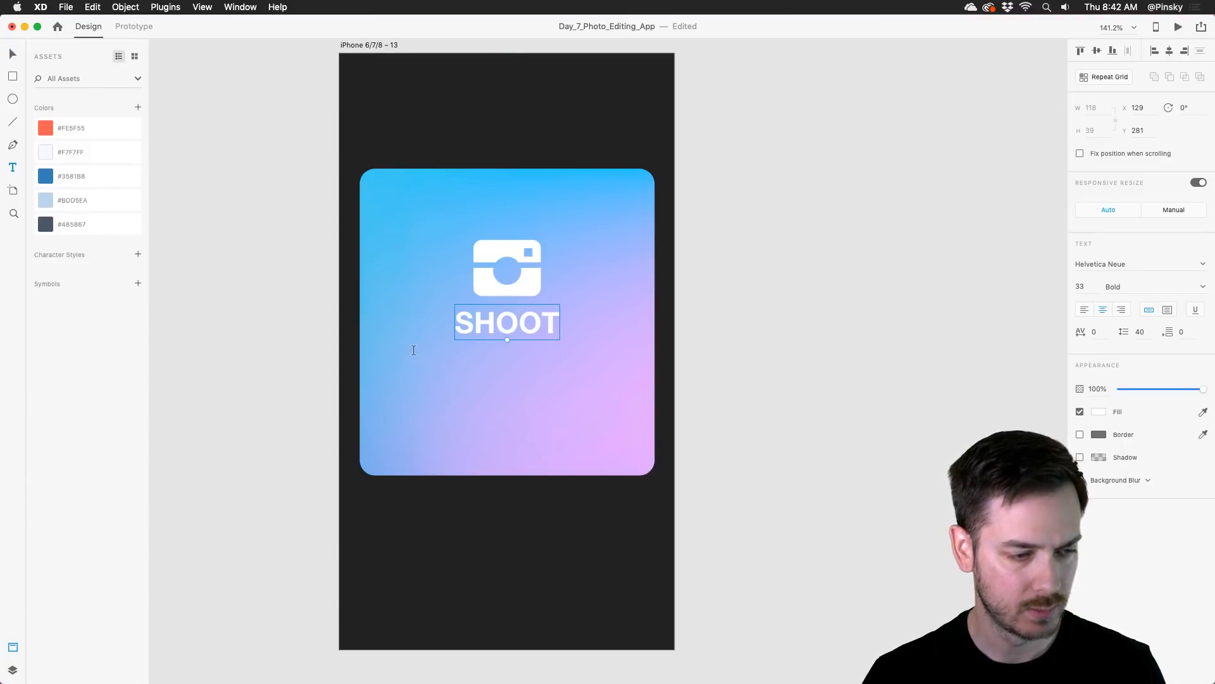
Step: Create an area text box about 201 × 69 below the SHOOT title and enter the text placeholder
left_click_drag(411, 347, 590, 407)
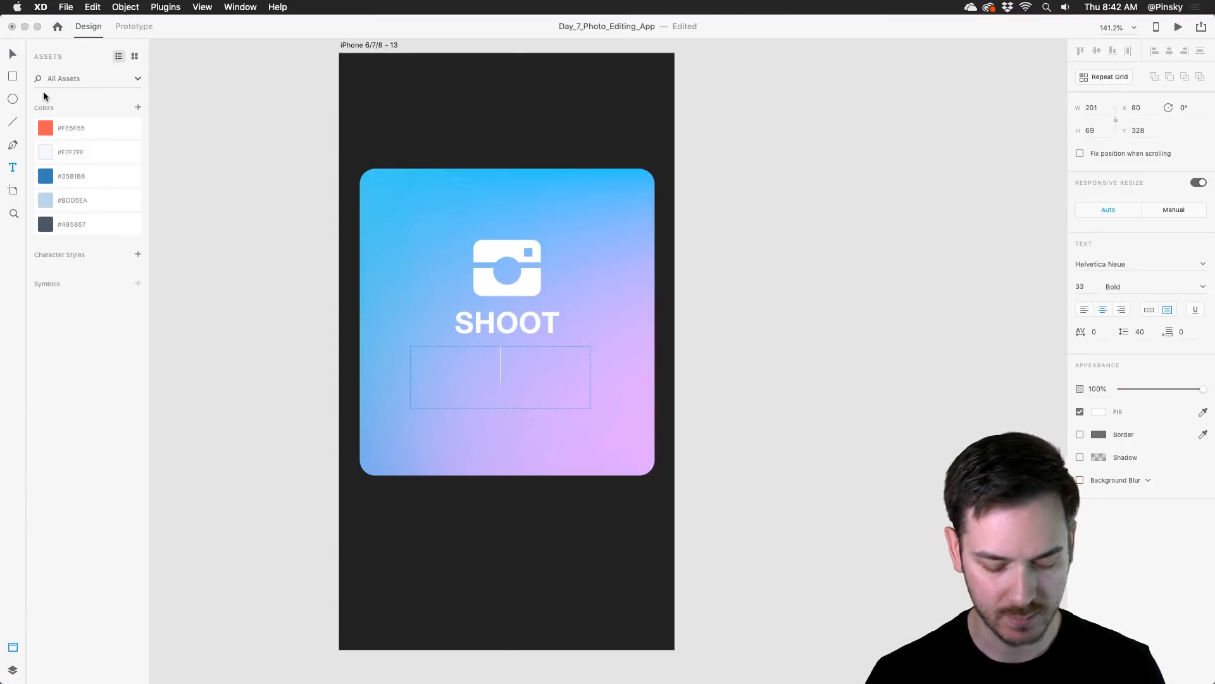
type("placeho")
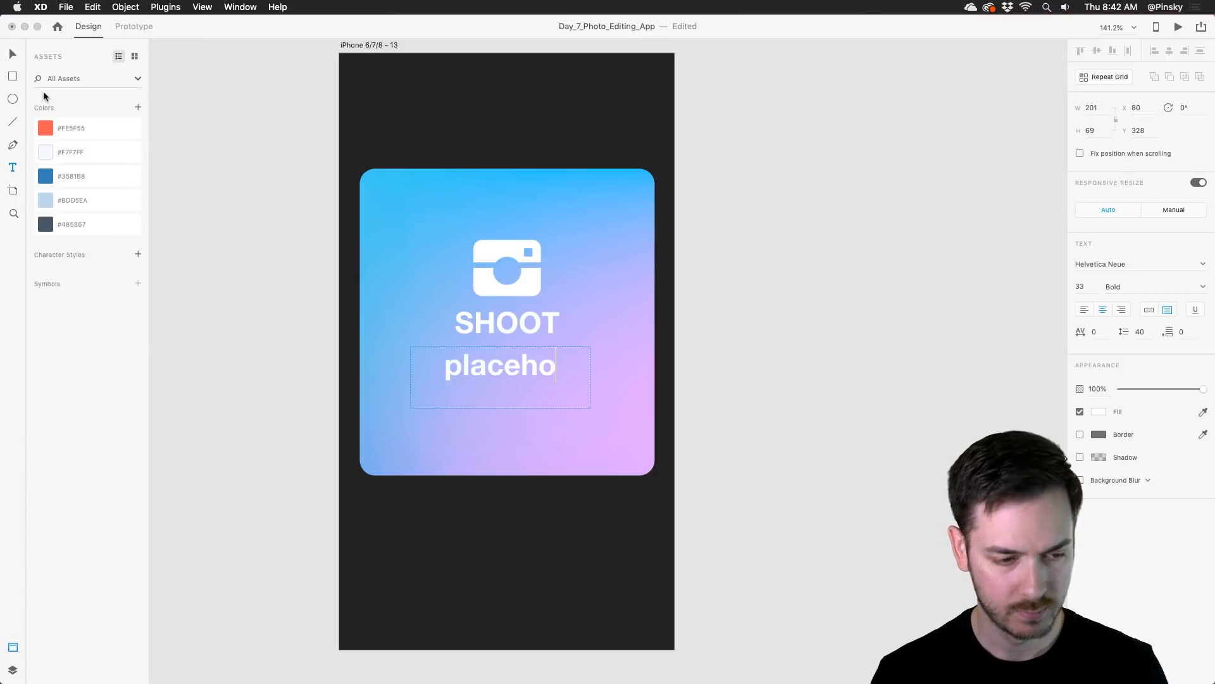
type("lder")
key("Escape")
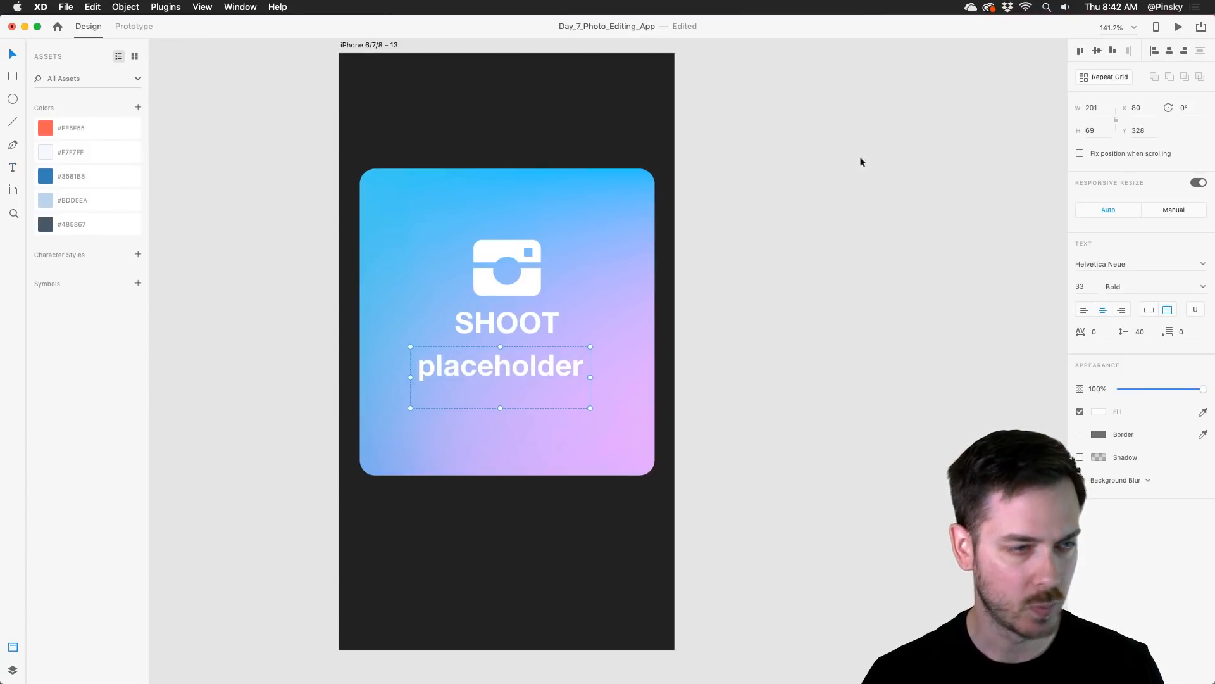
Step: Style the placeholder text as Light at size 23 and move its box to X 87, Y 320, centered under the title
left_click(1202, 291)
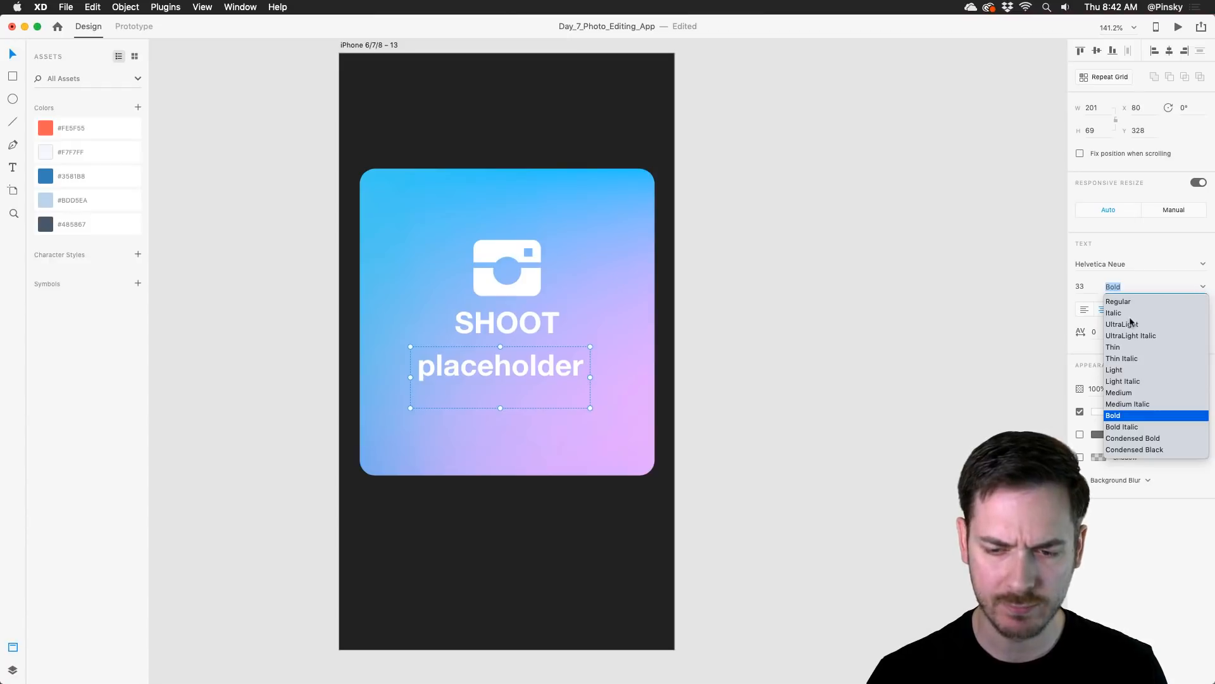
left_click(1119, 370)
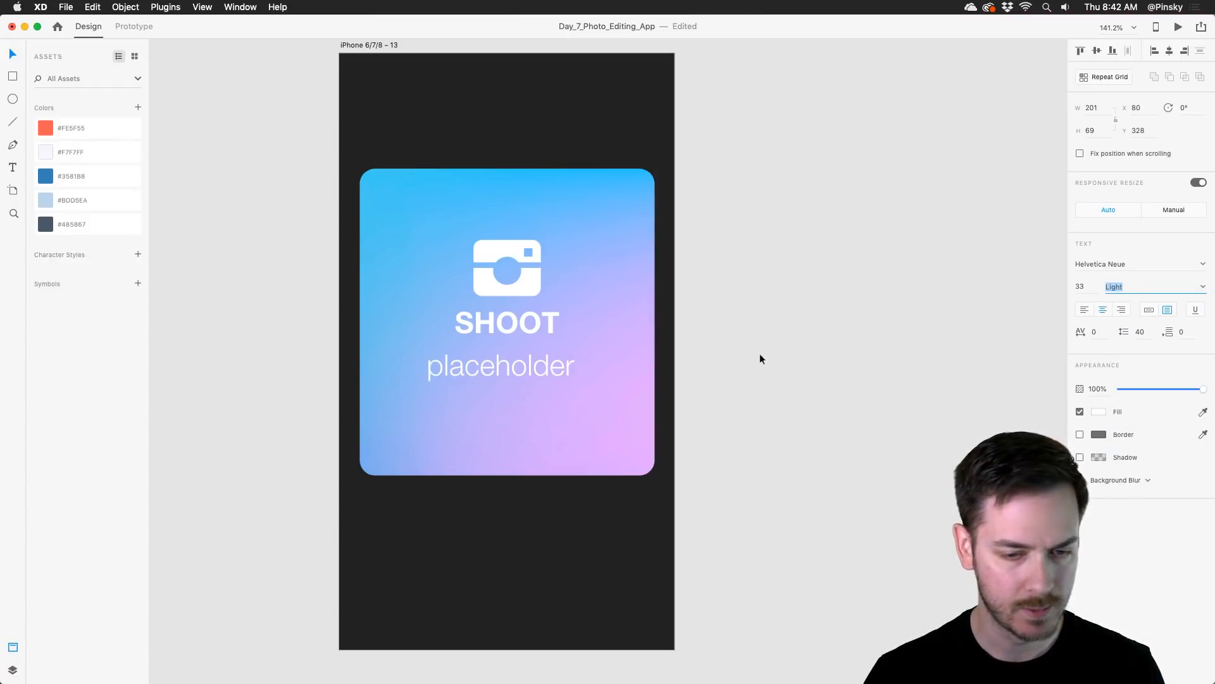
left_click(1083, 289)
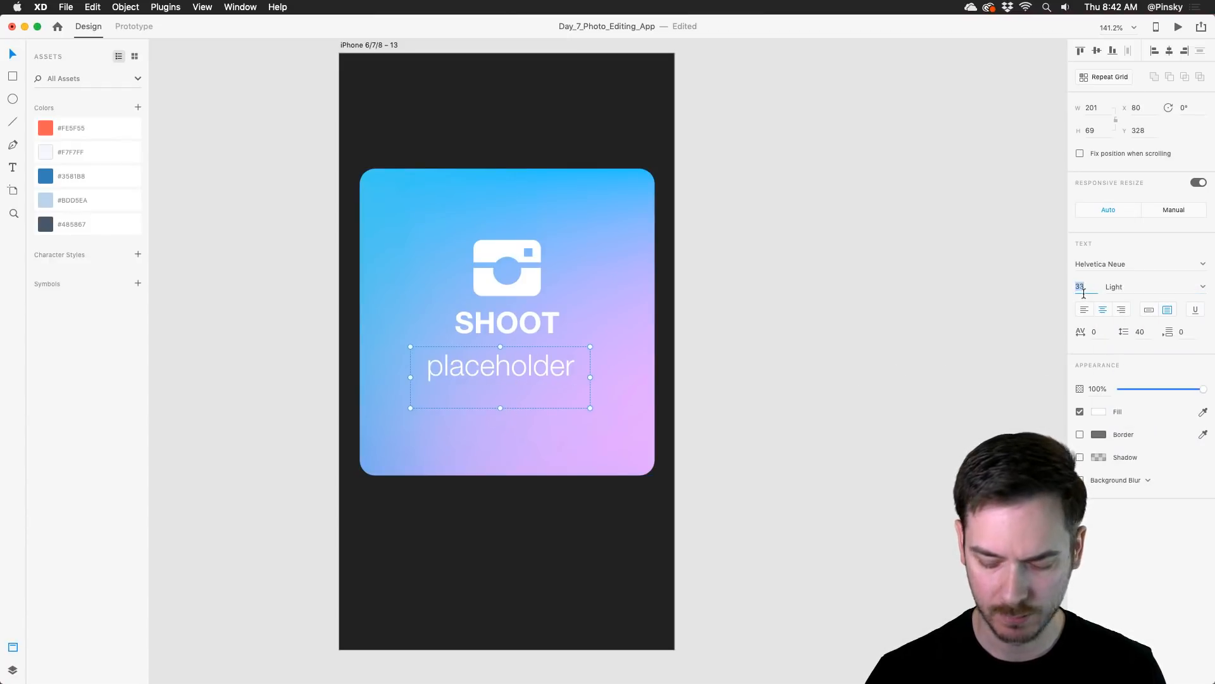
key("shift+Down")
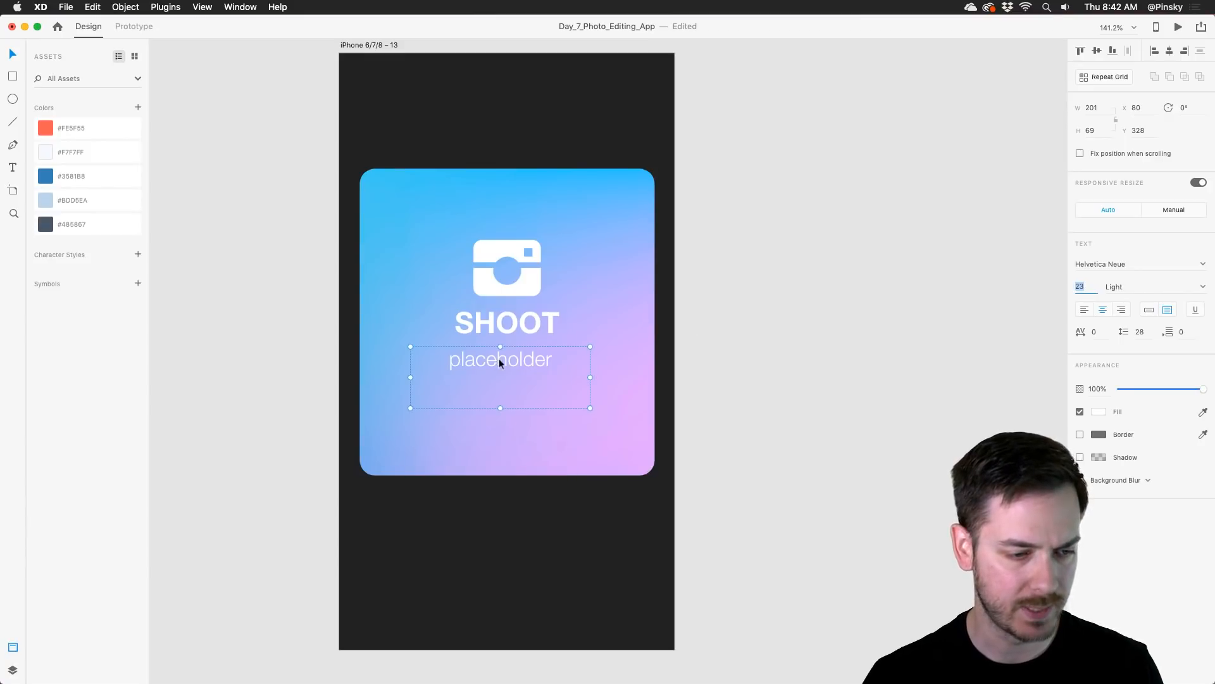
left_click_drag(497, 358, 523, 345)
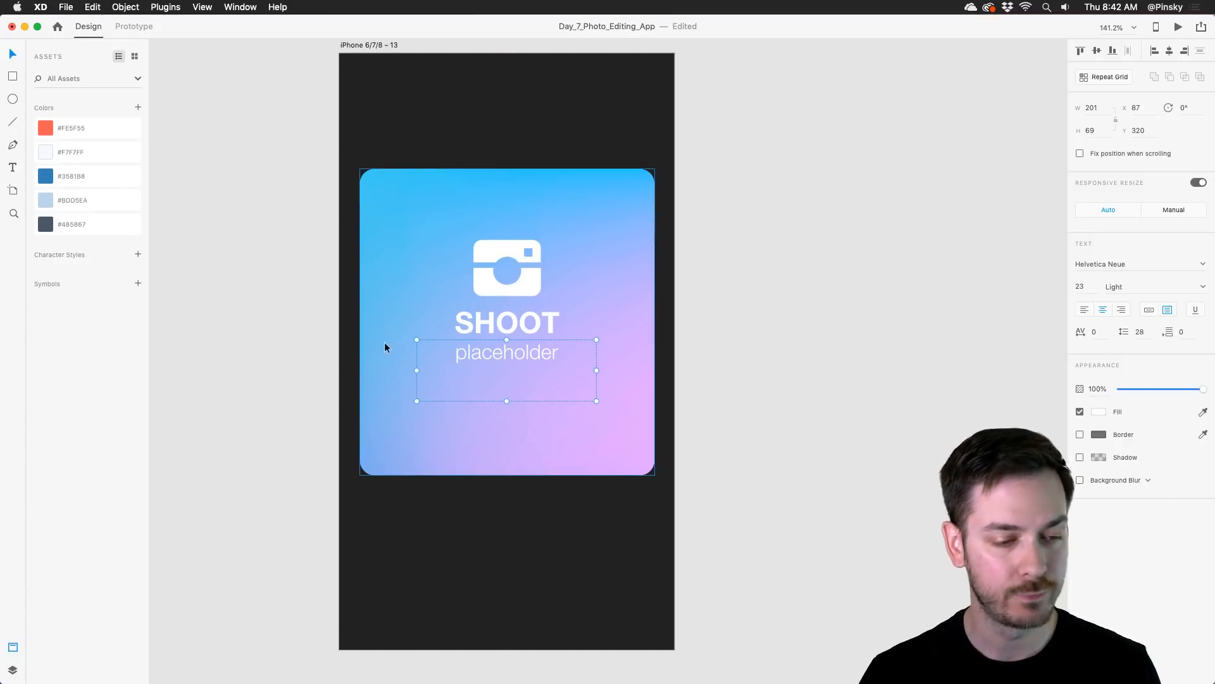
Step: Fill the placeholder text box under the SHOOT title with Quick Lorem Ipsum from the Lorem Ipsum plugin
left_click(167, 7)
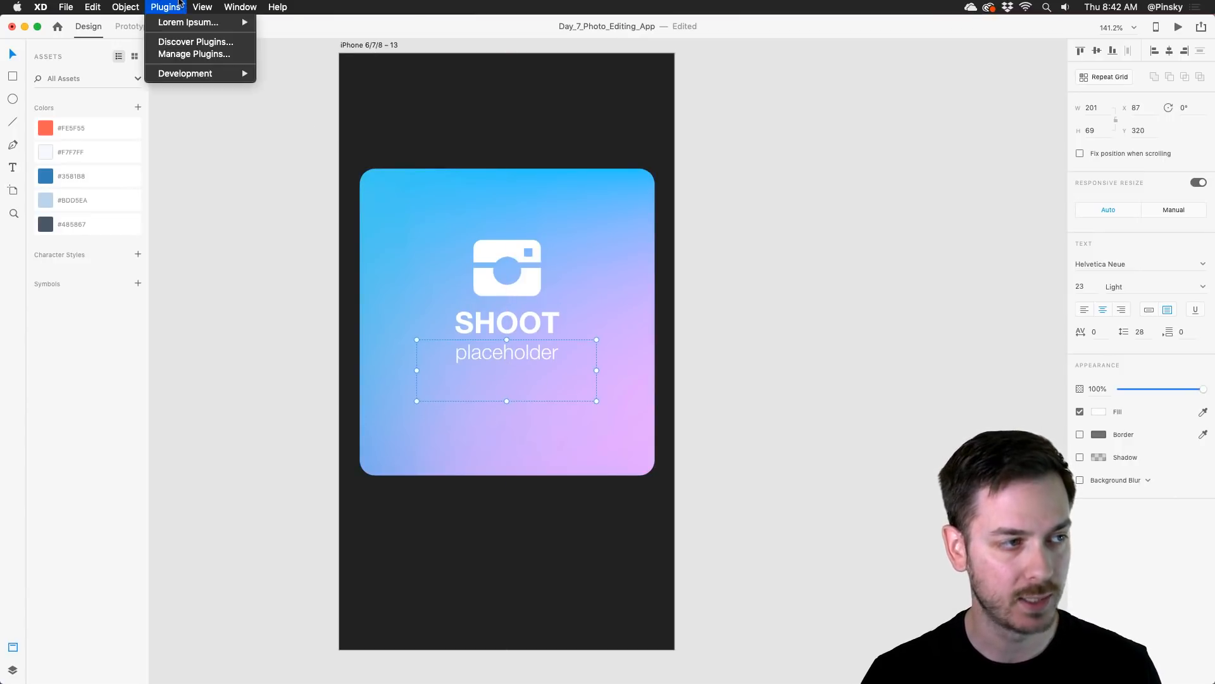
mouse_move(178, 25)
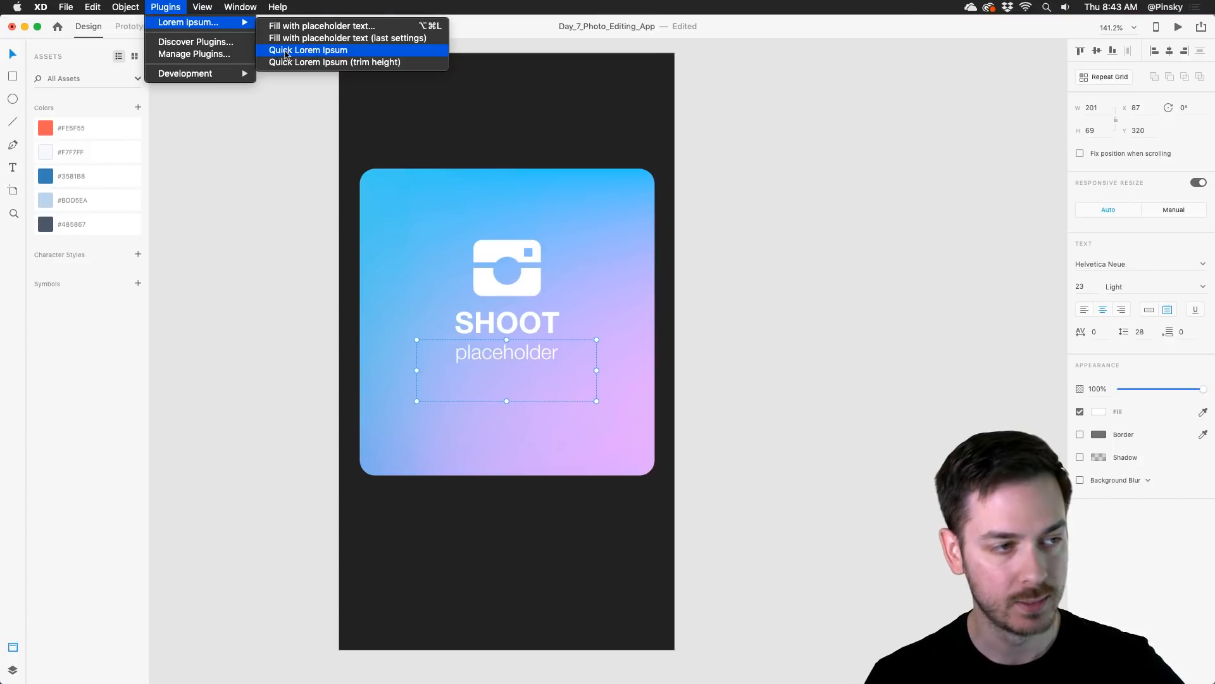
left_click(316, 52)
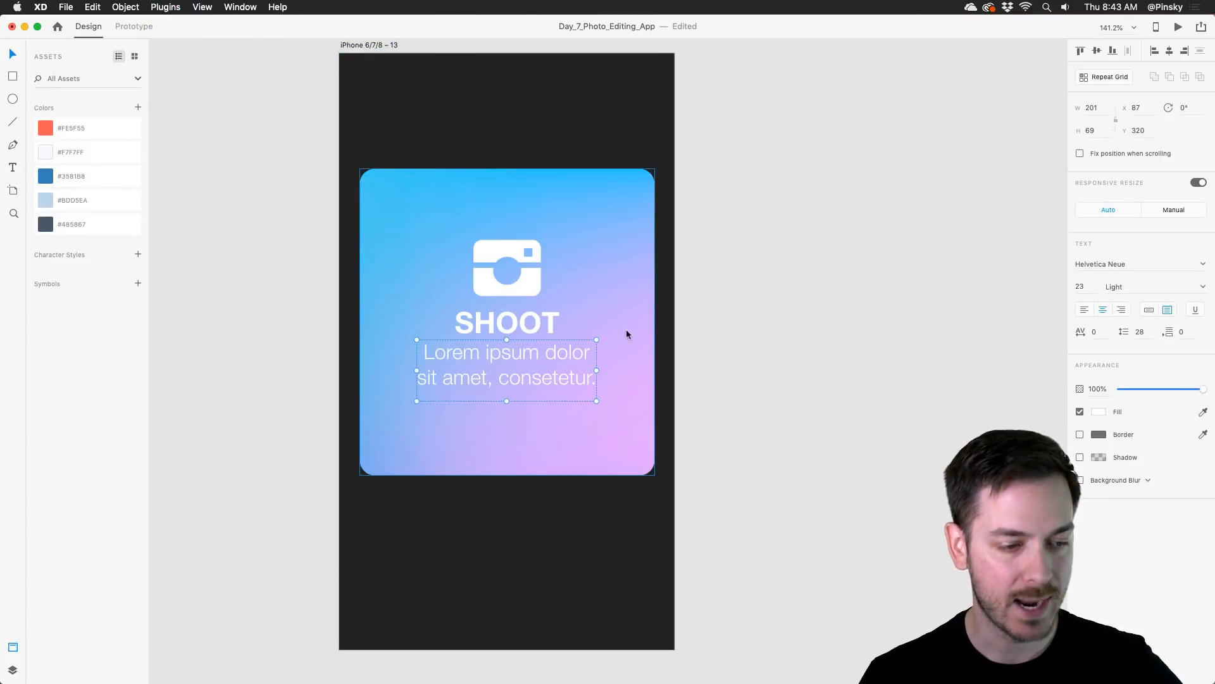
left_click(771, 342)
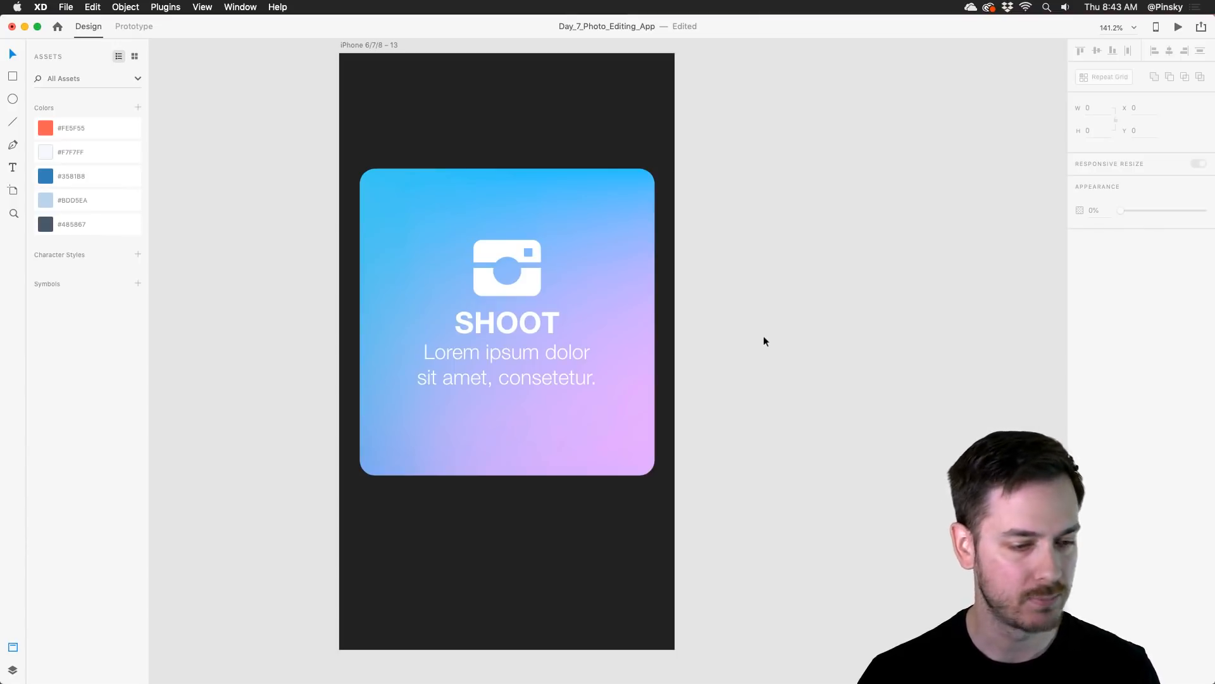
Step: Move the camera icon, SHOOT title and lorem ipsum text down together until the icon sits at about Y 210.57
left_click(524, 283)
left_click(533, 322, "shift")
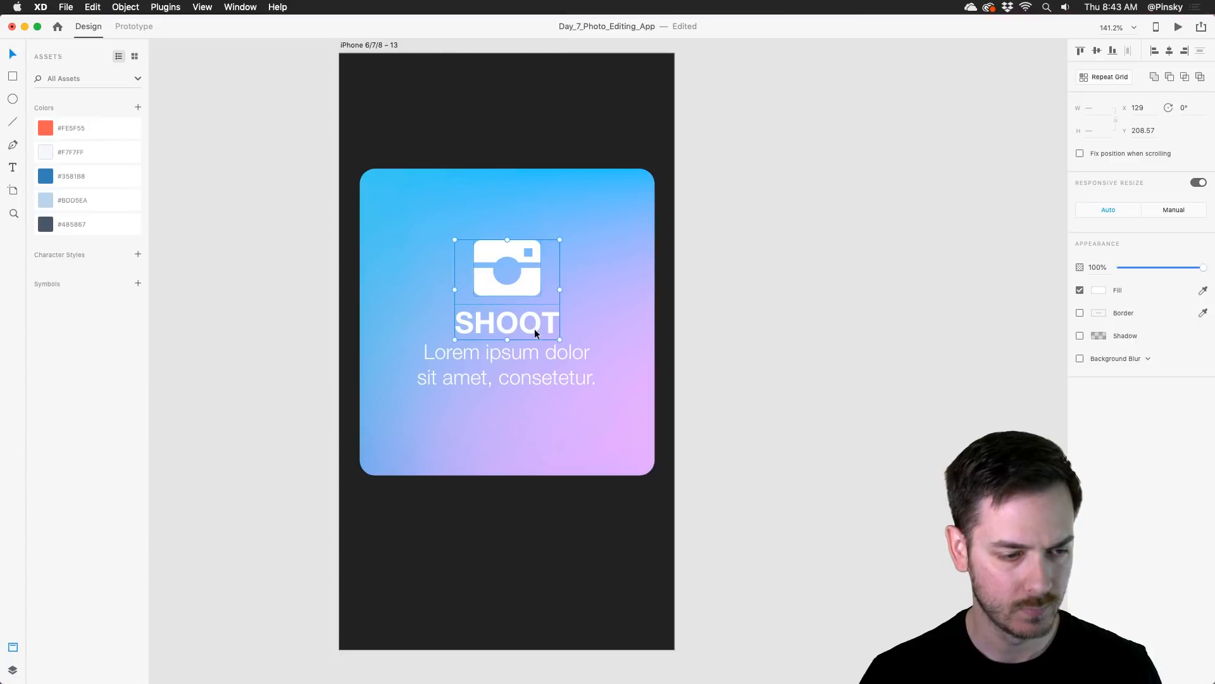
left_click(537, 354, "shift")
mouse_move(533, 283)
left_mouse_down()
mouse_move(533, 307)
mouse_move(533, 288)
left_mouse_up()
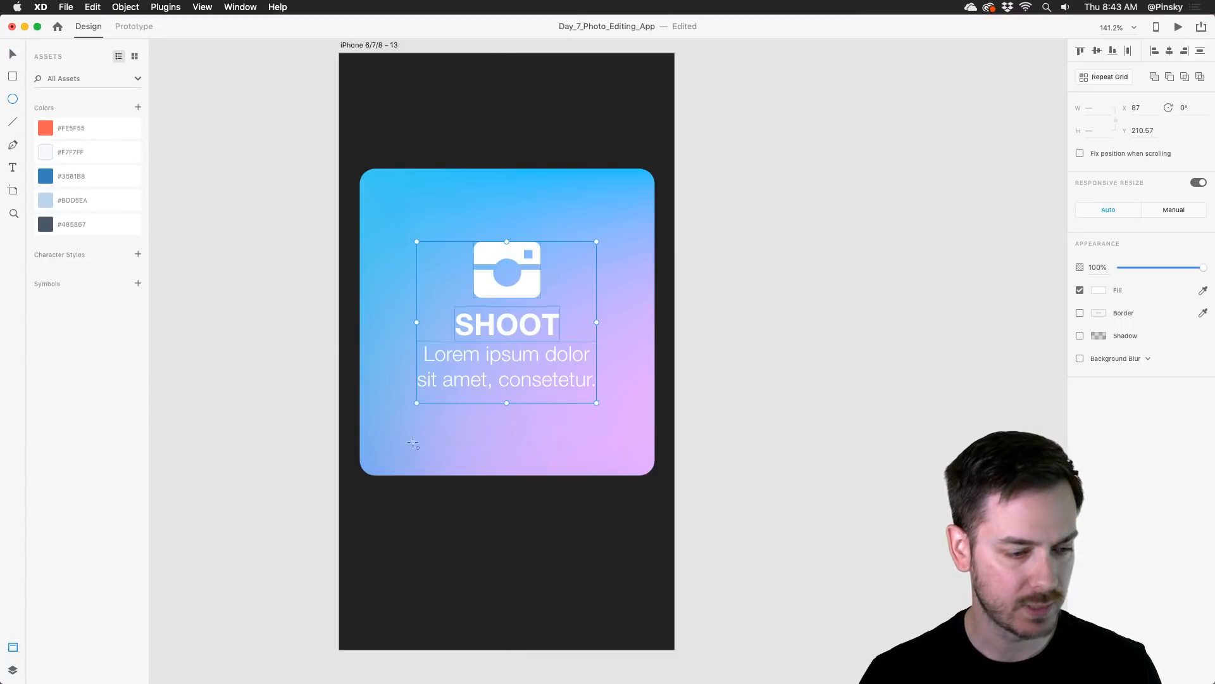
Step: Draw a white circle 16 × 16 below the card, move it to about X 121, Y 488 and remove its border
left_click_drag(454, 484, 470, 498)
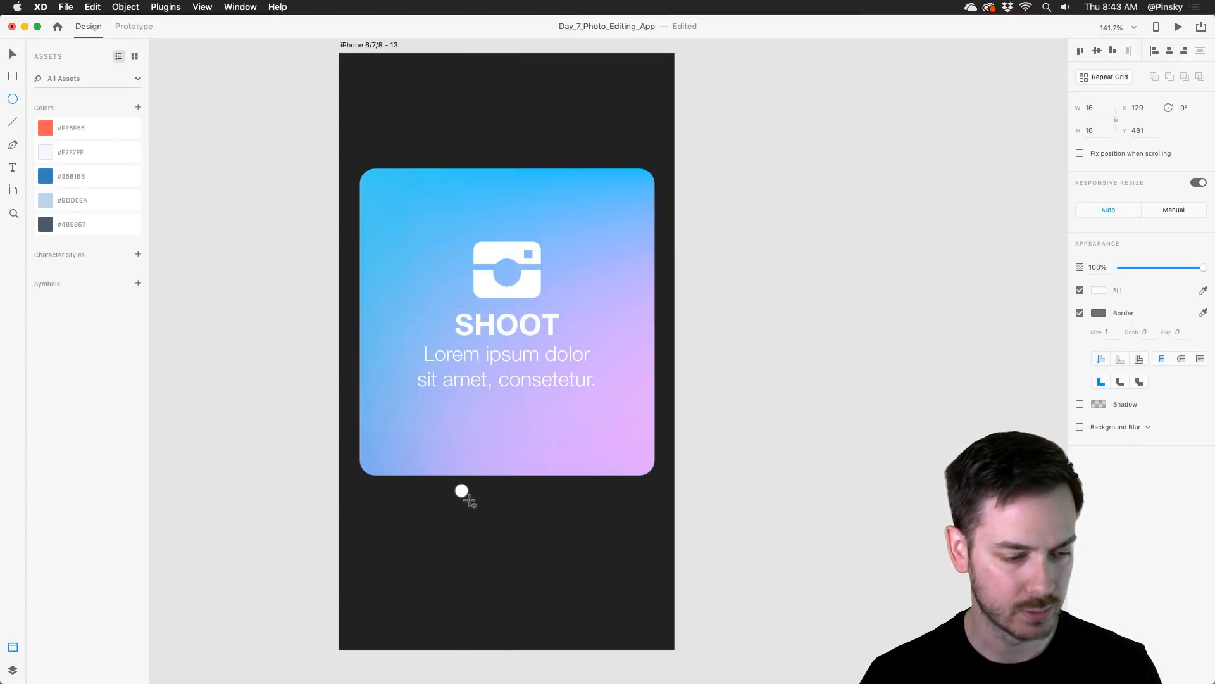
key("v")
left_click_drag(464, 490, 457, 496)
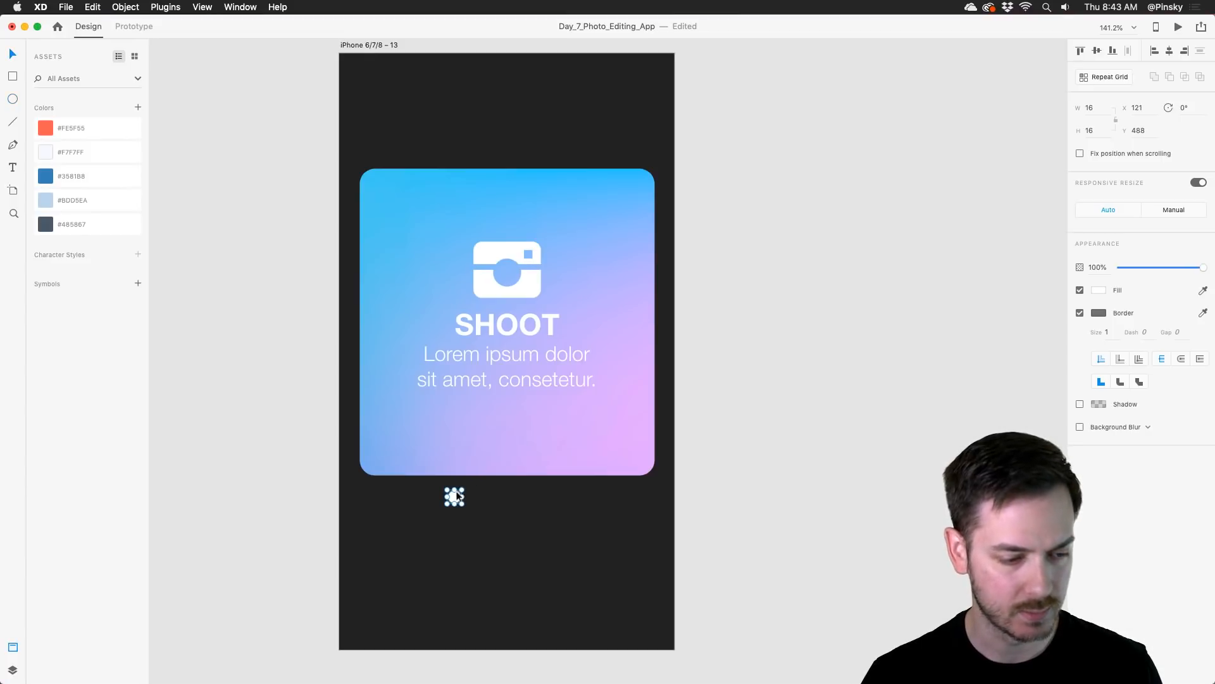
left_click(1080, 313)
left_click(754, 348)
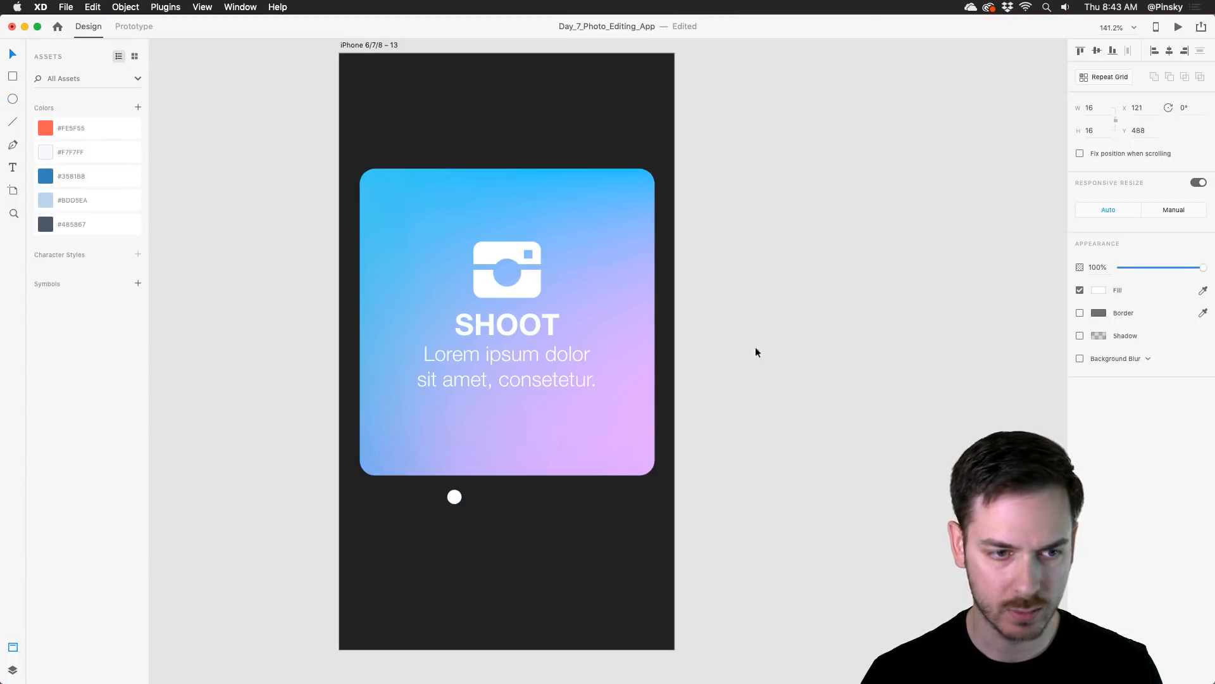
Step: Copy the circle twice to make an evenly spaced row of three dots and center the row under the card
left_click_drag(454, 496, 506, 497, "alt")
left_click(480, 497)
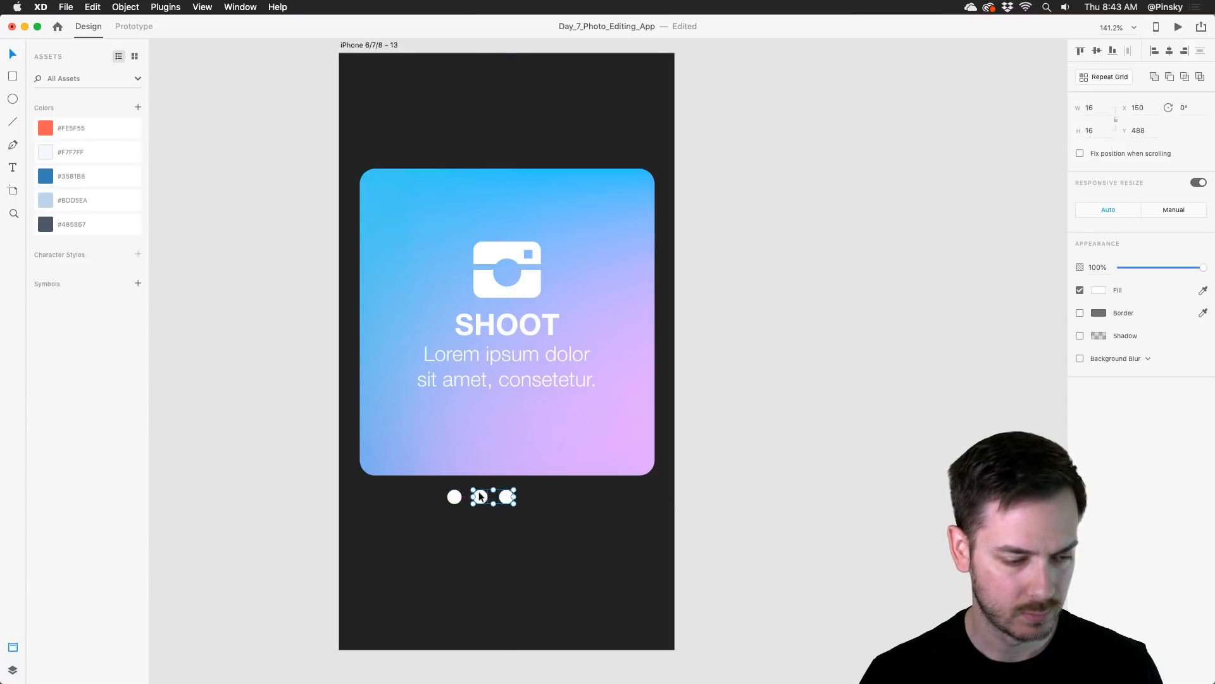
left_click(456, 497, "shift")
left_click_drag(483, 494, 509, 498)
key("Escape")
Step: Lower the opacity of the second and third dots to 23%
left_click(510, 499)
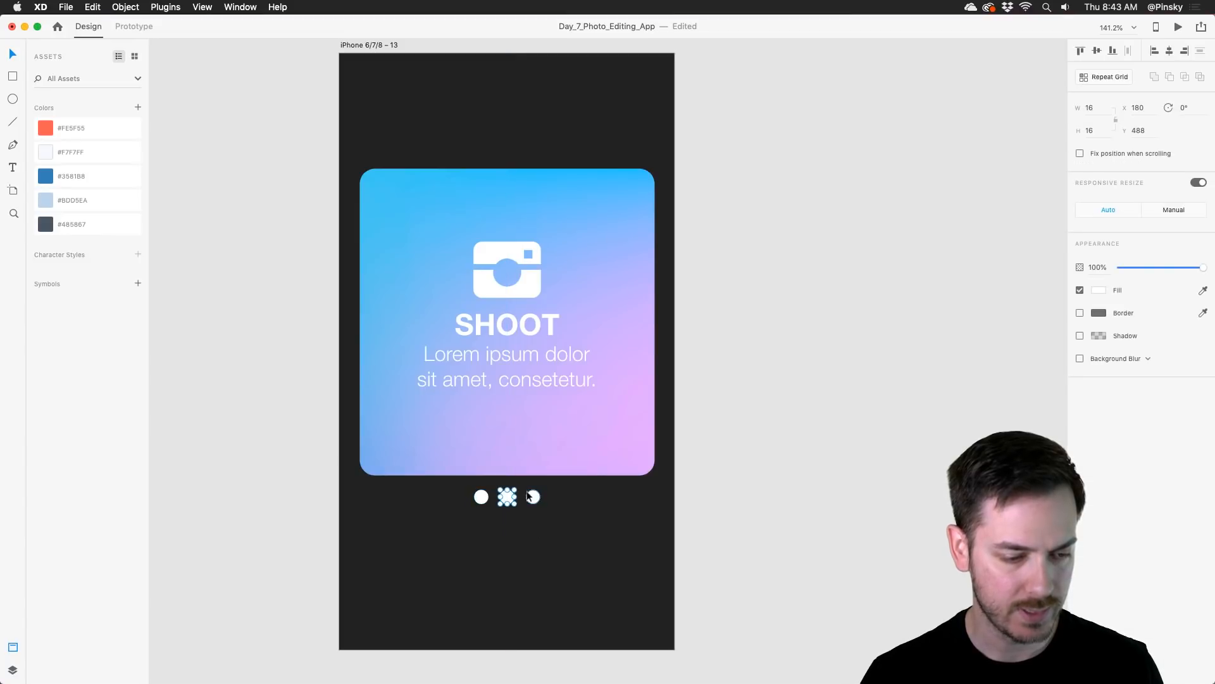
left_click(532, 497, "shift")
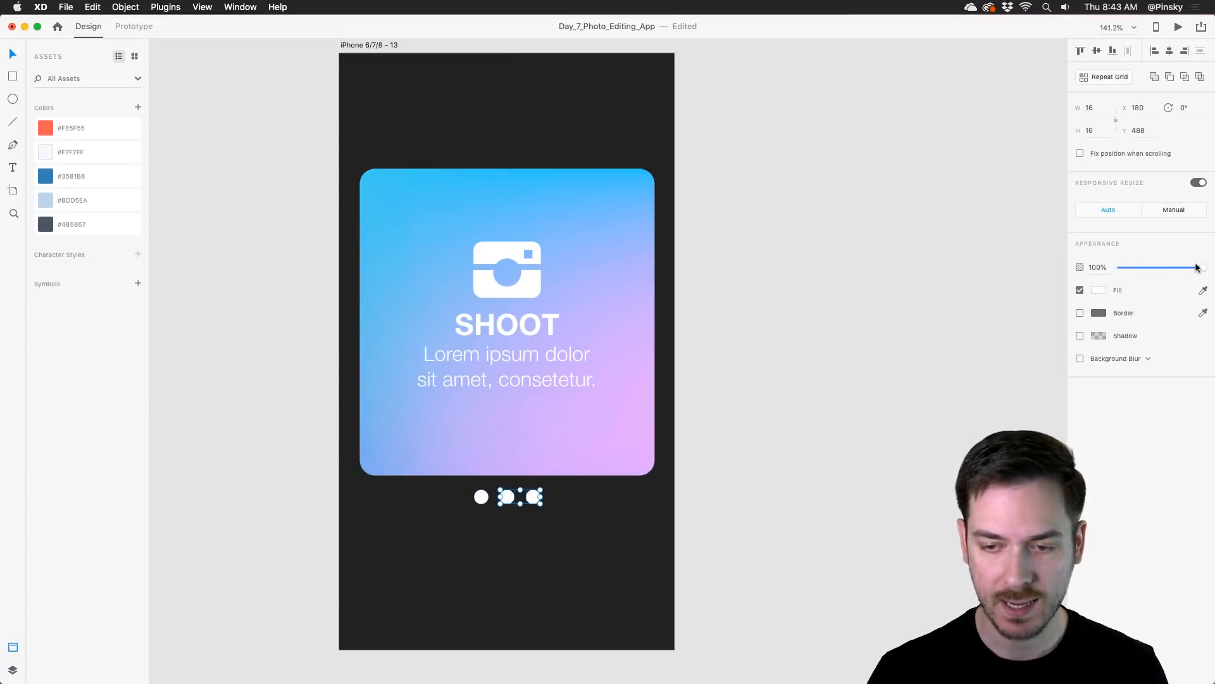
left_click_drag(1197, 267, 1135, 265)
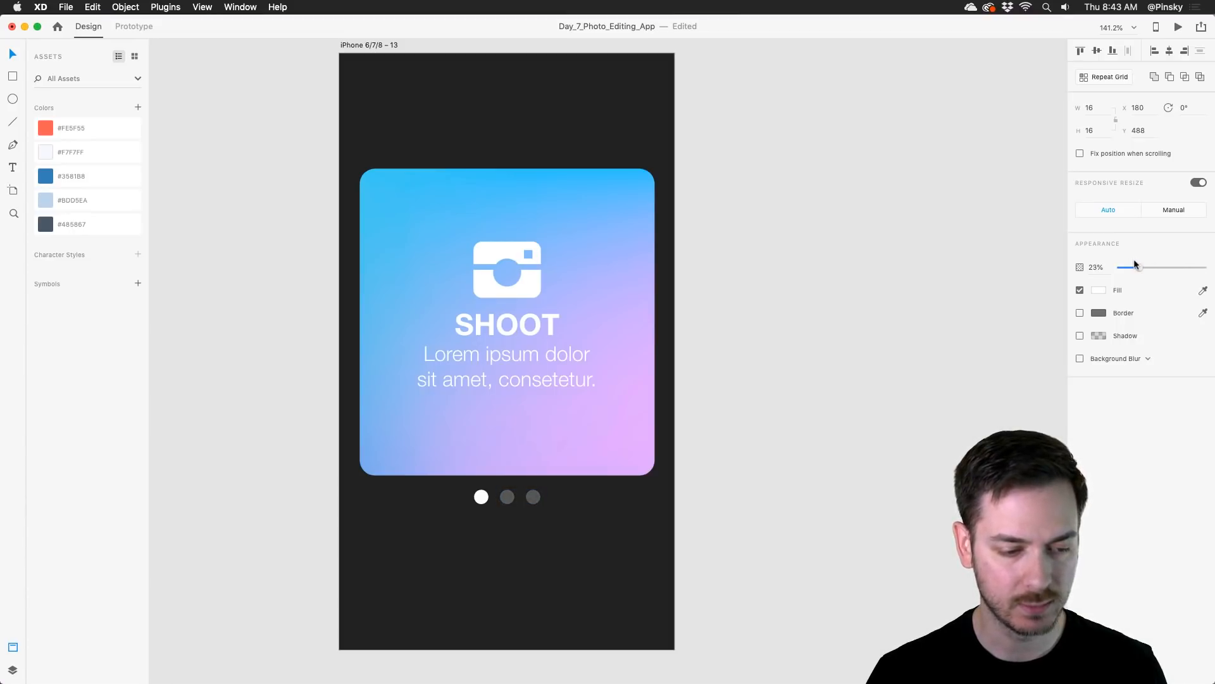
Step: Show the artboard's layers and group the gradient card with its camera icon, SHOOT title and lorem ipsum text
left_click(560, 447)
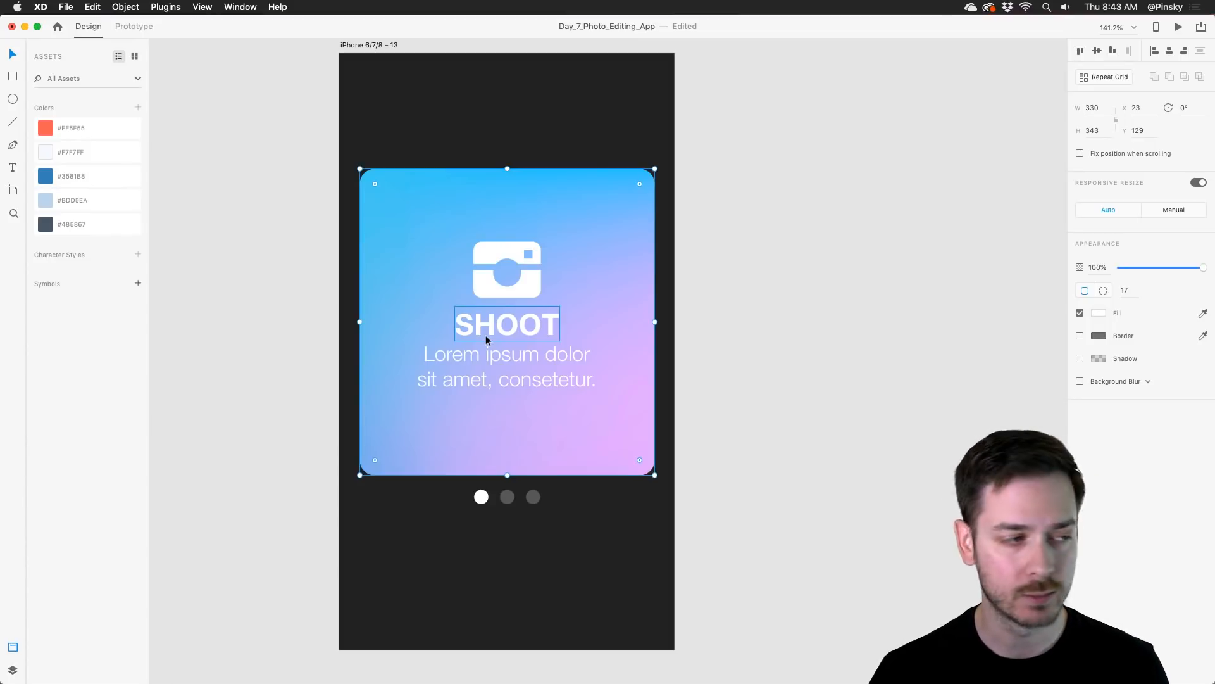
key("super+y")
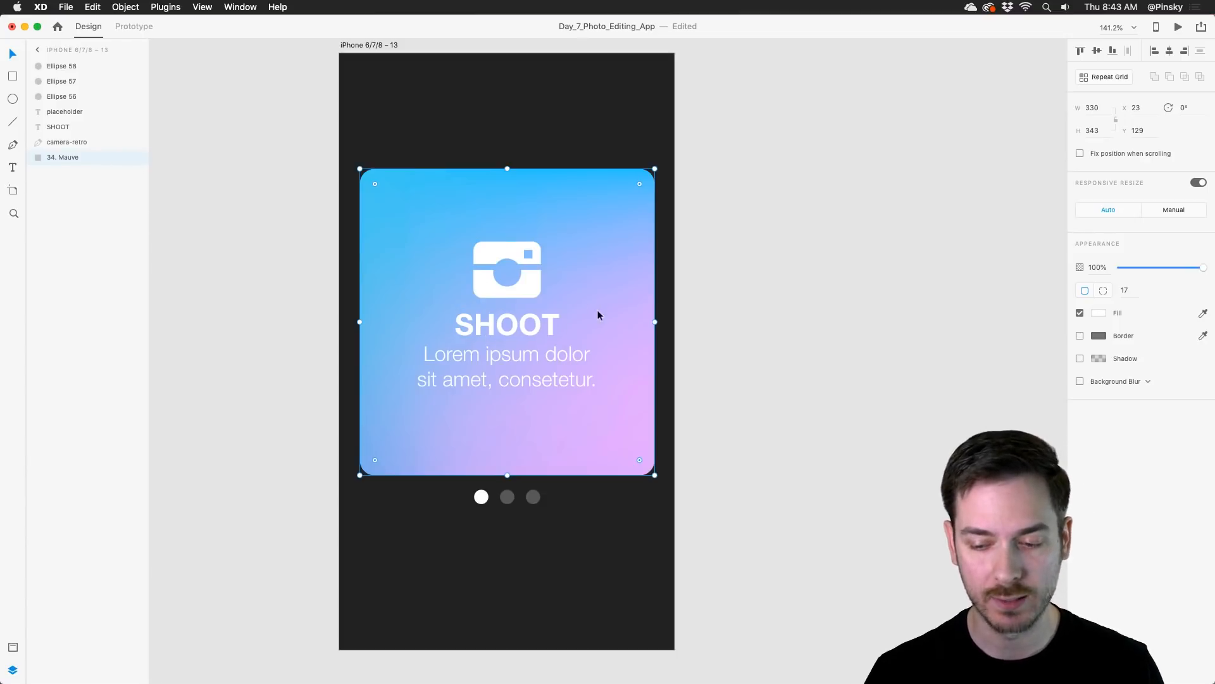
left_click(531, 277)
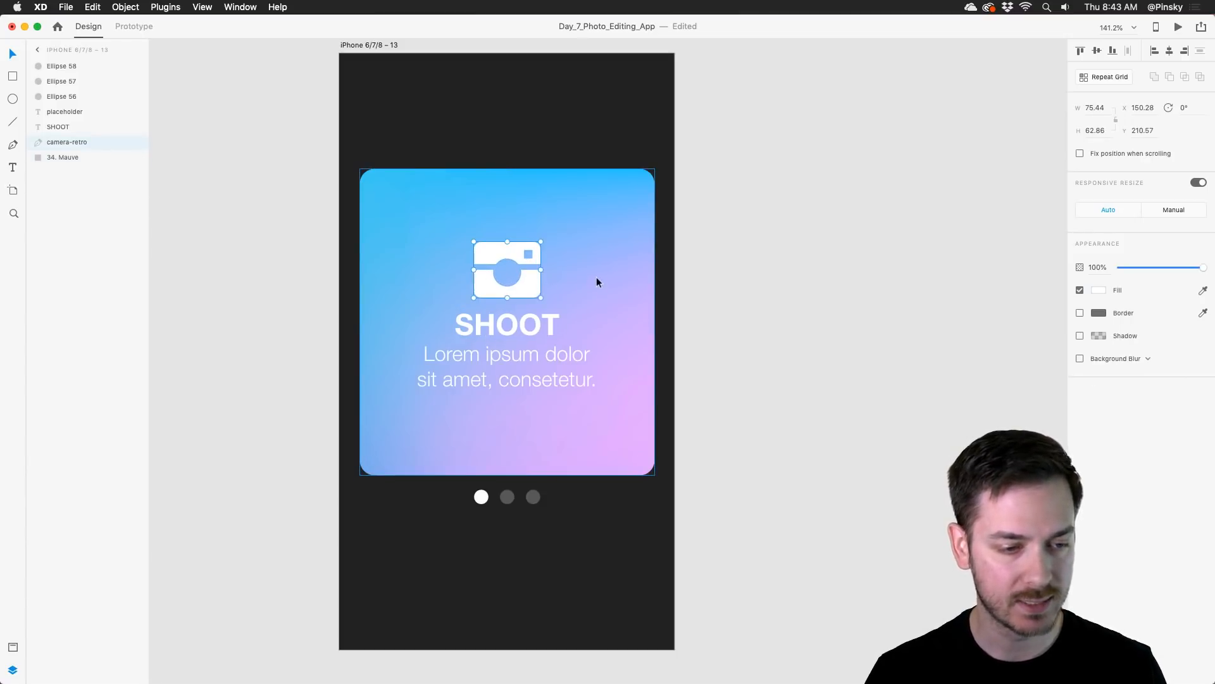
left_click(547, 322, "shift")
left_click(550, 355, "shift")
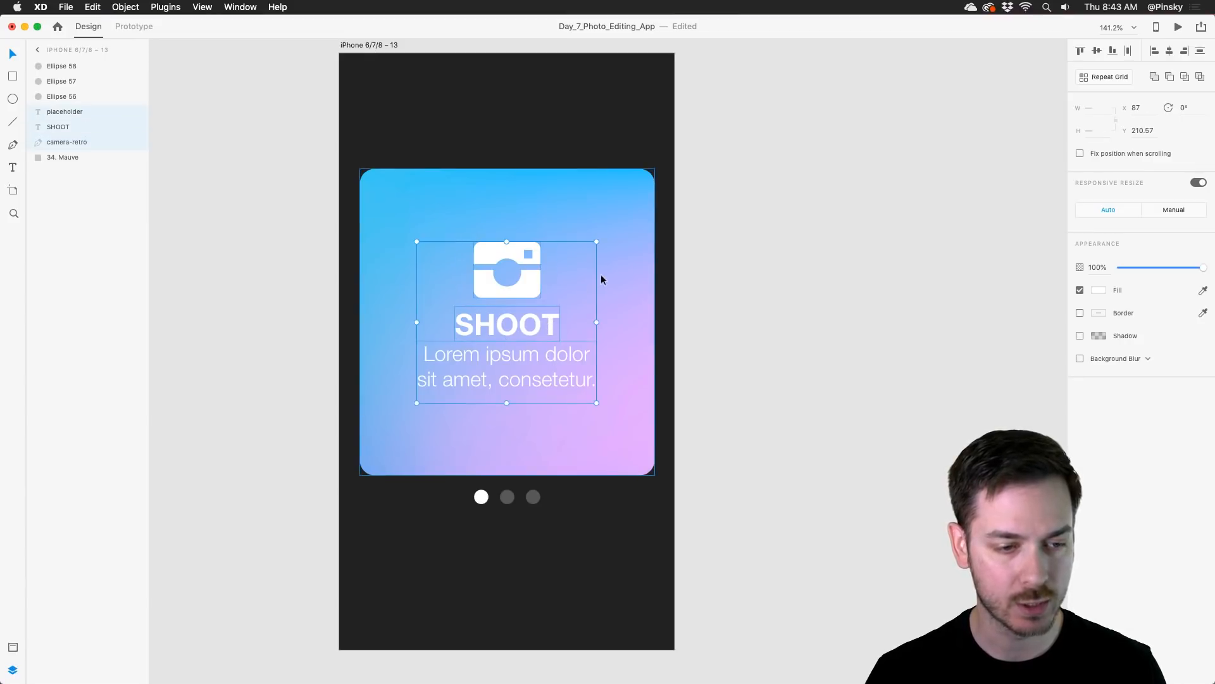
left_click(616, 267, "shift")
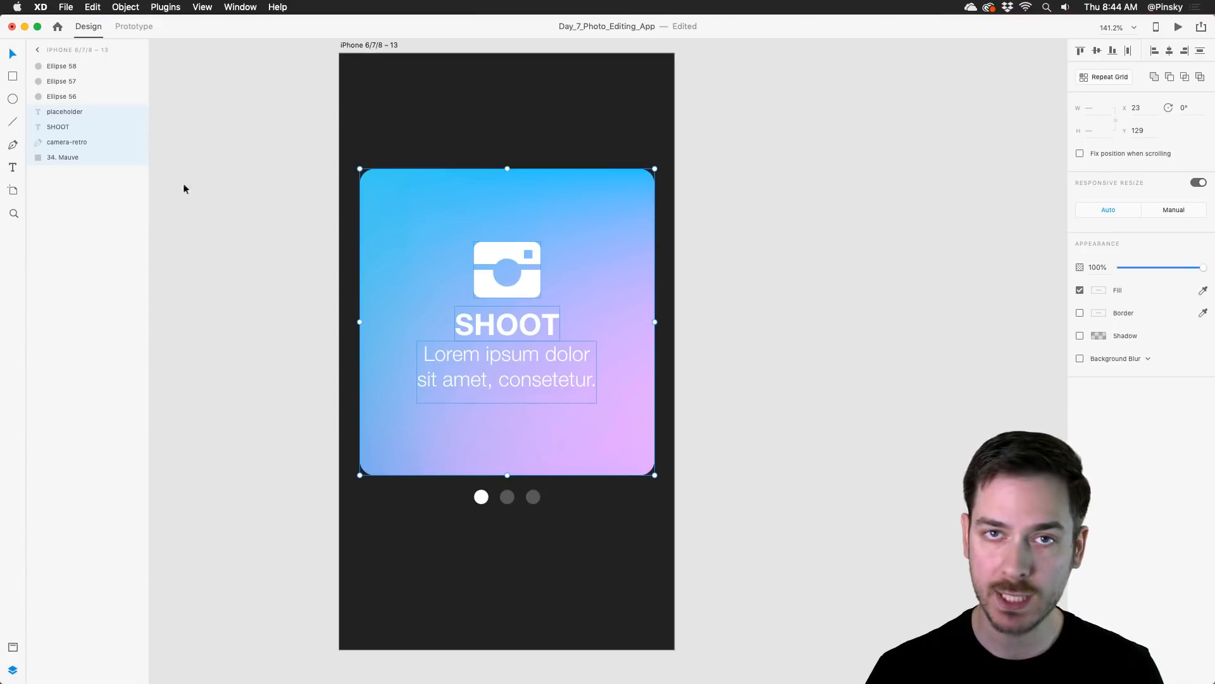
key("super+g")
Step: Rename the new card group as Shoot and collapse it in the layer list
left_click(67, 114)
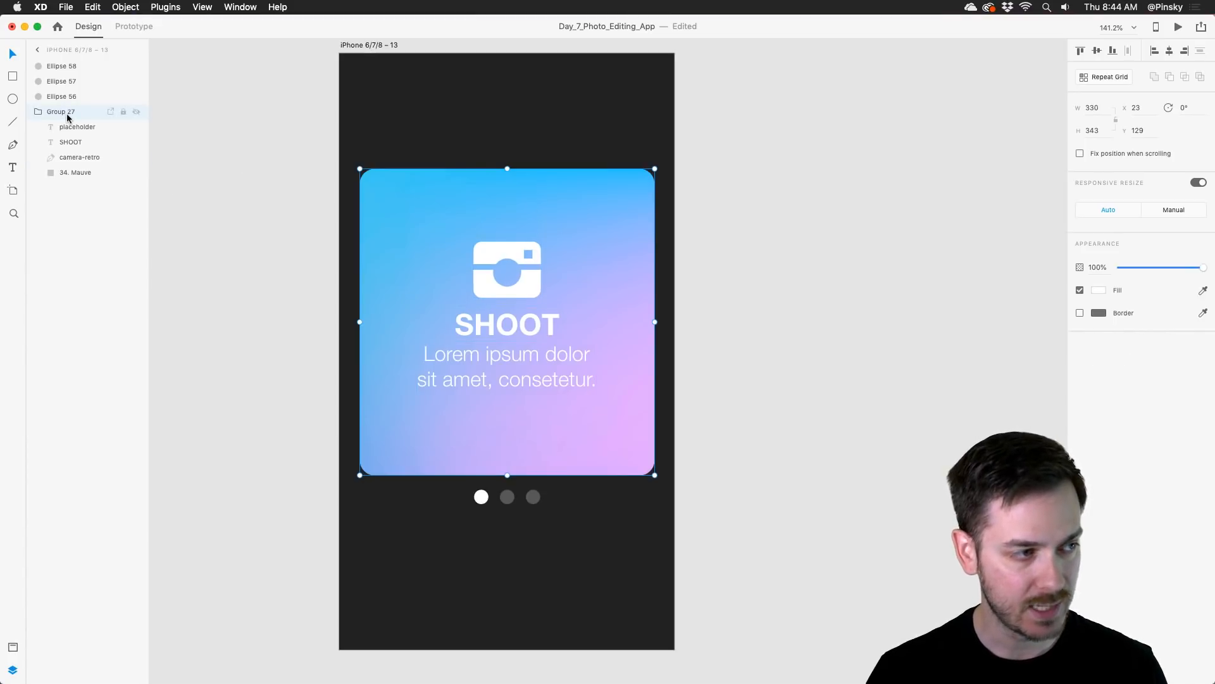
double_click(68, 114)
type("Shoot")
key("Return")
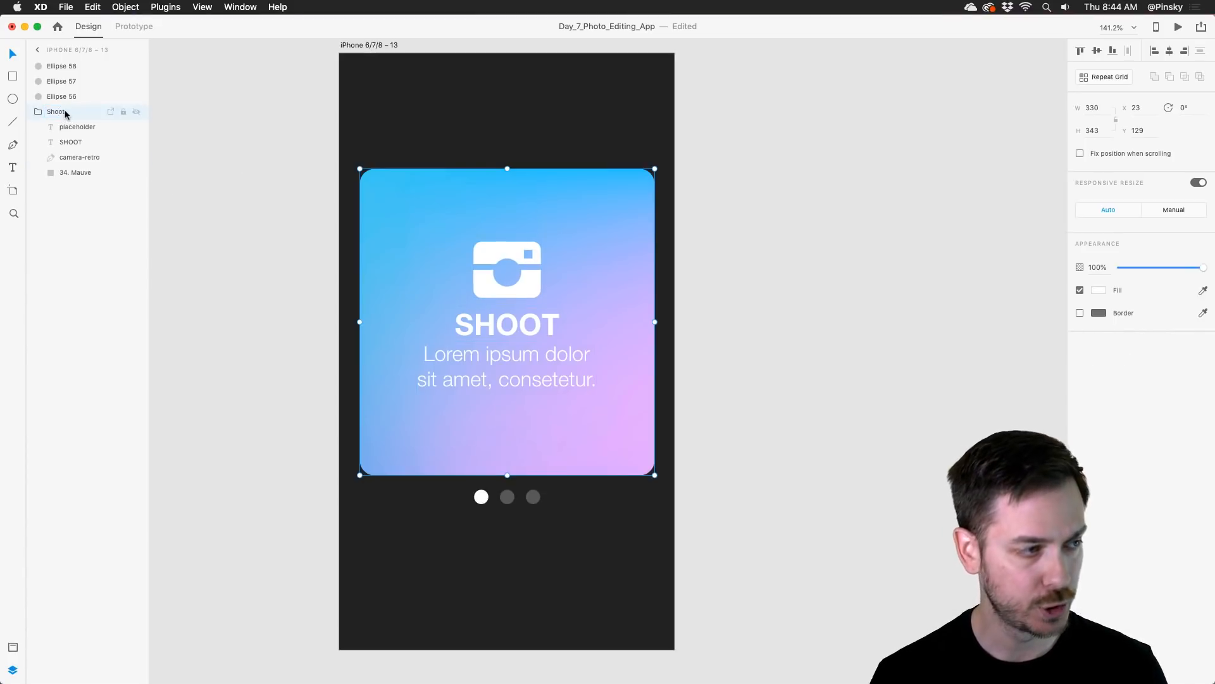
left_click(40, 112)
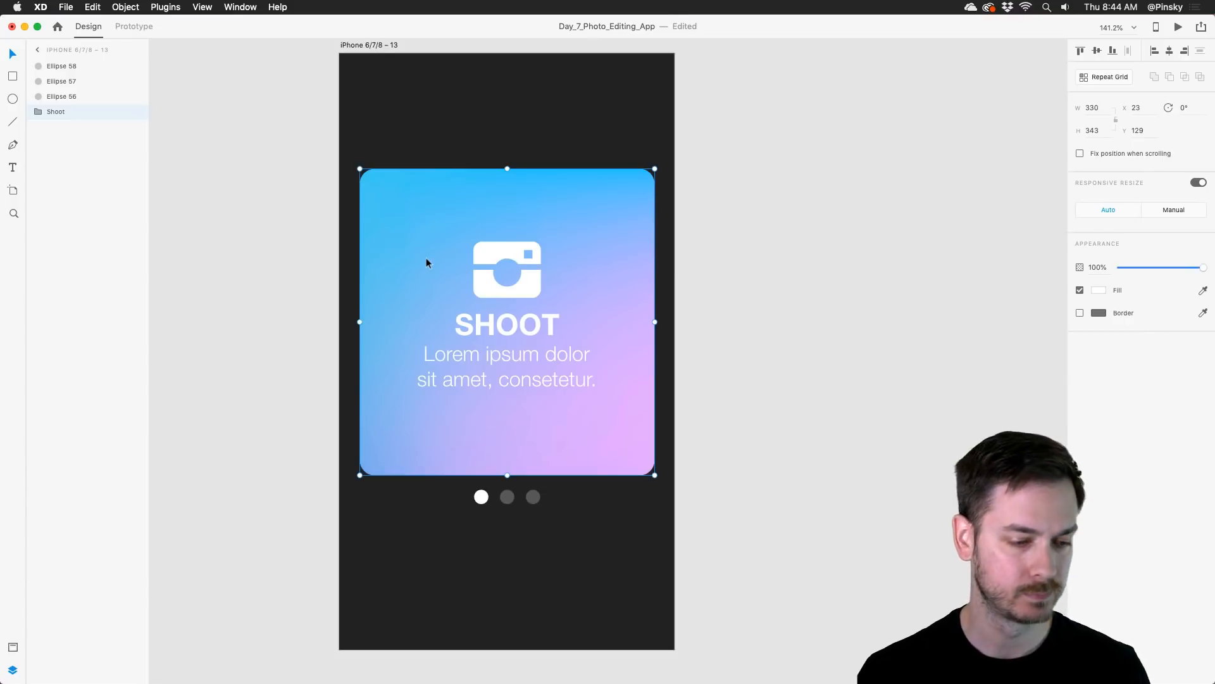
Step: Duplicate the Shoot group in place and rename the upper copy as Edit
key("alt")
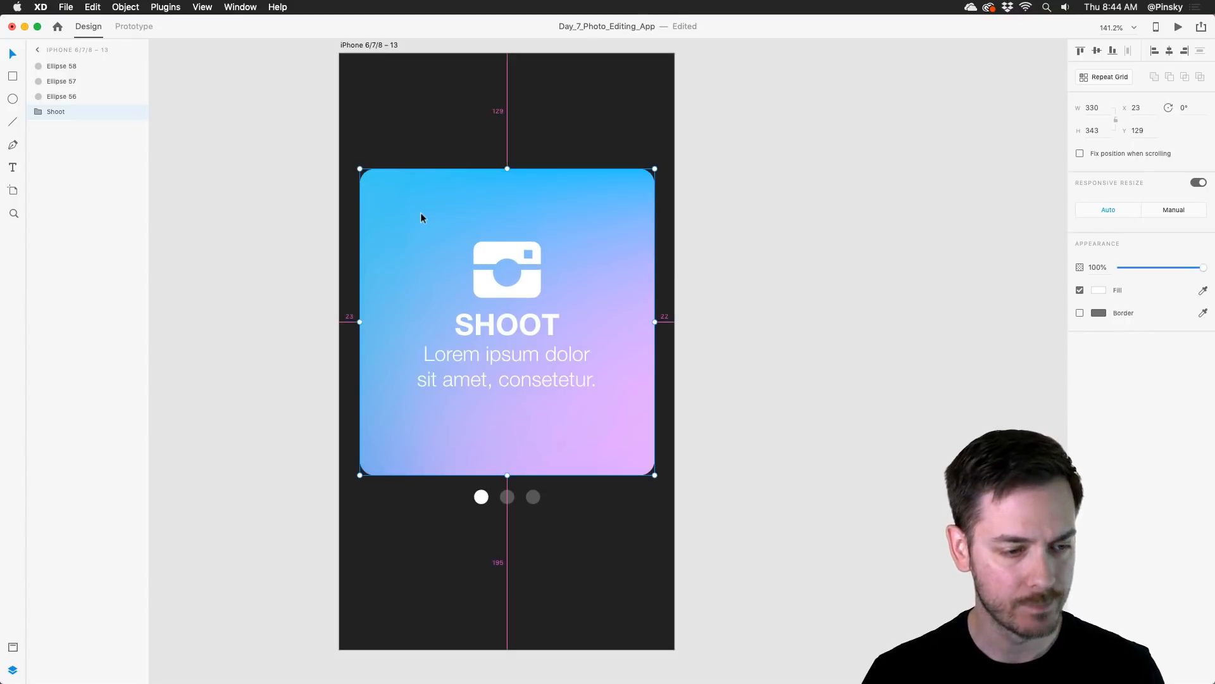
key("super+d")
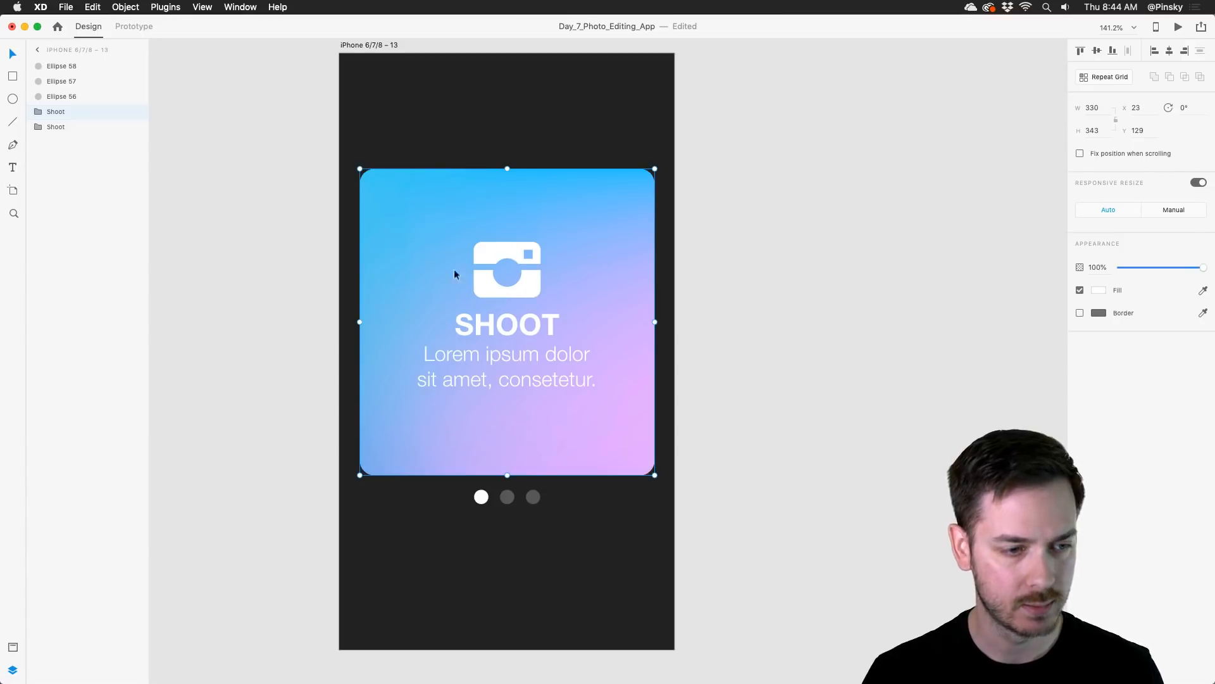
double_click(53, 113)
type("Edit")
key("Return")
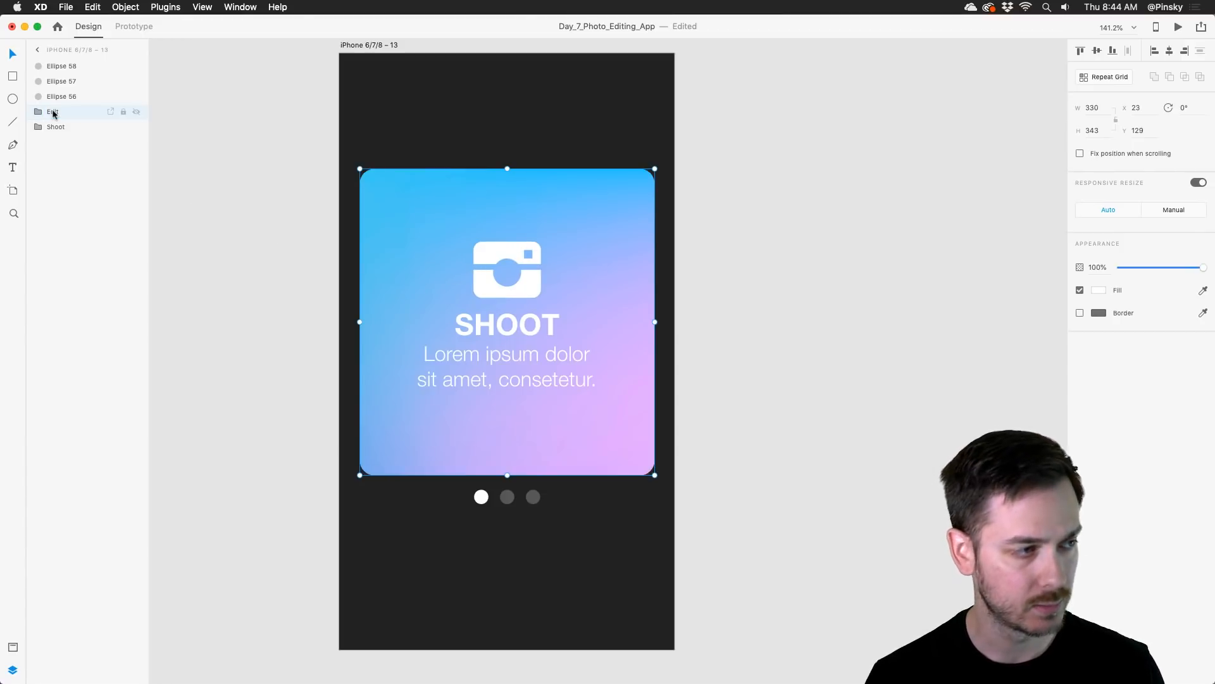
Step: Change the title text inside the Edit group to Edit
double_click(528, 326)
double_click(528, 327)
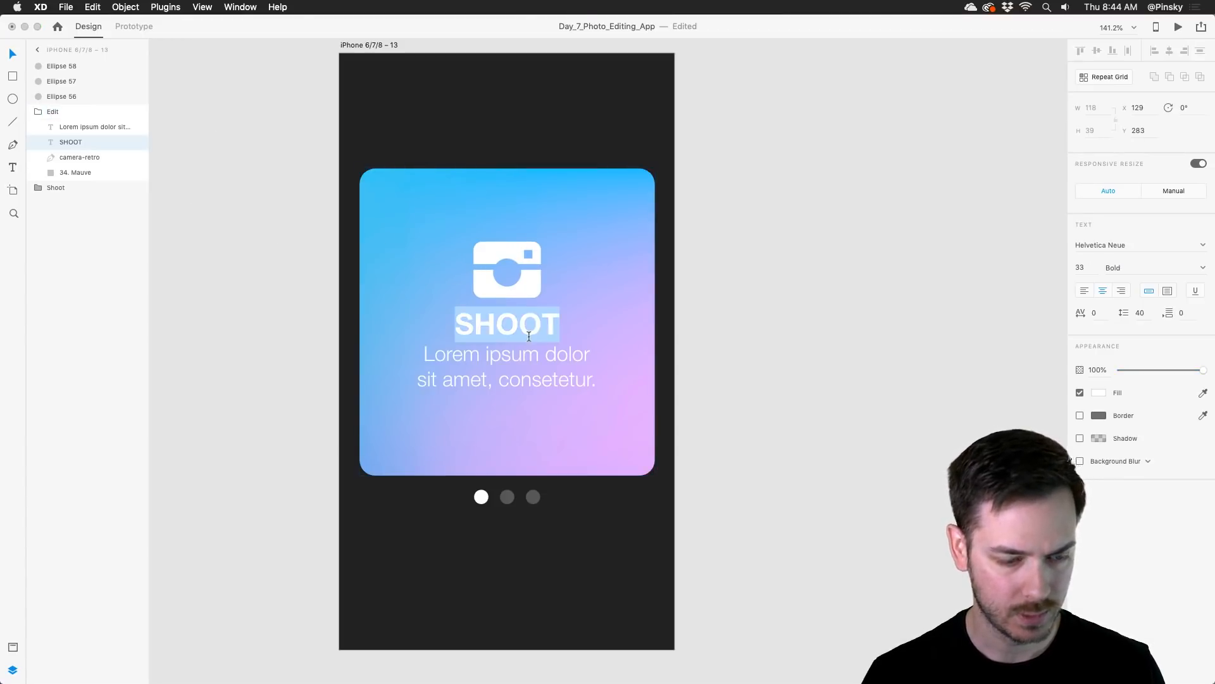
type("Edit")
key("Escape")
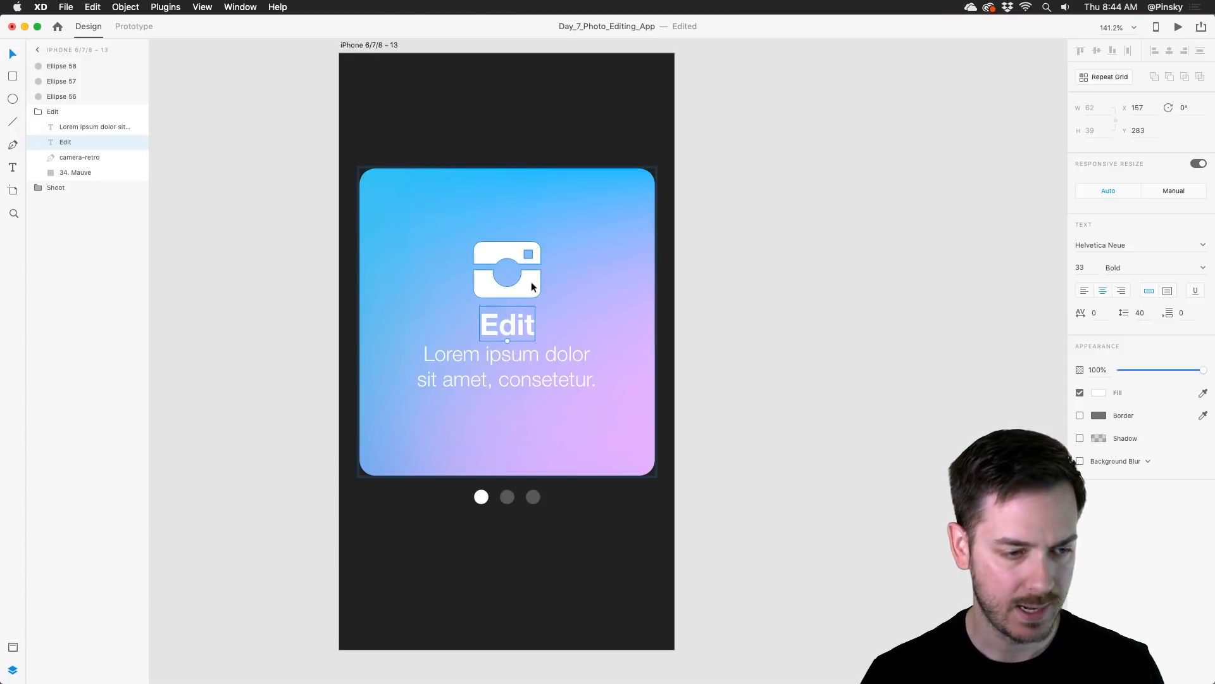
Step: Switch to IconJar, search for paint, and bring the solid paintbrush icon into the Edit card at 60 × 60 over the camera icon
key("super+Tab")
left_click(488, 139)
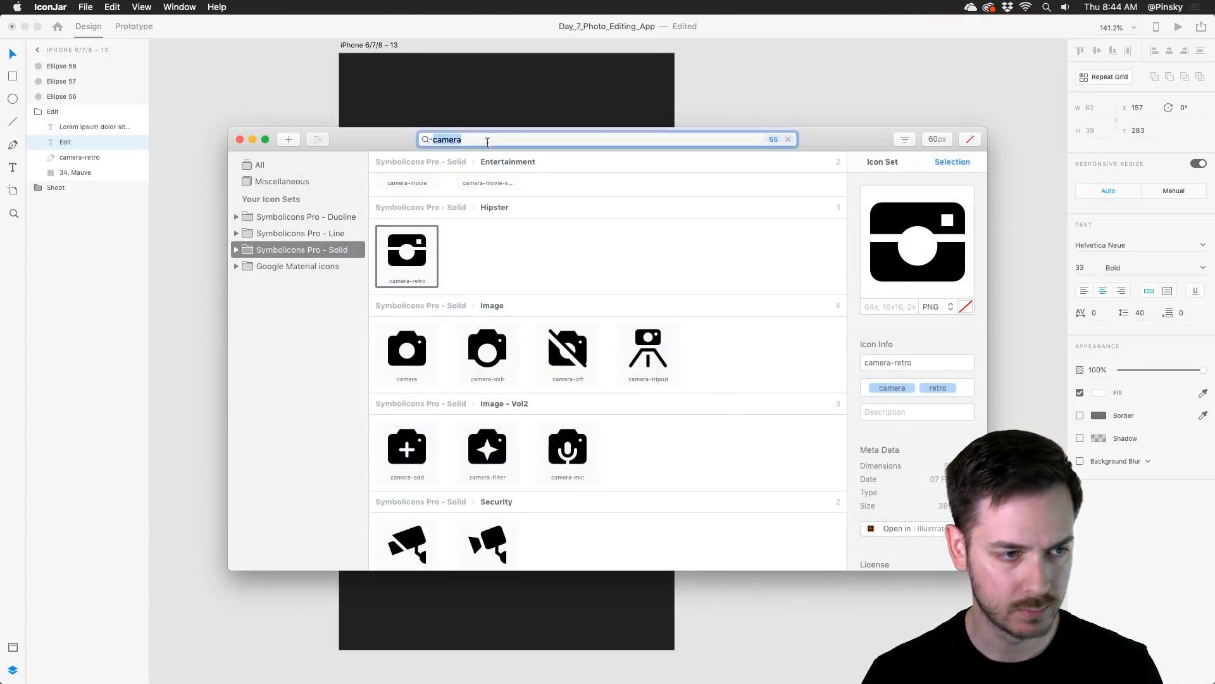
type("paint")
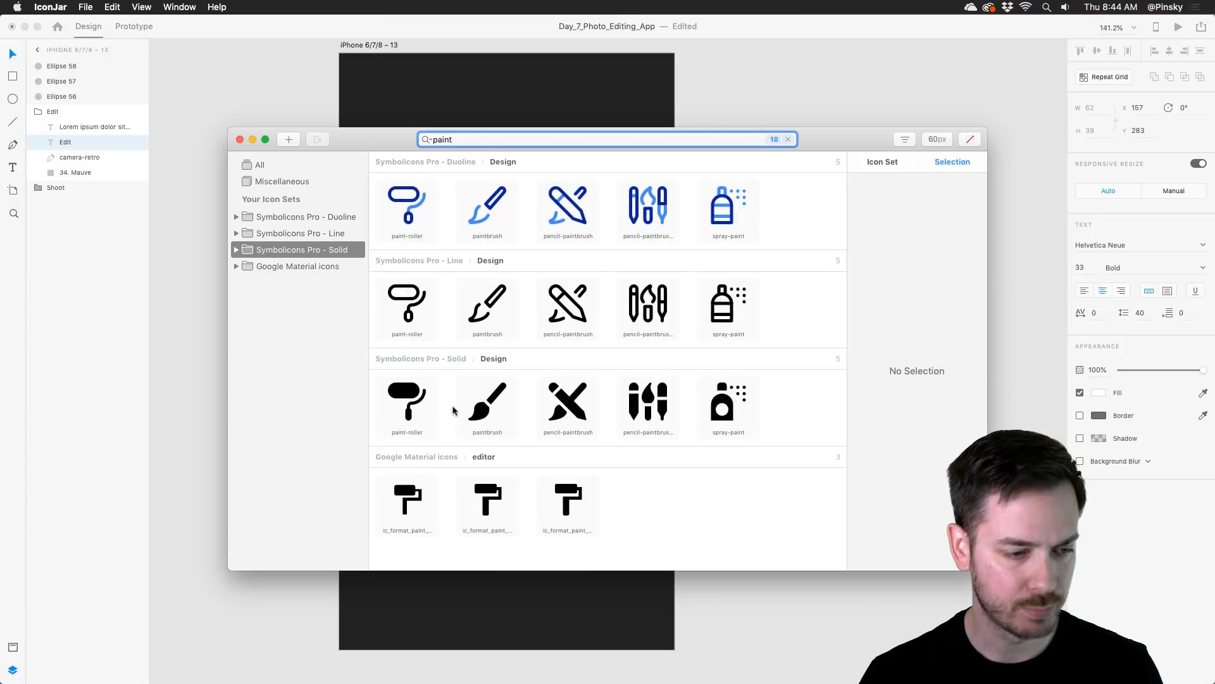
mouse_move(488, 404)
left_mouse_down()
mouse_move(643, 380)
mouse_move(700, 272)
left_mouse_up()
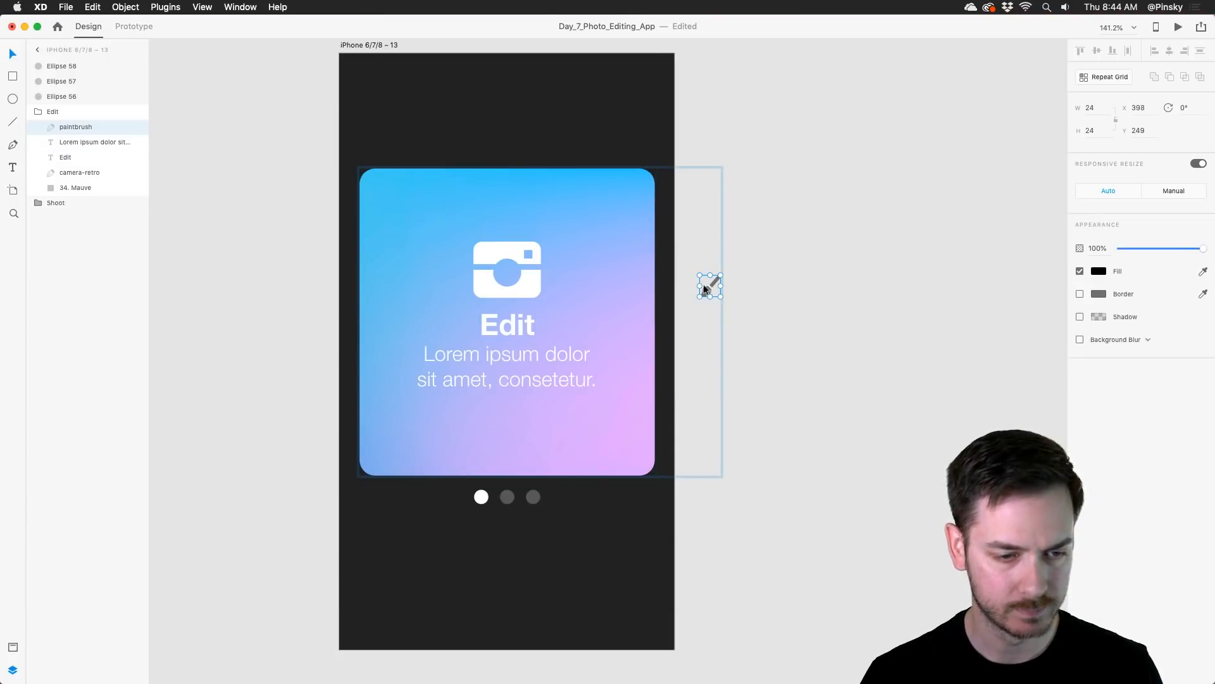
mouse_move(706, 289)
left_mouse_down()
mouse_move(503, 270)
mouse_move(519, 256)
mouse_move(508, 271)
mouse_move(547, 298)
left_mouse_up()
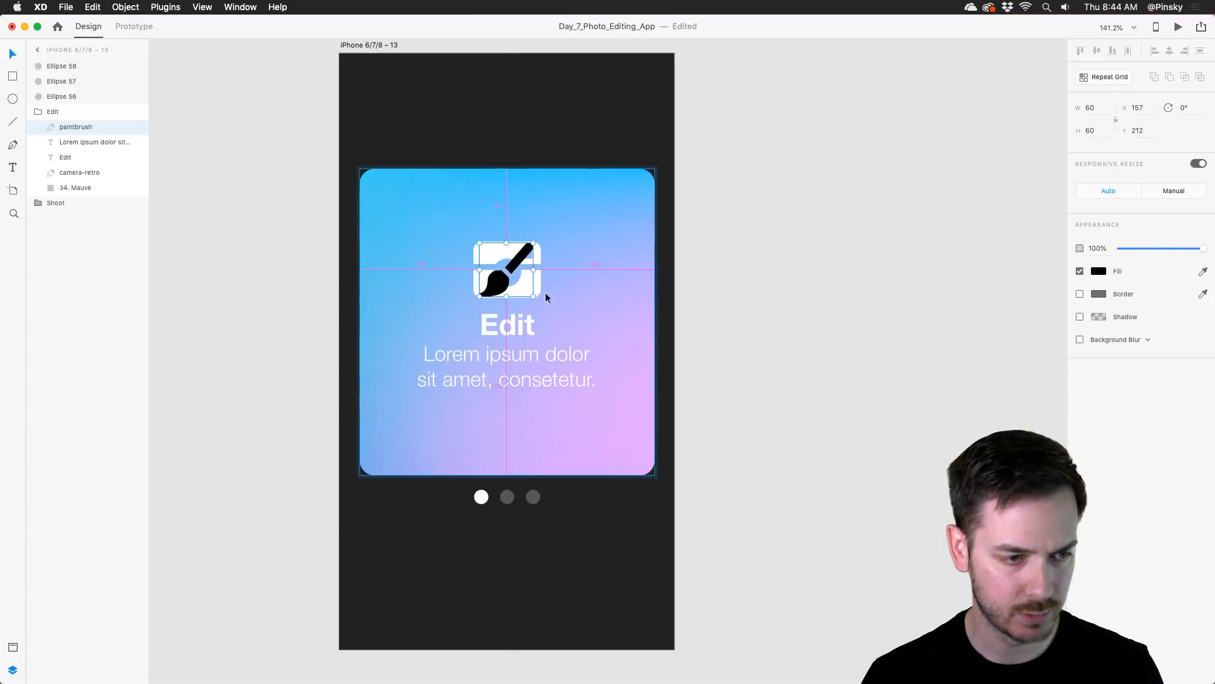
Step: Fill the paintbrush icon with white (#FFFFFF) and delete the camera icon behind it from the Edit group
left_click(1102, 271)
left_click_drag(978, 250, 812, 106)
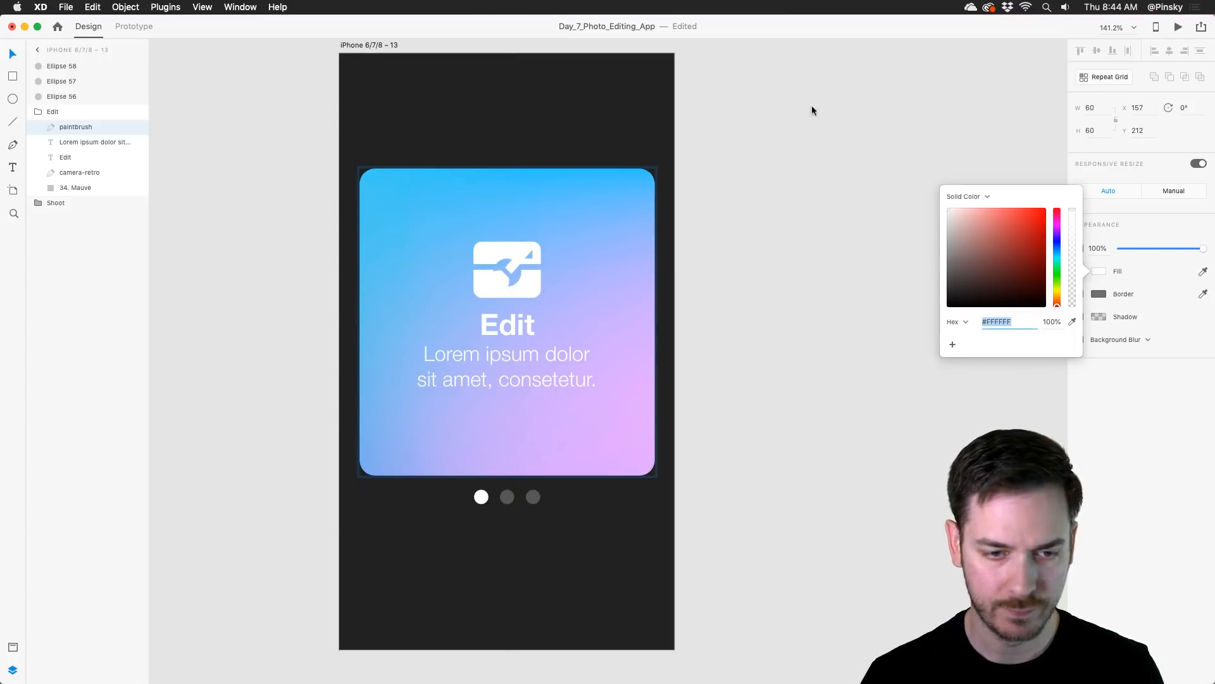
left_click(536, 287)
key("Delete")
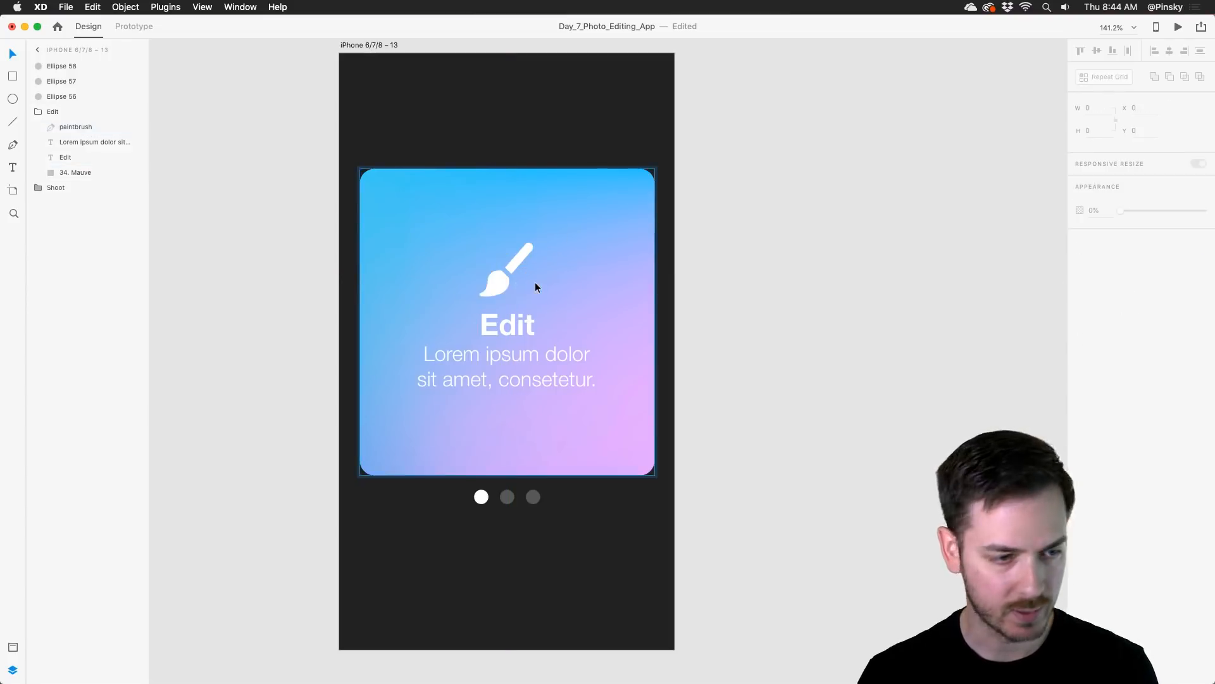
Step: Duplicate the Edit group in place and change the upper copy's title text to SHARE
left_click(65, 111)
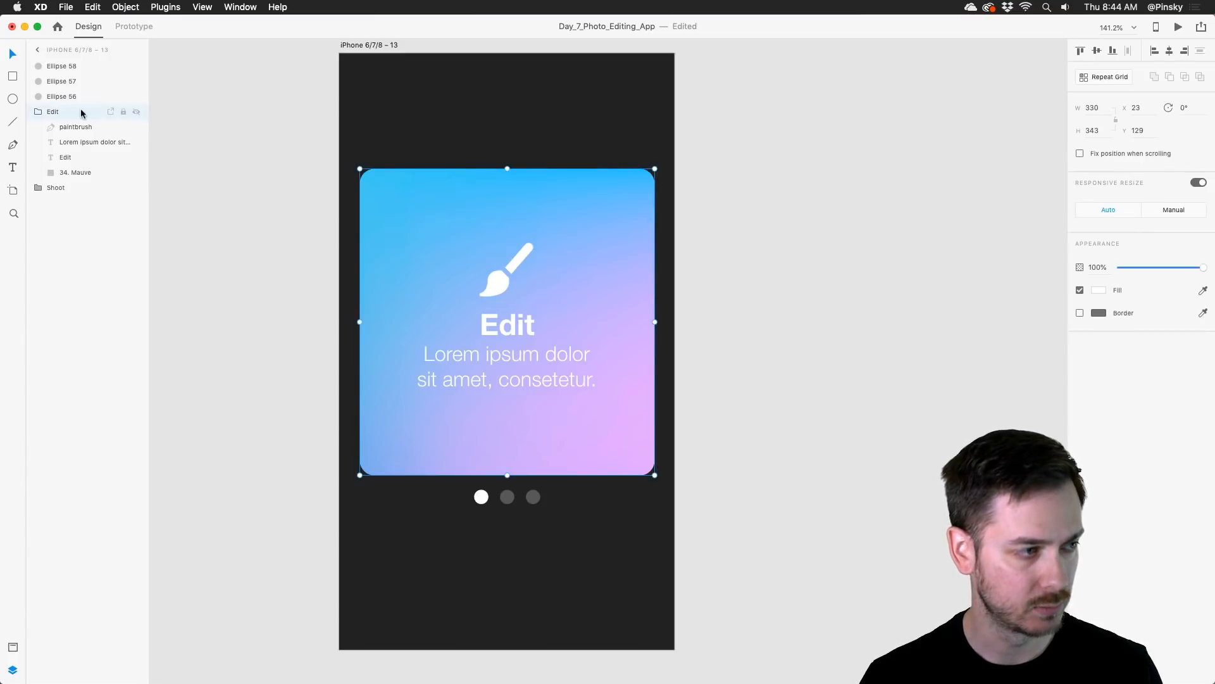
left_click(38, 112)
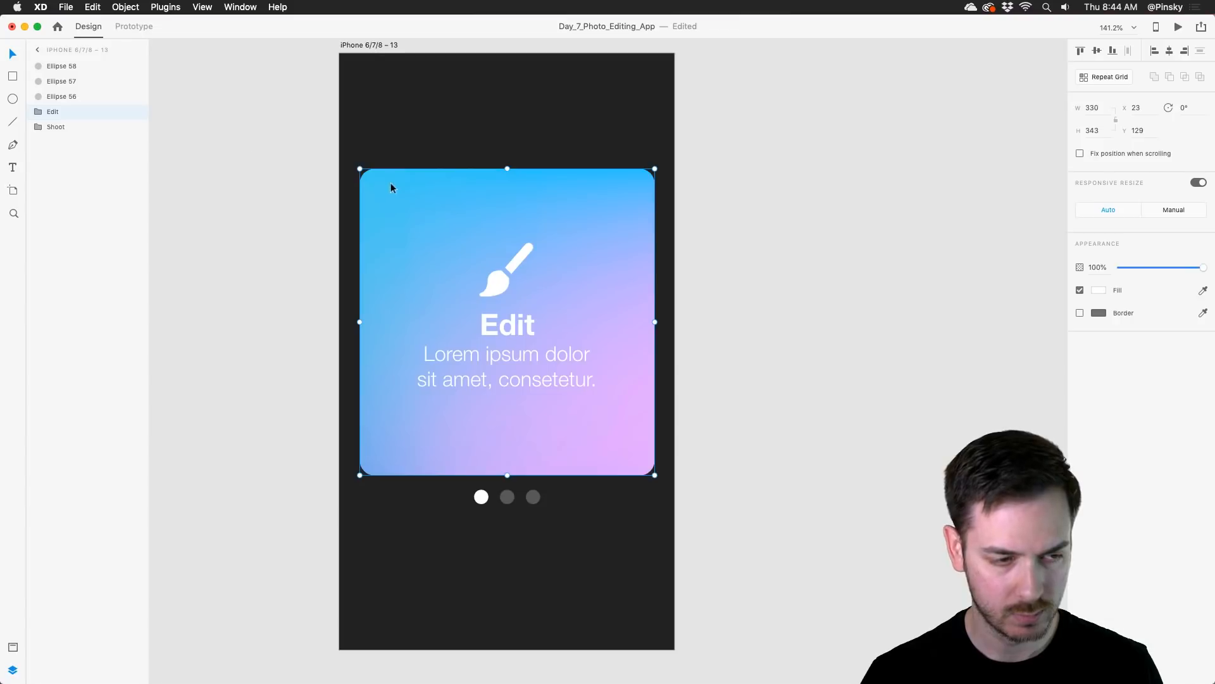
key("super+d")
double_click(514, 323)
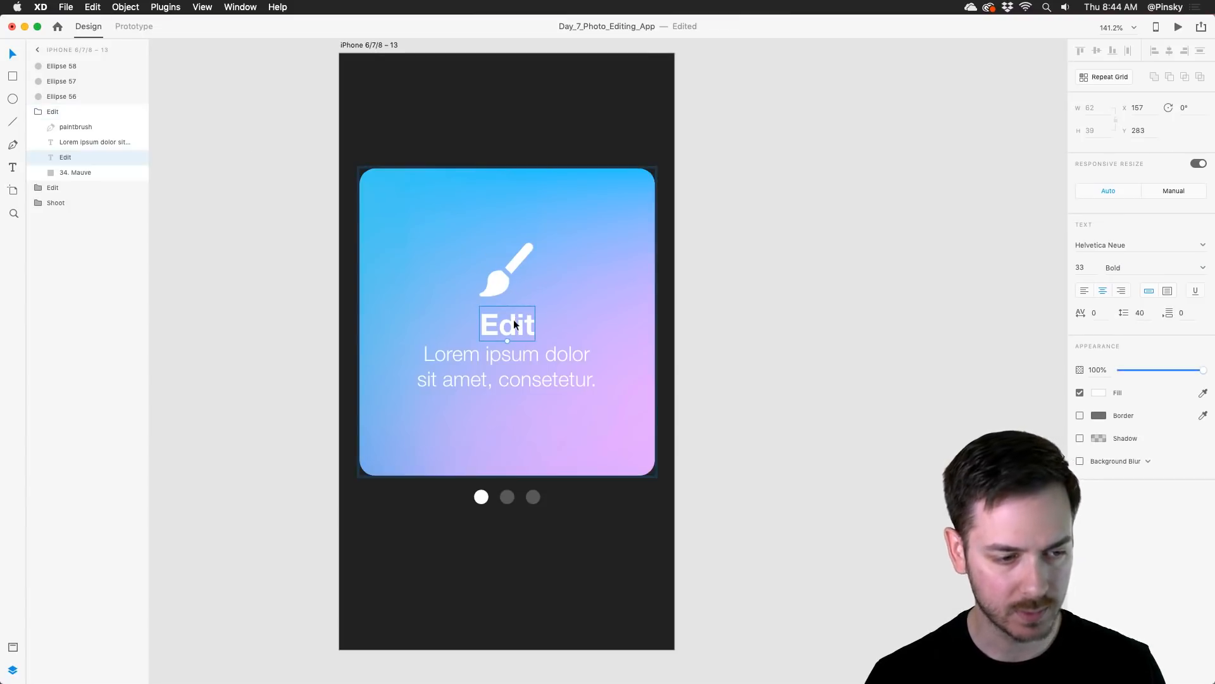
double_click(514, 319)
type("Share")
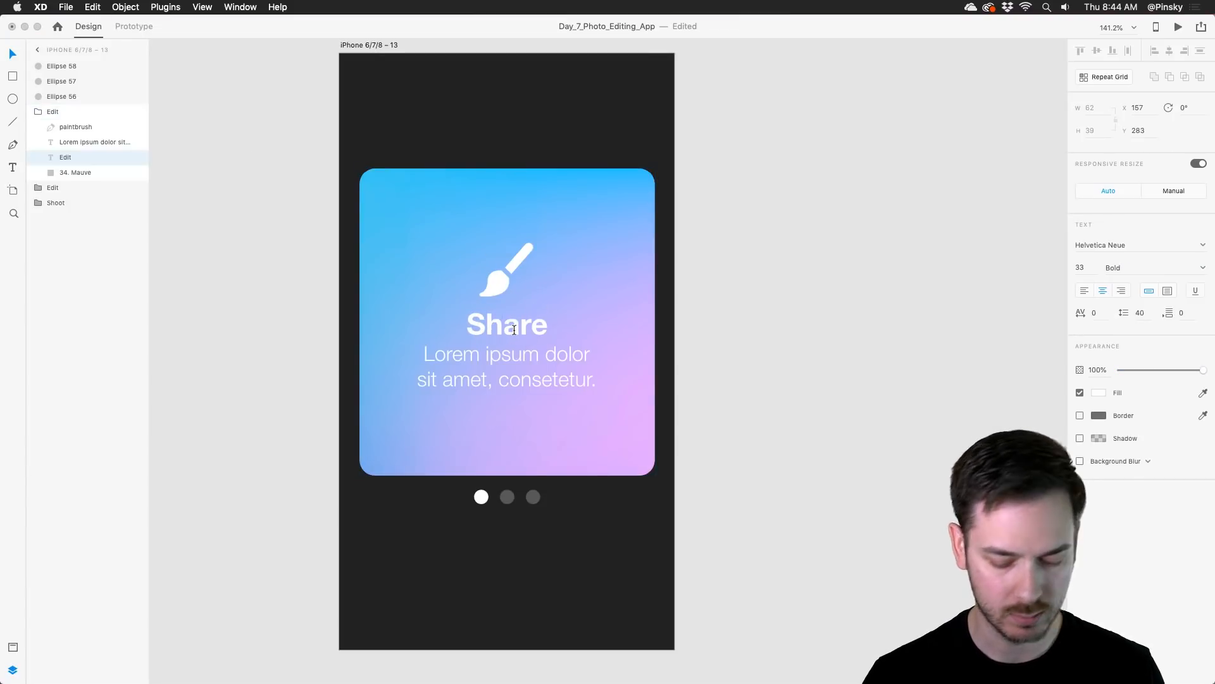
key("super+a")
type("SHARE")
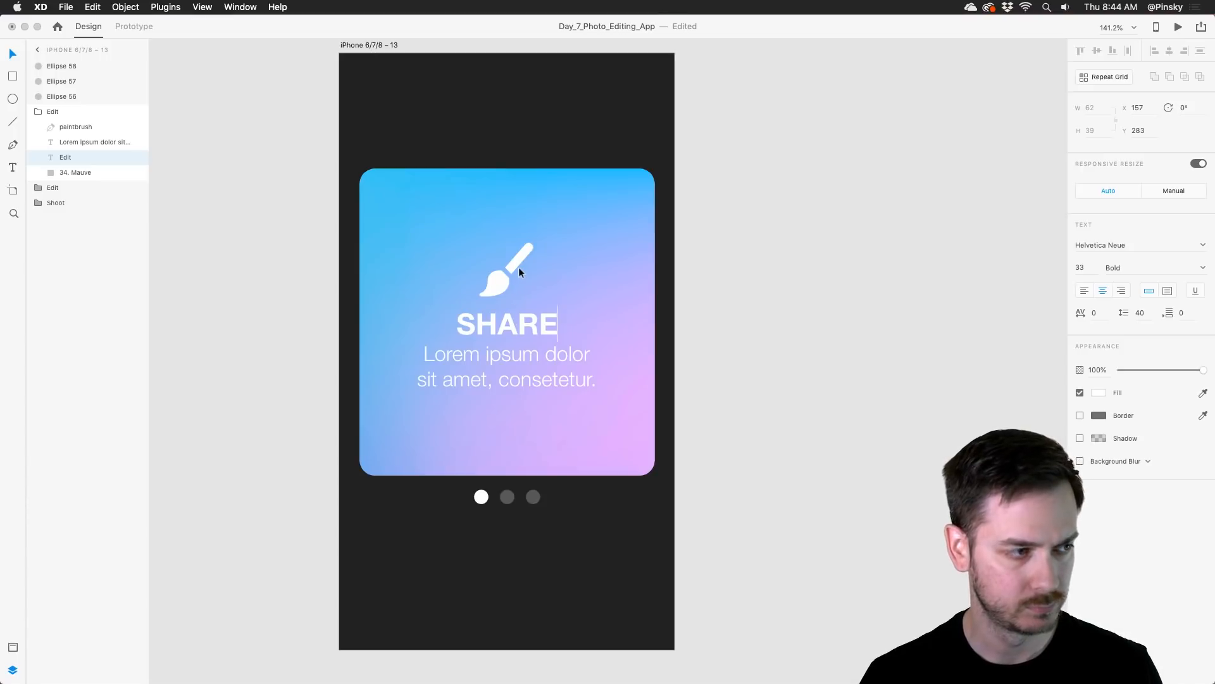
key("Escape")
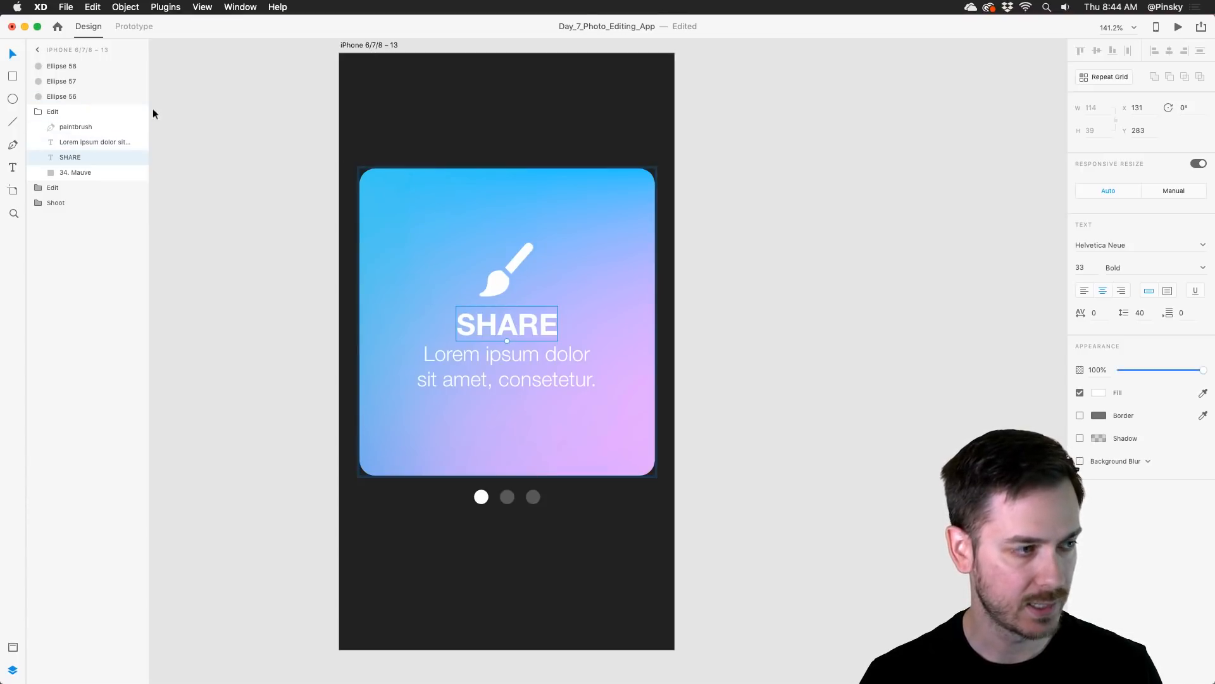
Step: Hide the upper Edit group and change the title text in the lower Edit group to EDIT
left_click(136, 112)
left_click(526, 335)
double_click(523, 328)
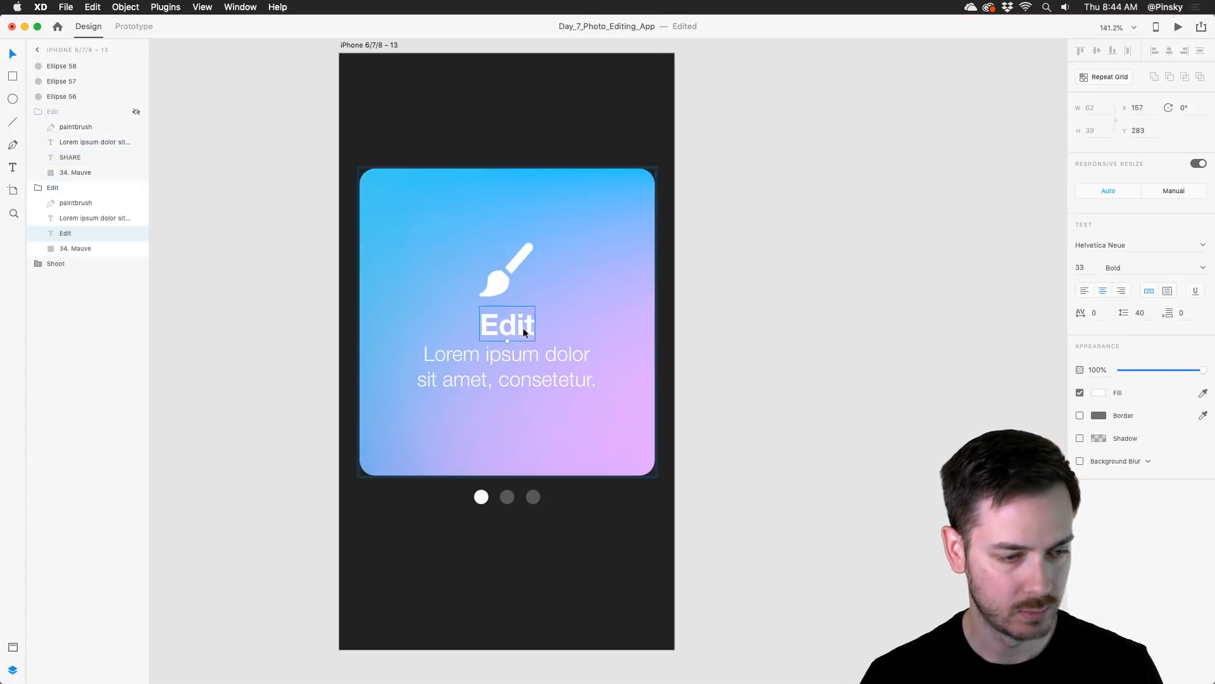
double_click(521, 324)
key("super+a")
type("EDIT")
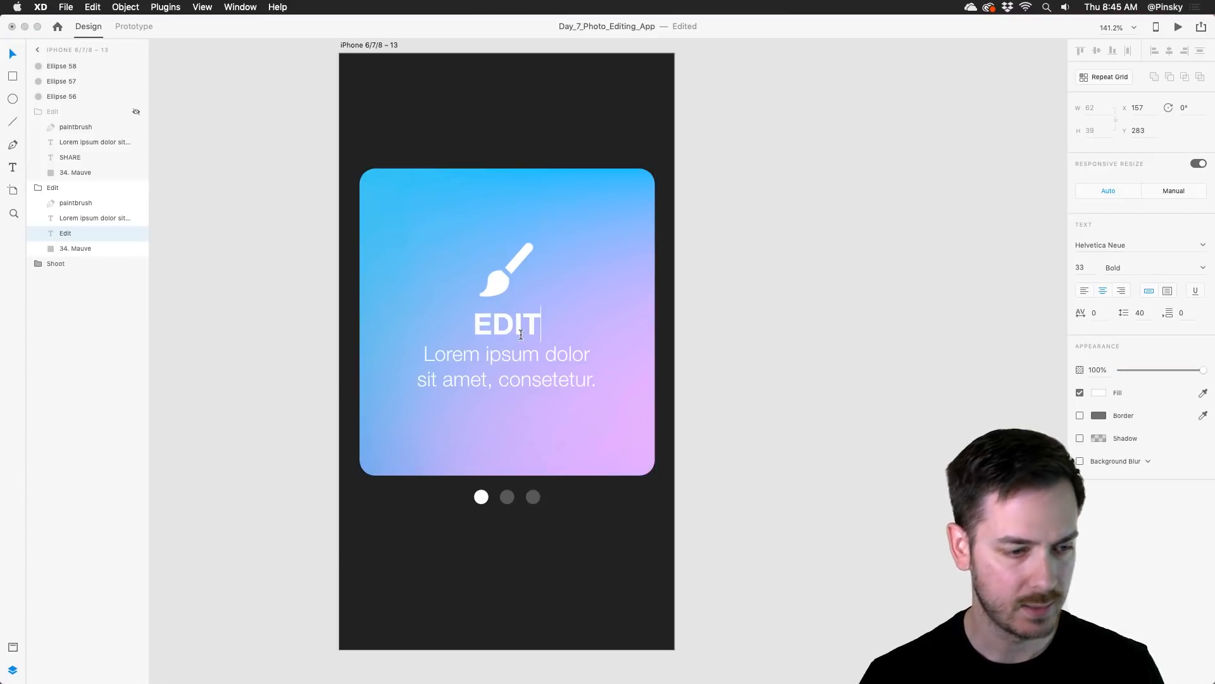
key("Escape")
left_click(37, 265)
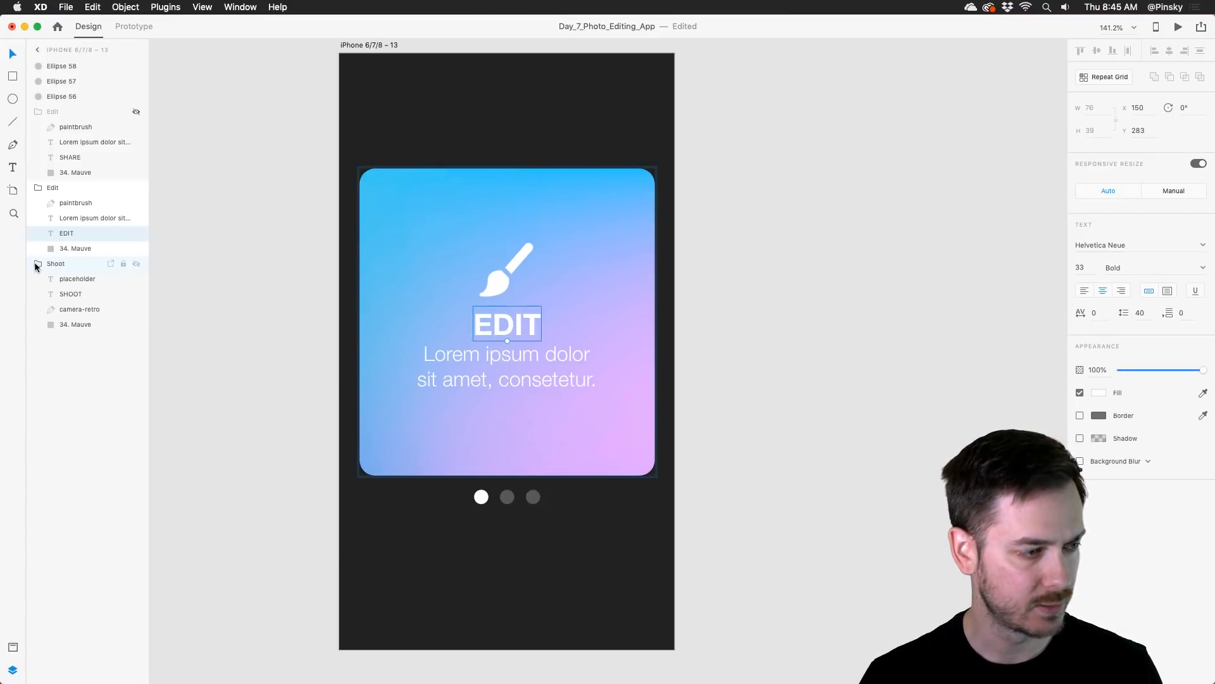
left_click(37, 264)
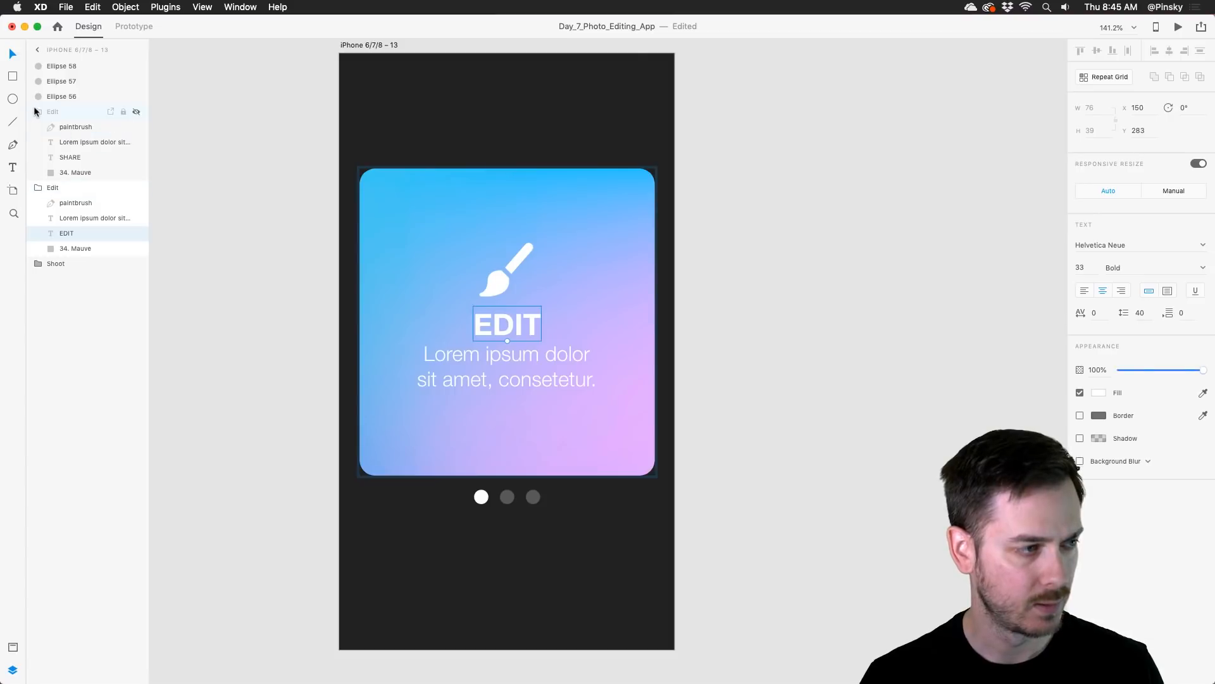
Step: Rename the hidden upper group as Share and make it visible again
left_click(48, 117)
double_click(48, 118)
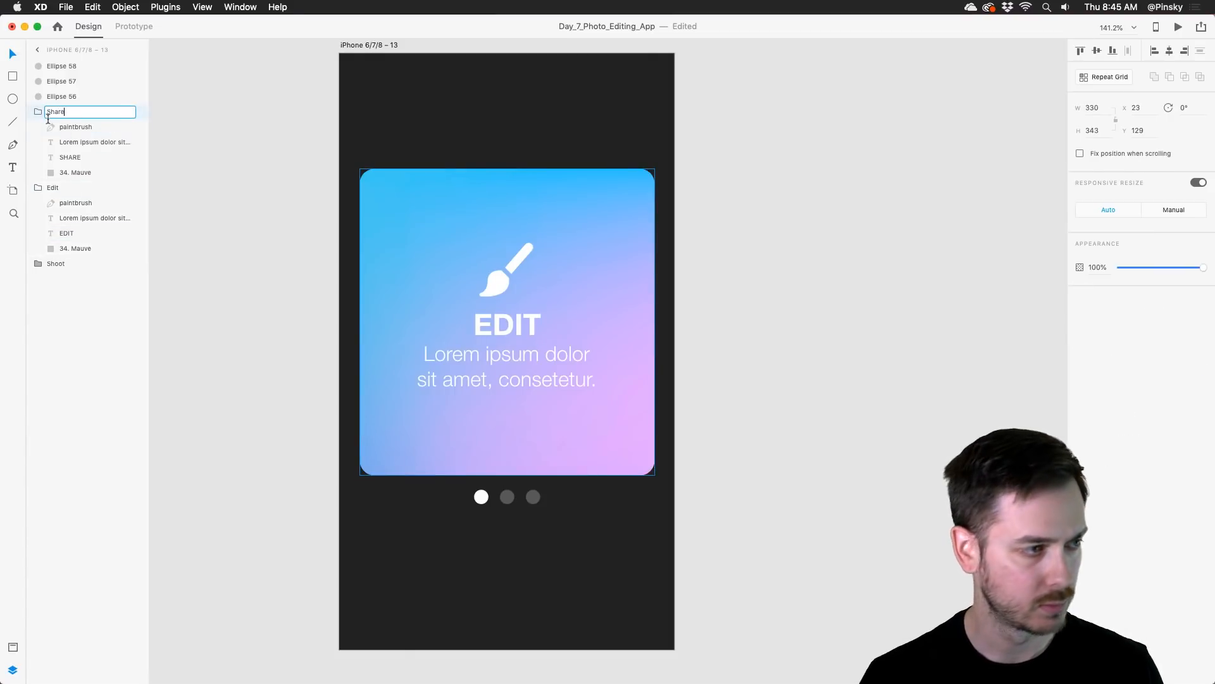
type("Share")
key("Return")
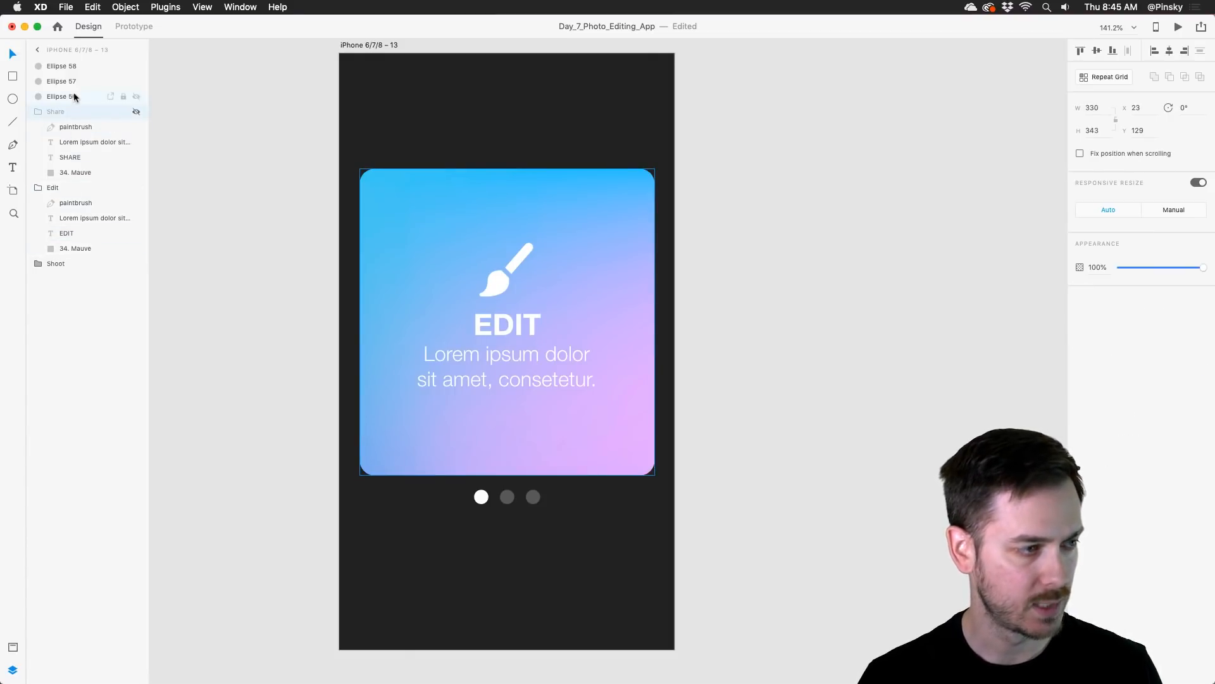
left_click(135, 112)
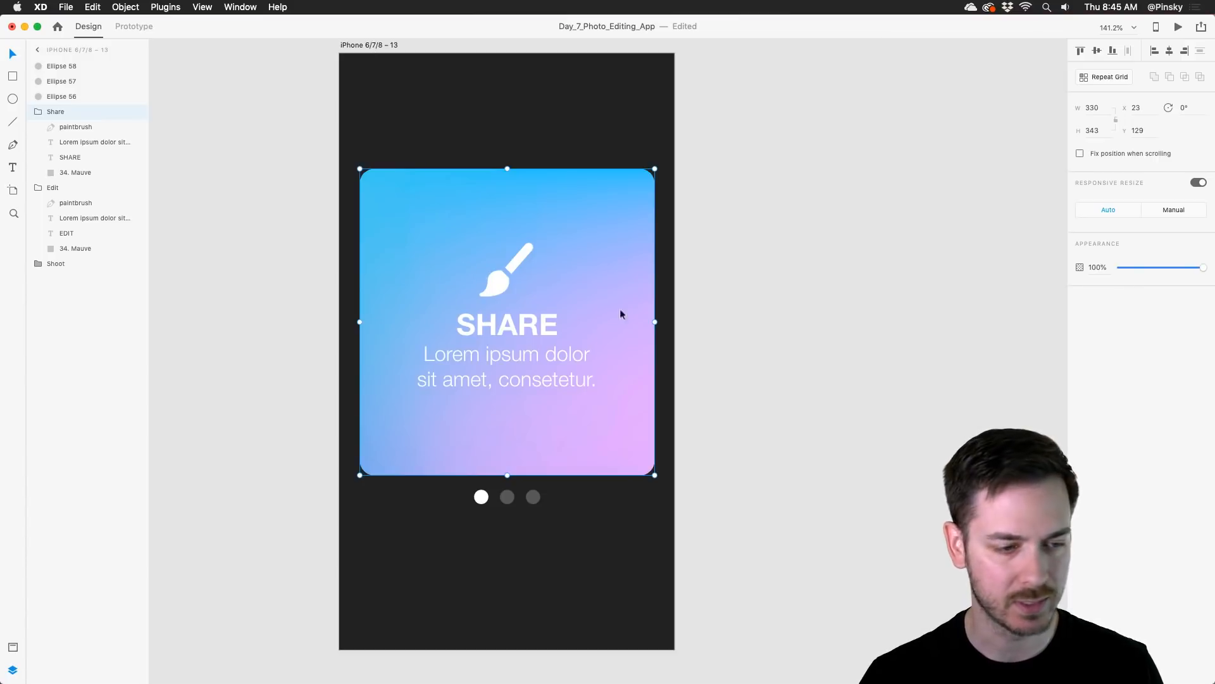
Step: Switch to IconJar, search for share, and bring the solid share-alt icon into the Share group at 60 × 60 over the paintbrush
key("super+Tab")
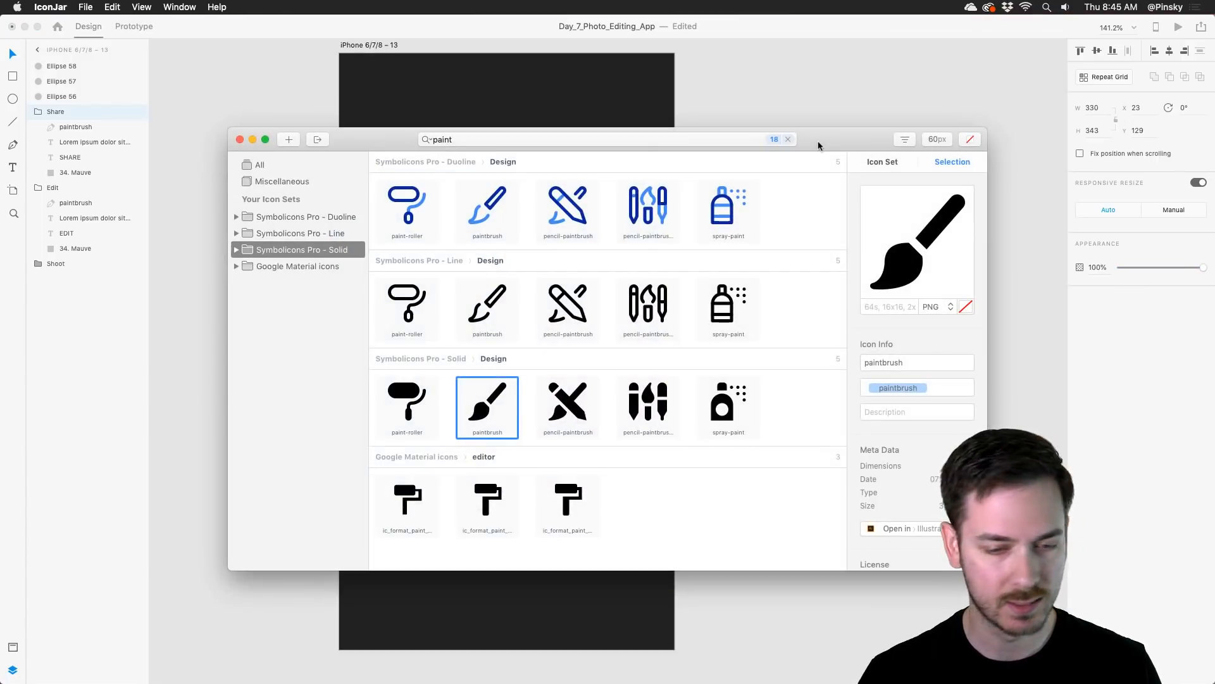
left_click(724, 145)
type("share")
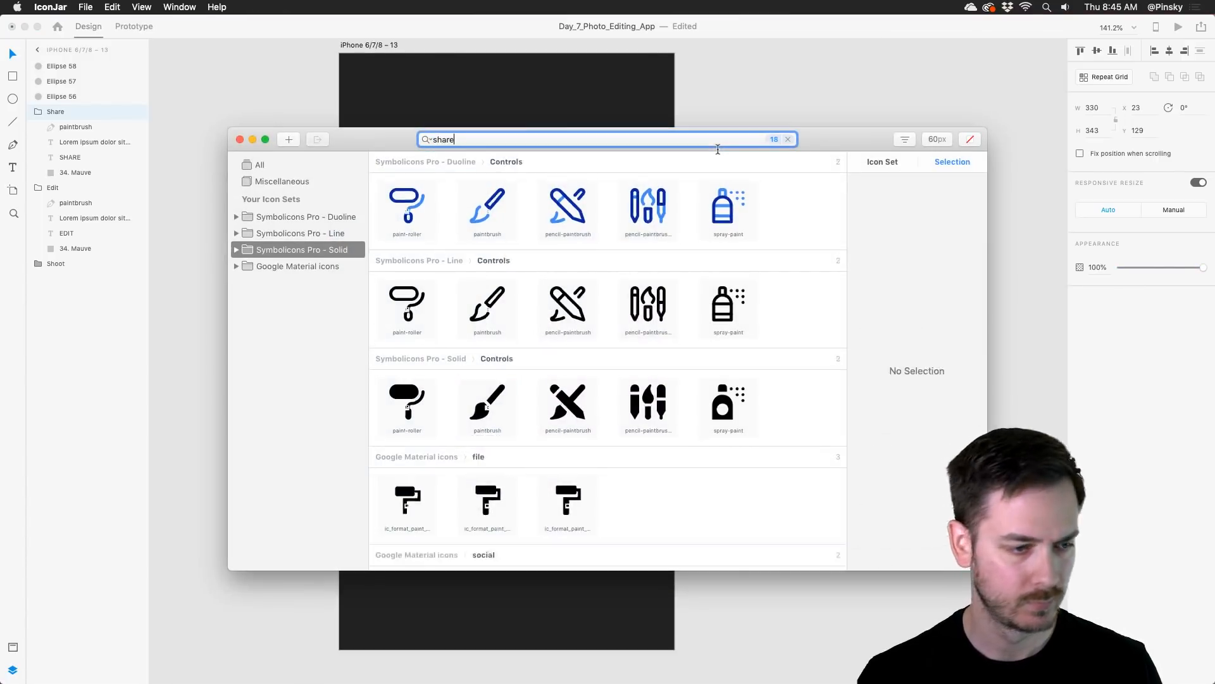
mouse_move(488, 404)
left_mouse_down()
mouse_move(716, 259)
mouse_move(722, 267)
mouse_move(512, 273)
mouse_move(541, 306)
left_mouse_up()
left_click_drag(82, 66, 87, 132)
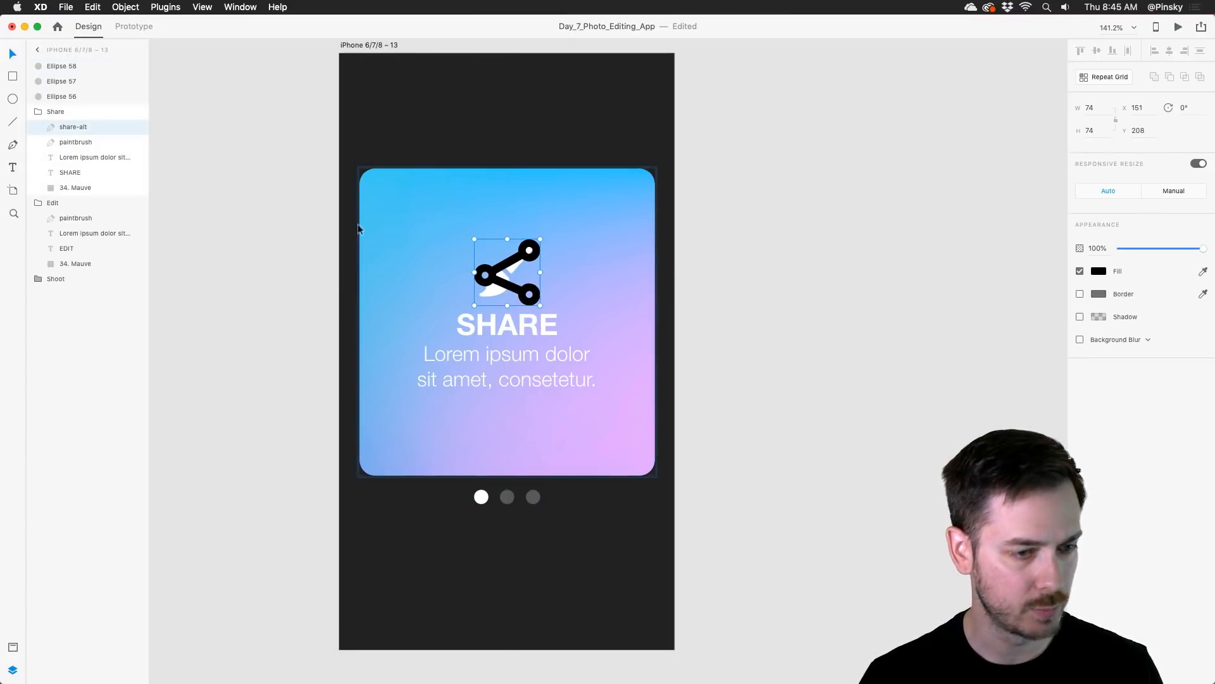
mouse_move(540, 305)
left_mouse_down()
mouse_move(526, 284)
mouse_move(535, 297)
left_mouse_up()
key("super+z")
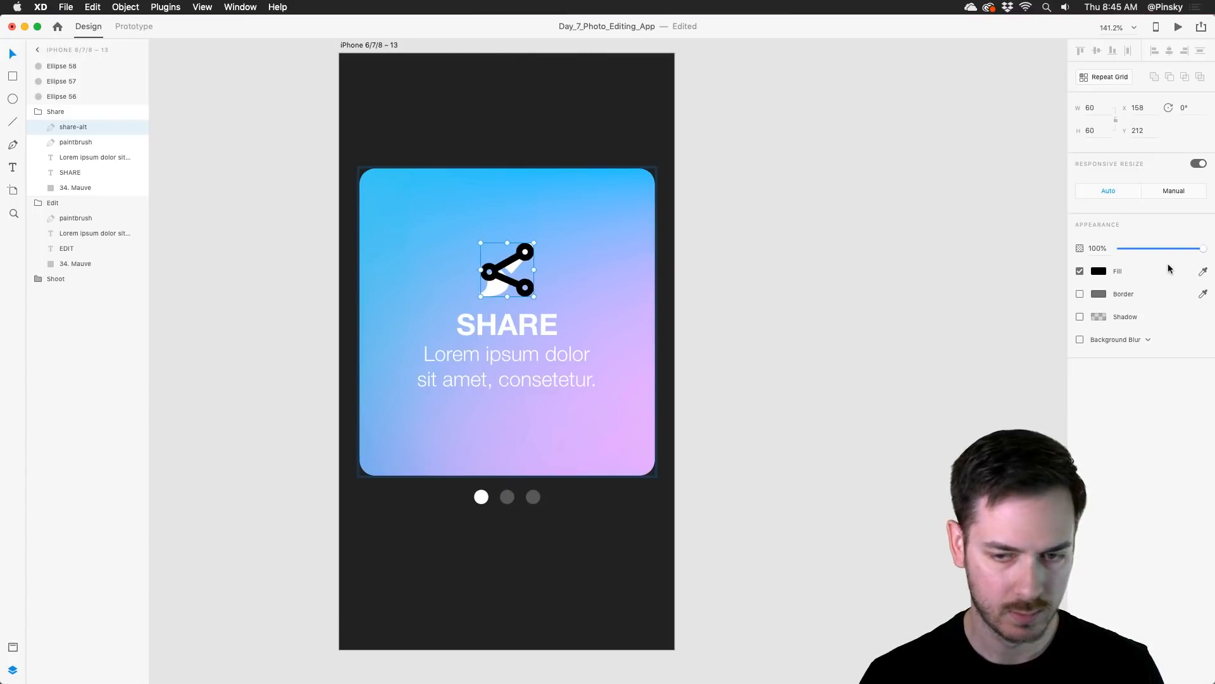
Step: Fill the share icon with white (#FFFFFF) and delete the paintbrush icon from the Share group
left_click(1098, 271)
left_click_drag(1006, 263, 901, 169)
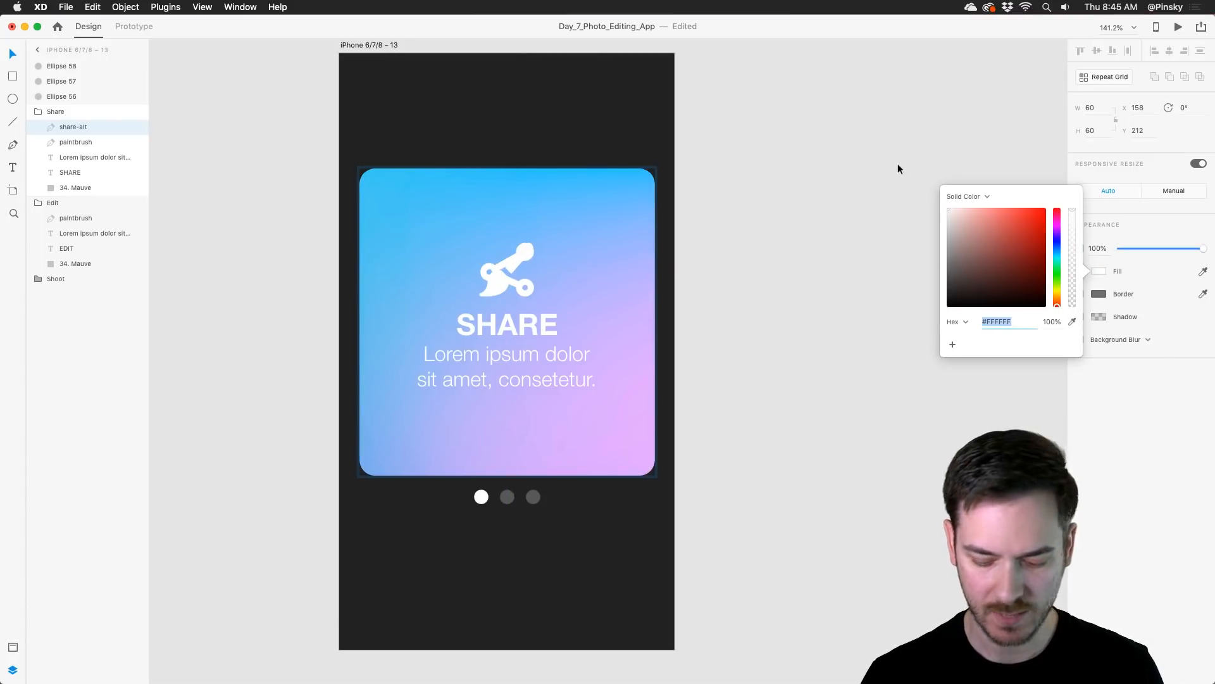
left_click(74, 141)
key("Delete")
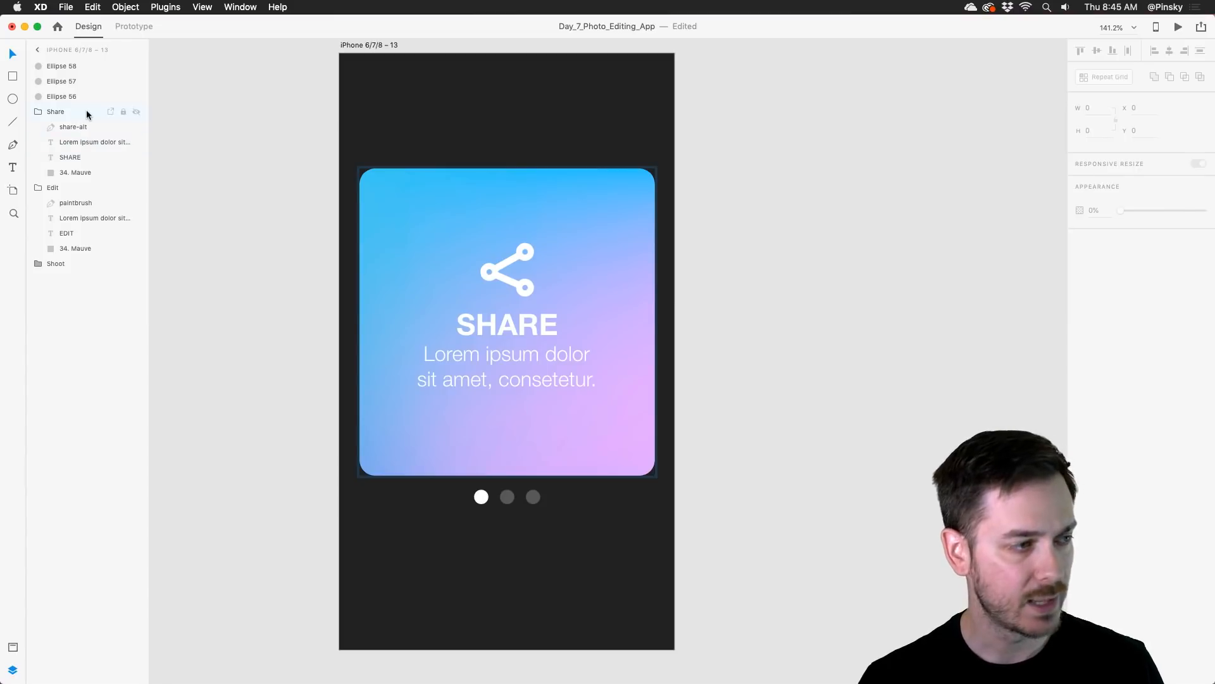
Step: Group the Share, Edit and Shoot groups together and name the new group Card
left_click(86, 113)
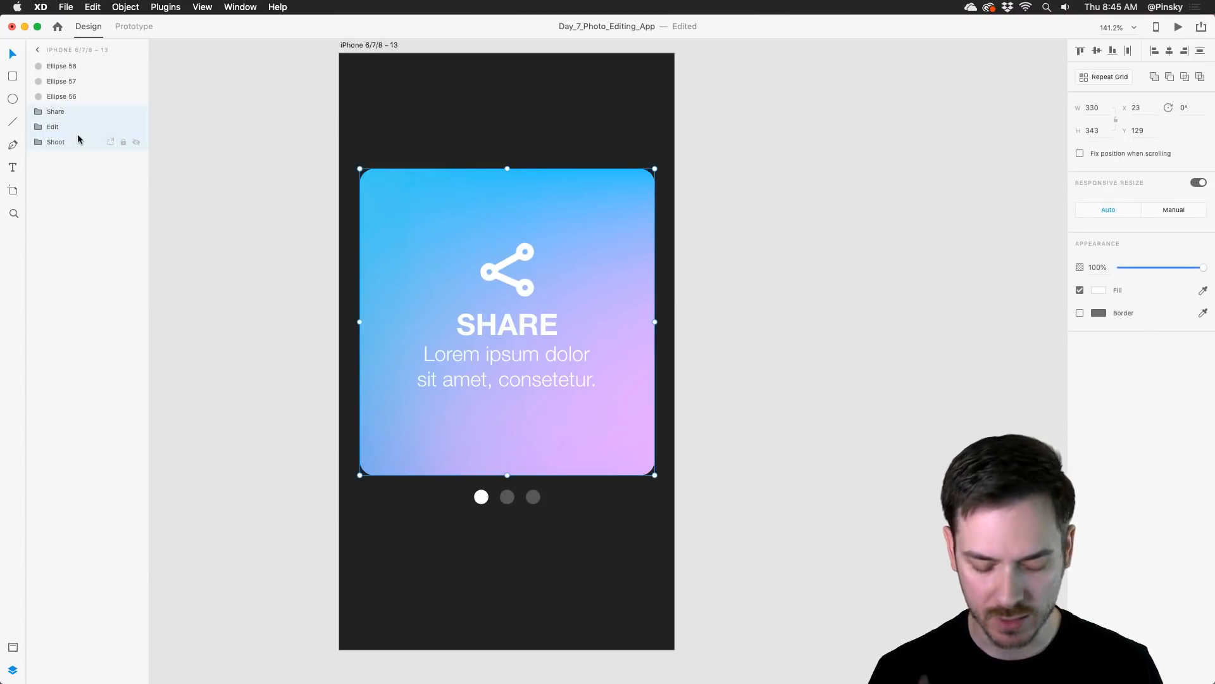
key("super+g")
double_click(54, 112)
type("Card")
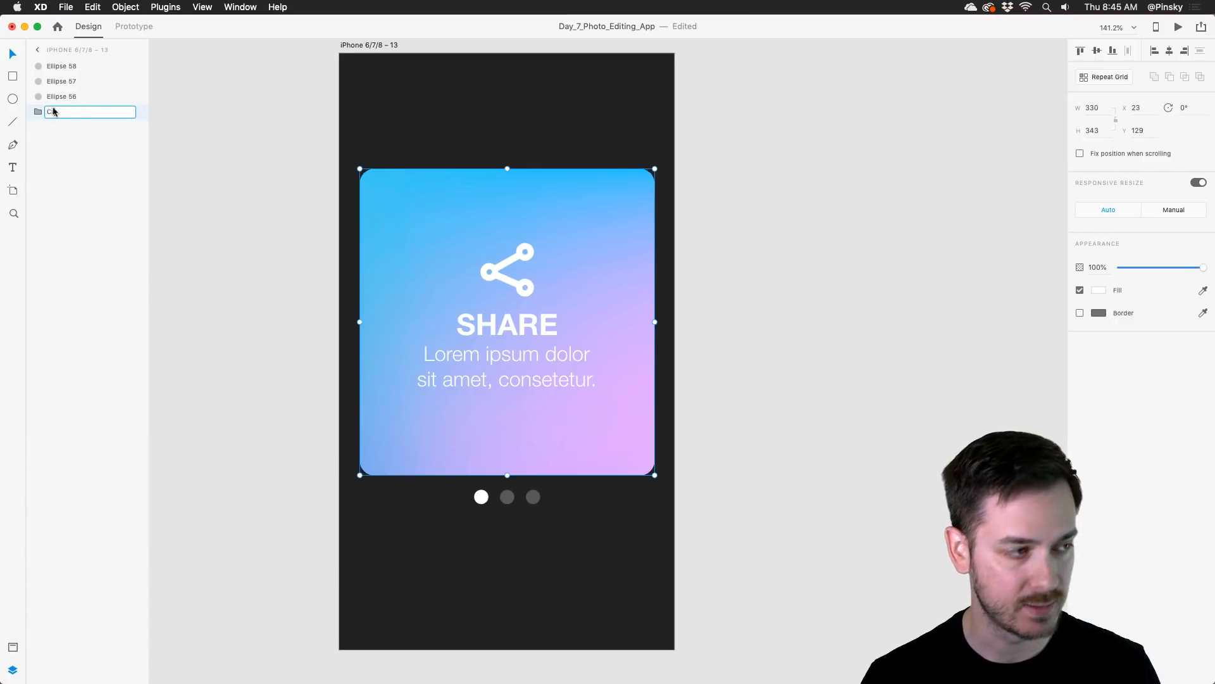
key("Return")
Step: Hide the Share card inside the Card group and move the Edit card just to the right of the Shoot card
double_click(68, 111)
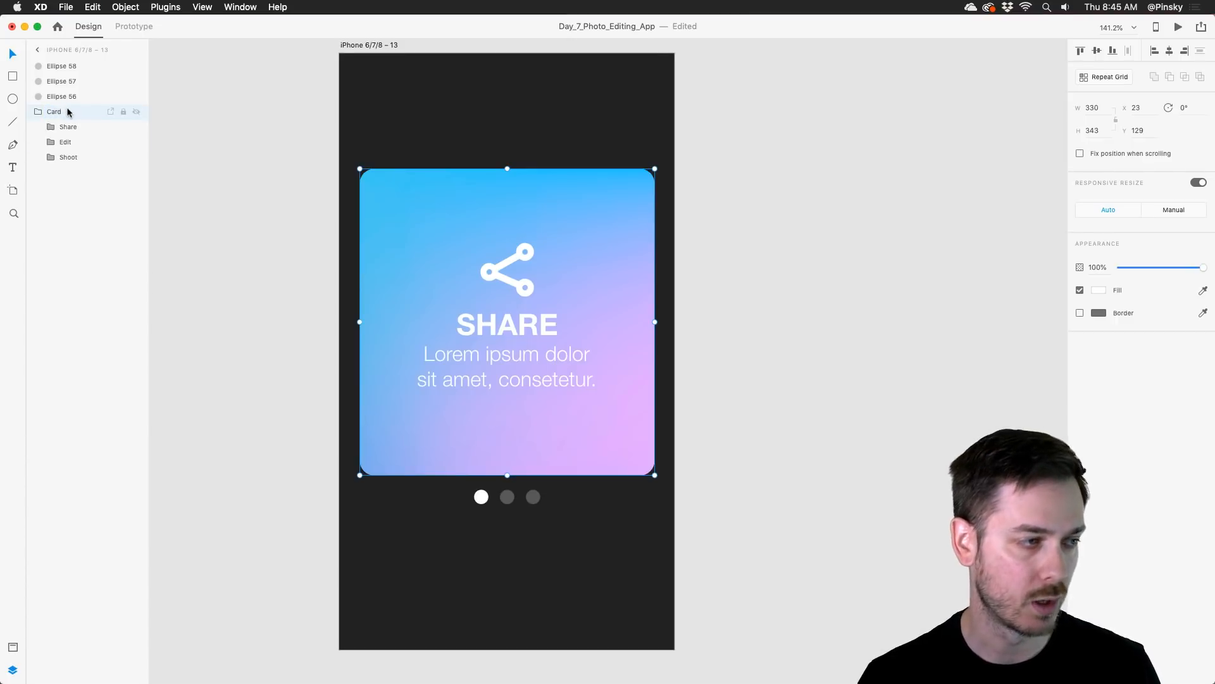
left_click(71, 141)
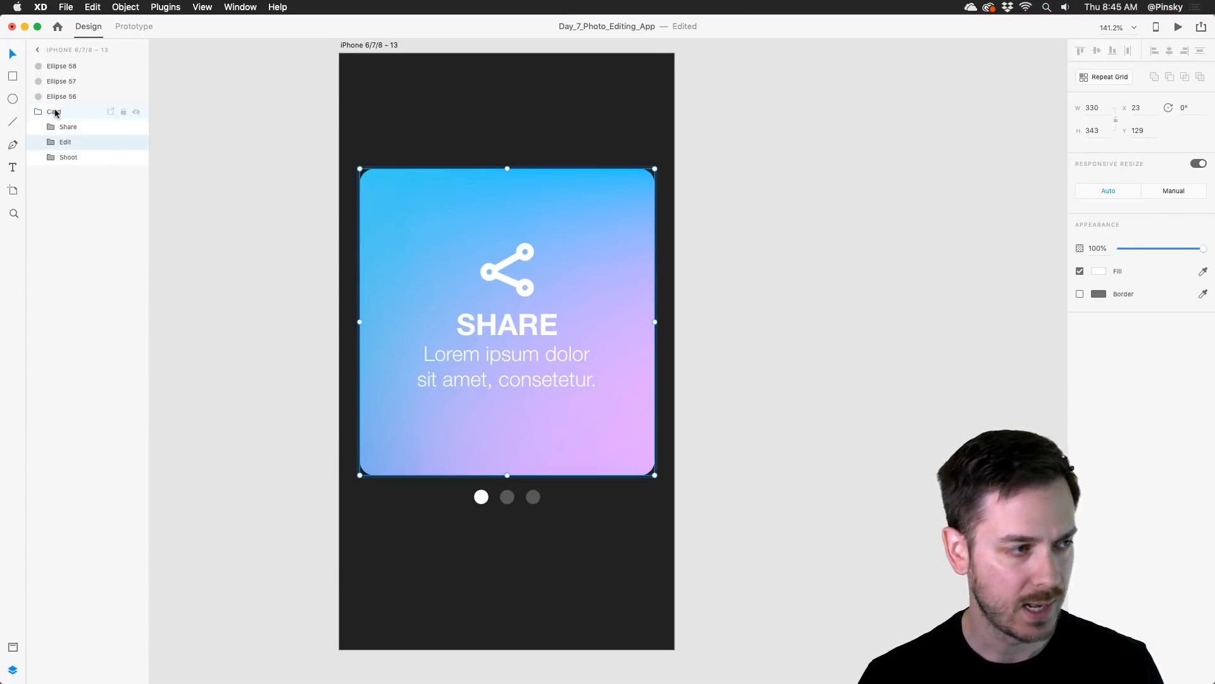
left_click(139, 128)
left_click_drag(422, 207, 724, 195)
Step: Show the Share card again and place it to the right of the Edit card at X 701
left_click(64, 126)
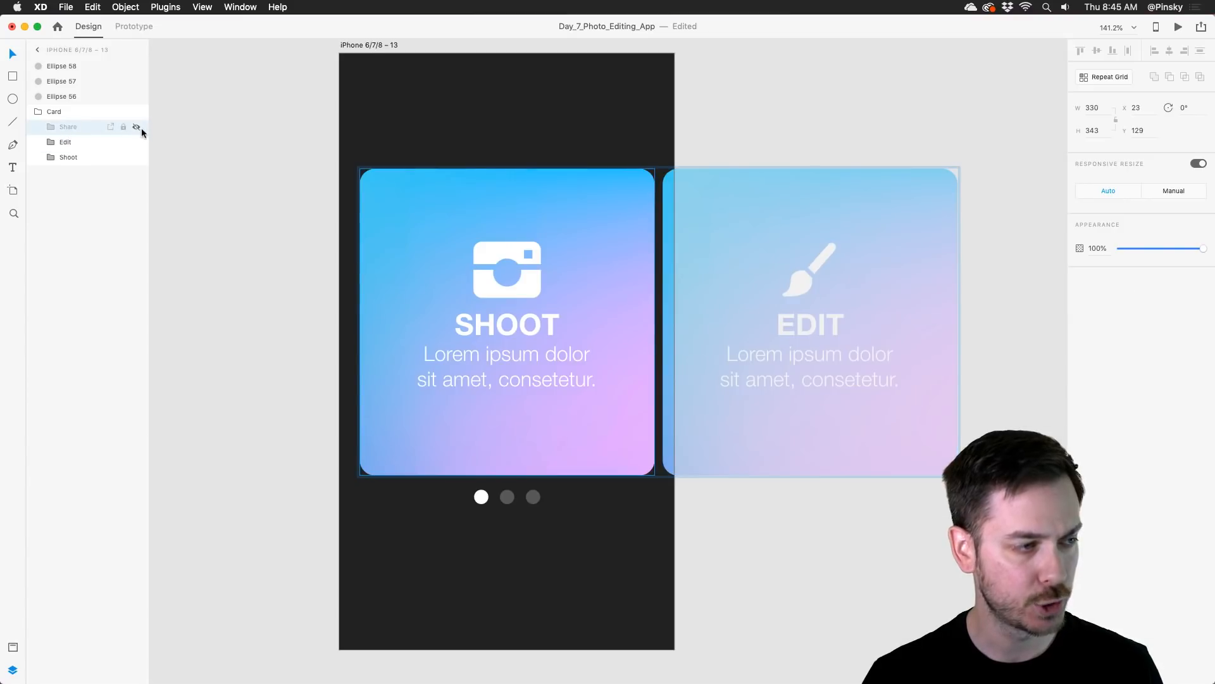
left_click(137, 127)
left_click_drag(385, 189, 993, 215)
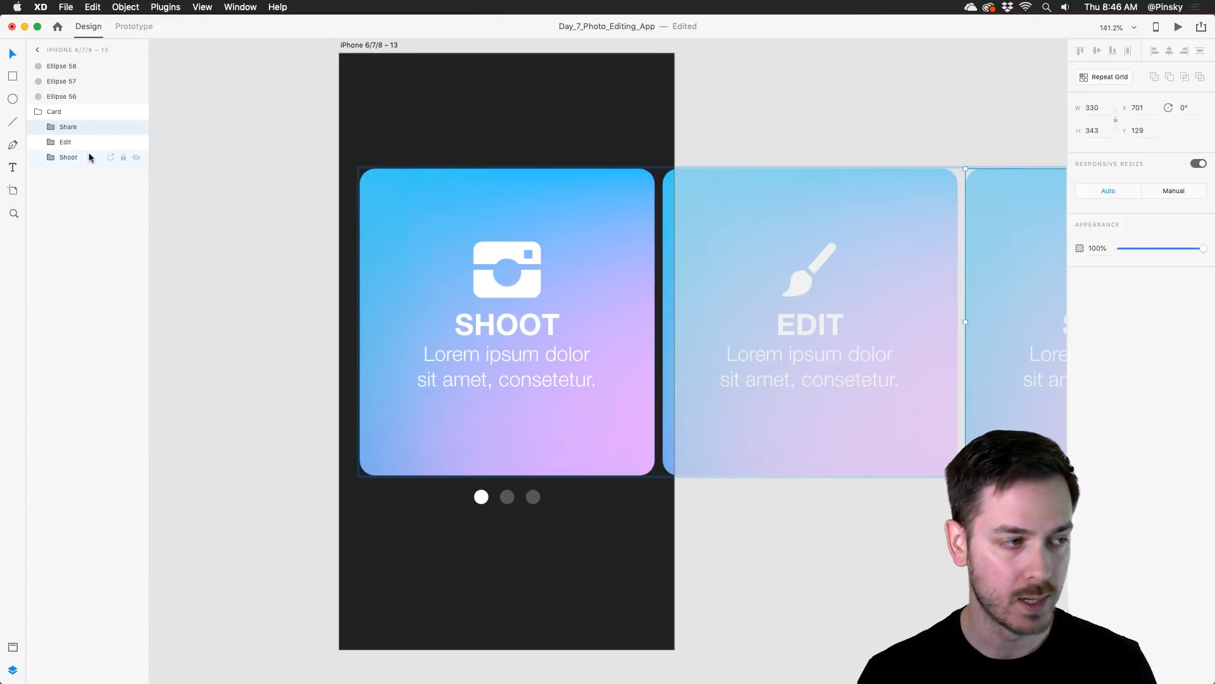
Step: Duplicate the iPhone 6/7/8 – 13 artboard to its right and move the copy's Card group left to X -316
scroll(487, 269, "down", 1)
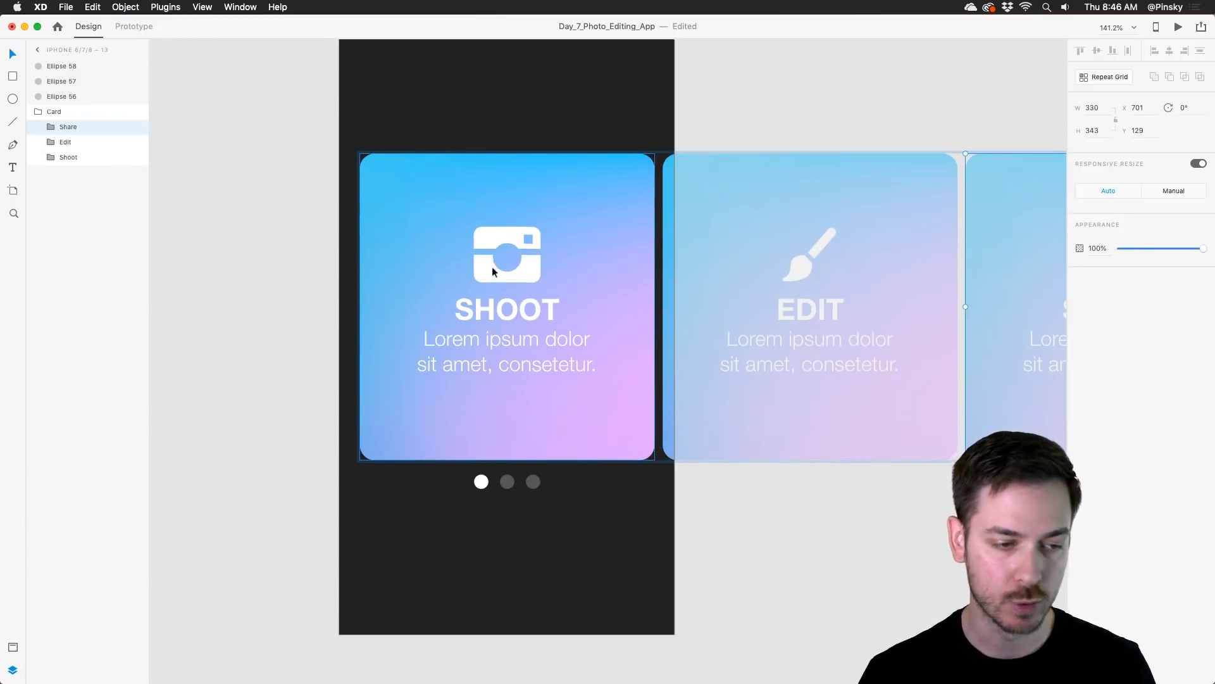
scroll(491, 270, "right", 2)
scroll(491, 270, "right", 1)
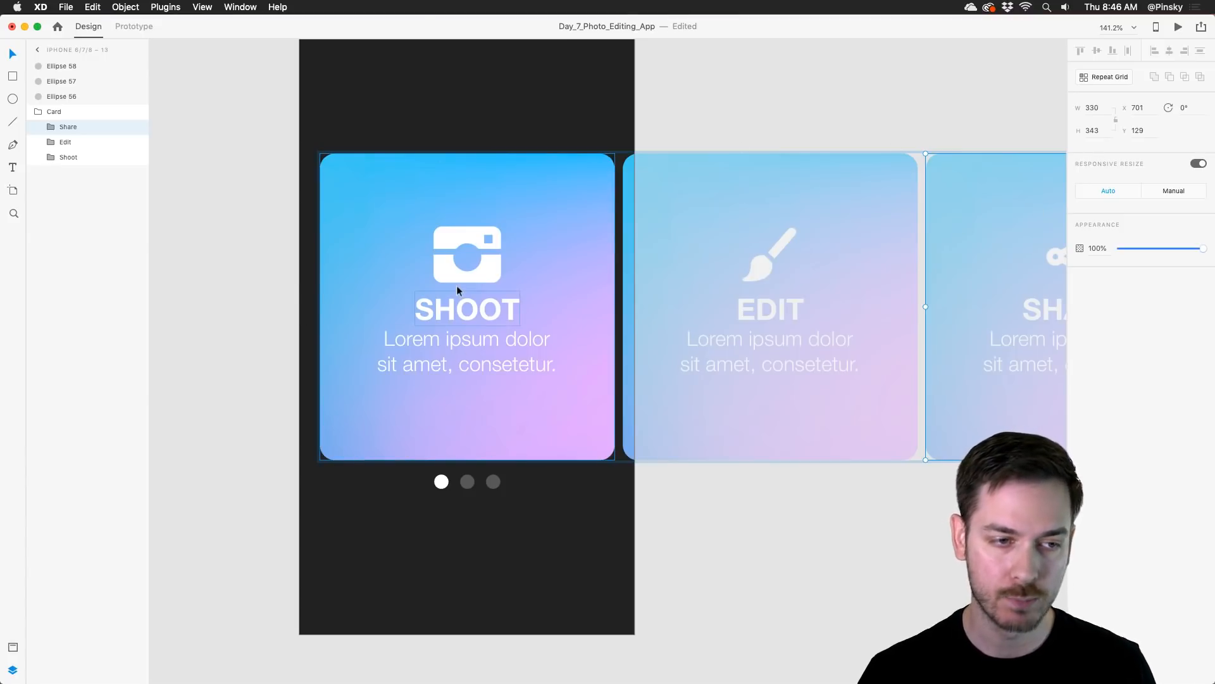
left_click(464, 116)
scroll(464, 116, "down", 3)
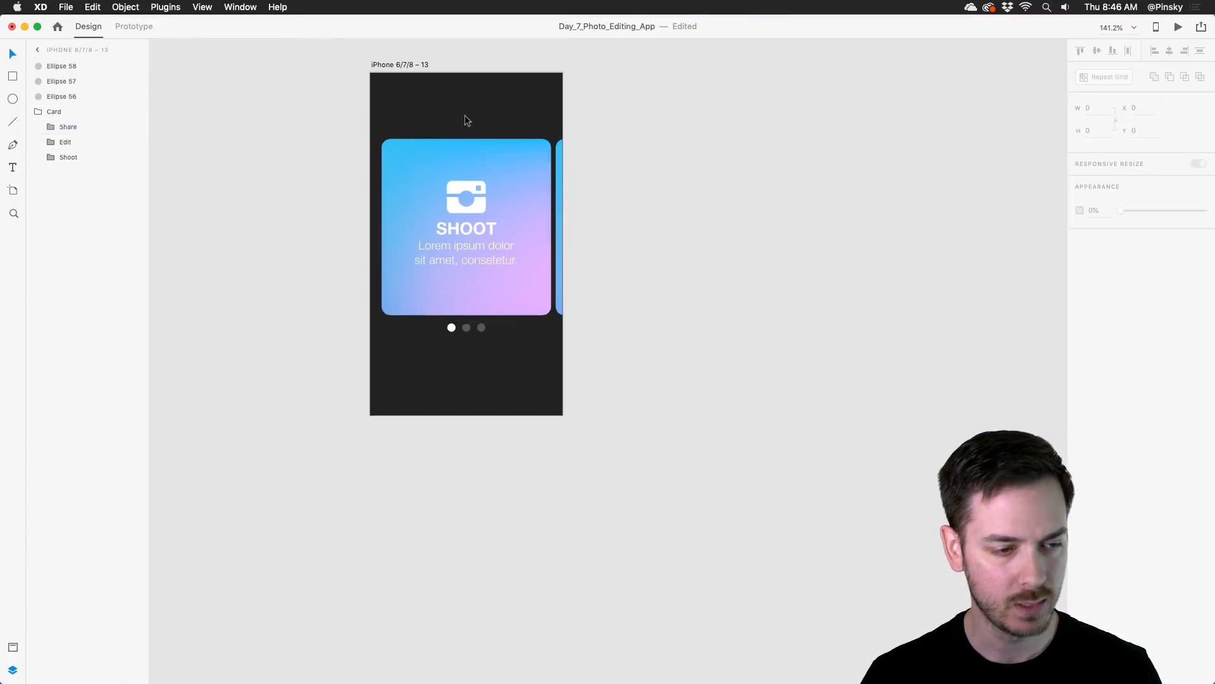
left_click_drag(485, 130, 437, 184)
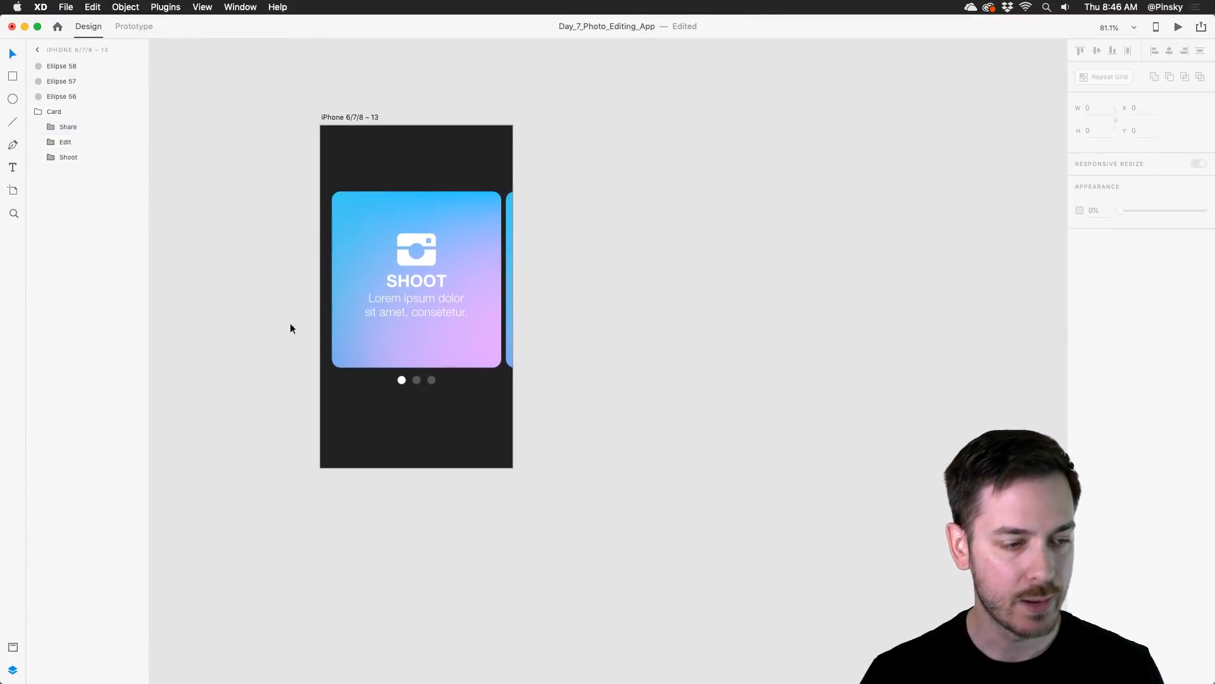
left_click(342, 117)
left_click_drag(342, 116, 570, 113)
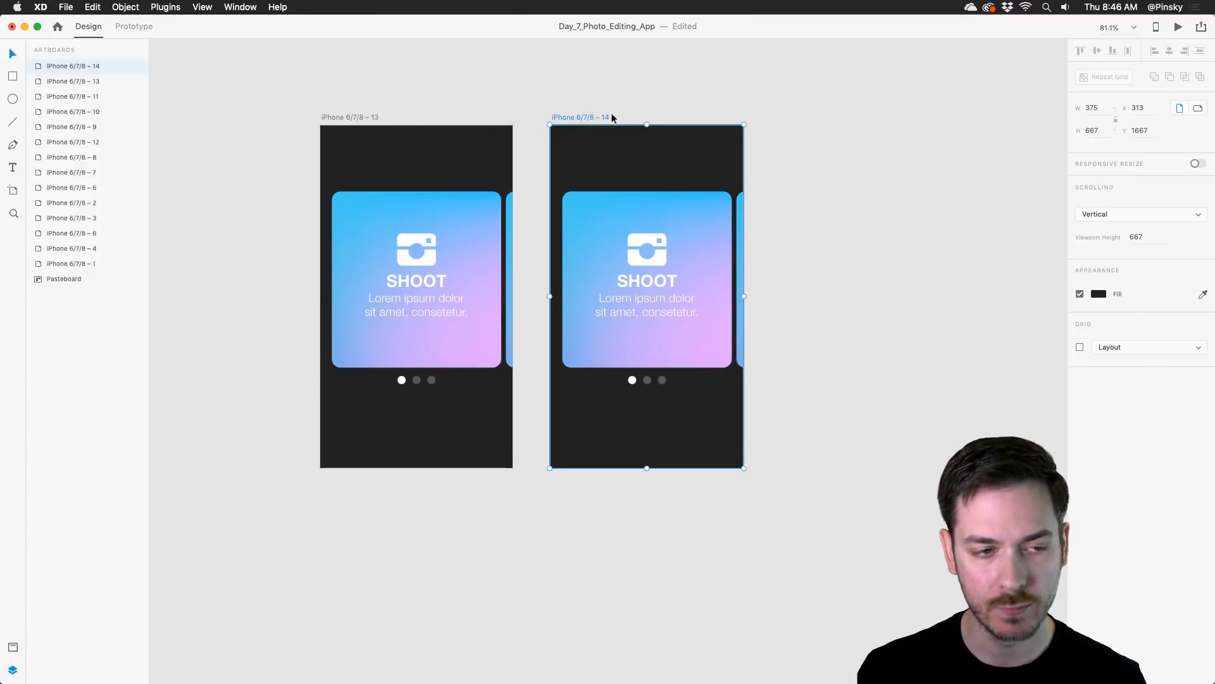
left_click(671, 275)
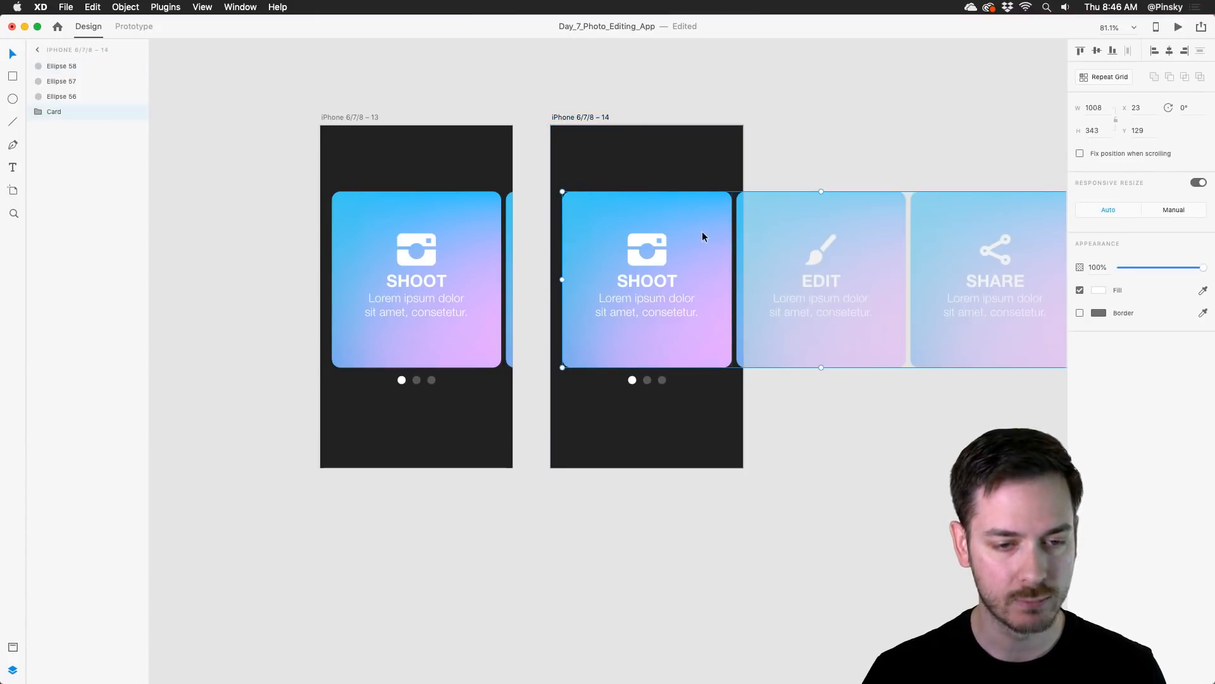
left_click_drag(703, 236, 530, 243)
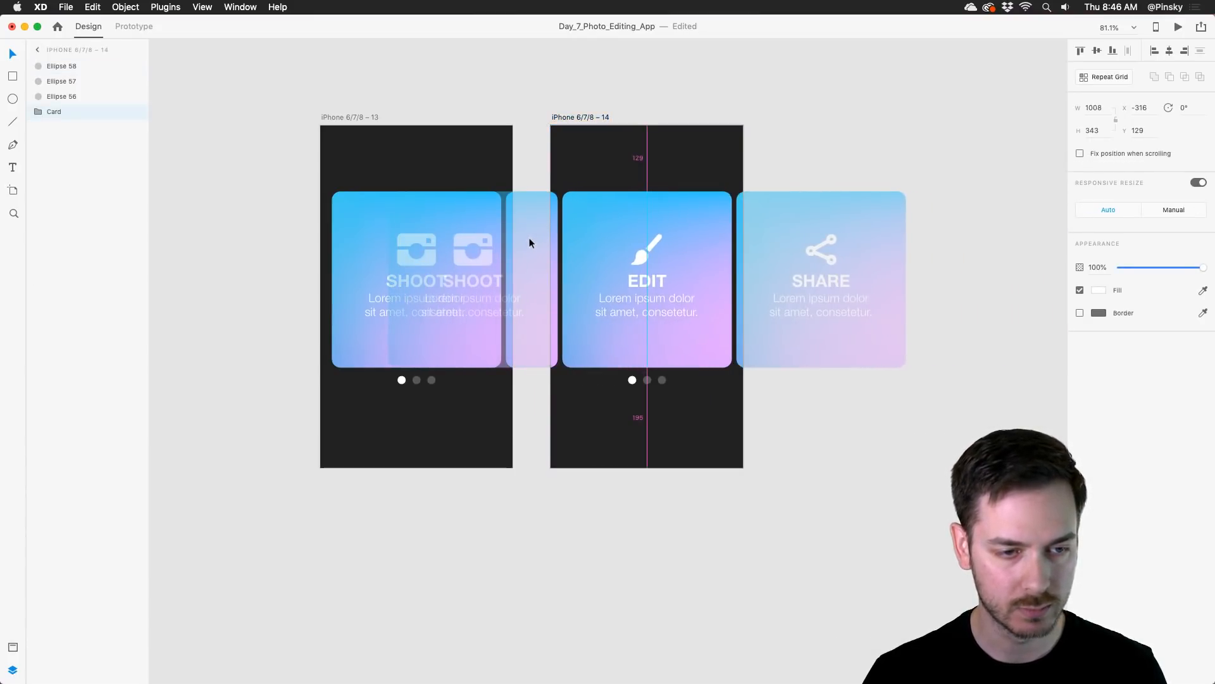
Step: On the iPhone 6/7/8 – 14 artboard, set the middle page dot to 100% opacity and the first dot to 24%
left_click(647, 380)
scroll(647, 379, "up", 5)
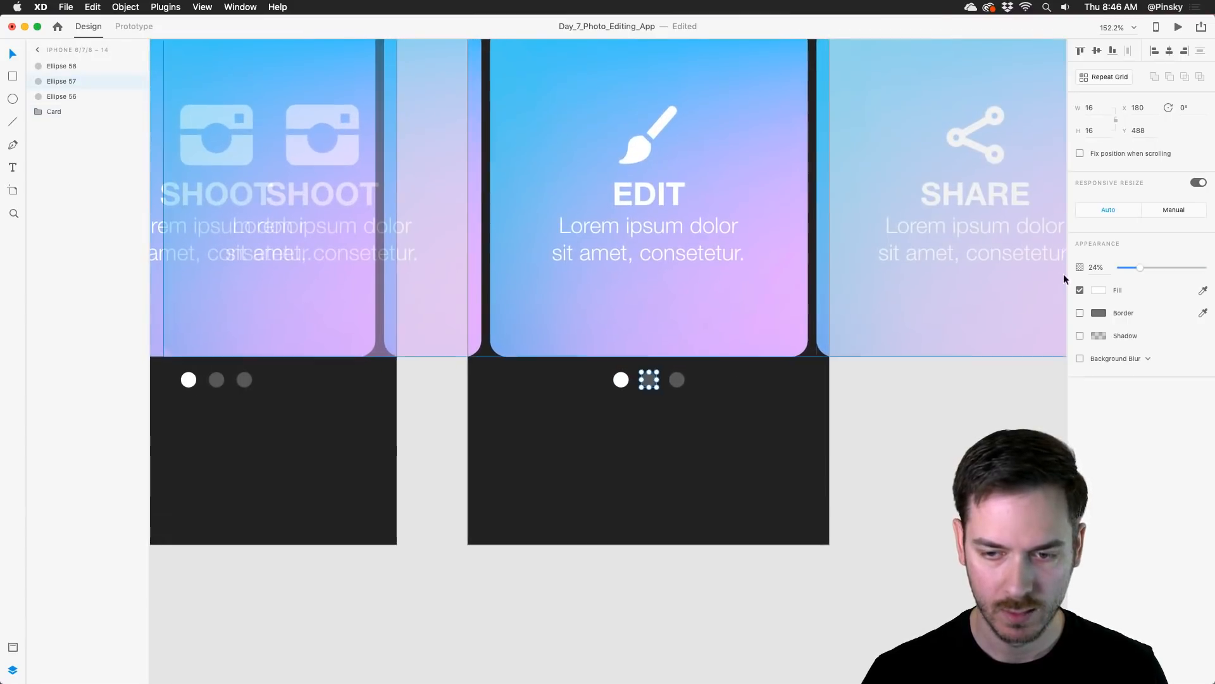
left_click_drag(1147, 268, 1207, 268)
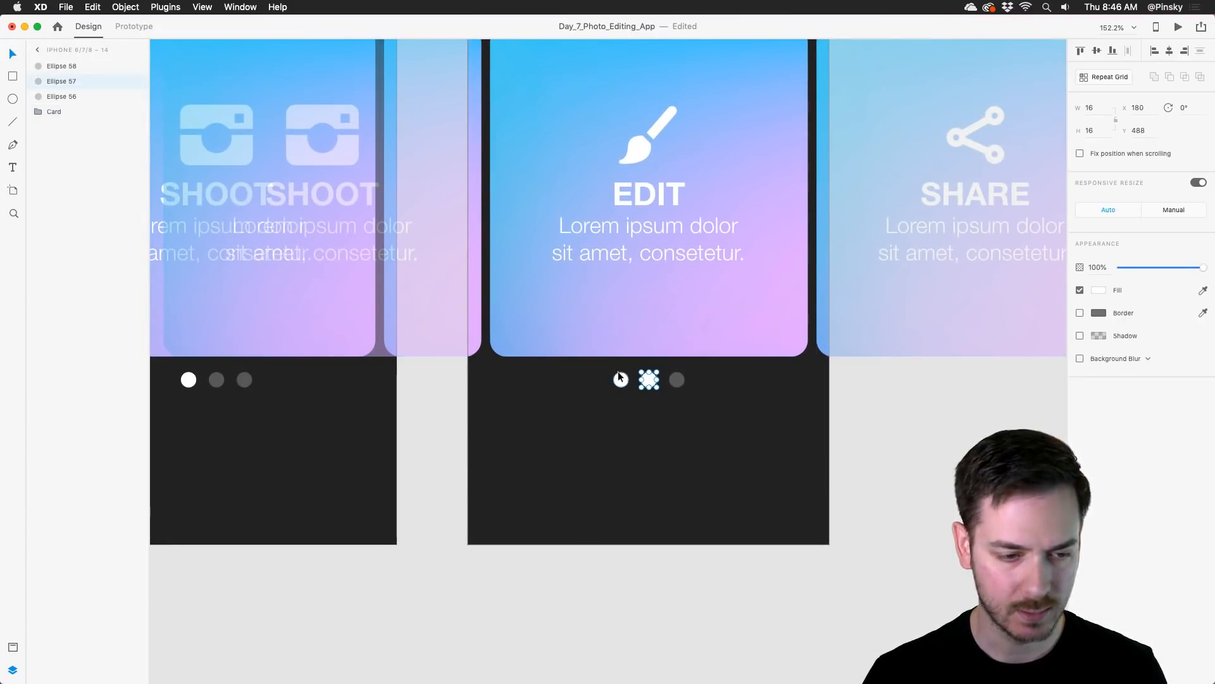
left_click(621, 378)
left_click(1102, 272)
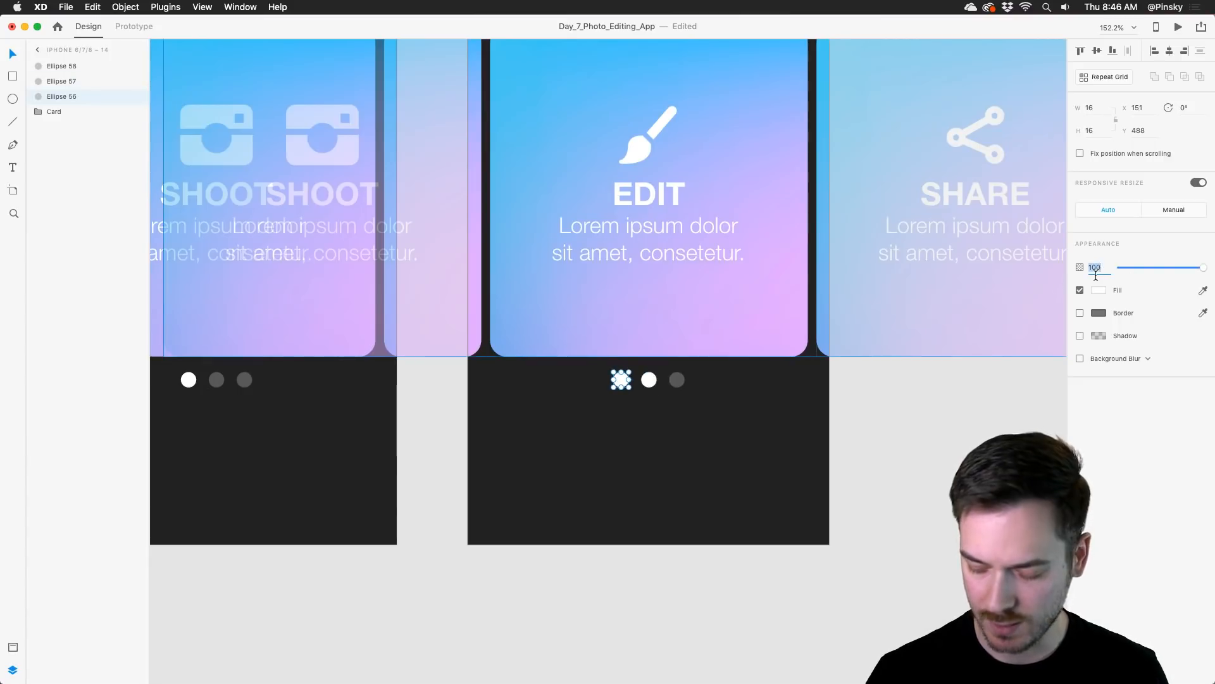
type("24")
key("Return")
scroll(527, 325, "down", 5)
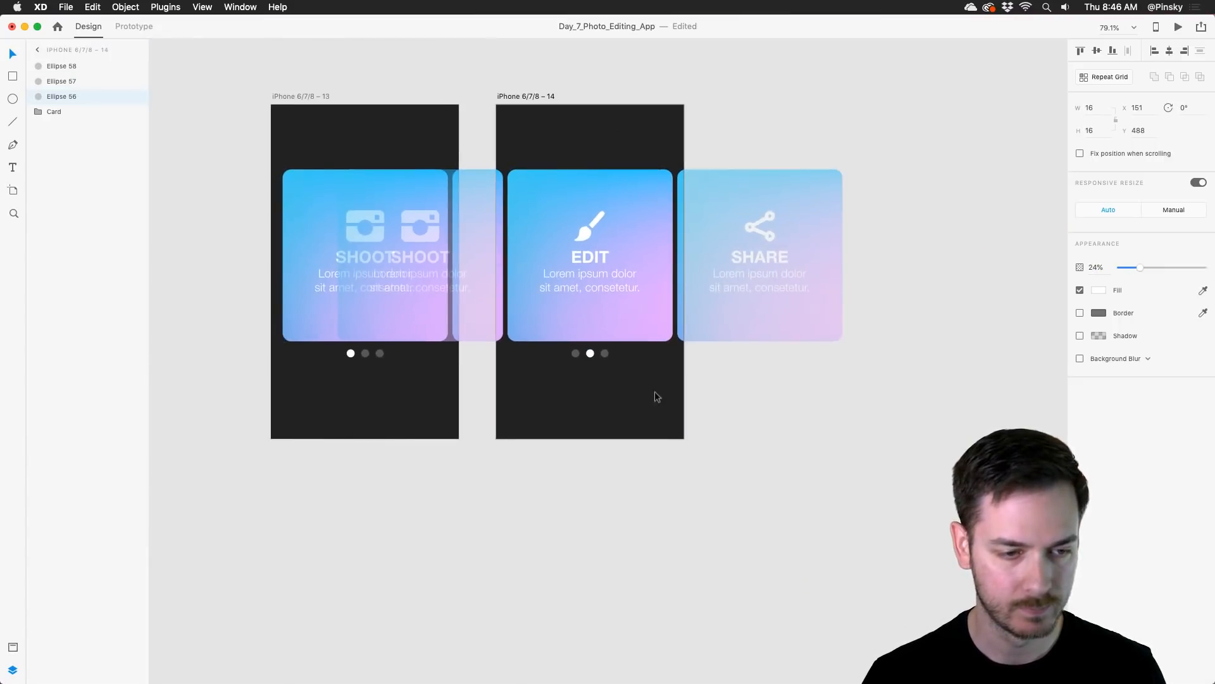
Step: Duplicate the iPhone 6/7/8 – 14 artboard to its right and move the copy's Card group left until the Share card is centred
left_click(654, 393)
left_click_drag(545, 98, 764, 81)
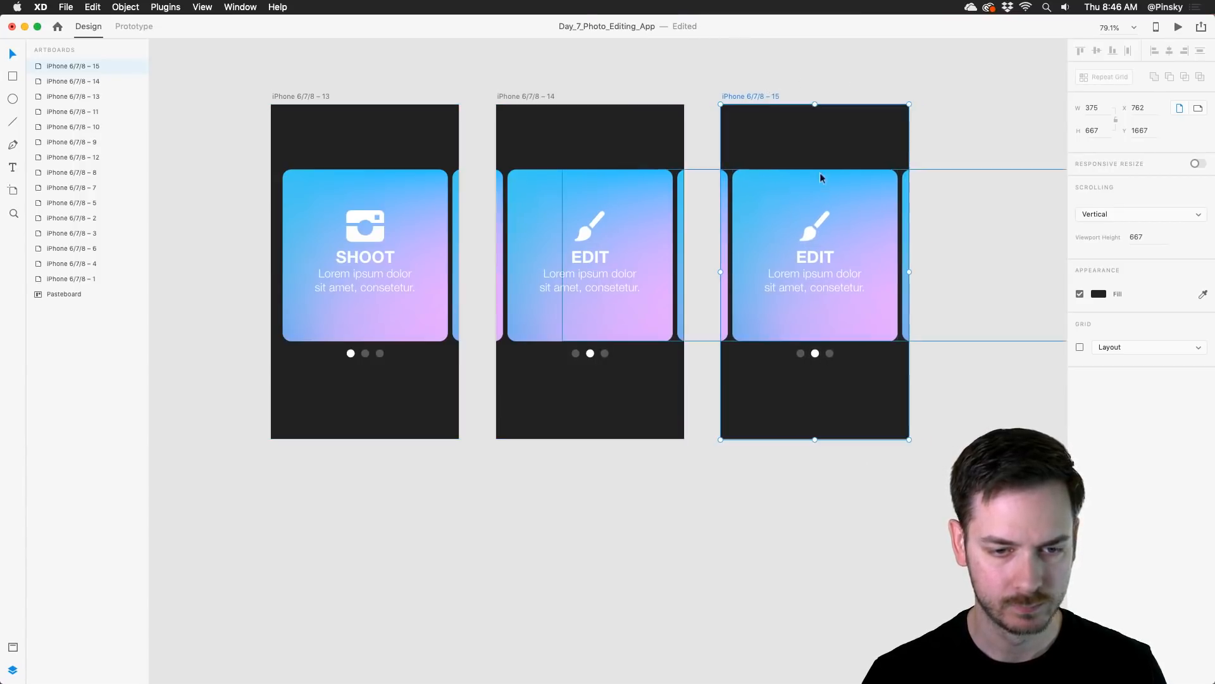
left_click(871, 233)
left_click_drag(872, 234, 709, 226)
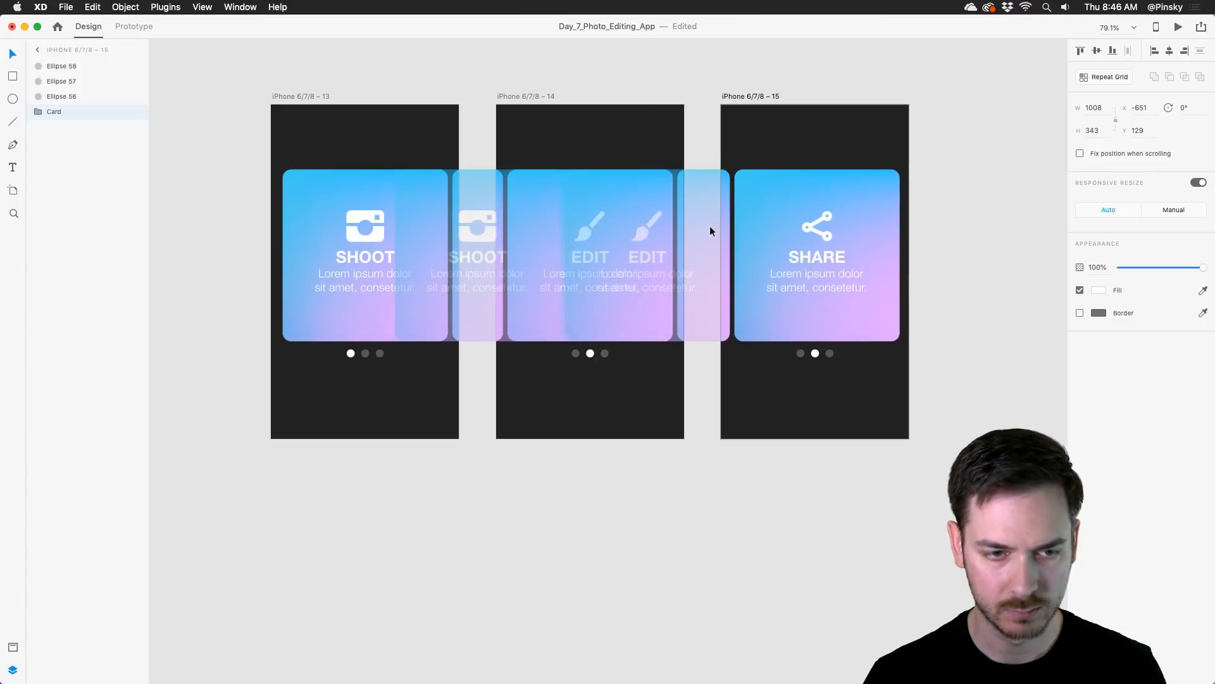
left_click_drag(710, 228, 709, 228)
Step: On the Share artboard, set the third page dot to 100% opacity and the middle dot to 24%
left_click(830, 353)
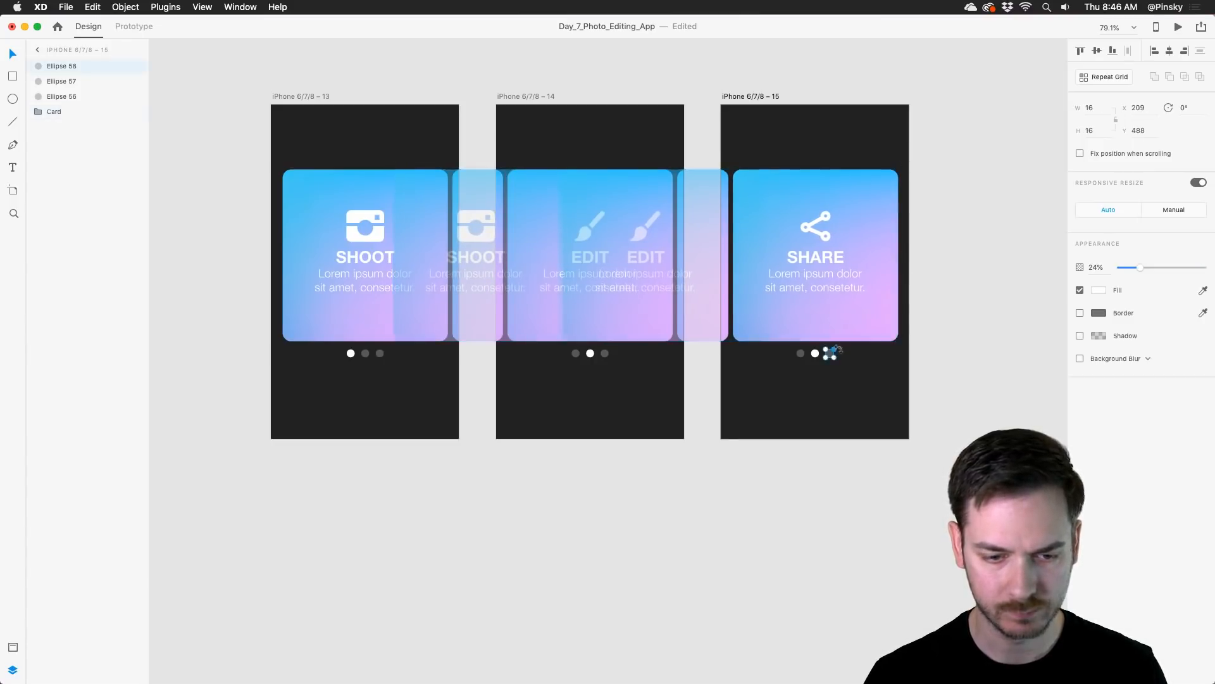
left_click_drag(1150, 269, 1206, 268)
left_click(817, 353)
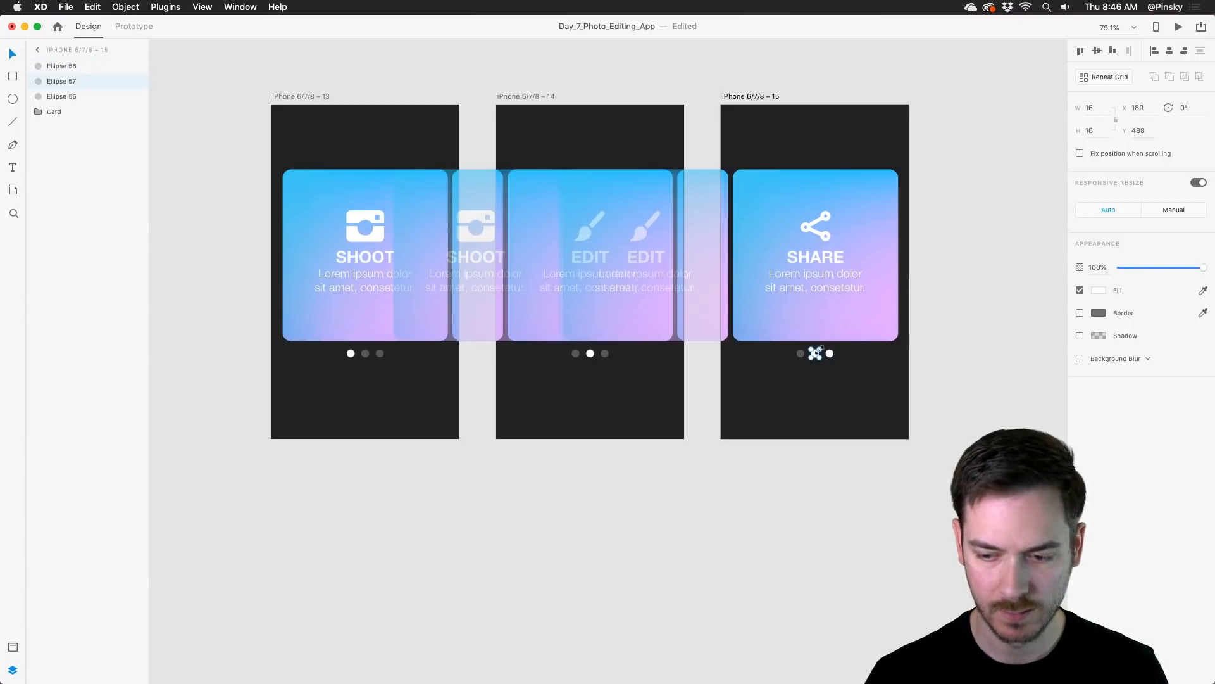
left_click(1095, 272)
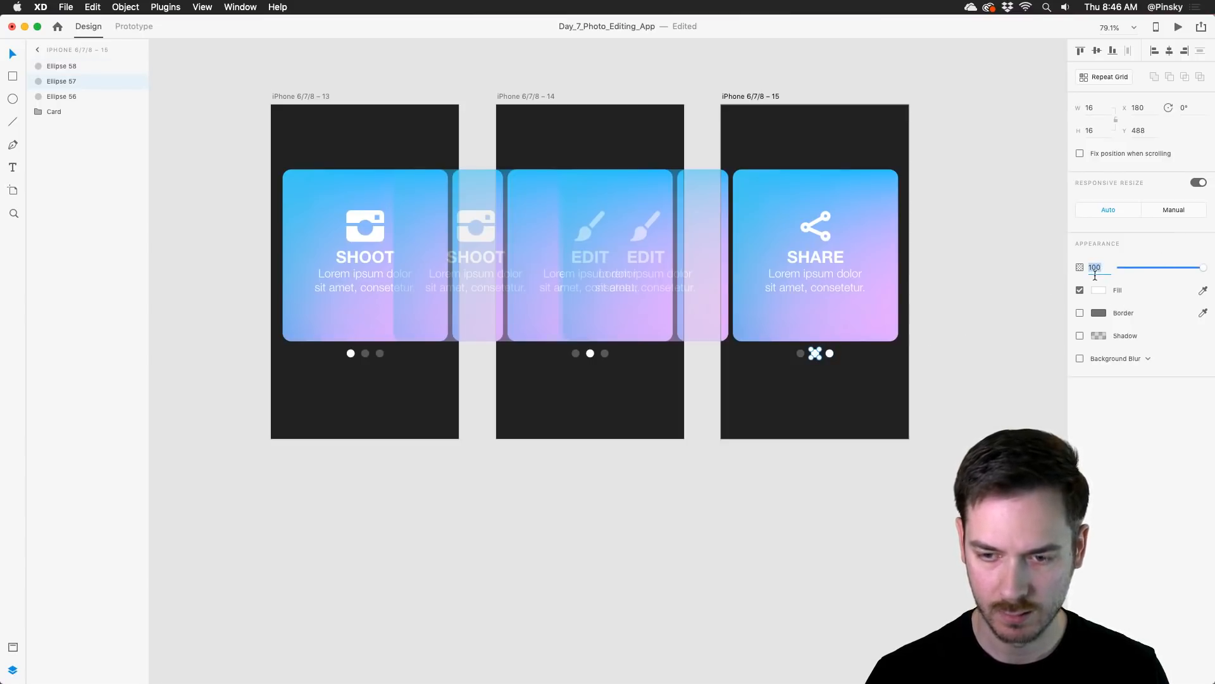
type("24")
key("Return")
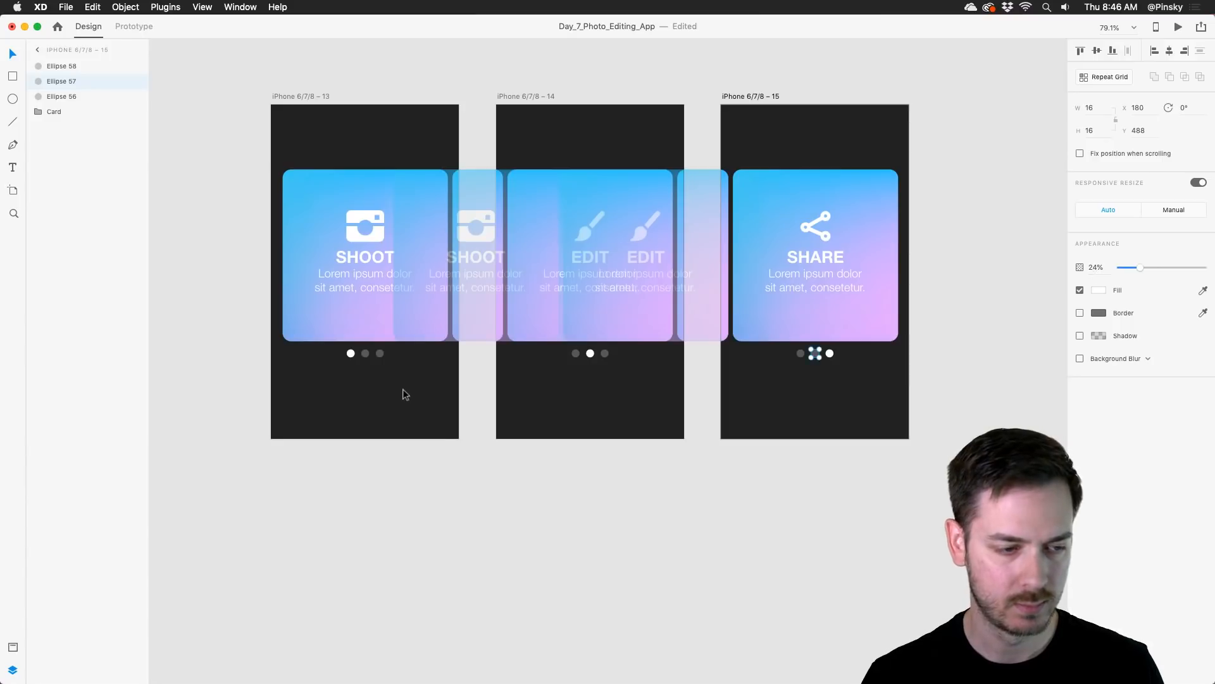
left_click(404, 394)
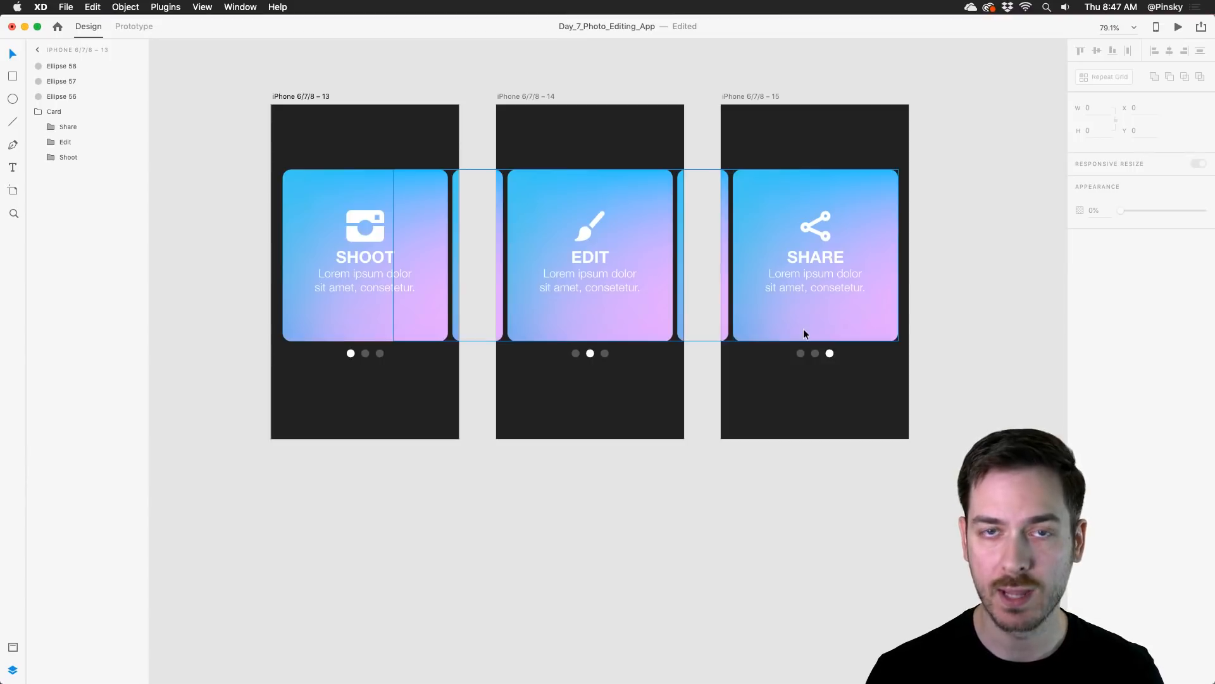
left_click(825, 388)
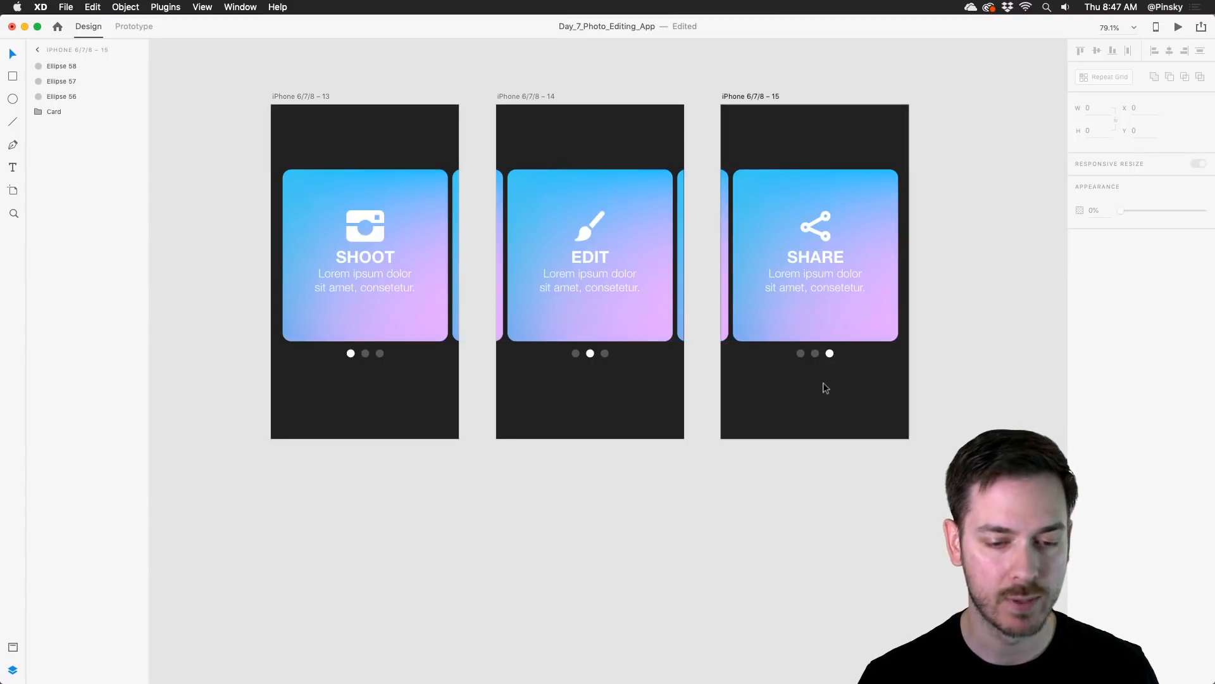
Step: Draw a borderless, horizontally centred white button about 266 by 60 below the Share artboard's dots at Y 578, with corner radius 30
scroll(836, 387, "up", 5)
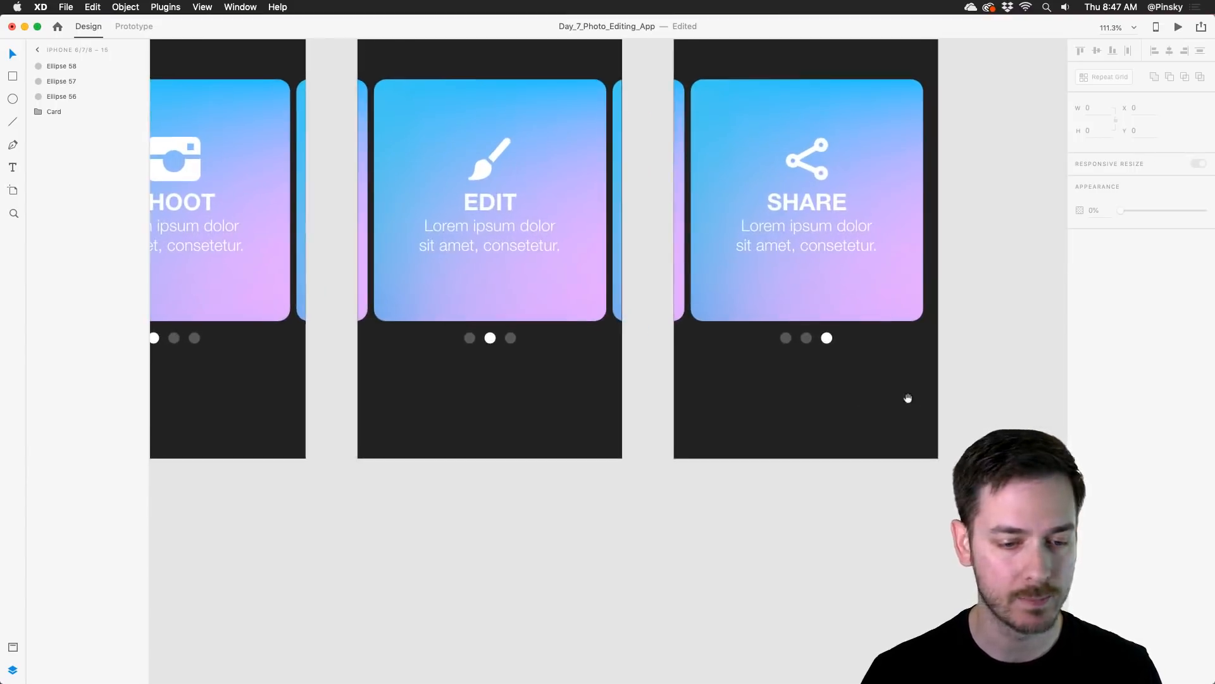
key("r")
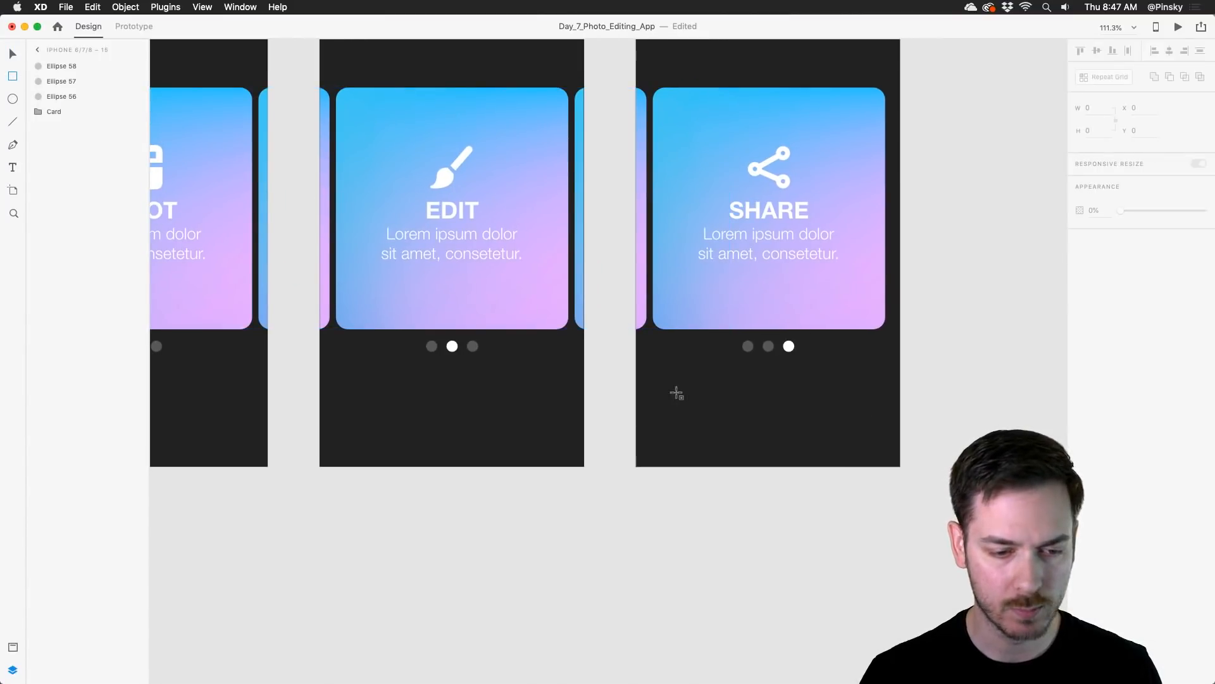
mouse_move(676, 388)
left_mouse_down()
mouse_move(811, 428)
mouse_move(862, 428)
left_mouse_up()
key("v")
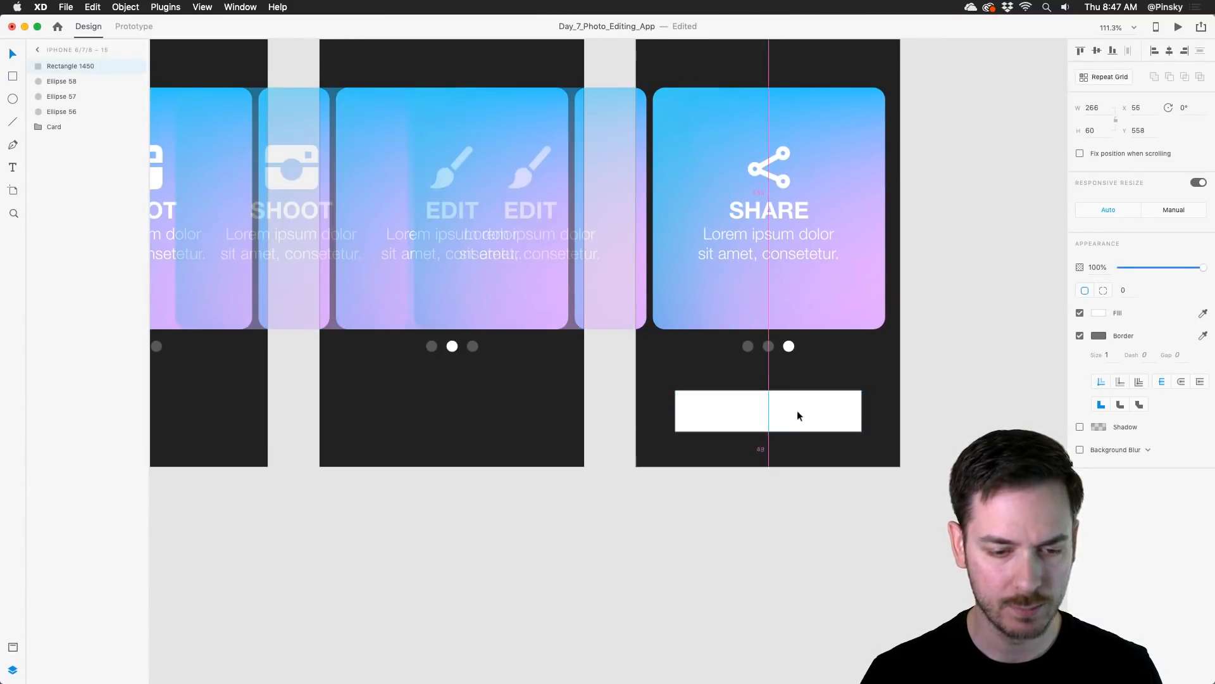
mouse_move(796, 410)
left_mouse_down()
mouse_move(800, 426)
mouse_move(849, 408)
mouse_move(809, 429)
left_mouse_up()
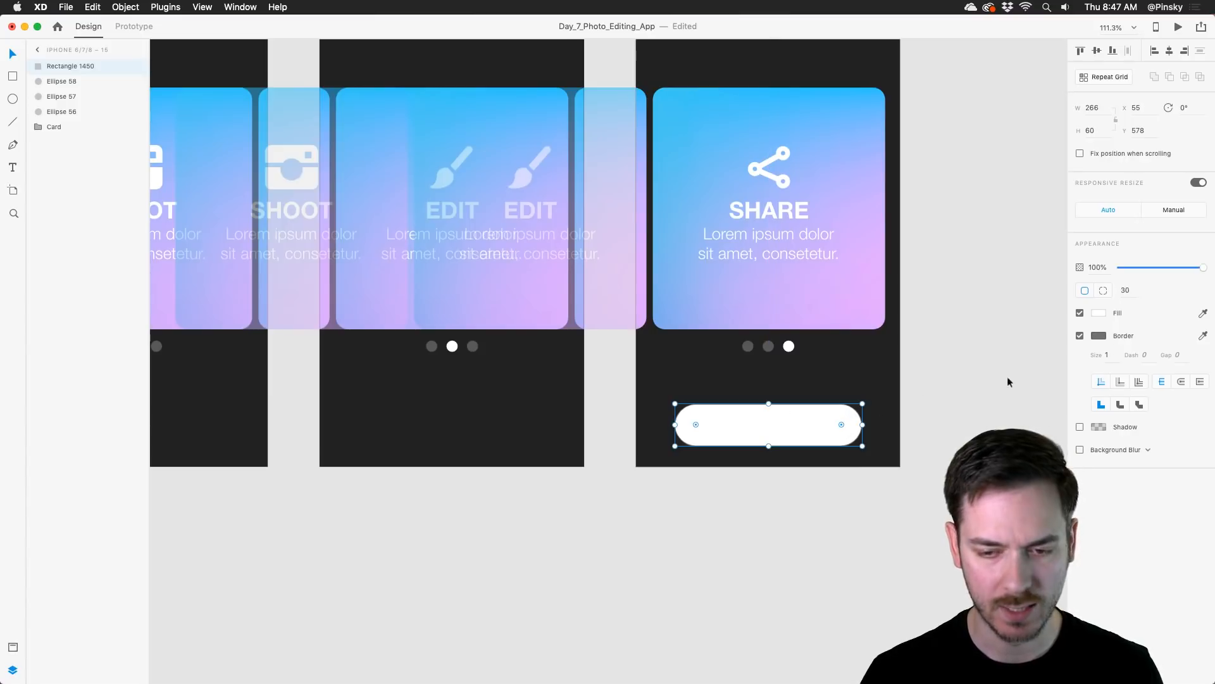
left_click(1080, 336)
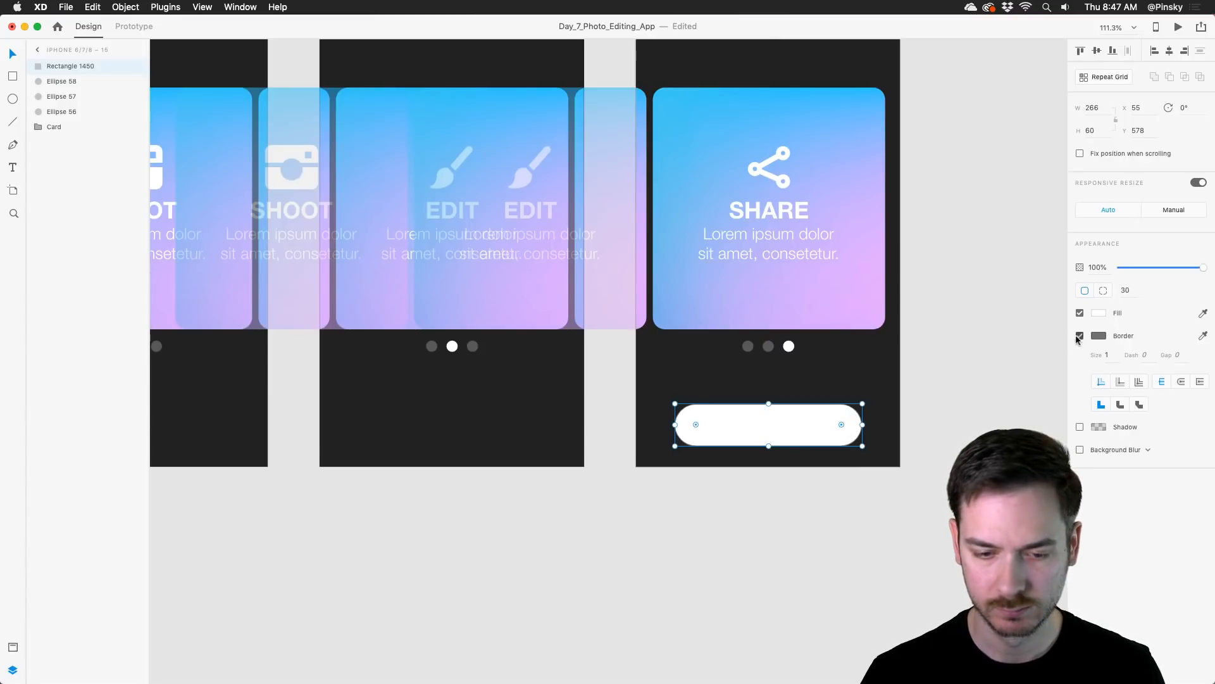
Step: Add the text GET STARTED on the white button
key("t")
left_click(767, 431)
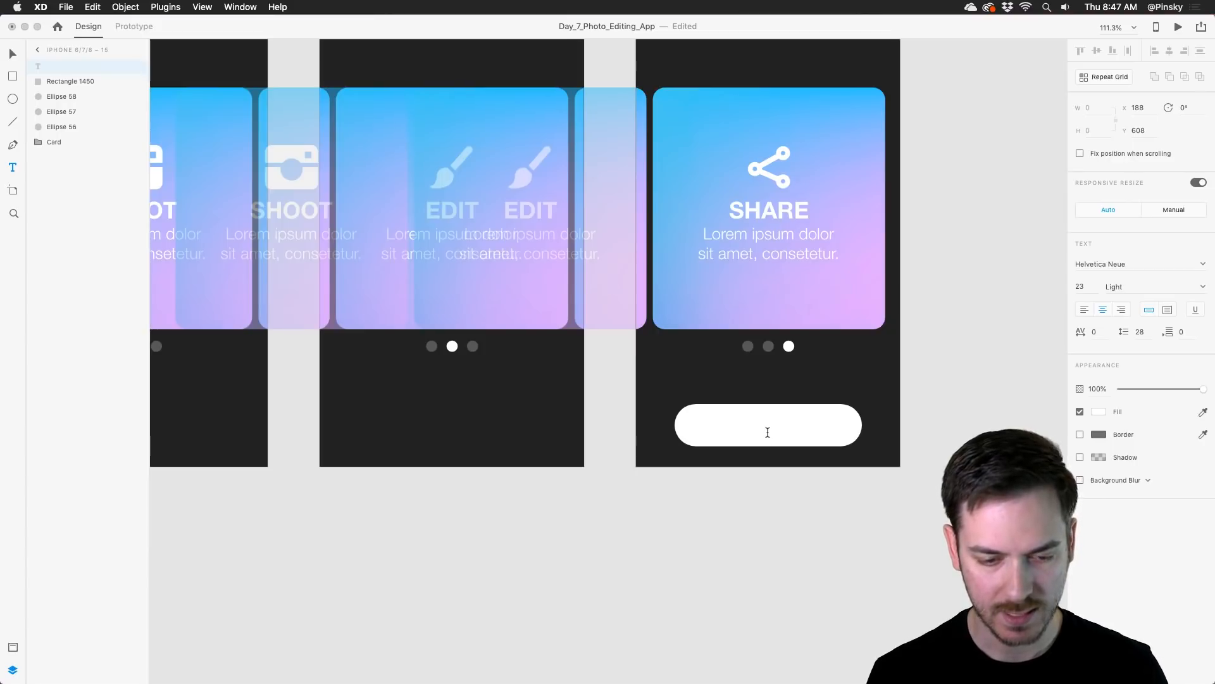
type("GET STARTED")
Step: Give the GET STARTED text a near-black fill and Bold weight, and centre it inside the button
key("super+a")
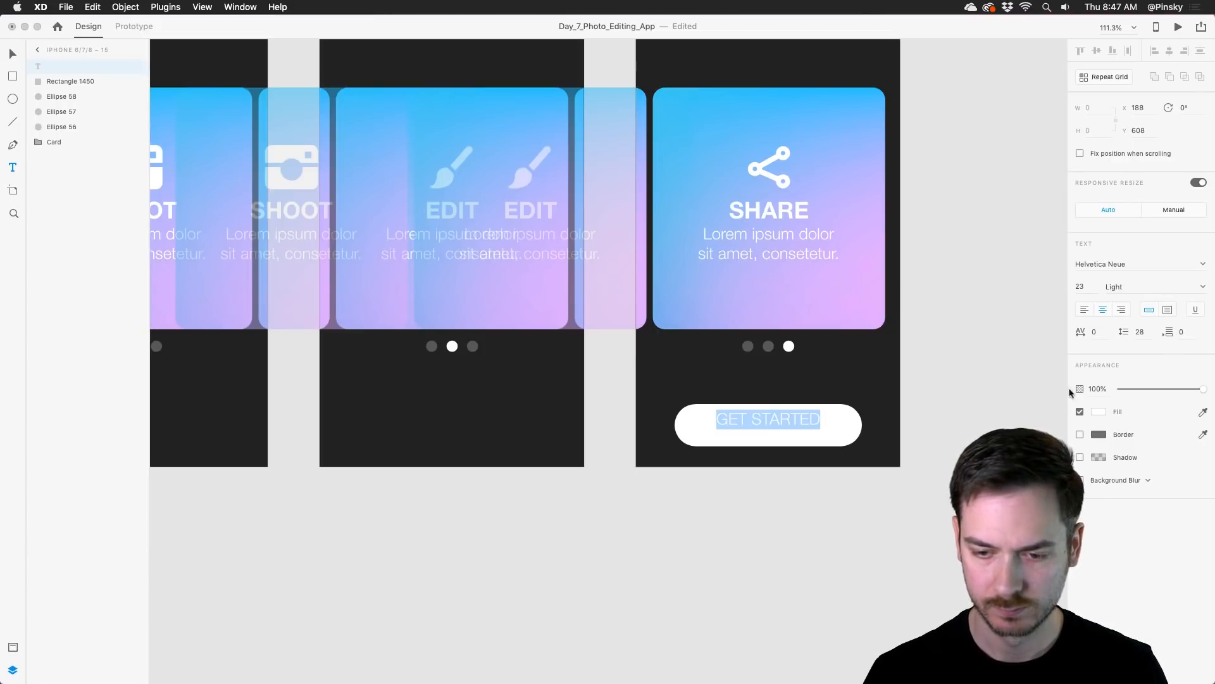
left_click(1098, 413)
left_click(966, 426)
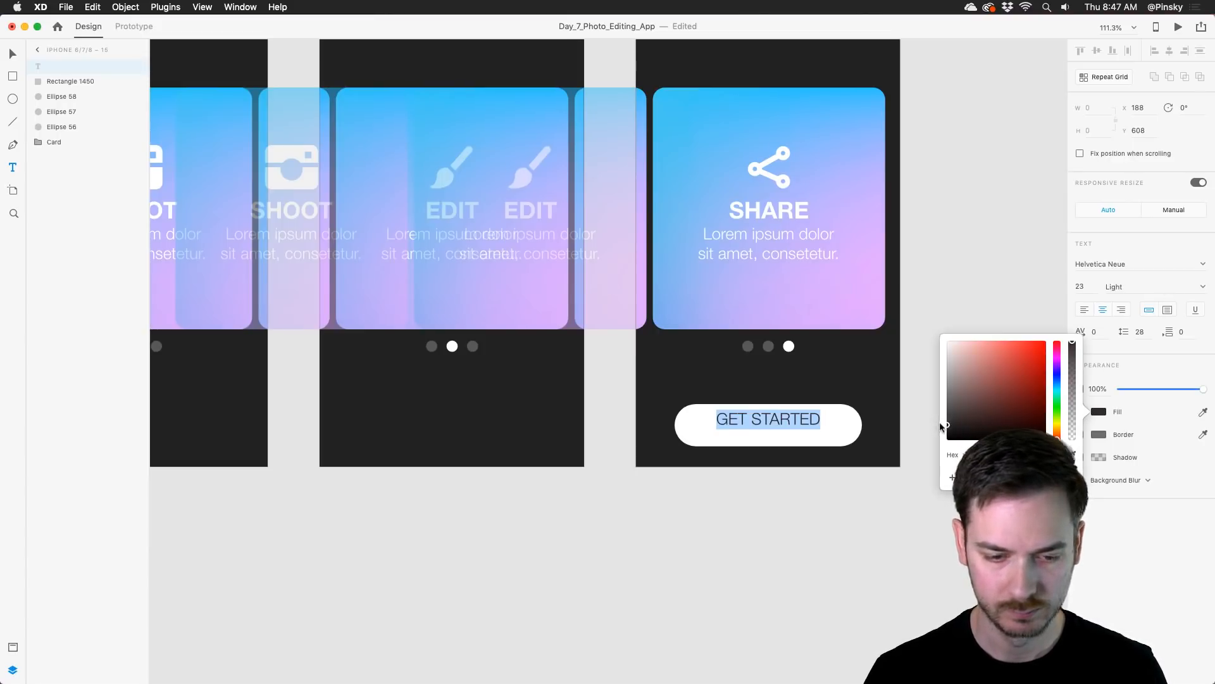
left_click(1130, 485)
left_click(1203, 286)
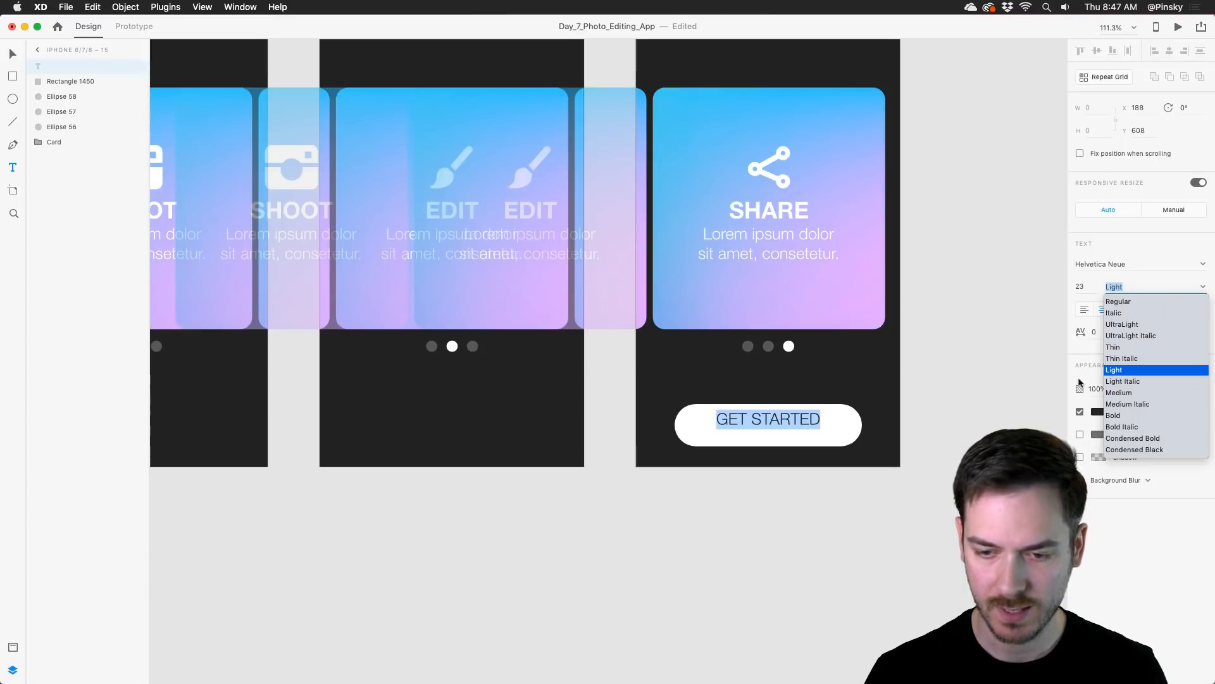
left_click(1128, 415)
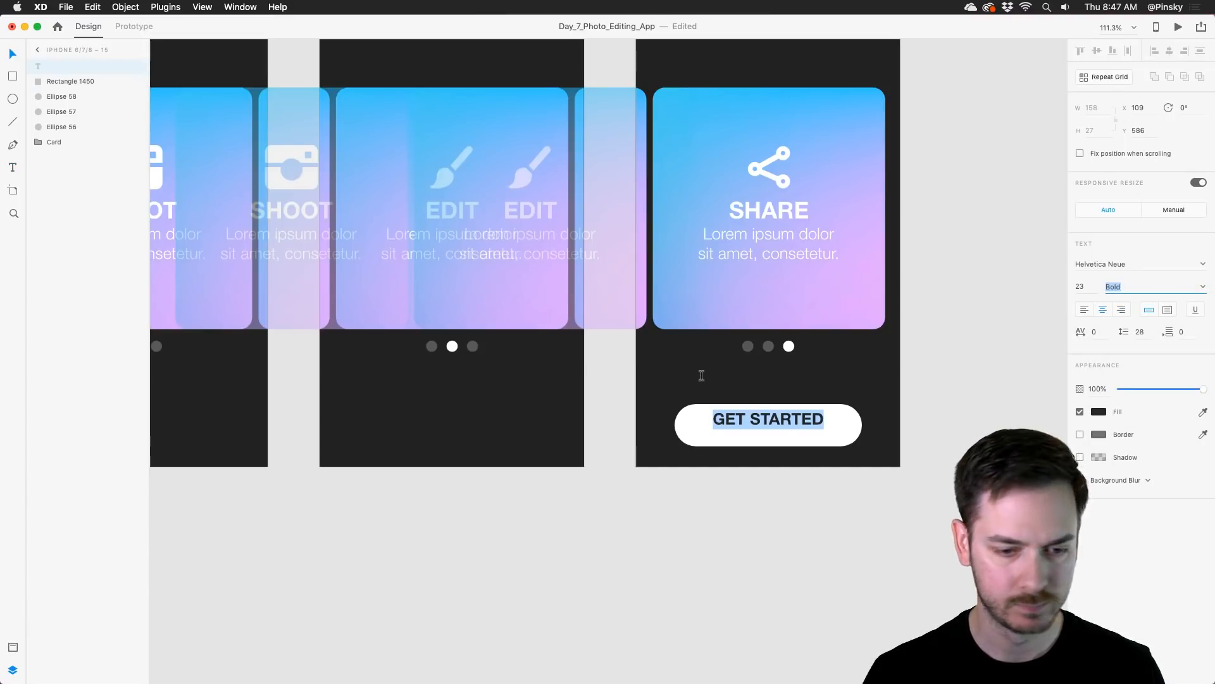
key("Escape")
left_click_drag(811, 417, 811, 423)
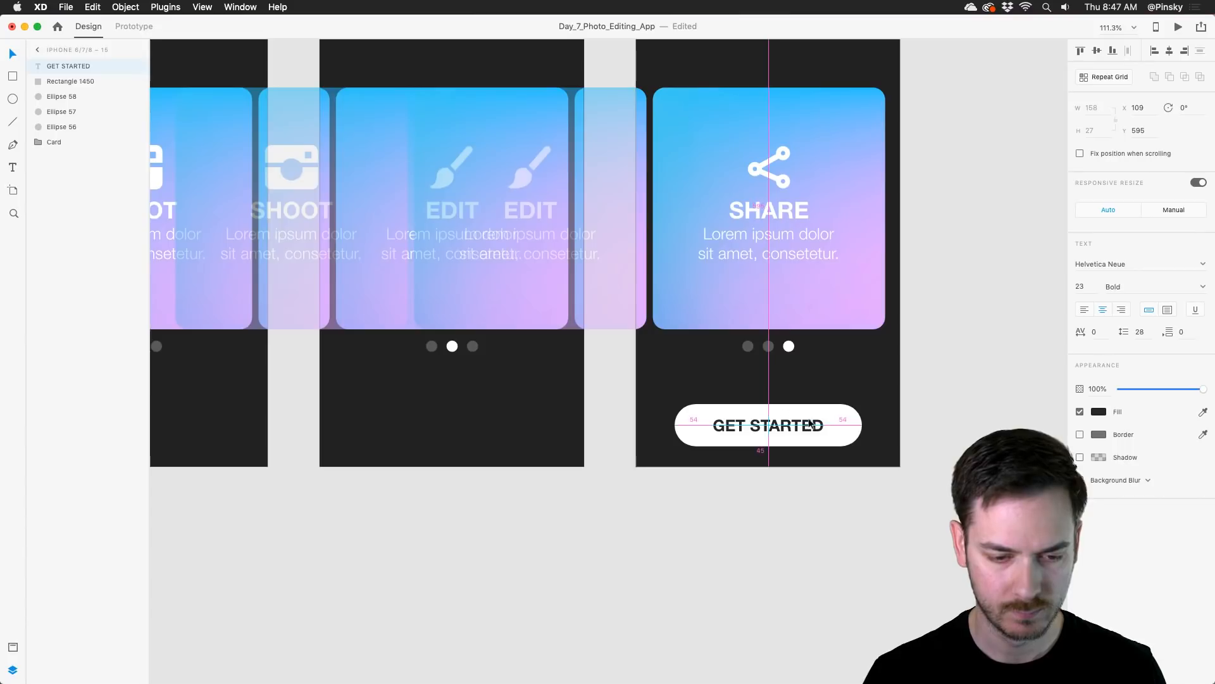
Step: Group the GET STARTED text with its button shape and rename the group Get Started
left_click(838, 412, "shift")
key("super+g")
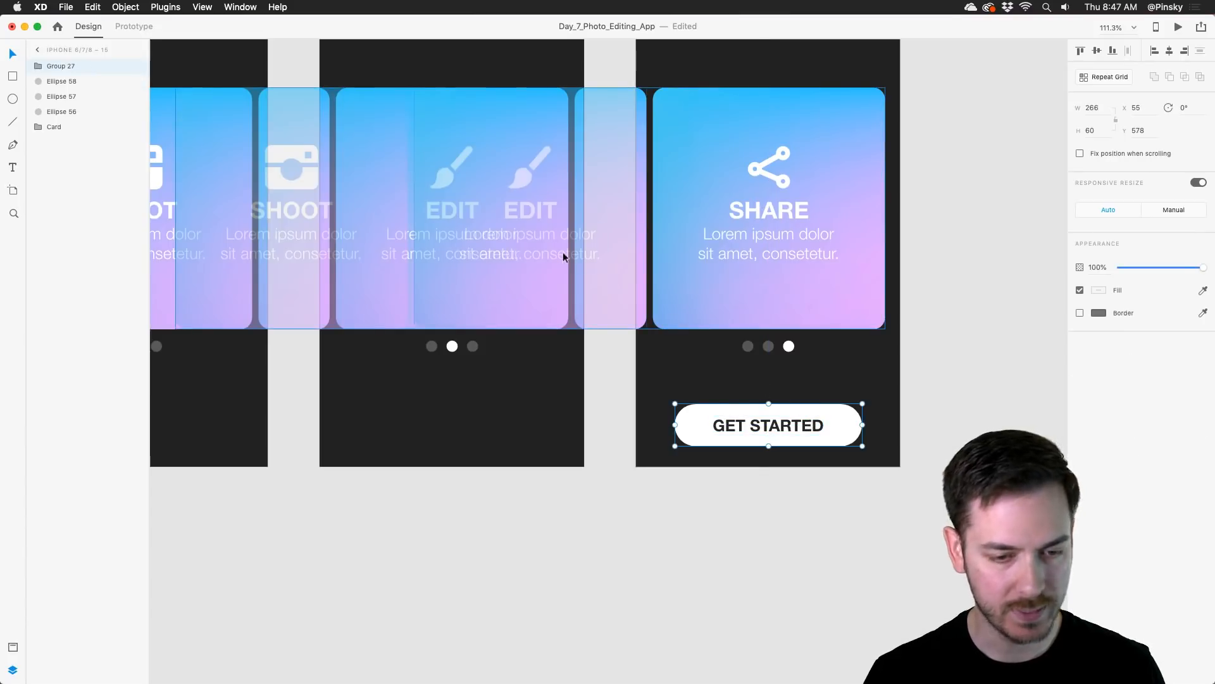
double_click(71, 68)
type("Get Star")
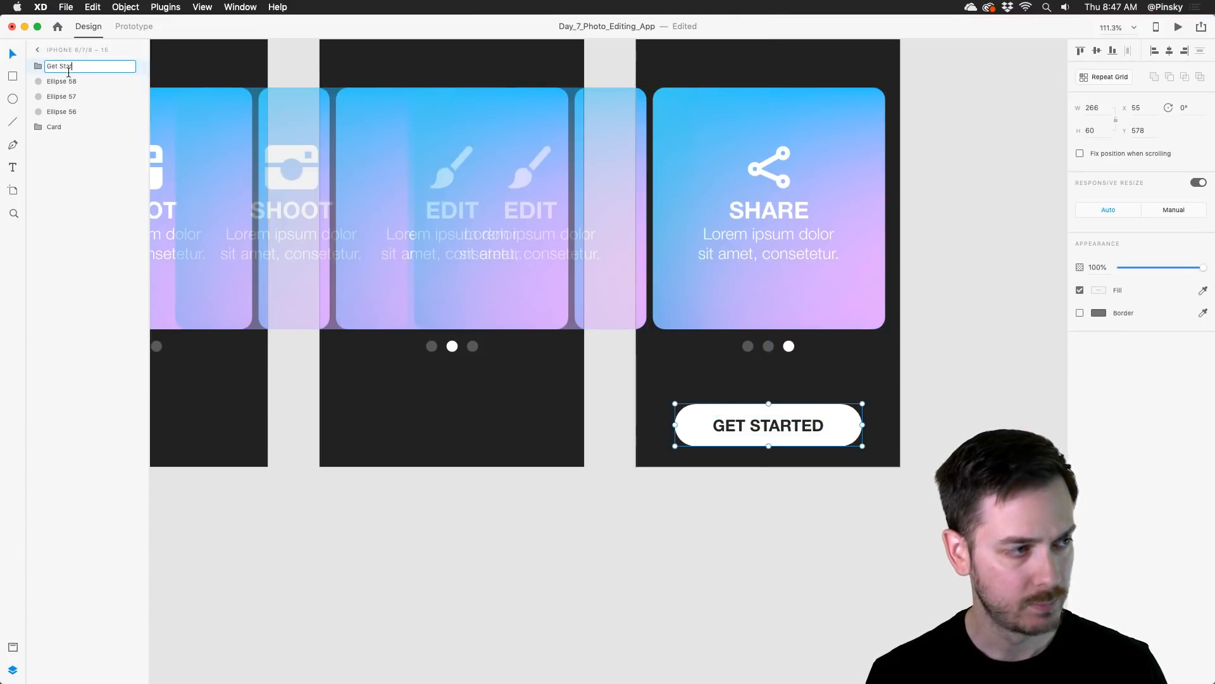
type("ted")
key("Return")
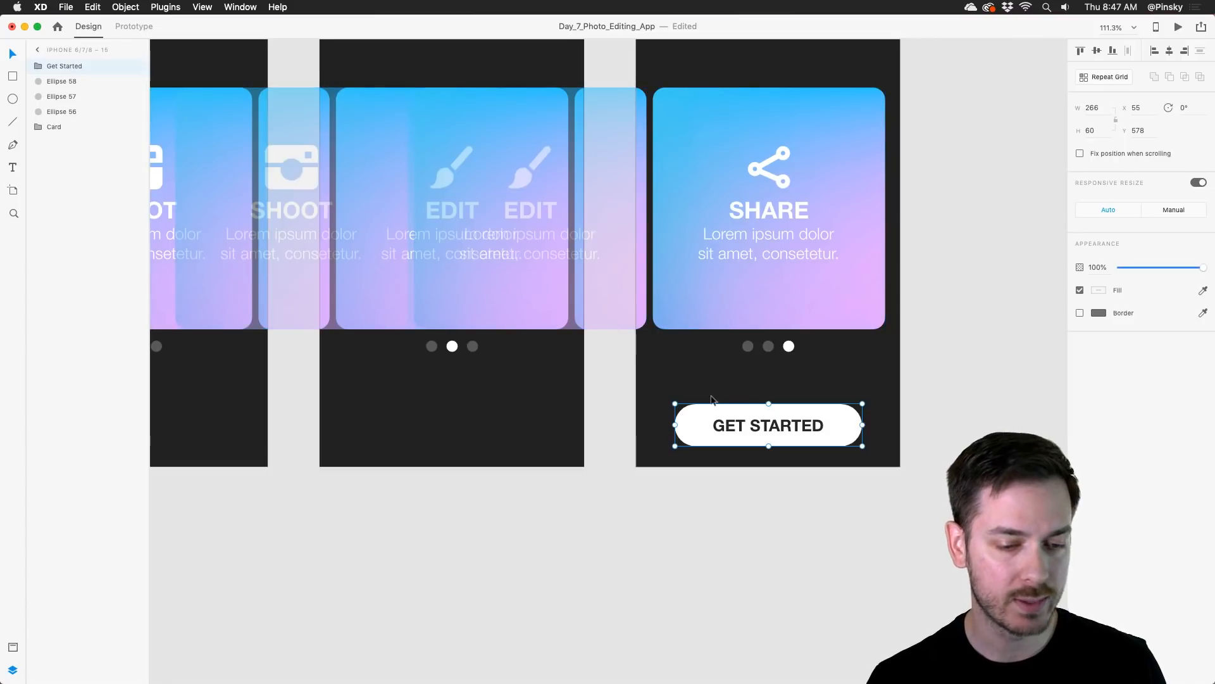
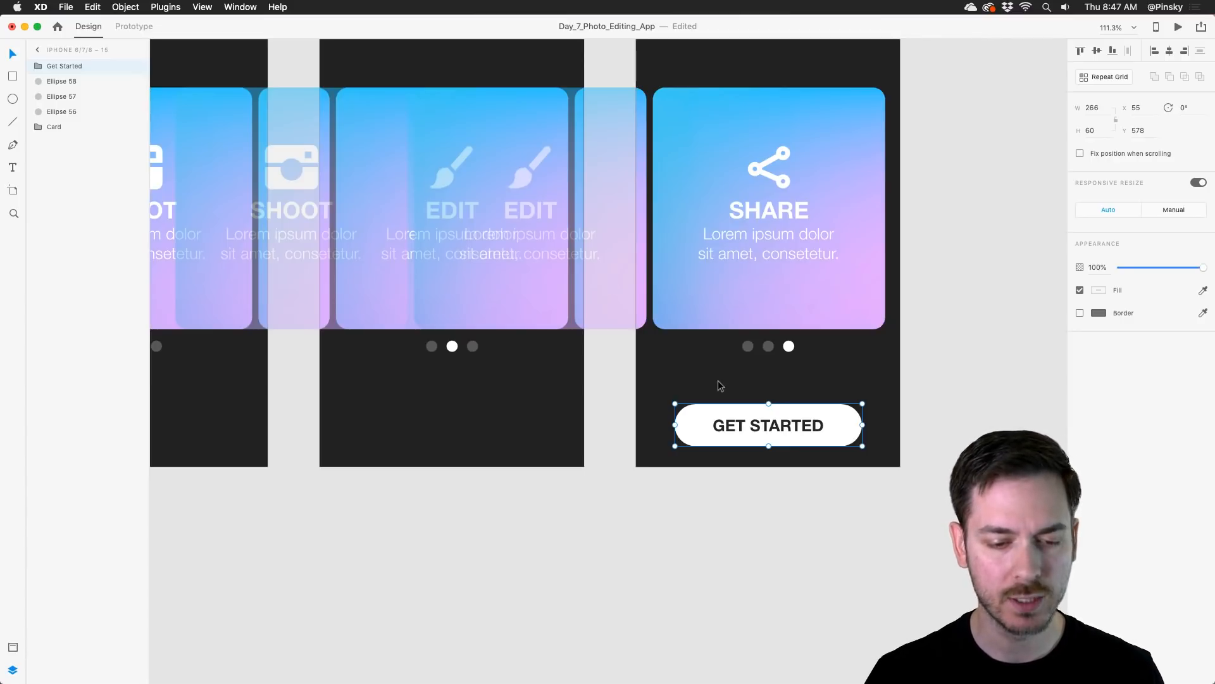
Step: Duplicate the Share artboard with its Get Started button and place the copy directly to the right of the original
scroll(720, 384, "left", 5)
scroll(720, 385, "up", 3)
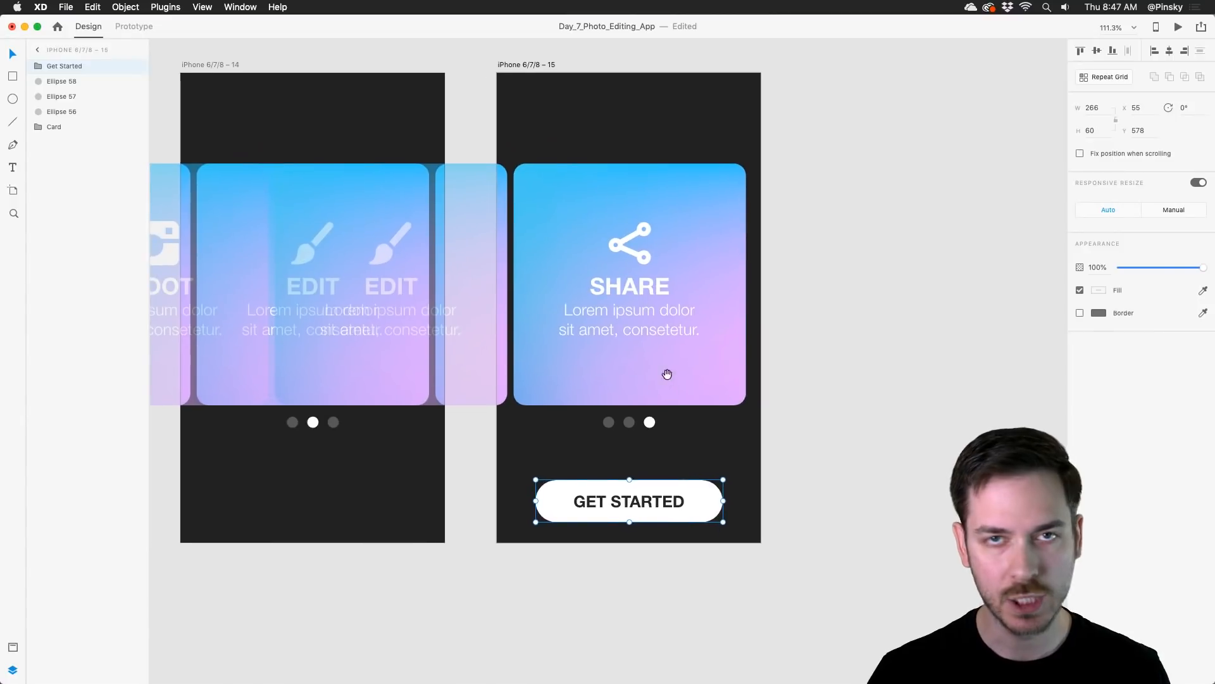
scroll(668, 374, "right", 2)
left_click(652, 151)
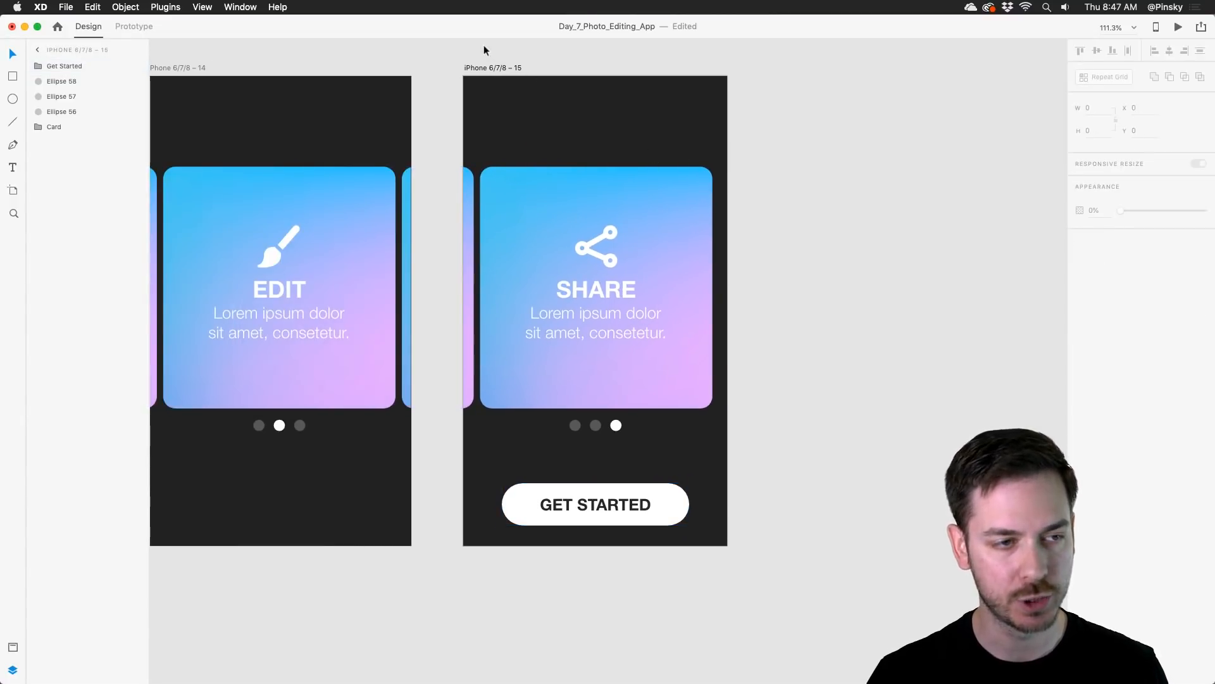
left_click_drag(493, 66, 808, 55)
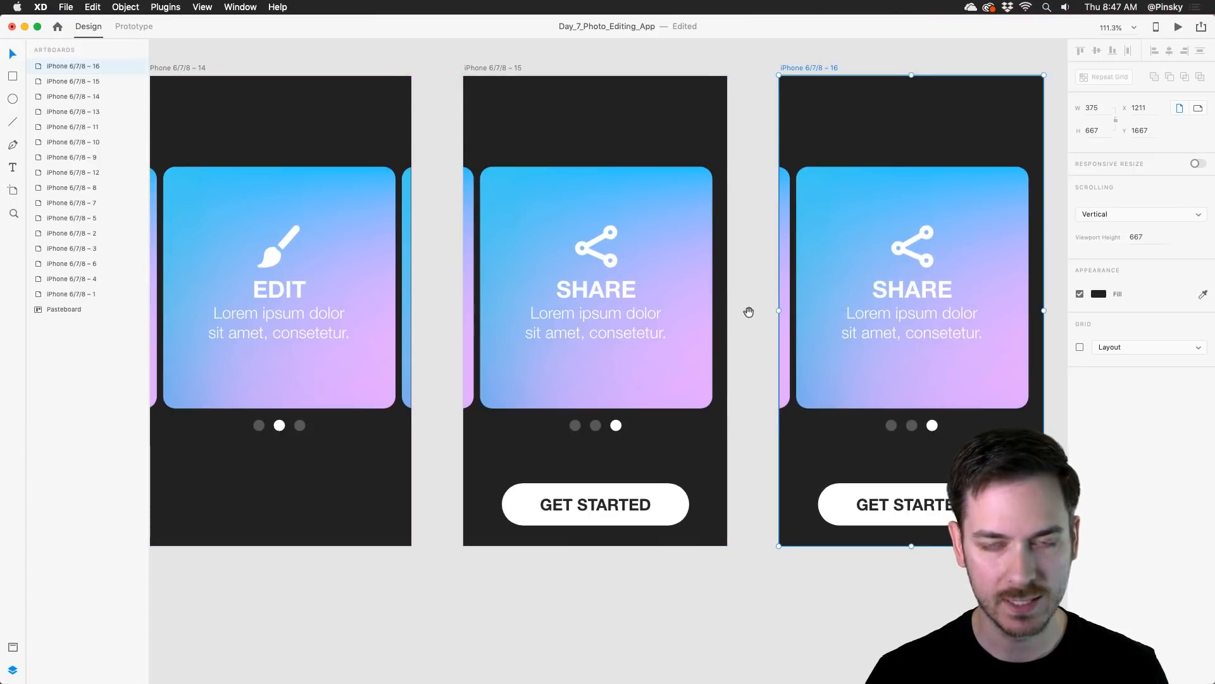
Step: On the original Share artboard, nest the Get Started group inside the Card group and move the button just below the artboard at Y 674
left_click_drag(749, 311, 701, 300)
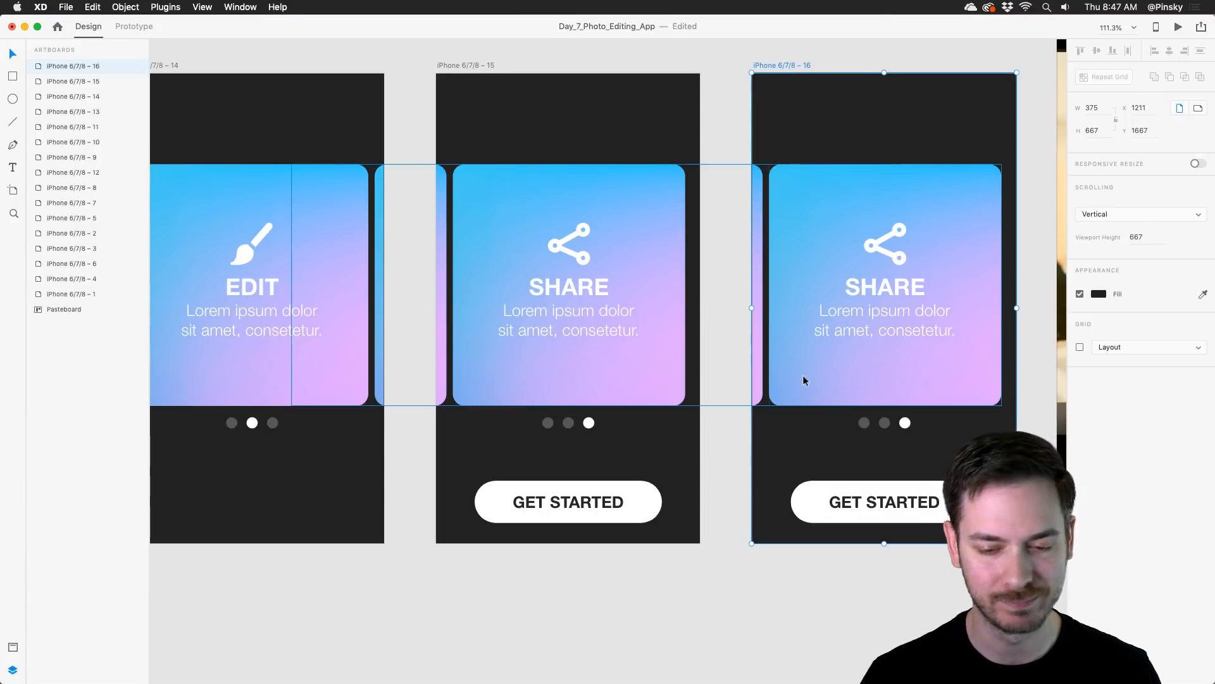
scroll(804, 379, "right", 3)
scroll(804, 380, "down", 1)
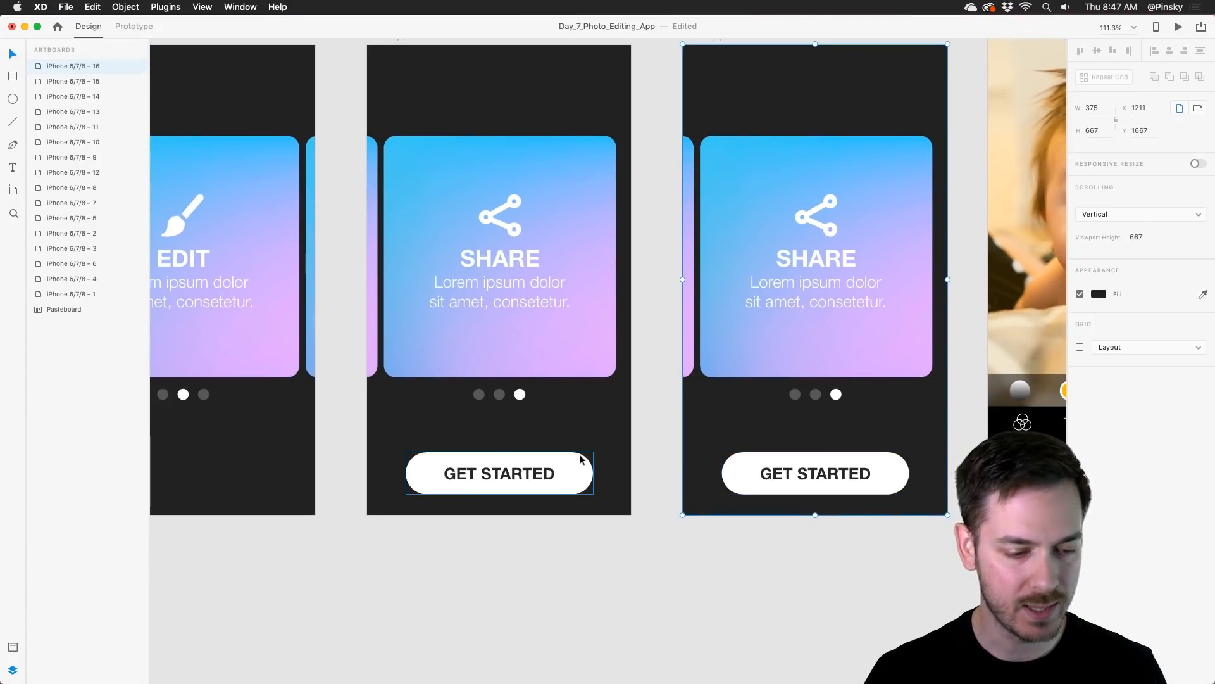
left_click_drag(578, 462, 572, 515)
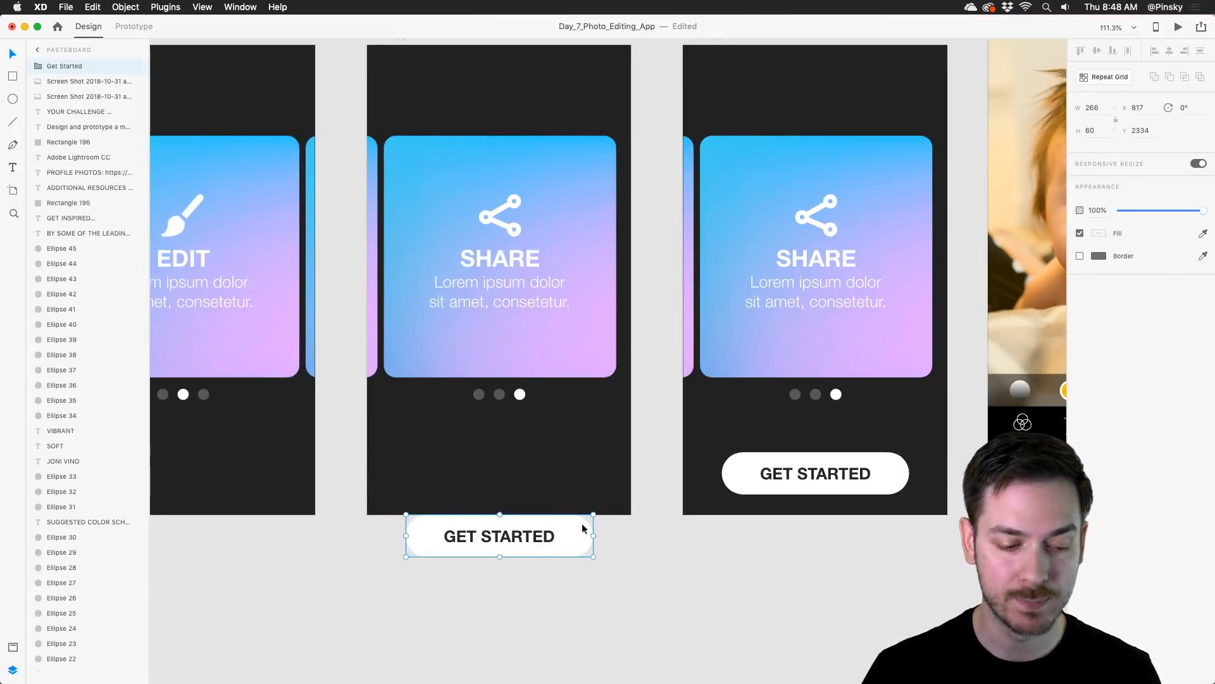
left_click_drag(582, 522, 572, 462)
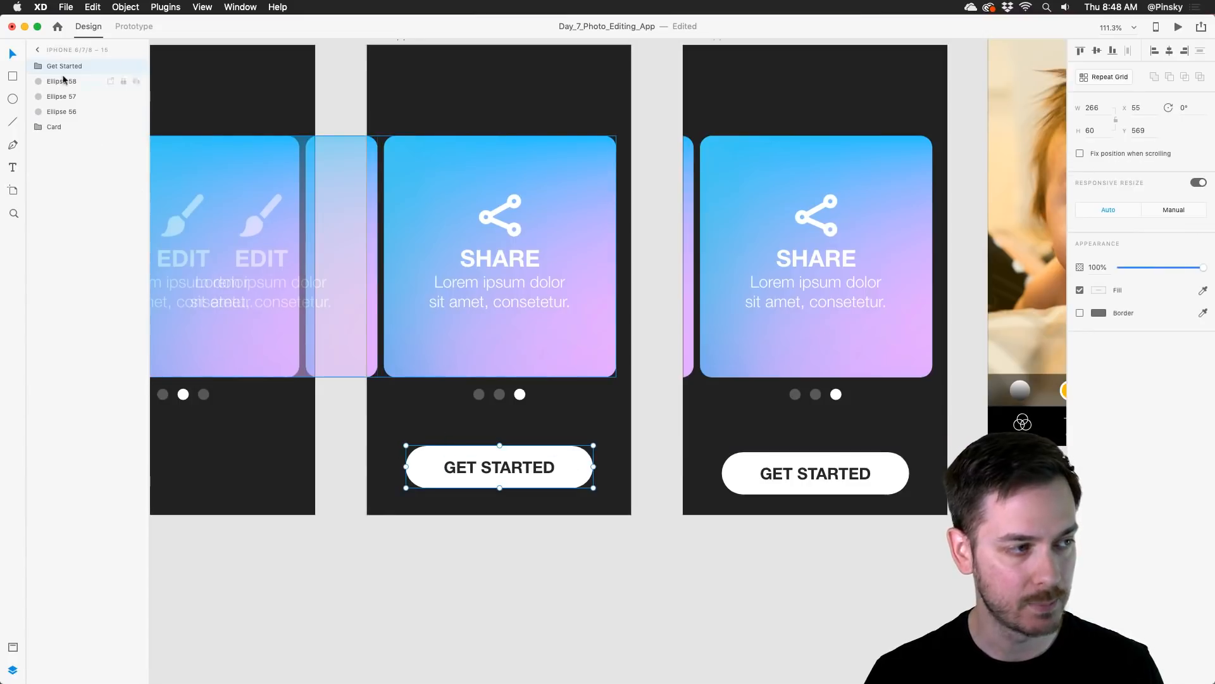
left_click_drag(66, 67, 54, 125)
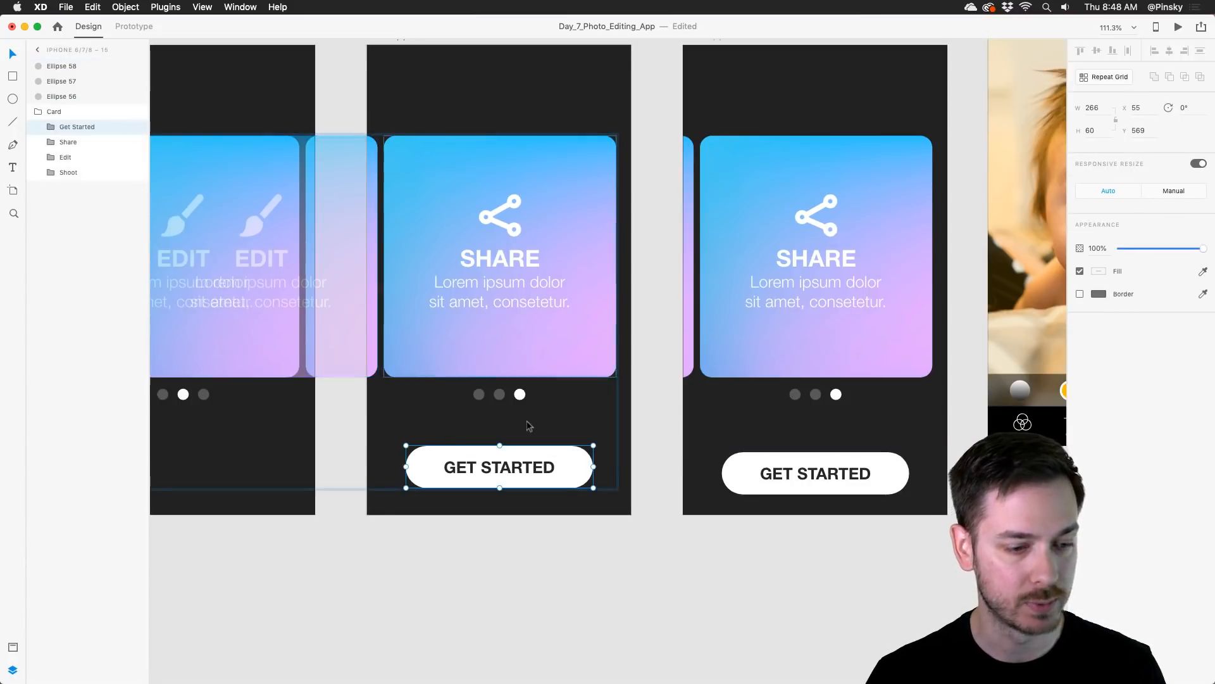
left_click_drag(574, 455, 564, 526)
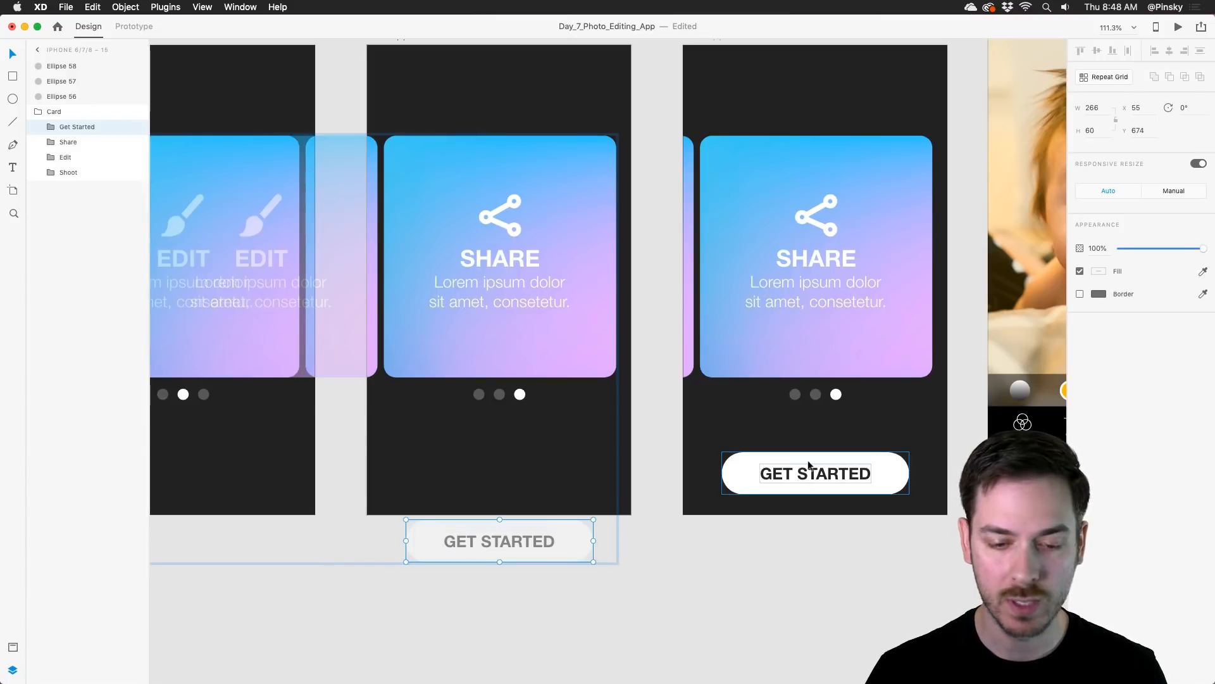
Step: Nest the Get Started group inside the Card group on the duplicated Share artboard as well
left_click(880, 475)
left_click_drag(57, 66, 56, 126)
scroll(453, 314, "down", 4)
scroll(443, 343, "left", 5)
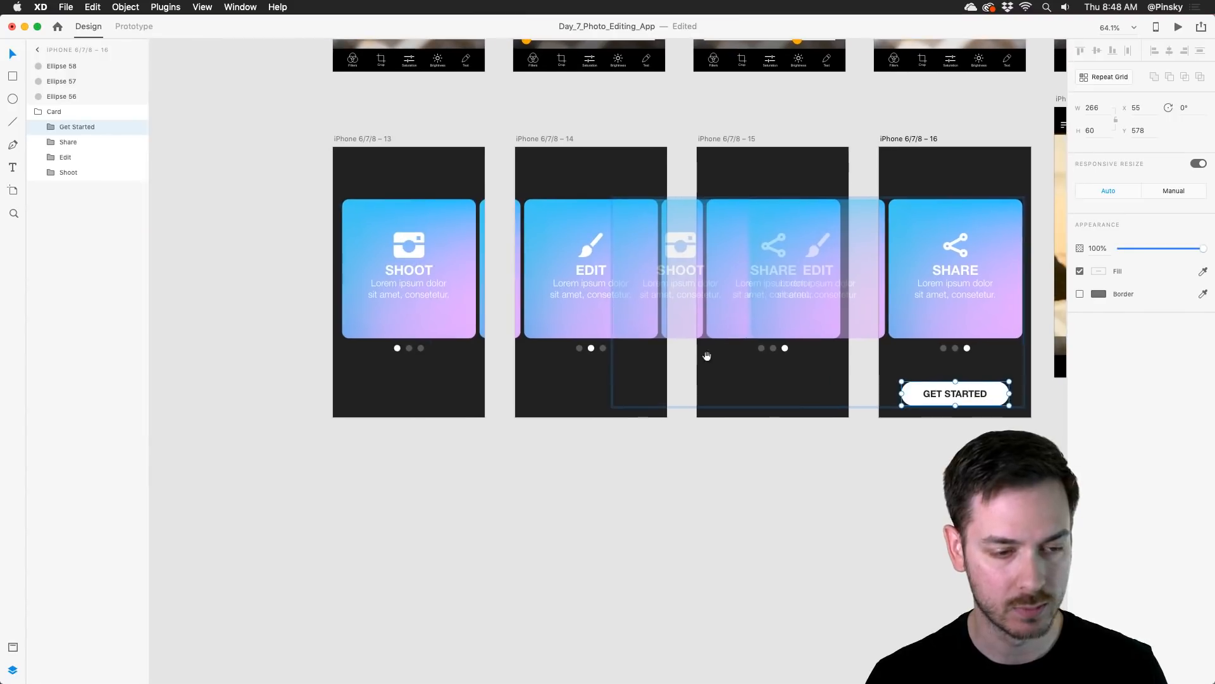
left_click(359, 104)
scroll(604, 240, "right", 2)
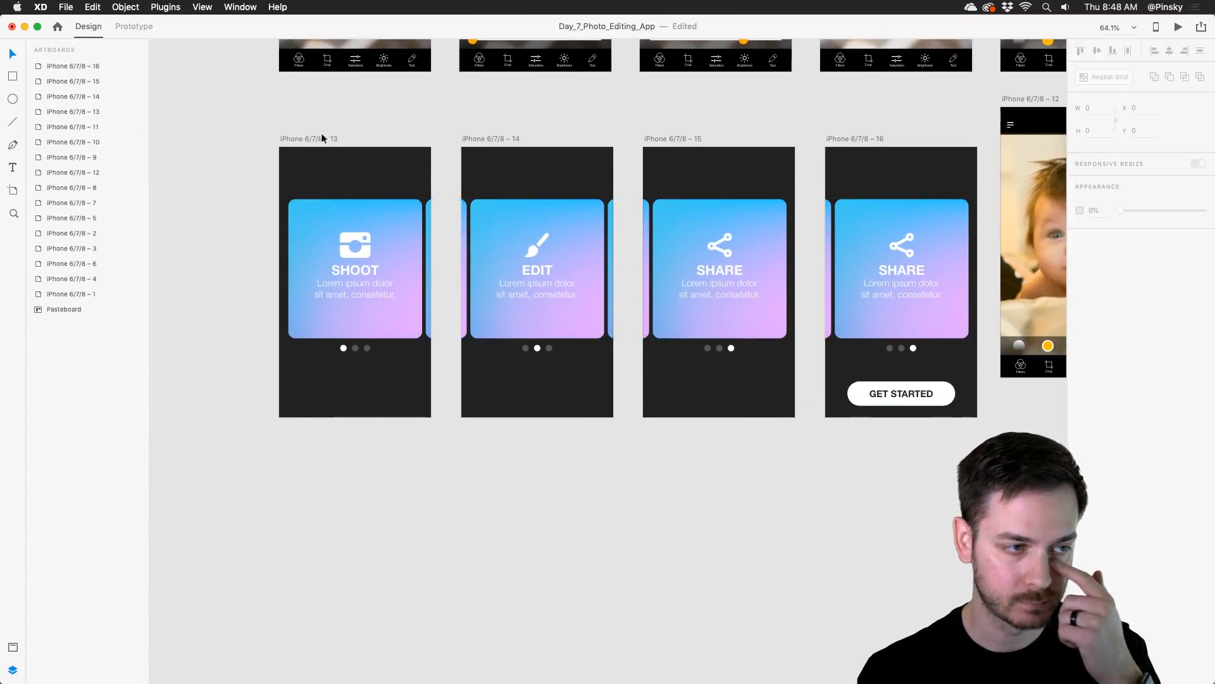
Step: Link the Shoot card on the first onboarding artboard to the Edit artboard with a Drag trigger and Auto-Animate action
left_click(128, 26)
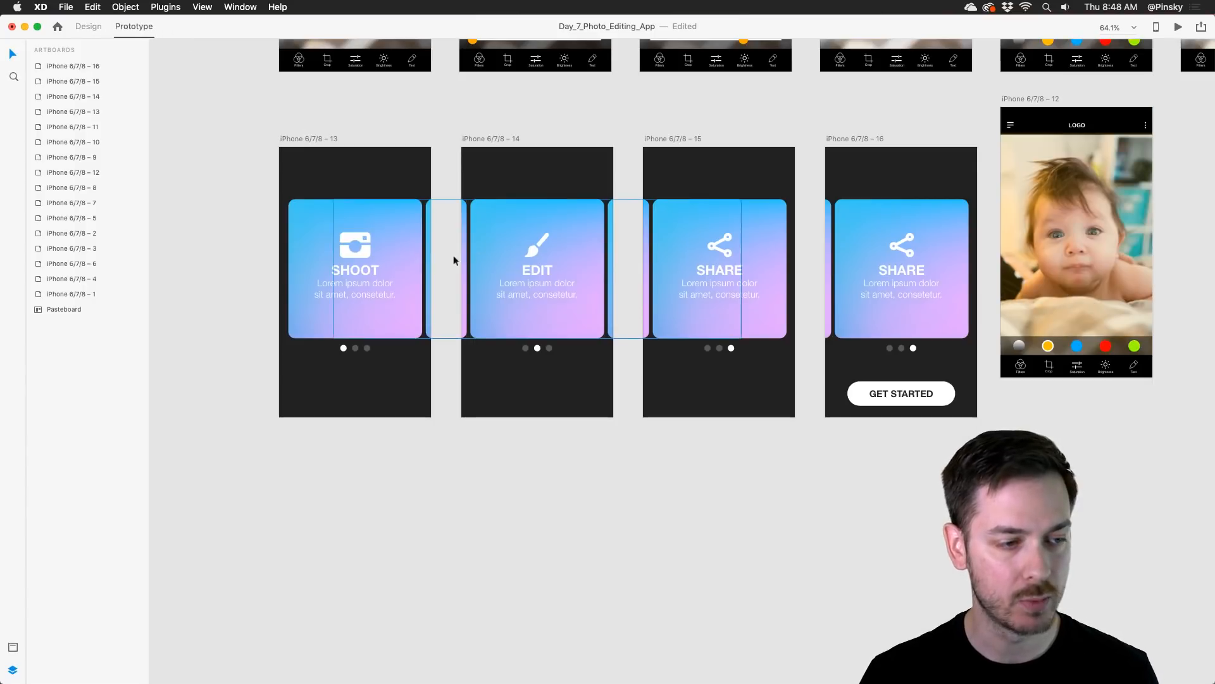
scroll(453, 256, "up", 3)
left_click(390, 219)
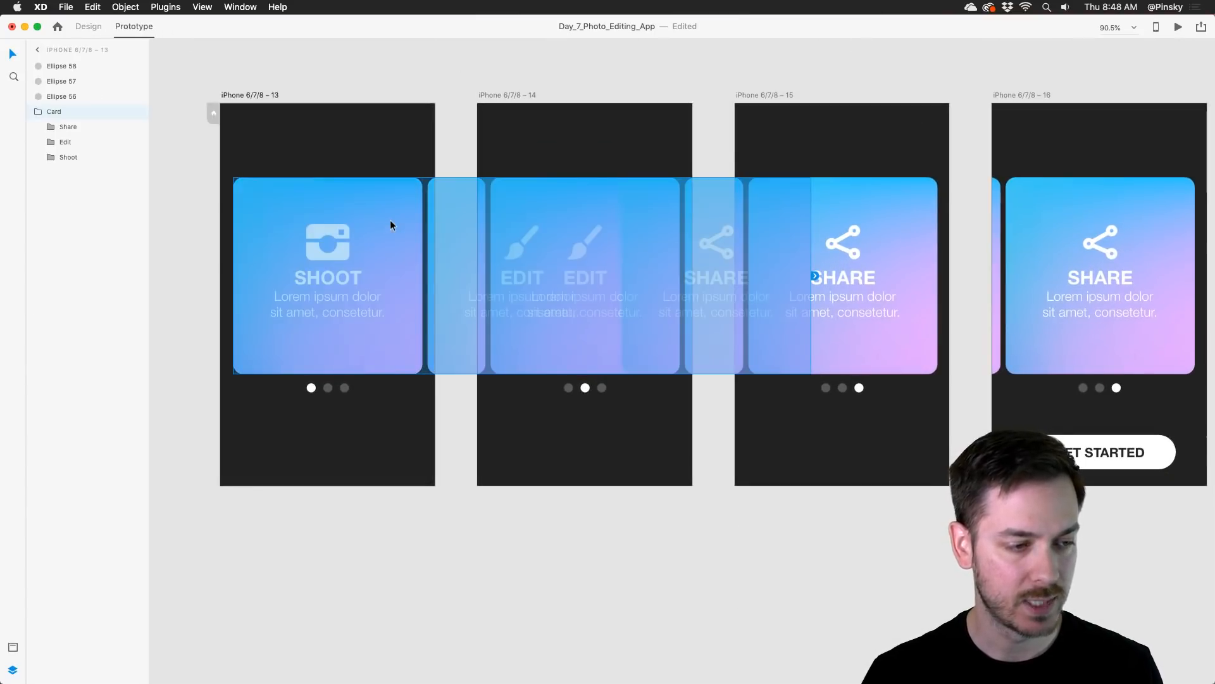
double_click(391, 220)
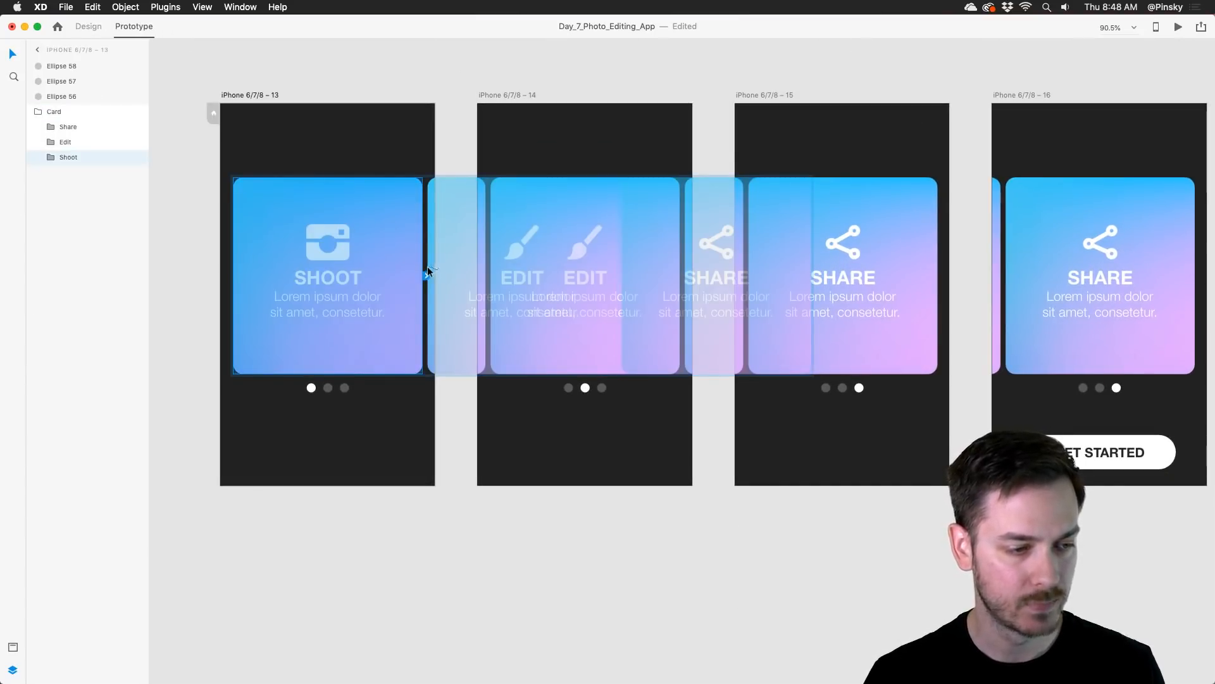
left_click_drag(426, 276, 586, 172)
left_click(441, 342)
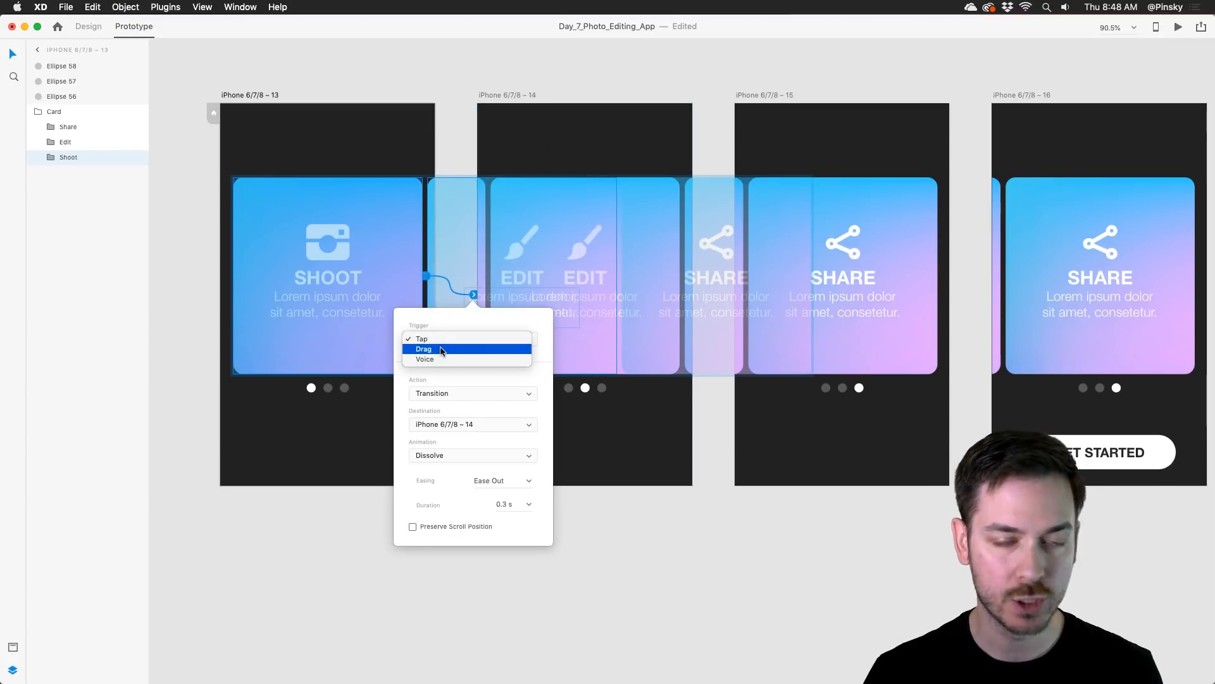
left_click(442, 349)
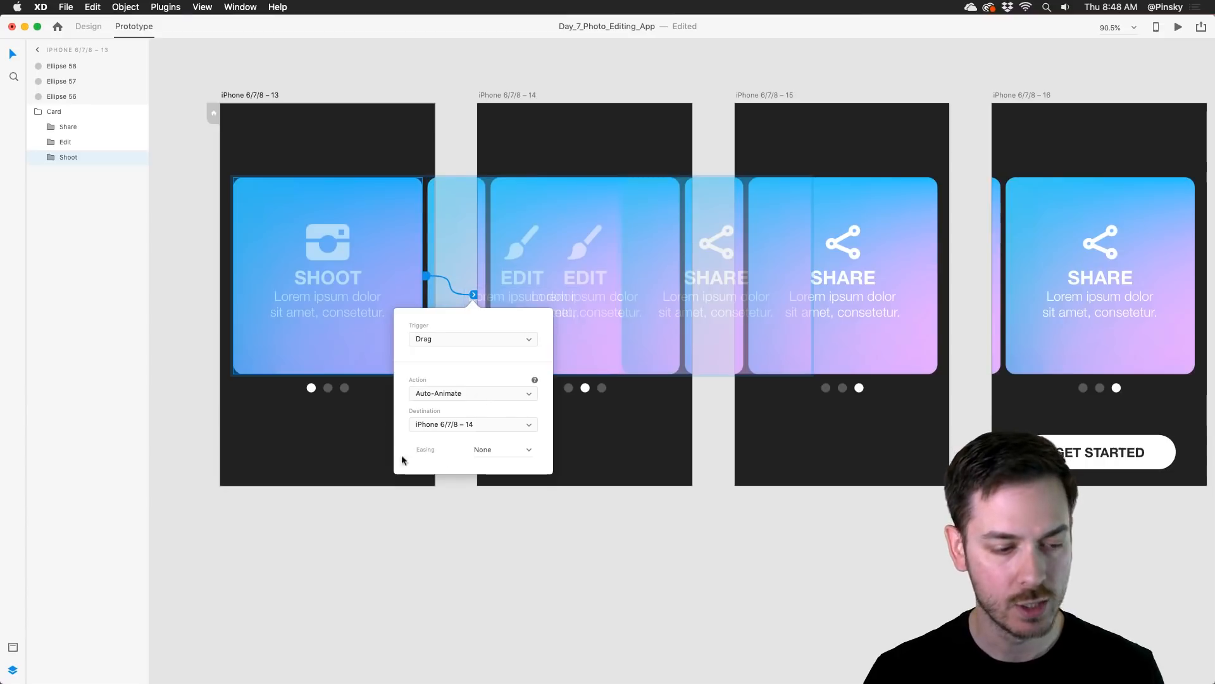
left_click(459, 394)
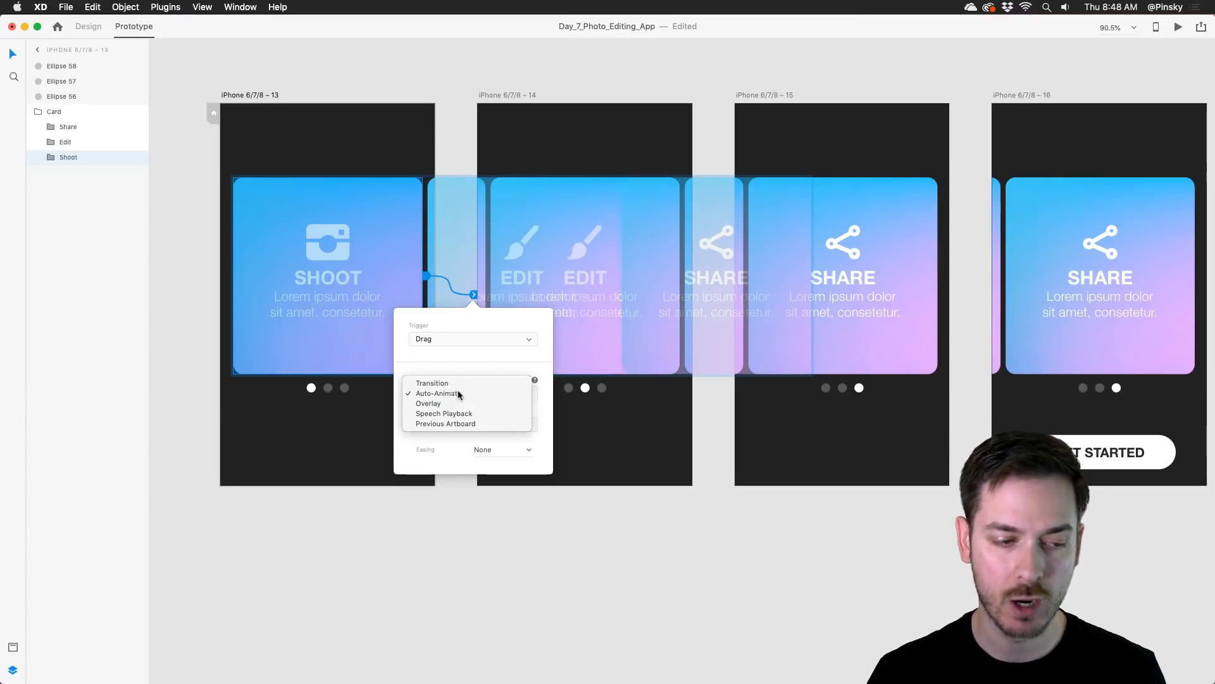
left_click(443, 394)
Step: Link the Edit artboard to the first Share artboard, and the first Share artboard to its duplicate with the visible button
left_click(542, 134)
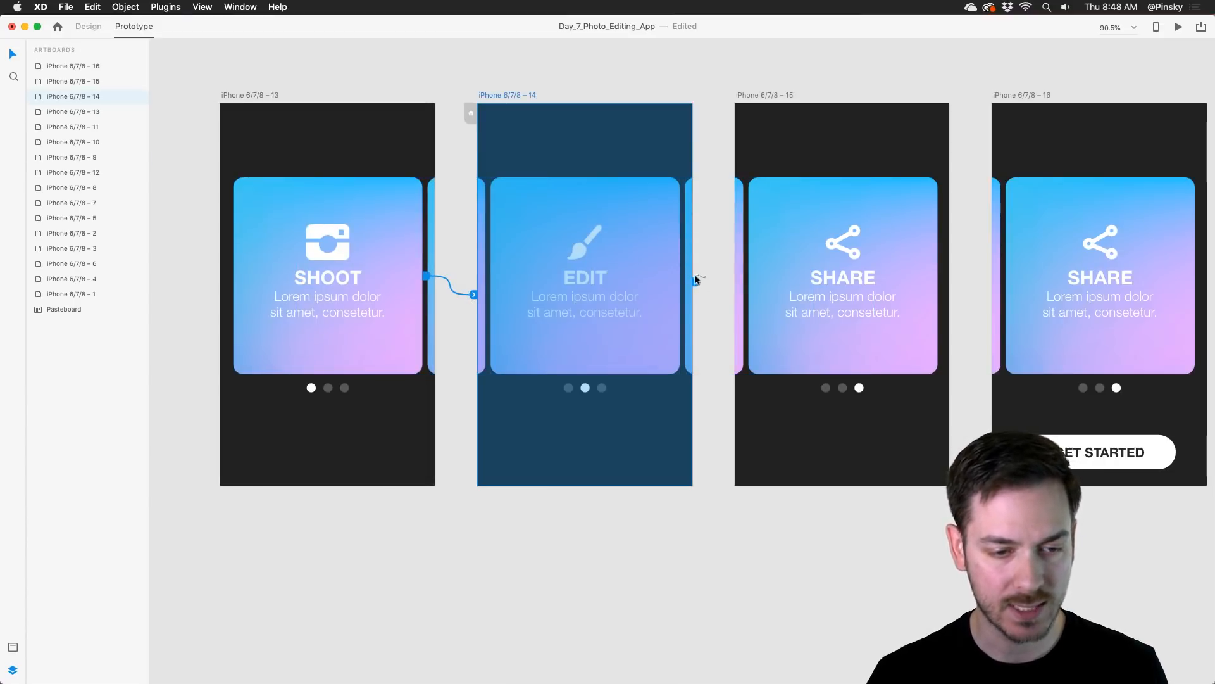
left_click_drag(696, 281, 777, 122)
left_click(779, 119)
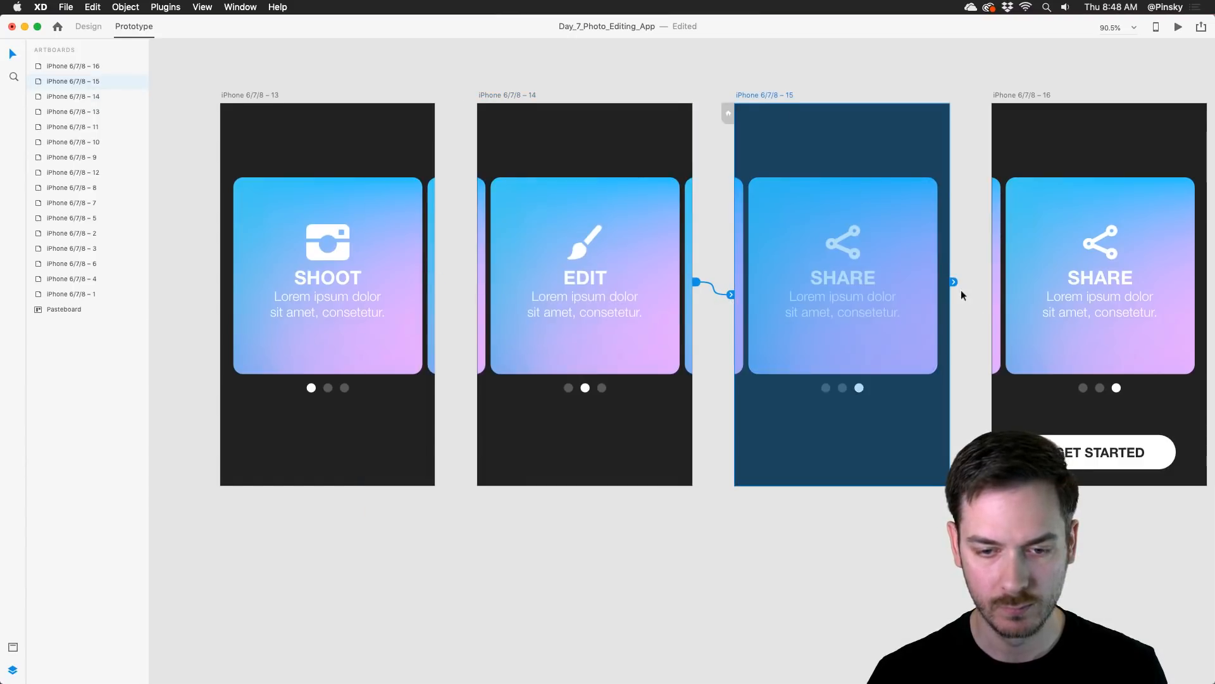
left_click_drag(961, 291, 913, 262)
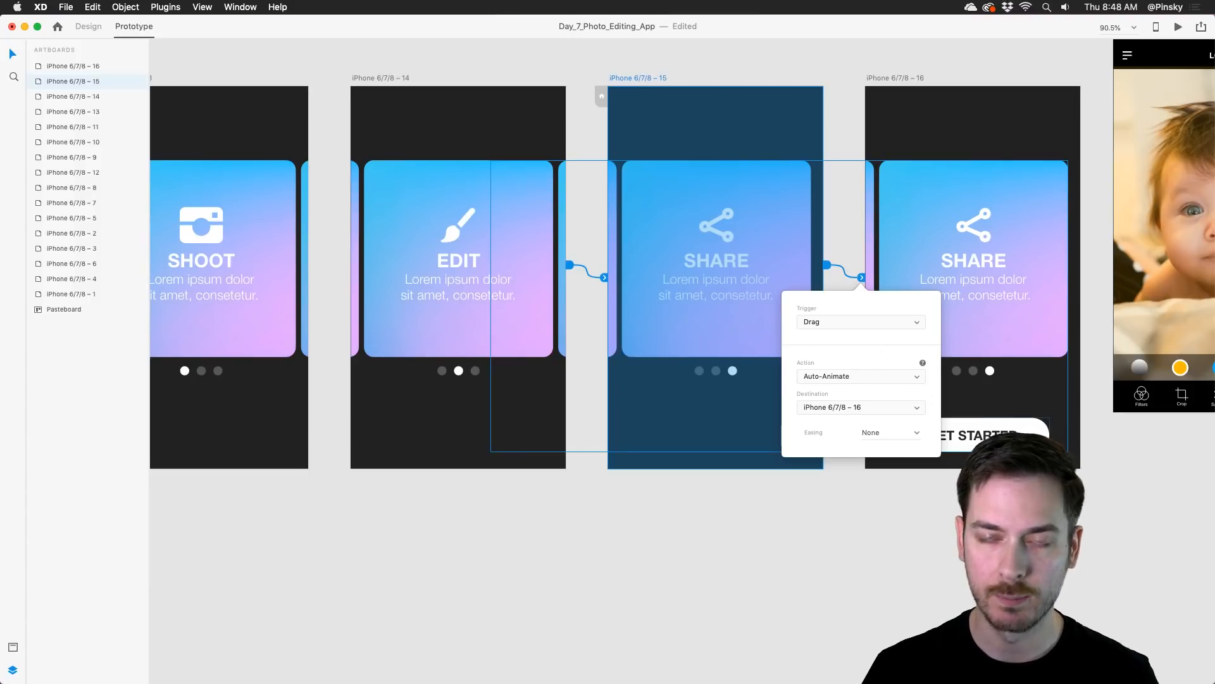
Step: Set the link between the two Share artboards to a Time trigger with 0.4 s delay, Ease In-Out easing and 0.4 s duration
left_click(839, 323)
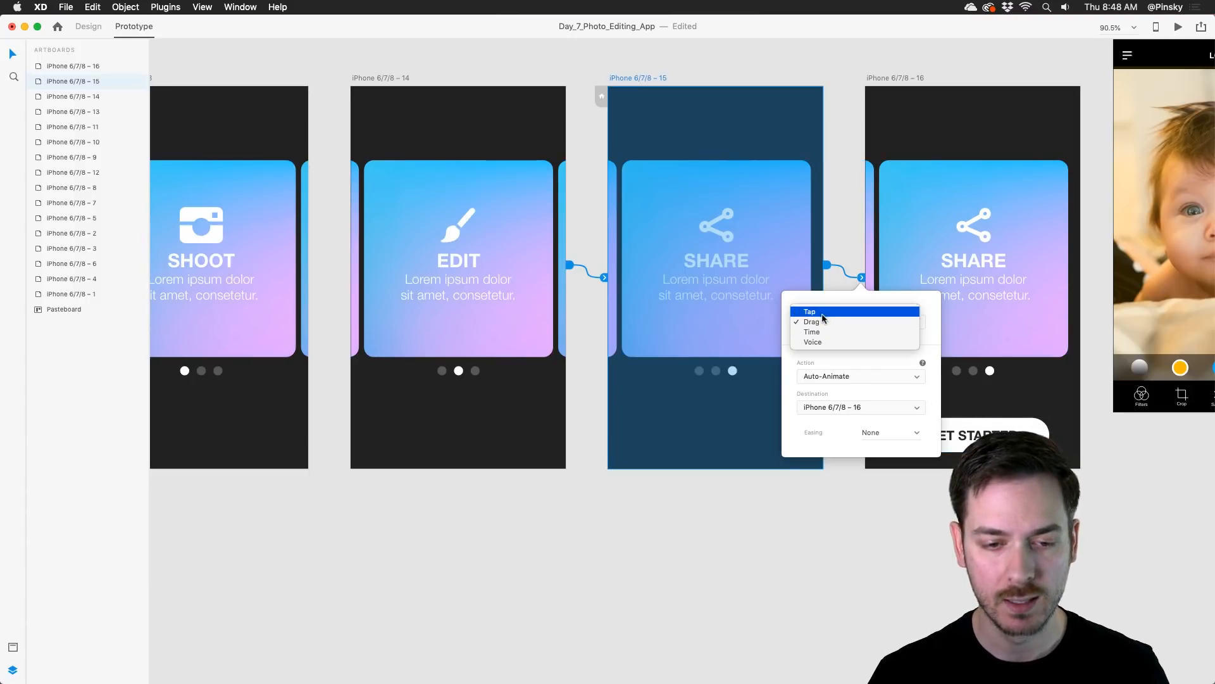
left_click(831, 338)
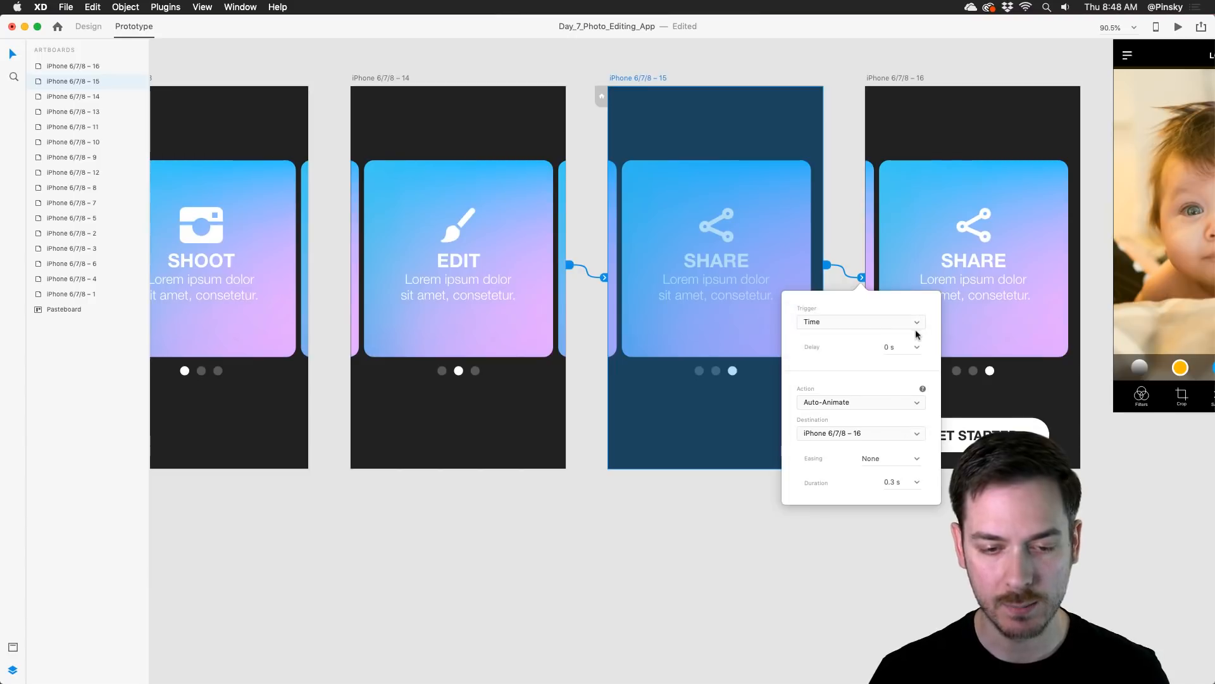
left_click(902, 348)
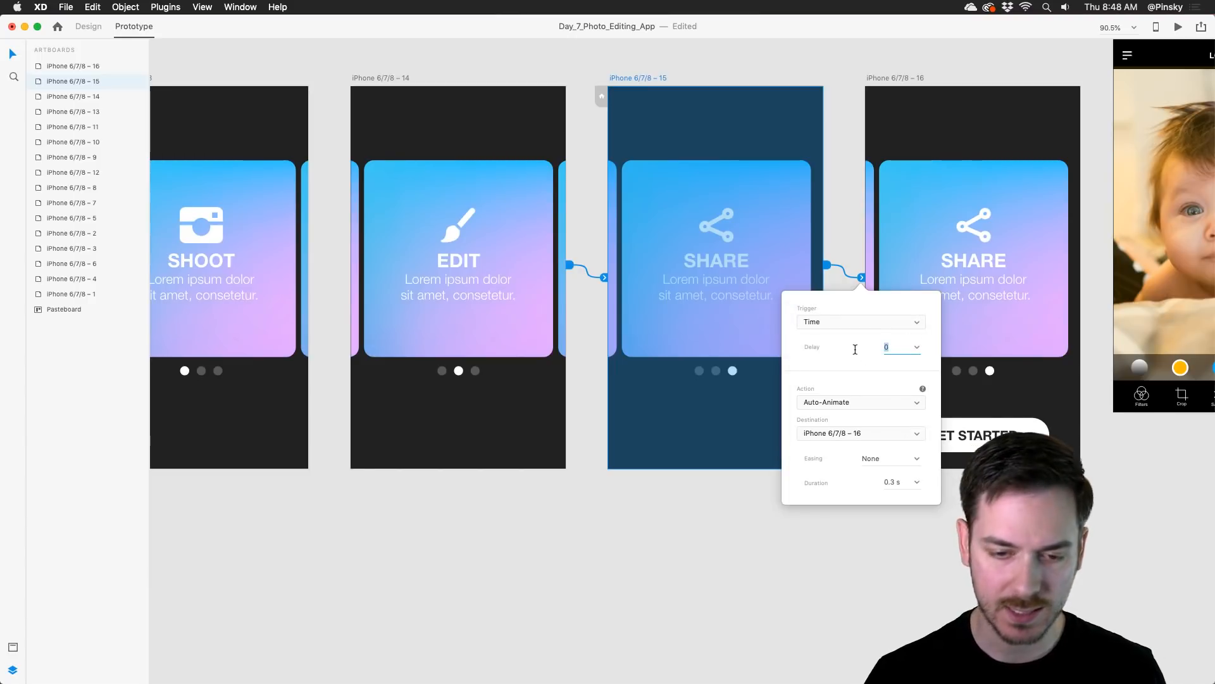
left_click(919, 350)
left_click(902, 375)
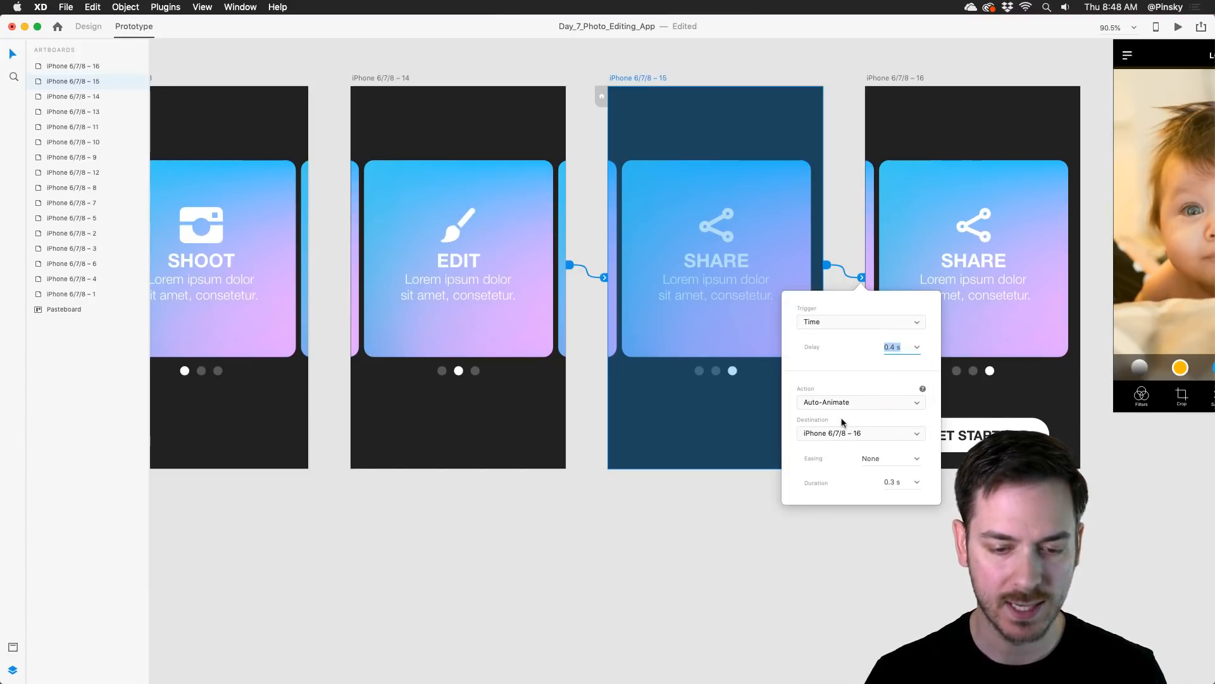
left_click(915, 462)
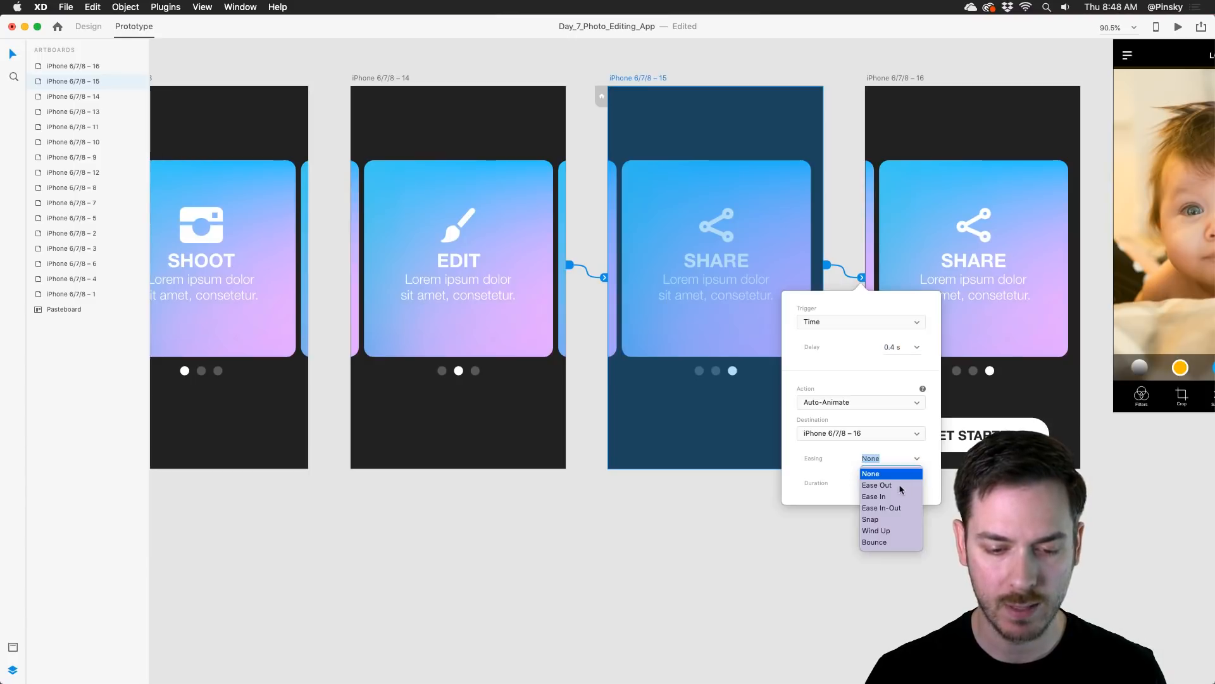
left_click(892, 507)
left_click(918, 483)
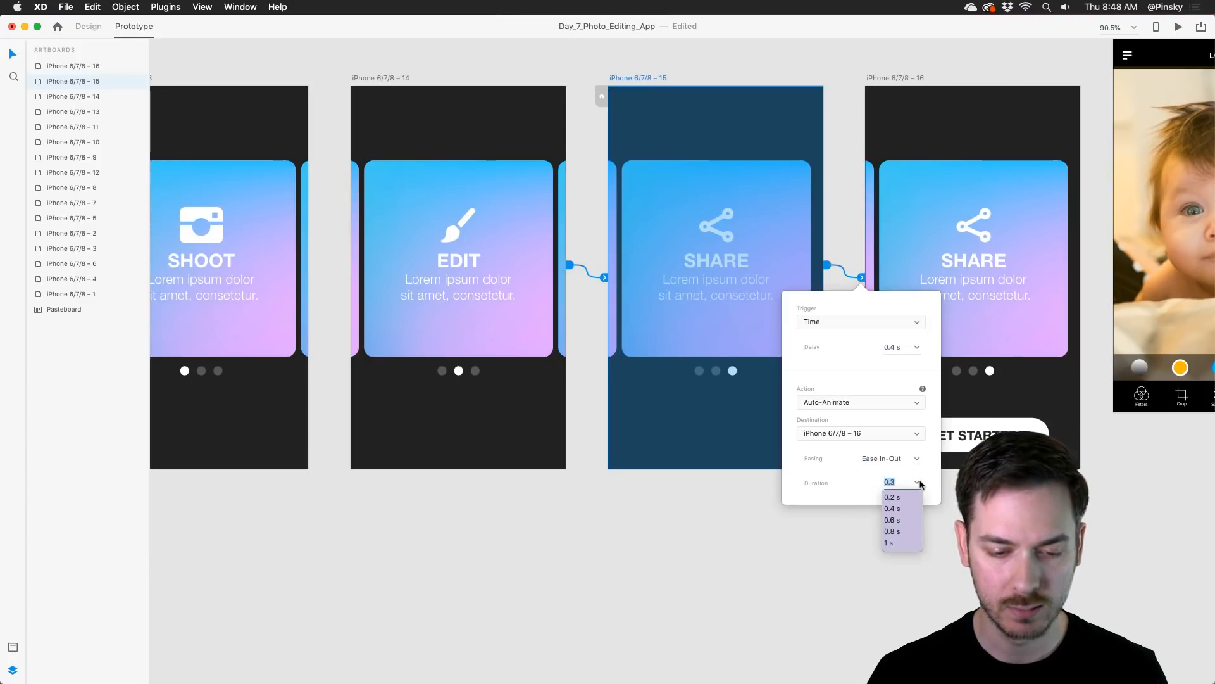
left_click(903, 508)
Step: Preview the prototype from the Shoot artboard, swiping through the Edit and Share cards to check the Get Started button animation
left_click(401, 346)
left_click_drag(356, 315, 664, 296)
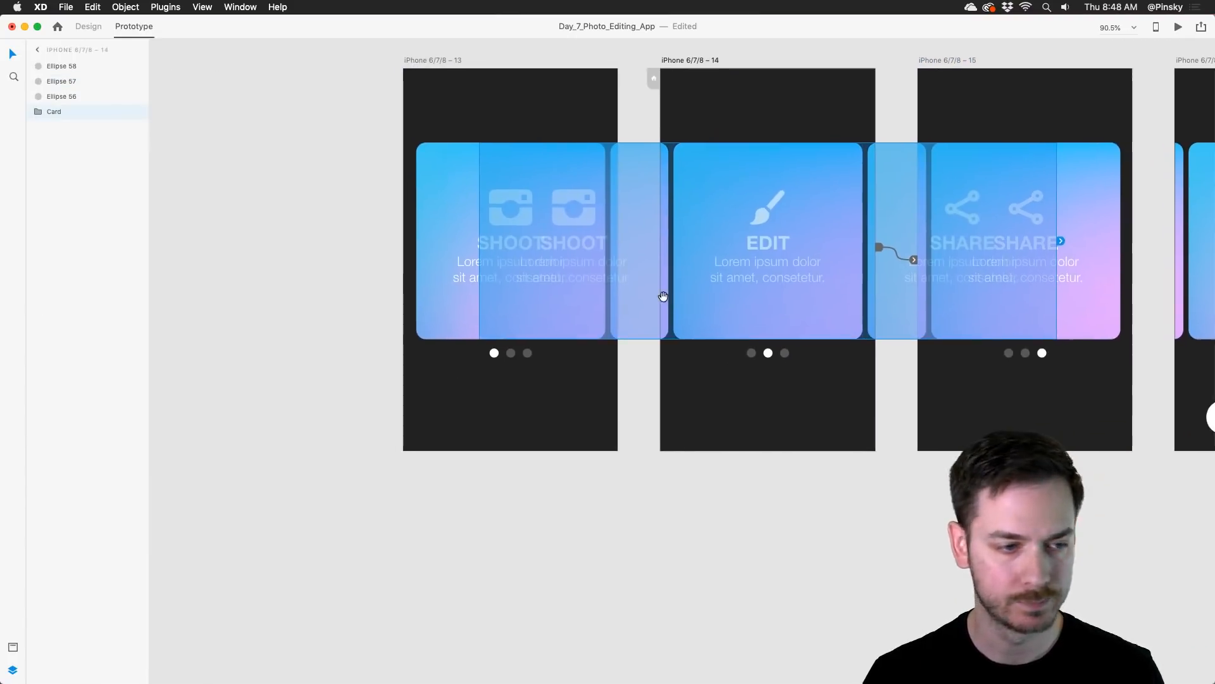
left_click(439, 125)
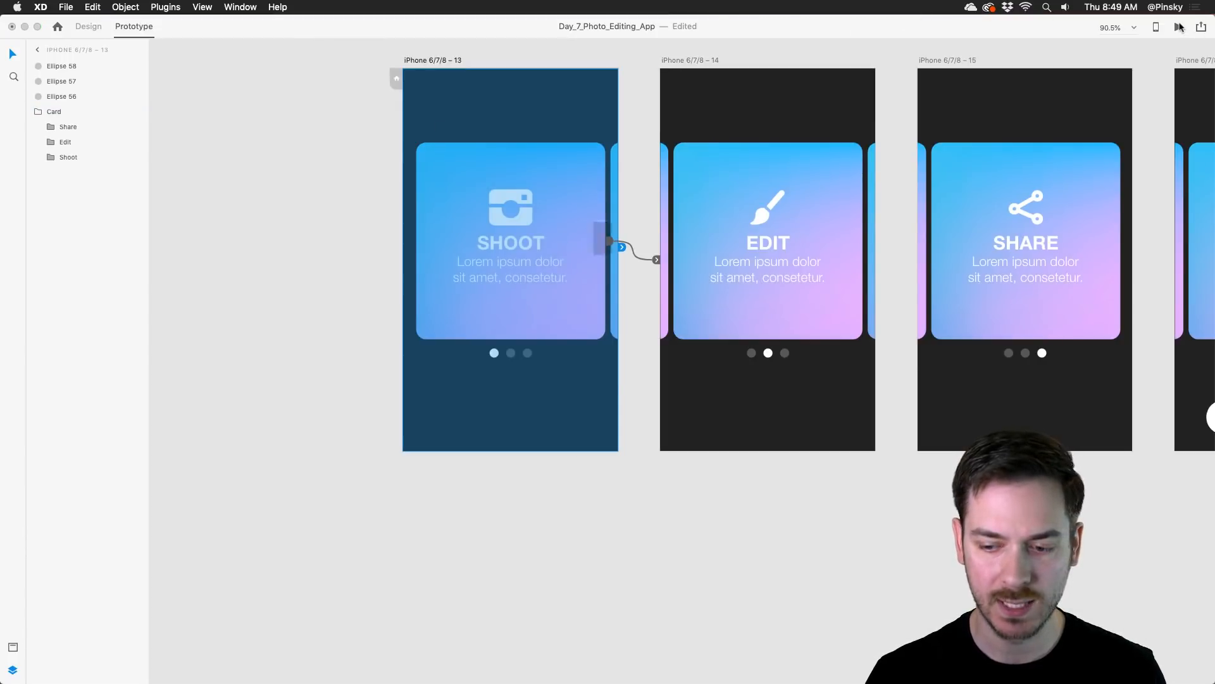
left_click(1180, 27)
left_click_drag(615, 32, 631, 109)
left_click_drag(692, 305, 439, 302)
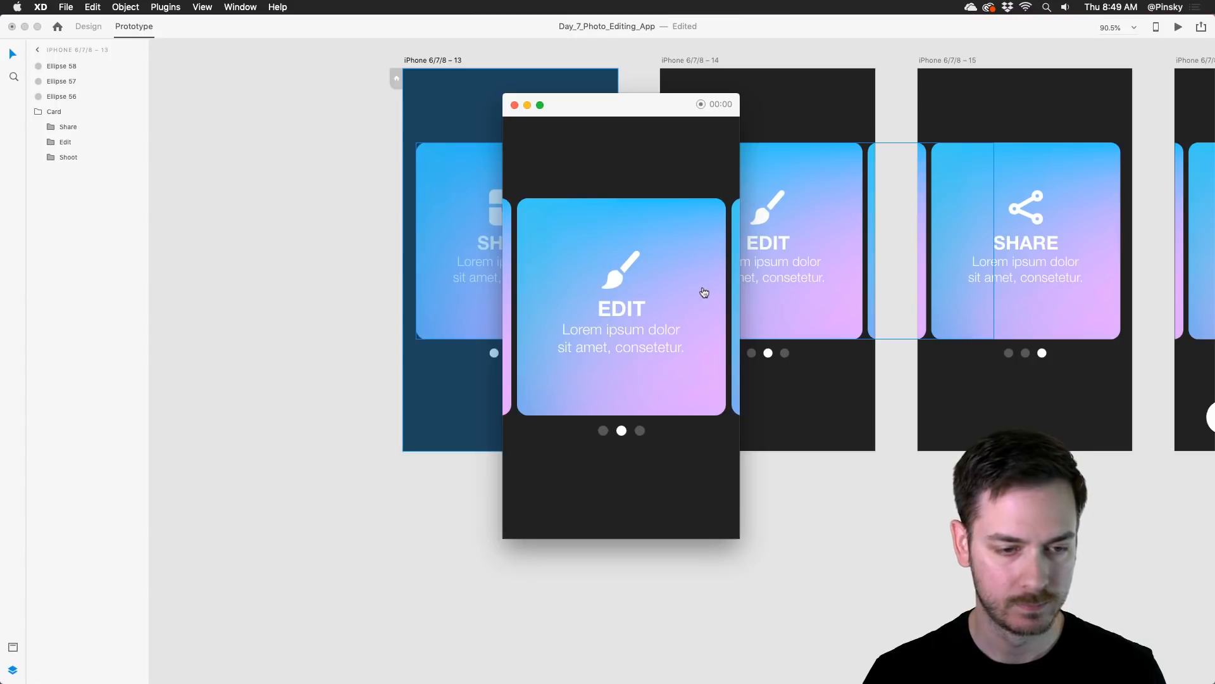
left_click_drag(704, 292, 659, 285)
left_click_drag(658, 285, 474, 288)
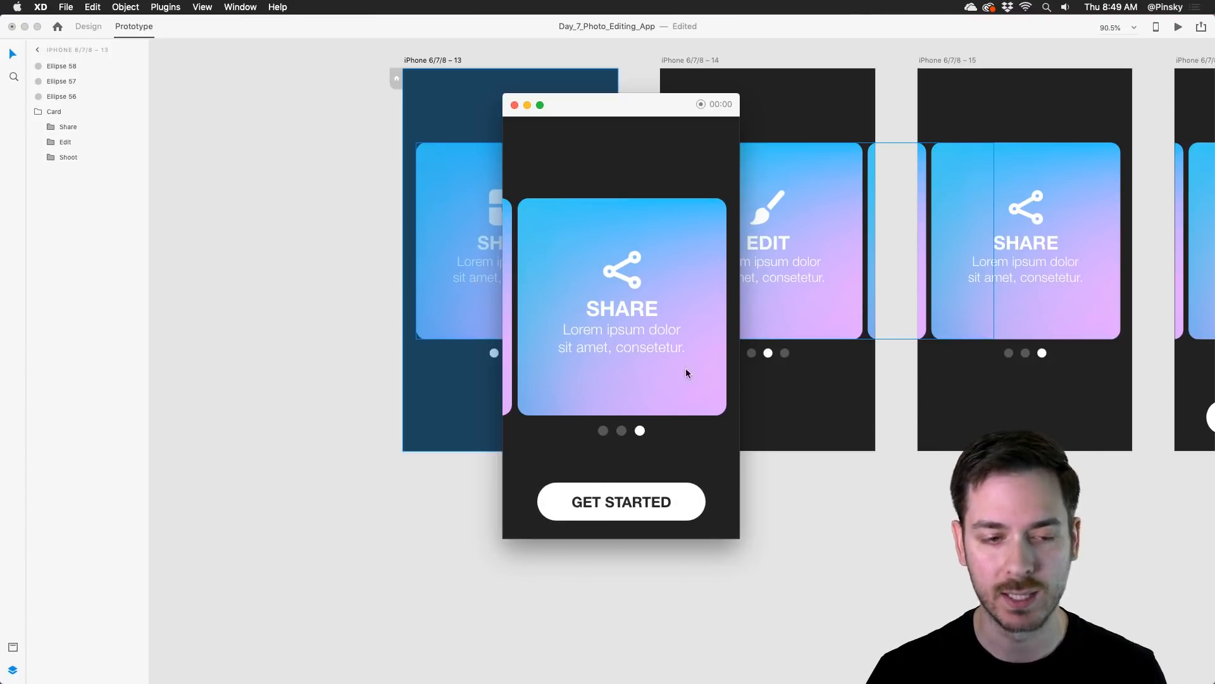
key("Escape")
Step: Move the four onboarding artboards together to the left, widening the gap to the iPhone 6/7/8 – 12 photo artboard
left_click_drag(954, 270, 659, 271)
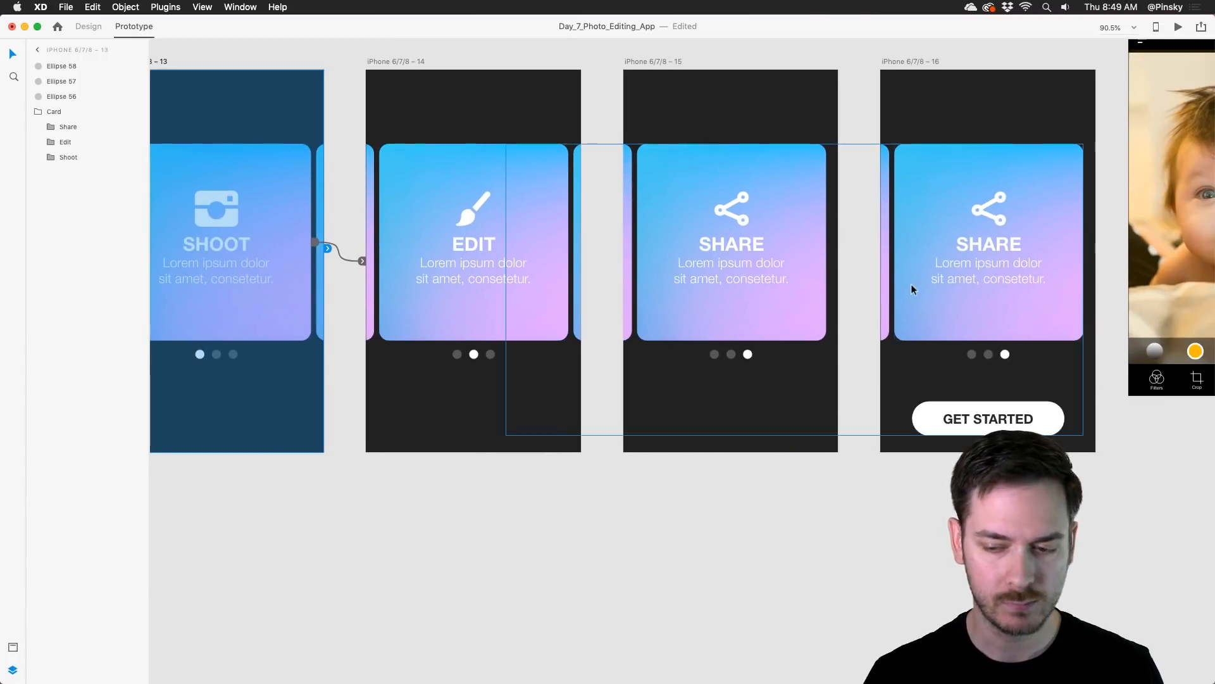
scroll(912, 288, "down", 5)
scroll(768, 272, "right", 2)
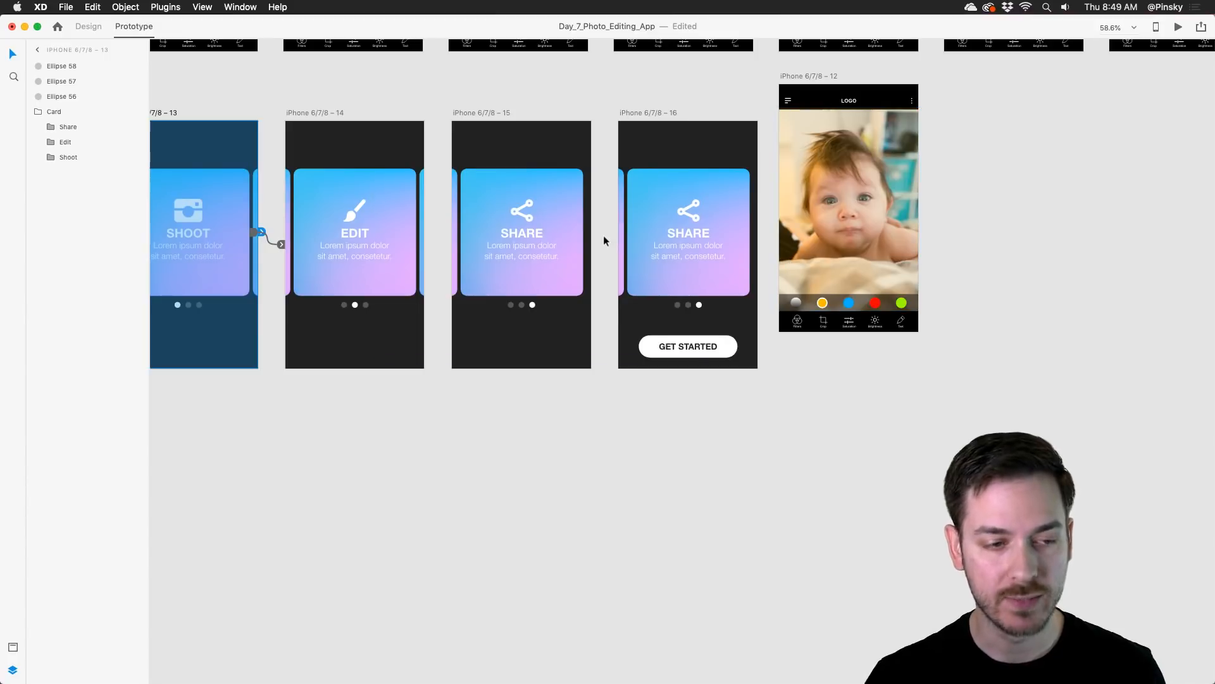
scroll(557, 168, "down", 3)
left_click_drag(197, 118, 706, 348)
left_click_drag(627, 119, 552, 116)
scroll(746, 188, "up", 3)
scroll(745, 188, "down", 1)
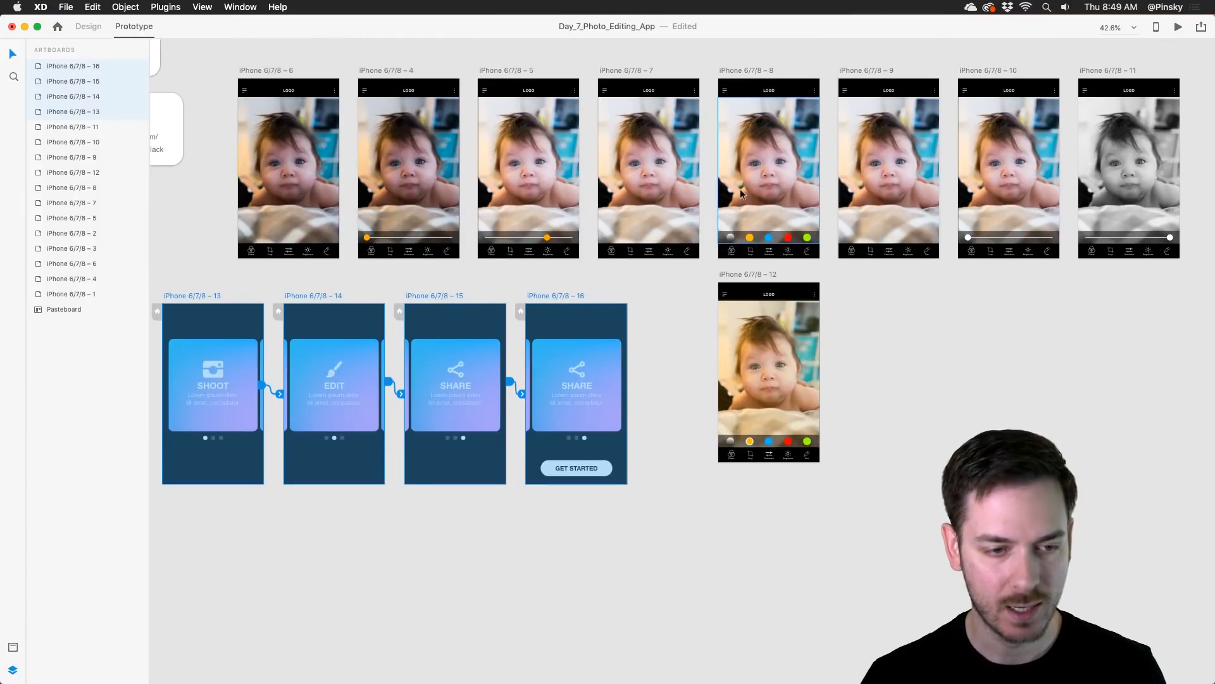
left_click(660, 329)
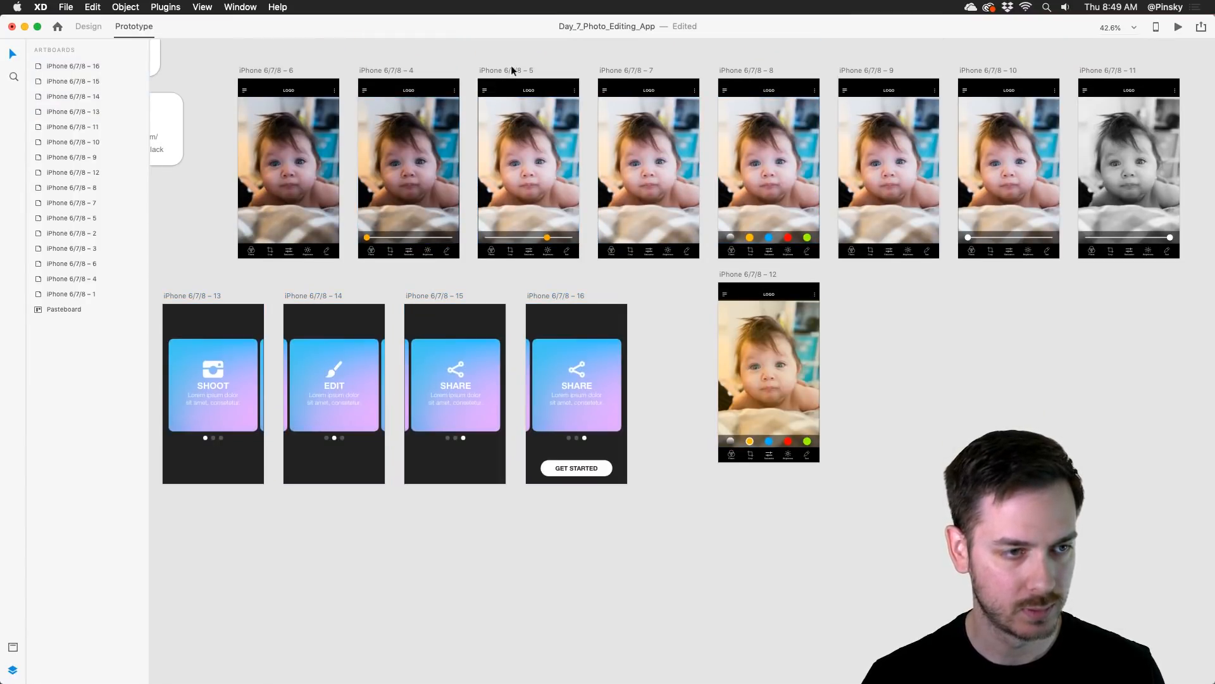
Step: Duplicate the iPhone 6/7/8 – 5 photo editor artboard and place the copy below the iPhone 6/7/8 – 16 Share artboard
left_click_drag(513, 71, 562, 514)
left_click(598, 464)
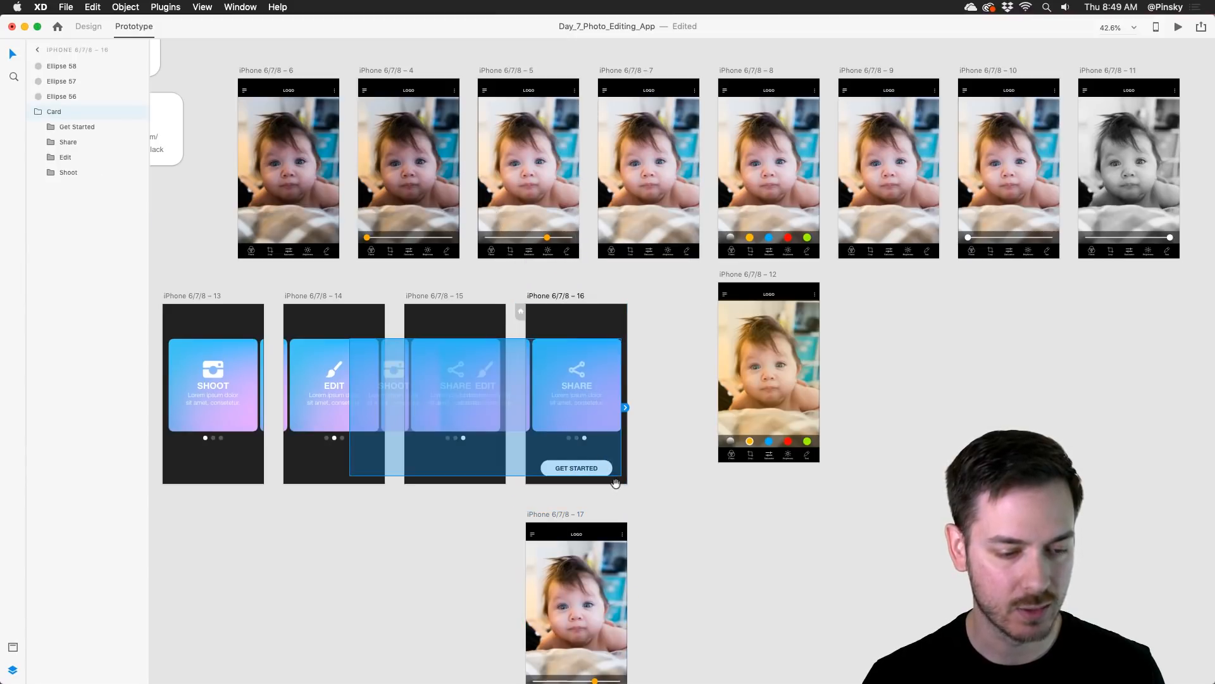
Step: Remove the prototype links carried over from the iPhone 6/7/8 – 5 artboard on the duplicated photo editor artboard
left_click_drag(615, 483, 624, 367)
left_click(590, 446)
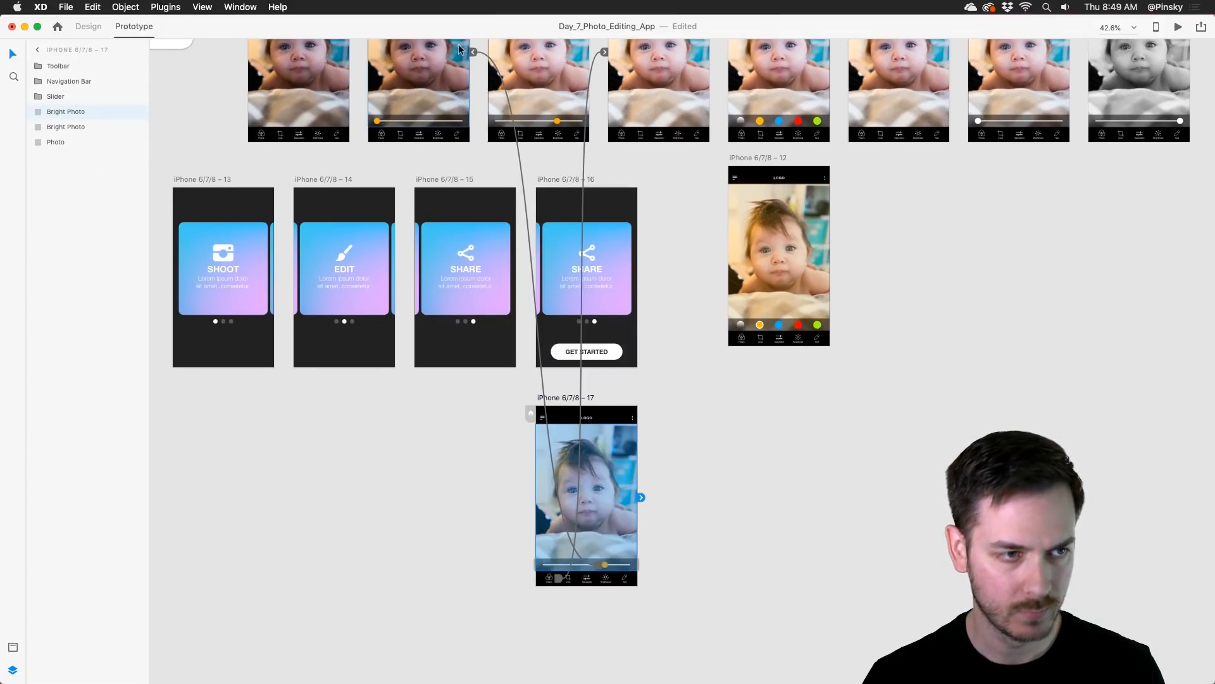
left_click(560, 578)
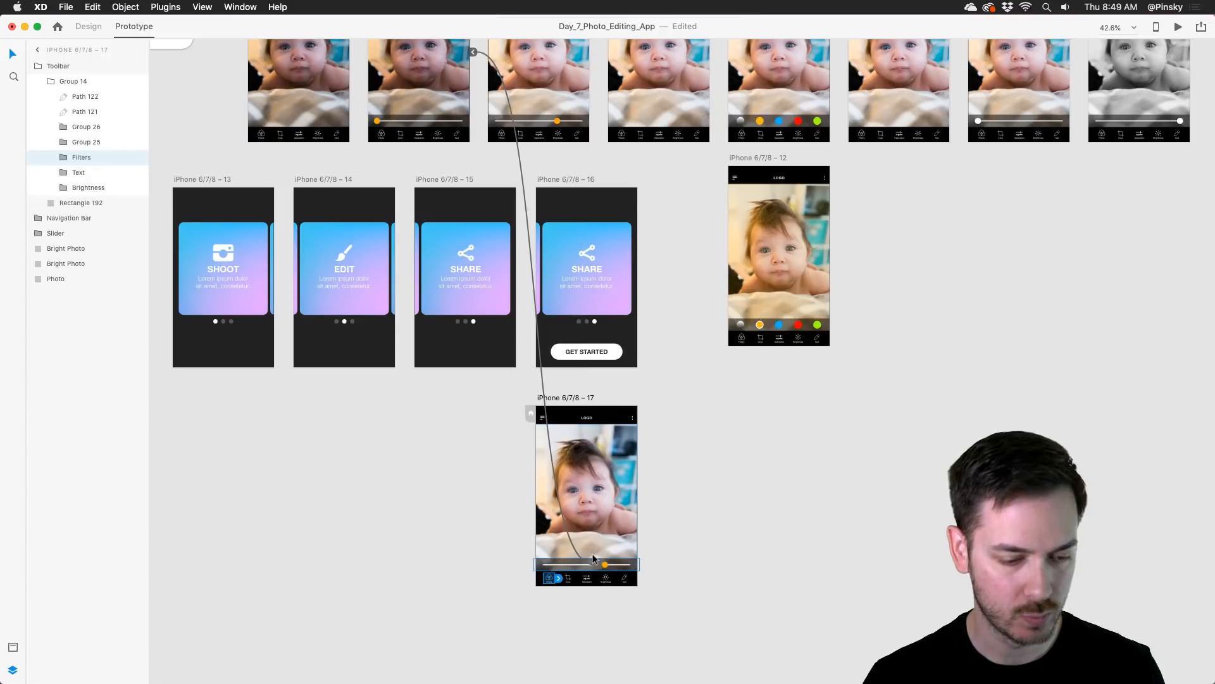
left_click(605, 564)
scroll(639, 334, "up", 1)
scroll(638, 333, "up", 1)
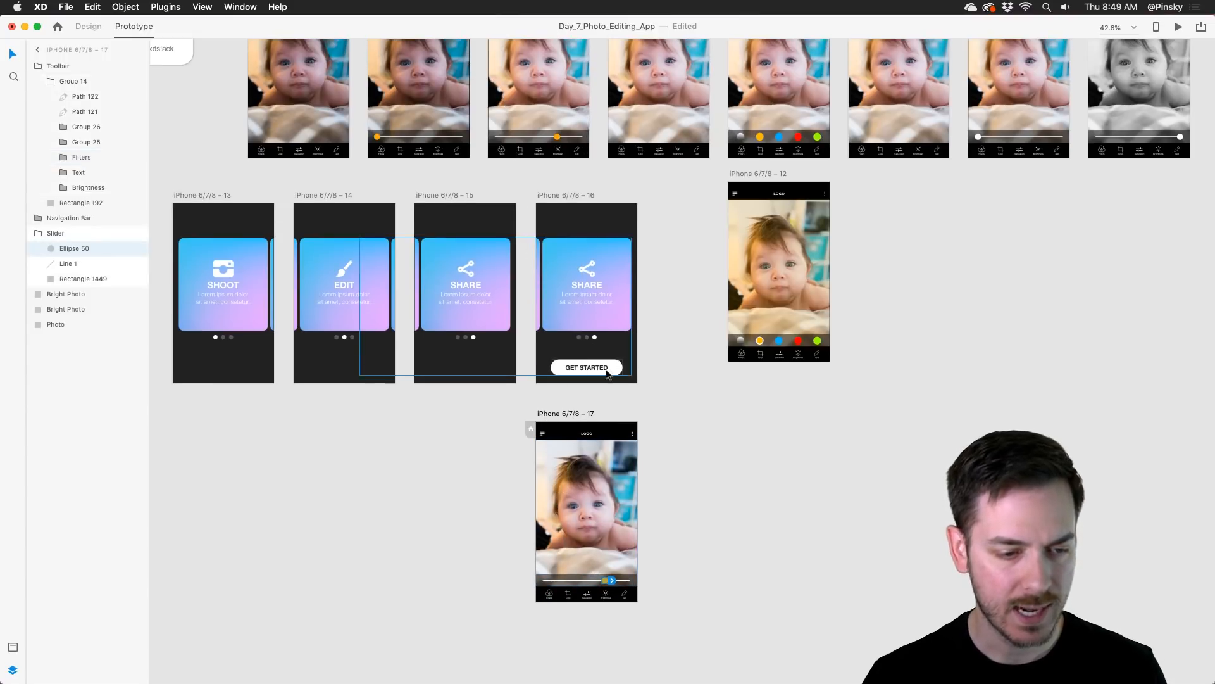
Step: Link the Get Started button to the iPhone 6/7/8 – 17 photo editor artboard using a Tap trigger
left_click(633, 366)
left_click_drag(630, 368, 603, 506)
left_click(464, 356)
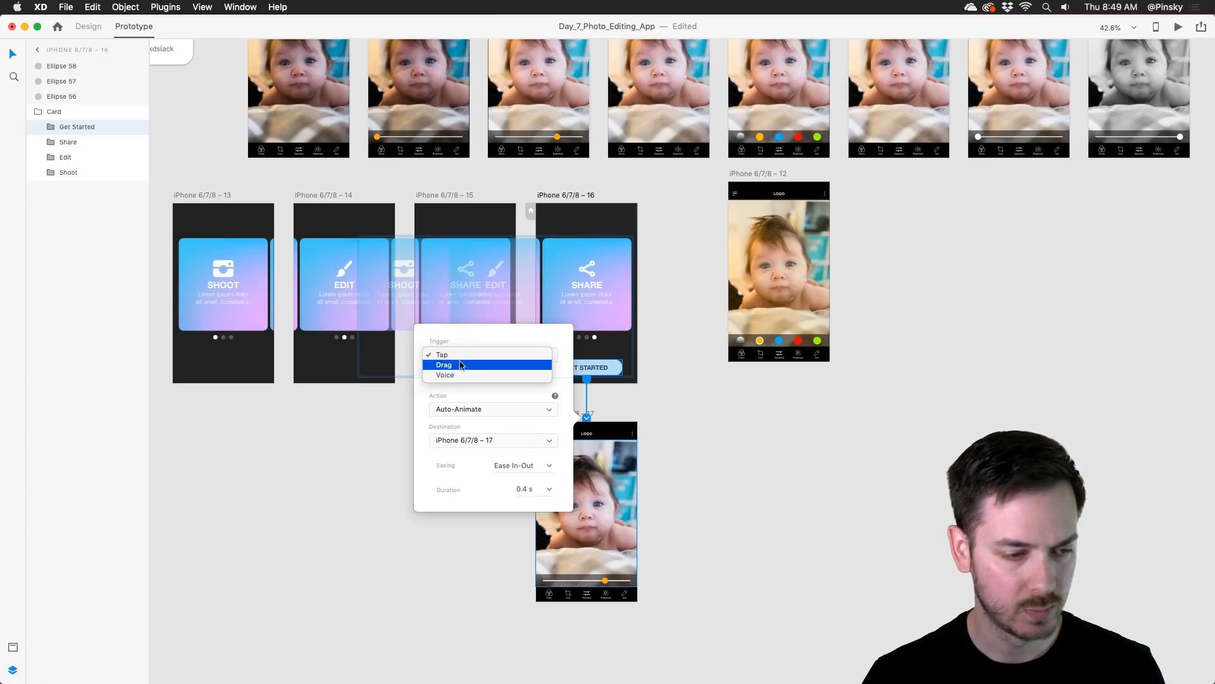
left_click(463, 354)
Step: Set the Get Started link's action to Transition with a Slide Right animation
left_click(503, 410)
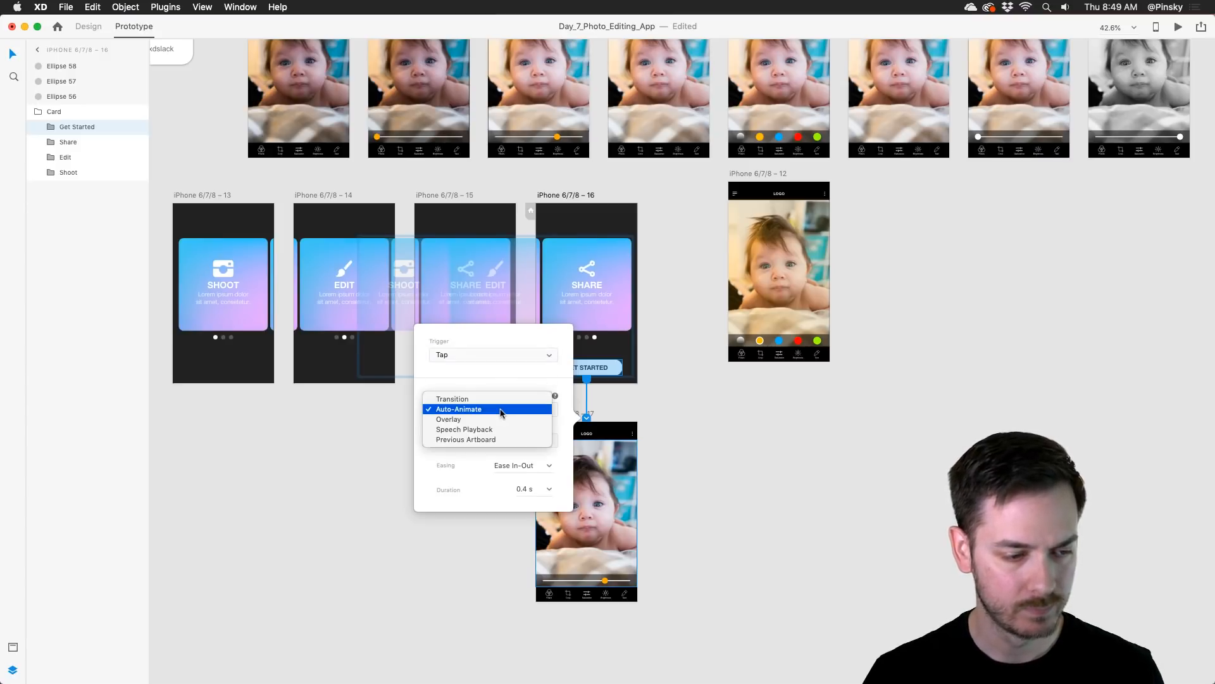
left_click(501, 412)
left_click(495, 409)
left_click(496, 398)
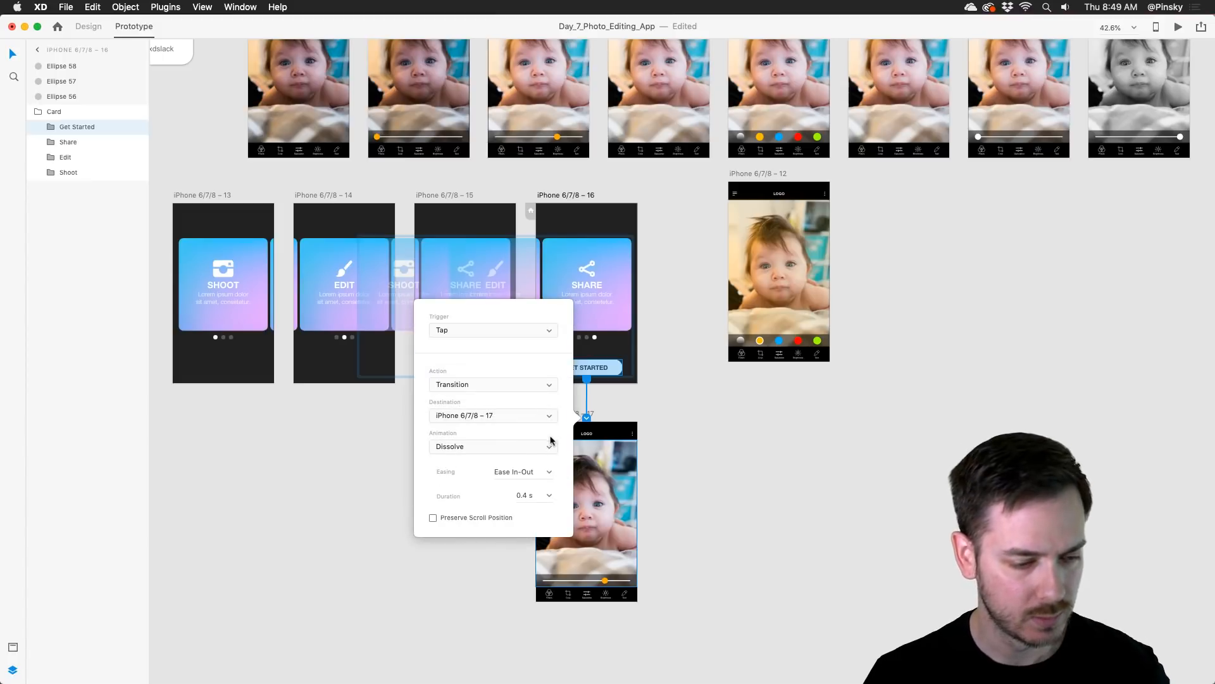
left_click(550, 442)
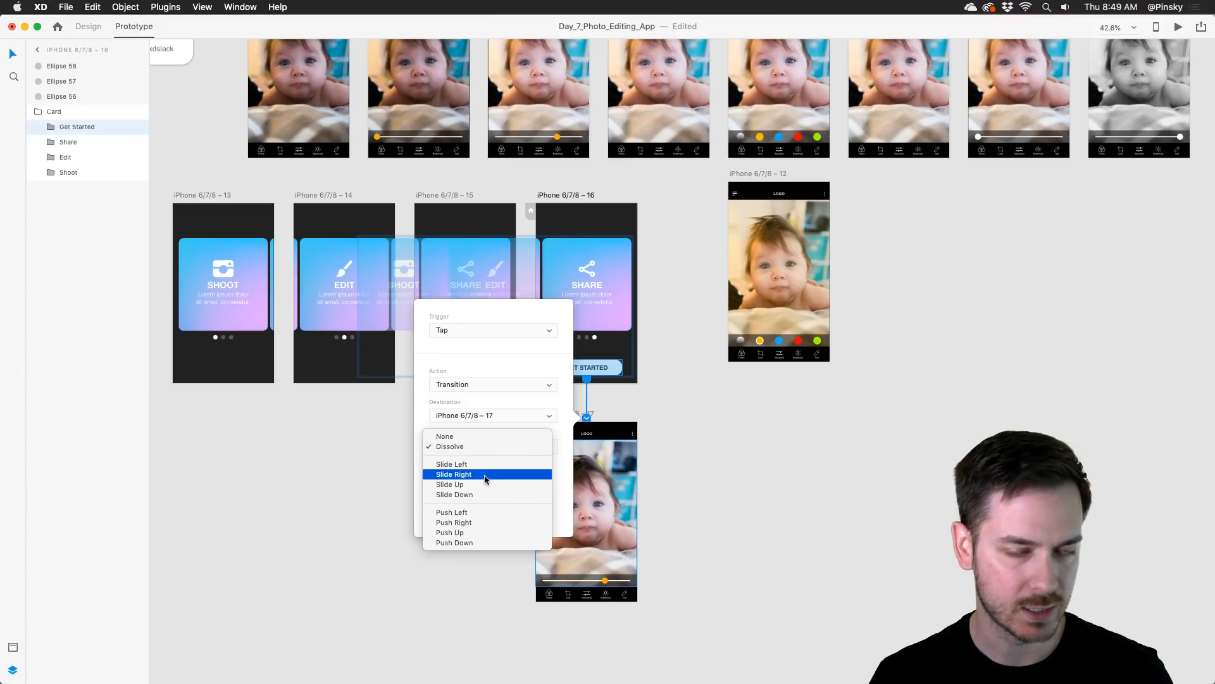
left_click(486, 475)
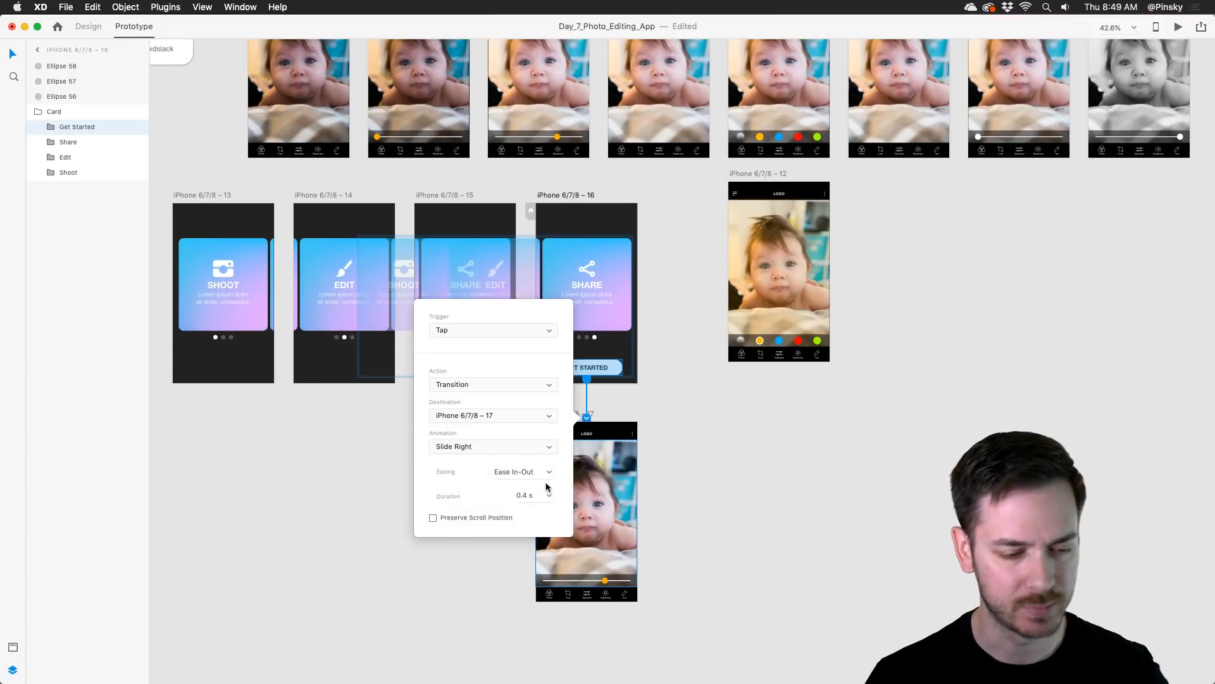
Step: Preview the Get Started button to check the Slide Right transition into the photo editor
left_click(1178, 27)
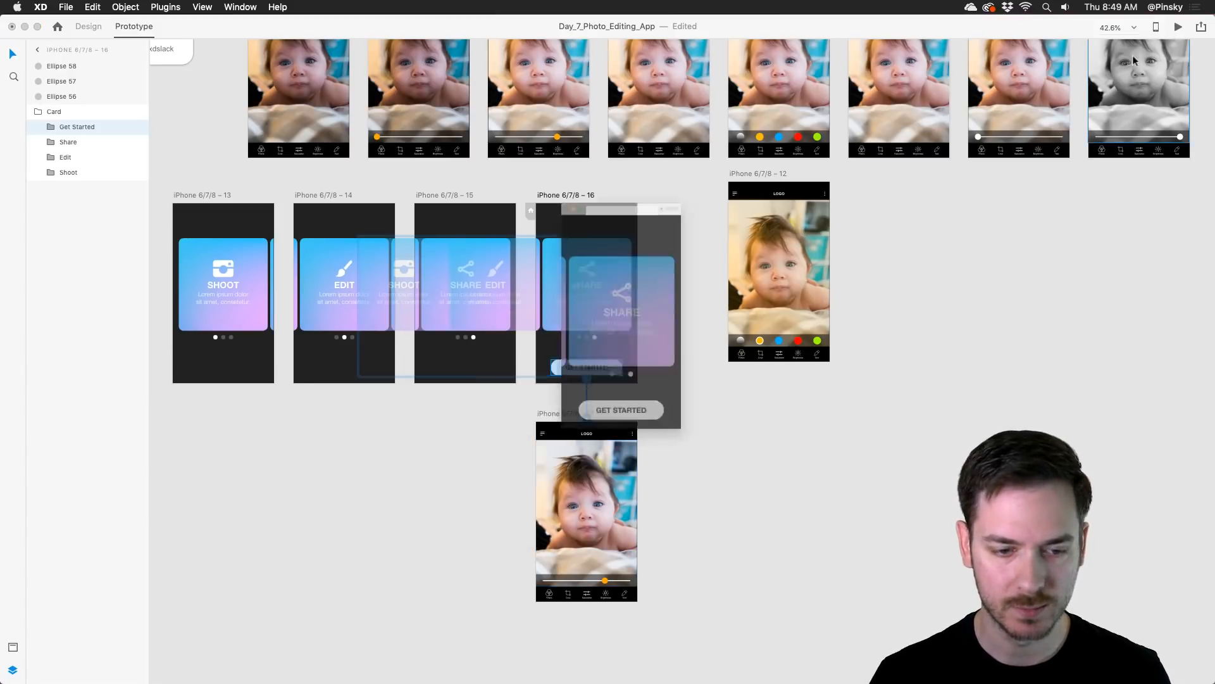
left_click(693, 500)
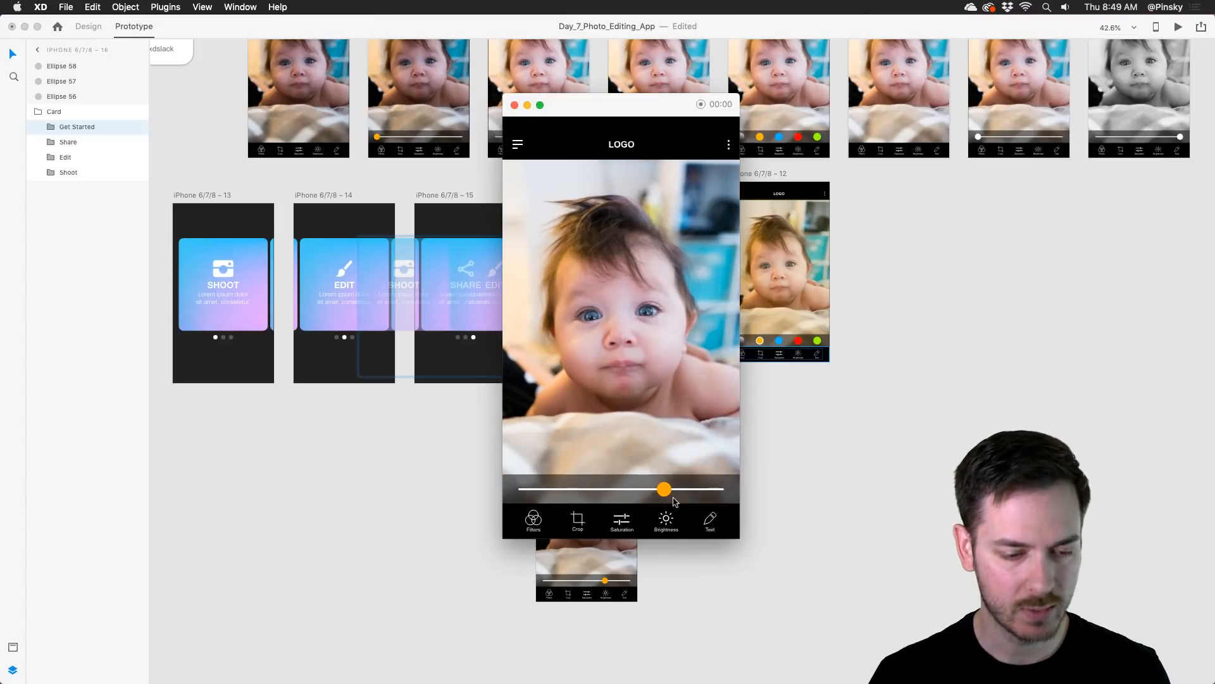
key("super+w")
Step: Change the Get Started link's transition animation to Slide Left
left_click(587, 418)
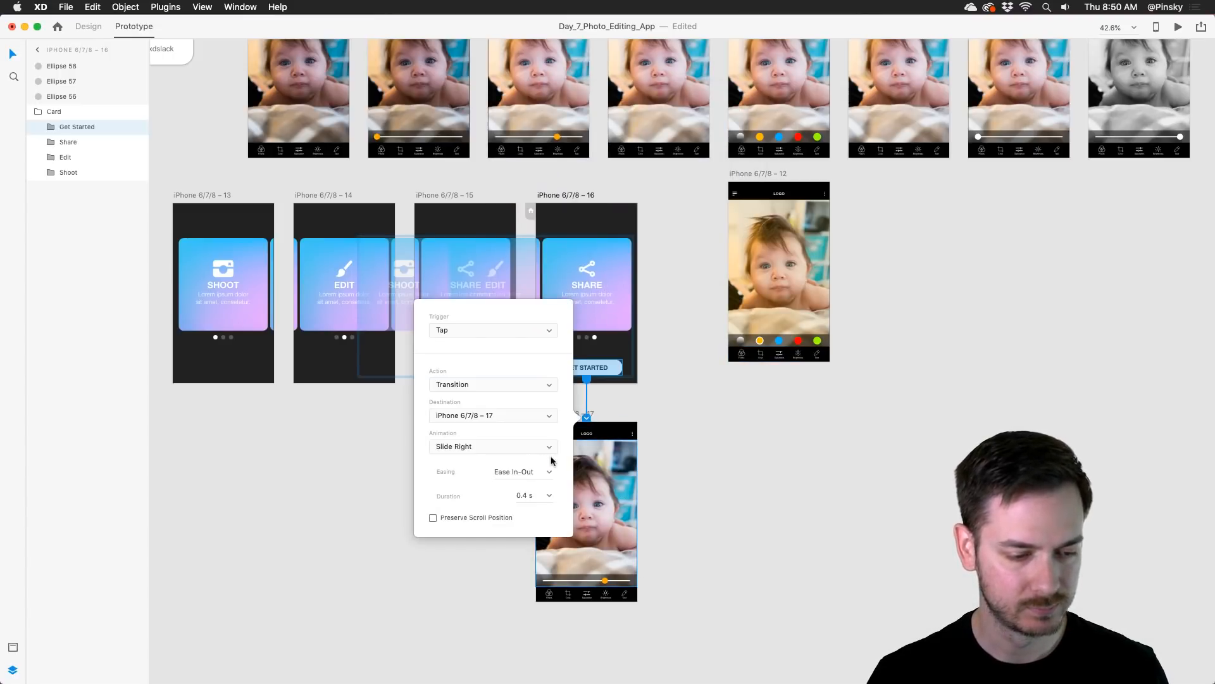
left_click(547, 475)
left_click(547, 474)
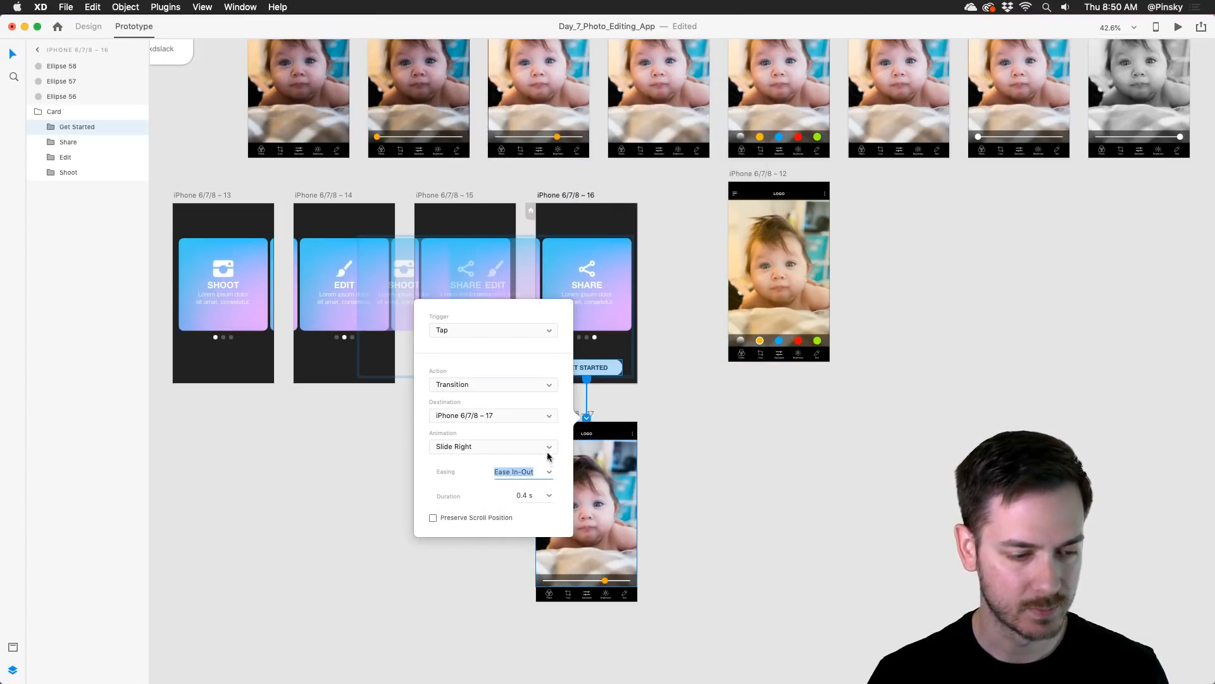
left_click(548, 447)
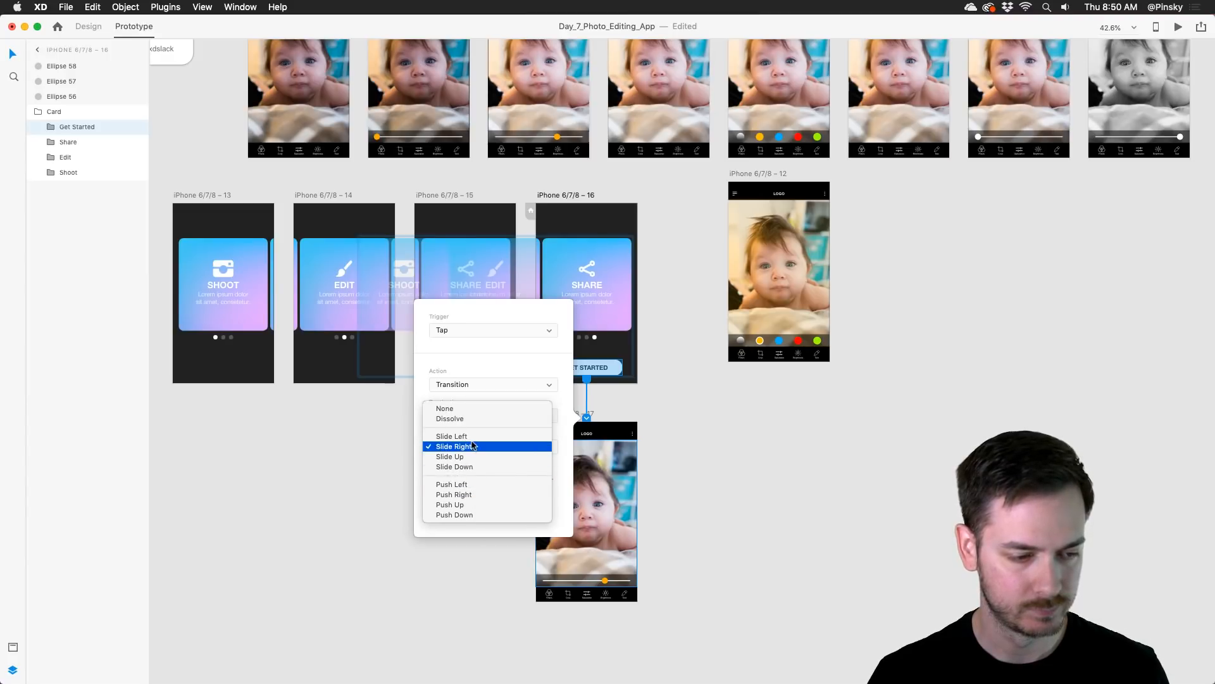
left_click(467, 437)
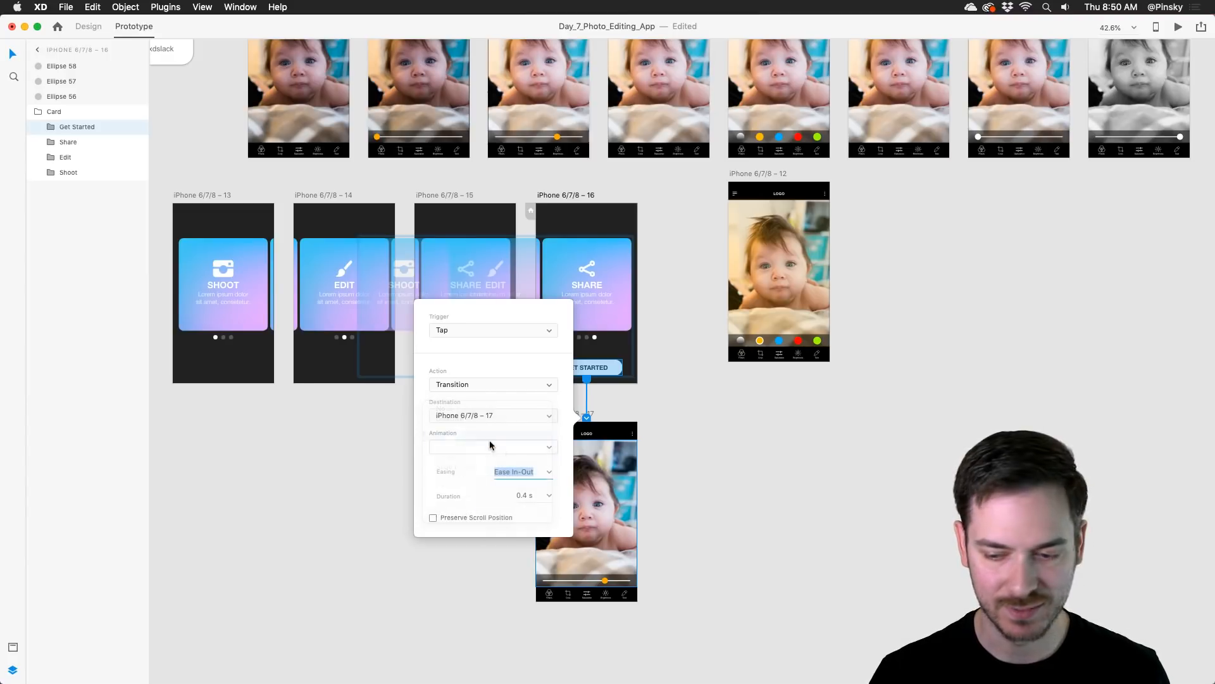
left_click(631, 461)
Step: Preview the iPhone 6/7/8 – 16 artboard again to check the Get Started button's Slide Left transition
left_click(630, 257)
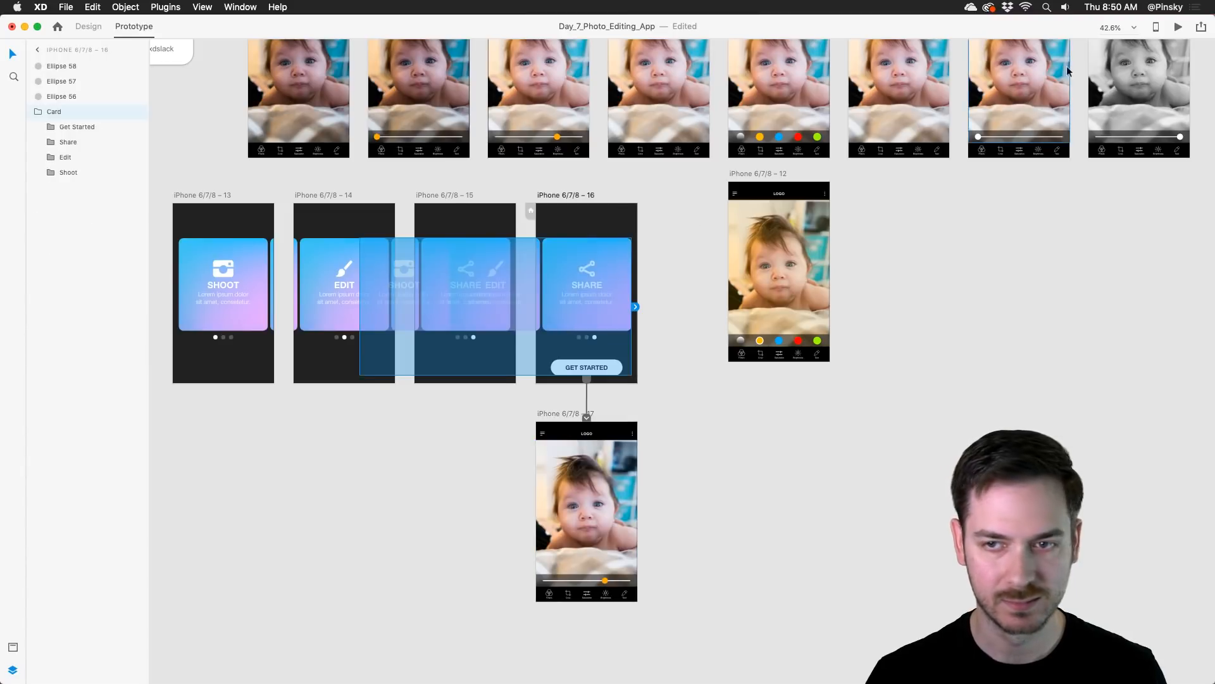
left_click(1179, 27)
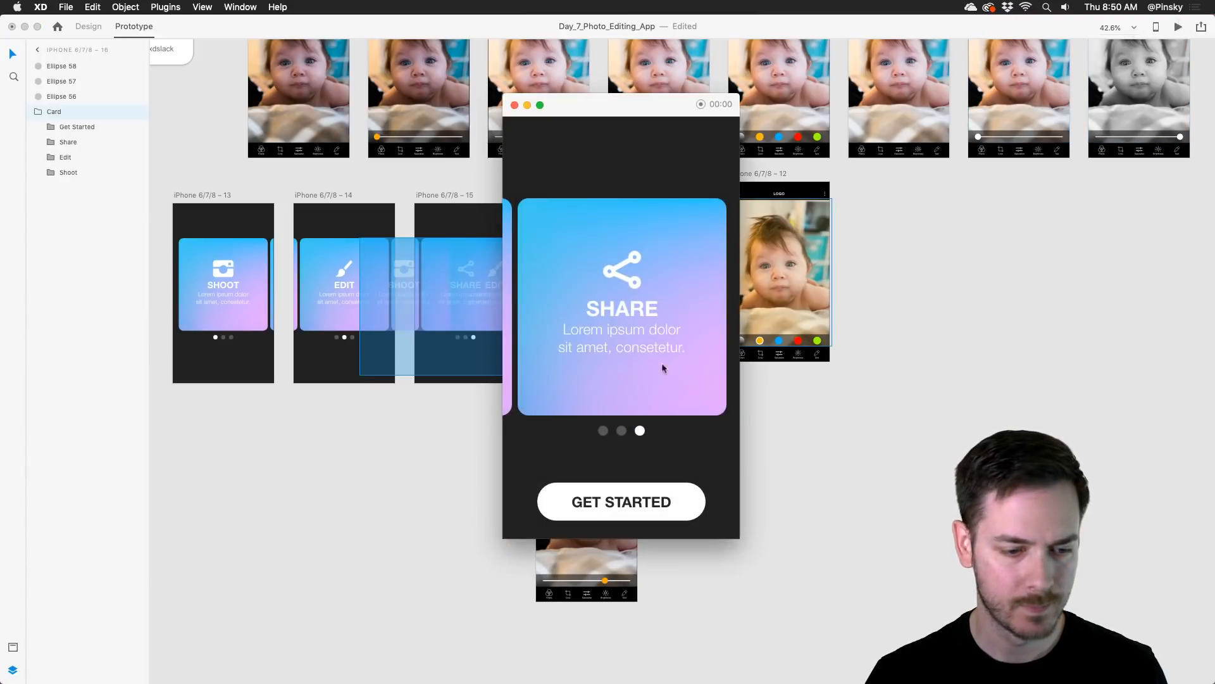
left_click(673, 505)
key("Escape")
left_click_drag(598, 441, 474, 522)
left_click_drag(605, 45, 810, 412)
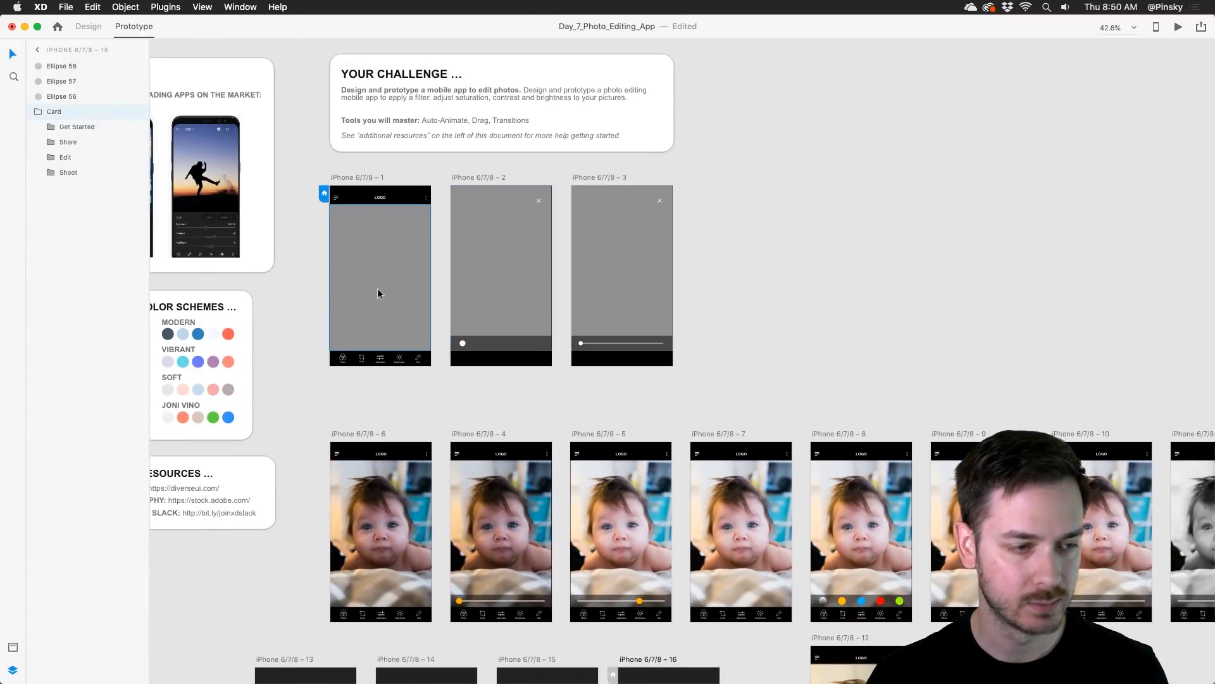
left_click_drag(614, 677, 545, 74)
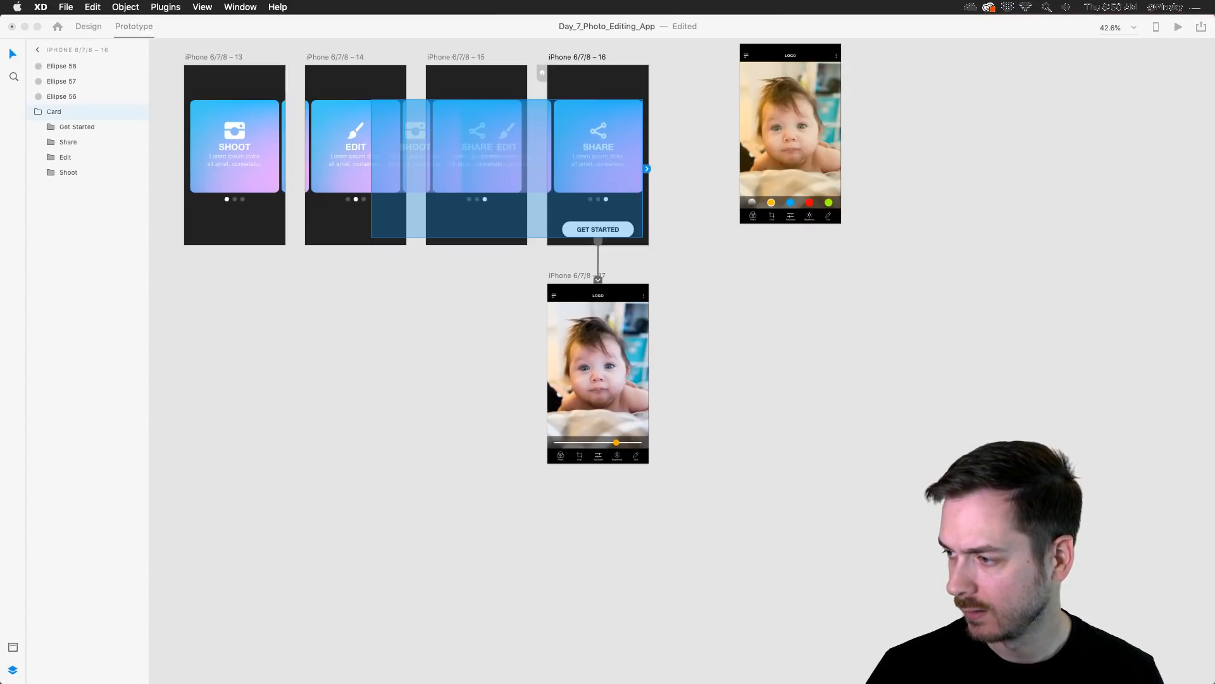
left_click(629, 341)
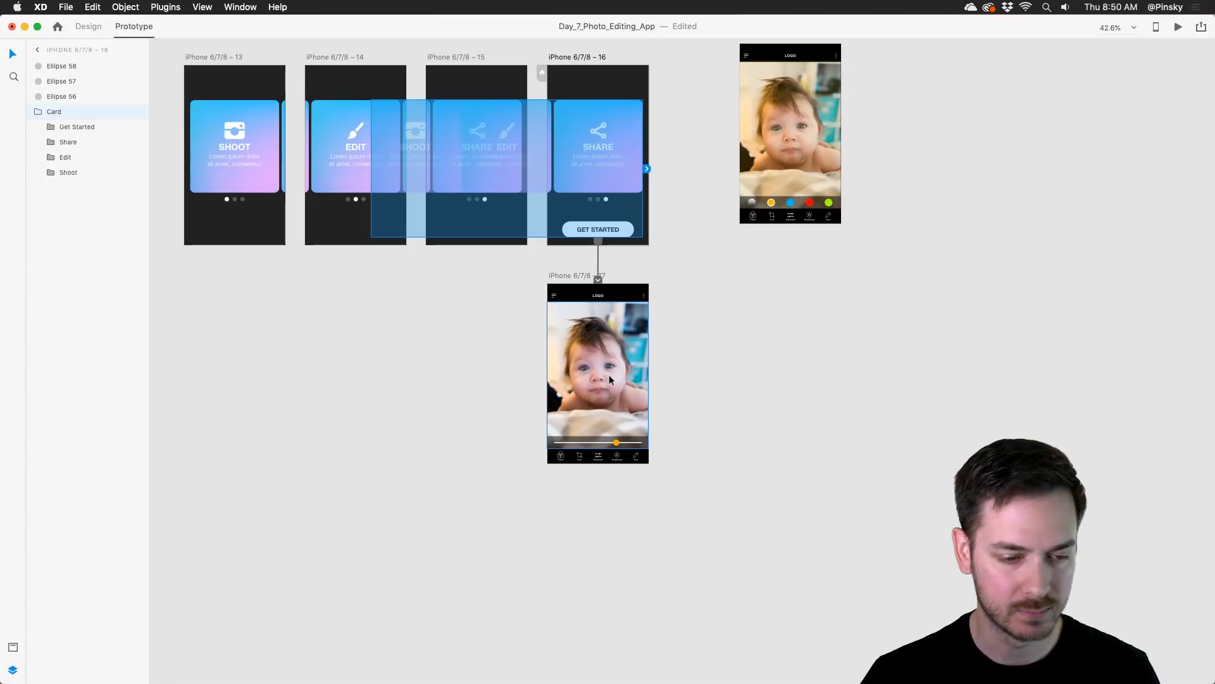
Step: Duplicate the iPhone 6/7/8 – 17 photo editor artboard alongside the original
scroll(592, 334, "up", 3)
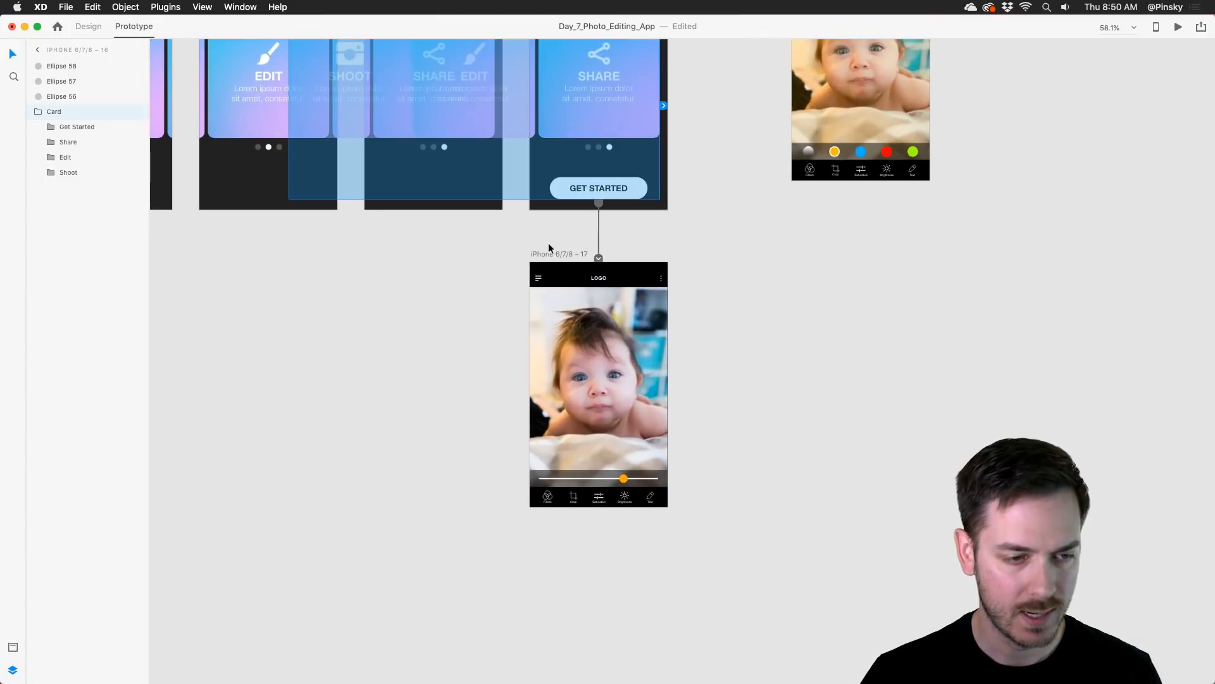
left_click(548, 253)
key("super+d")
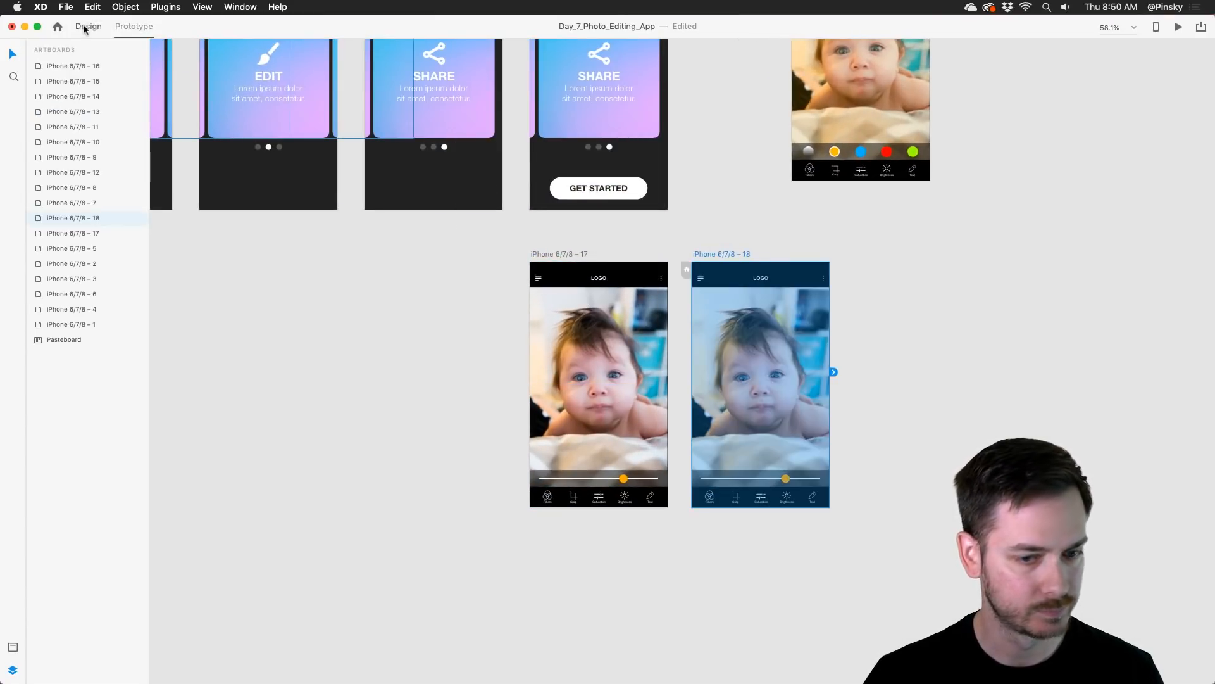
Step: Draw a borderless rectangle of about 398 × 678 covering the whole iPhone 6/7/8 – 17 artboard in Design mode
left_click(88, 27)
scroll(681, 336, "up", 5)
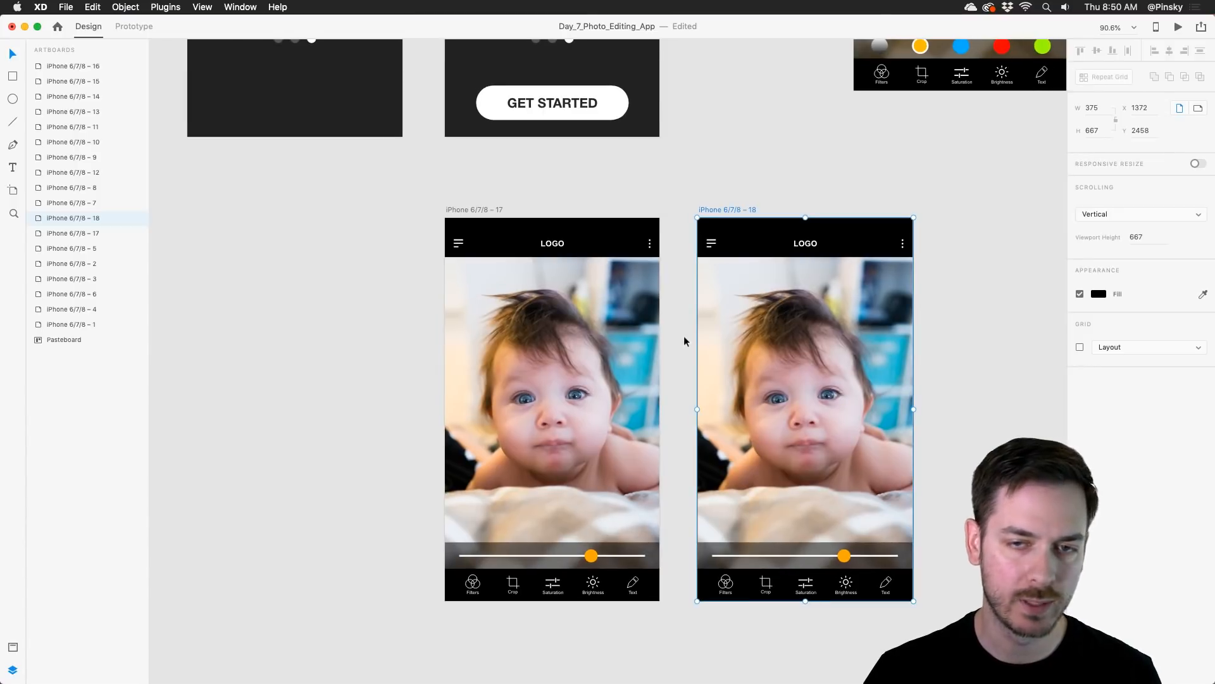
left_click(474, 202)
key("r")
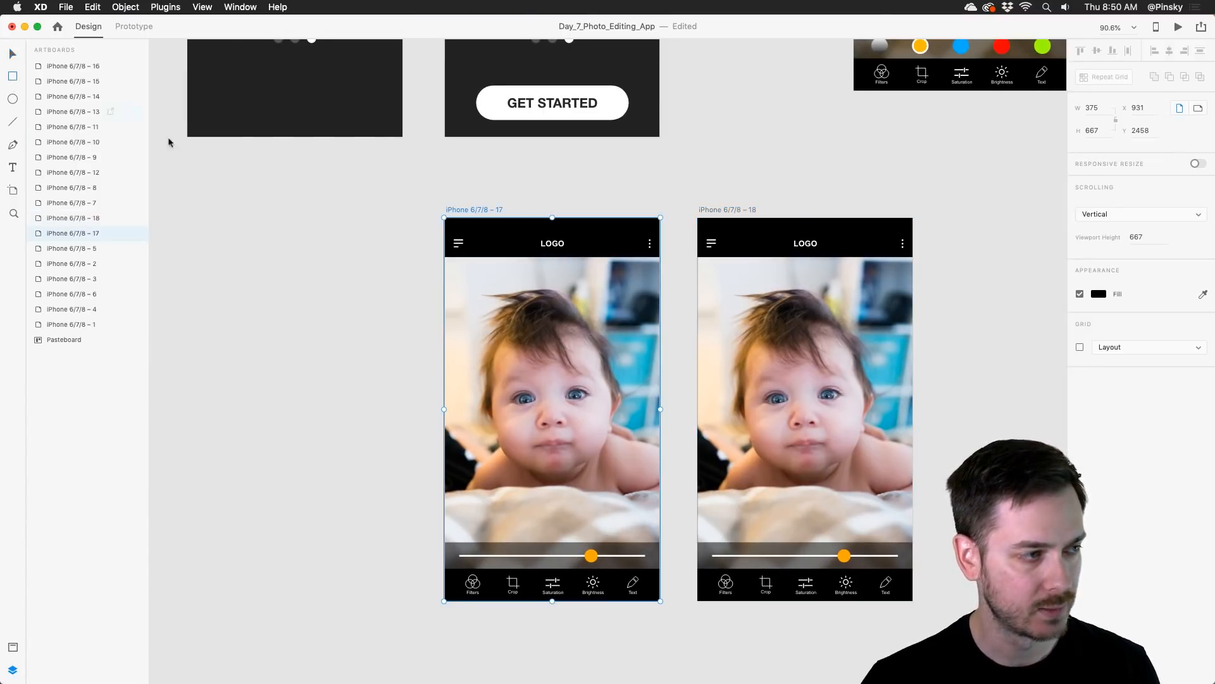
mouse_move(438, 219)
left_mouse_down()
mouse_move(663, 621)
mouse_move(665, 609)
left_mouse_up()
left_click(1080, 335)
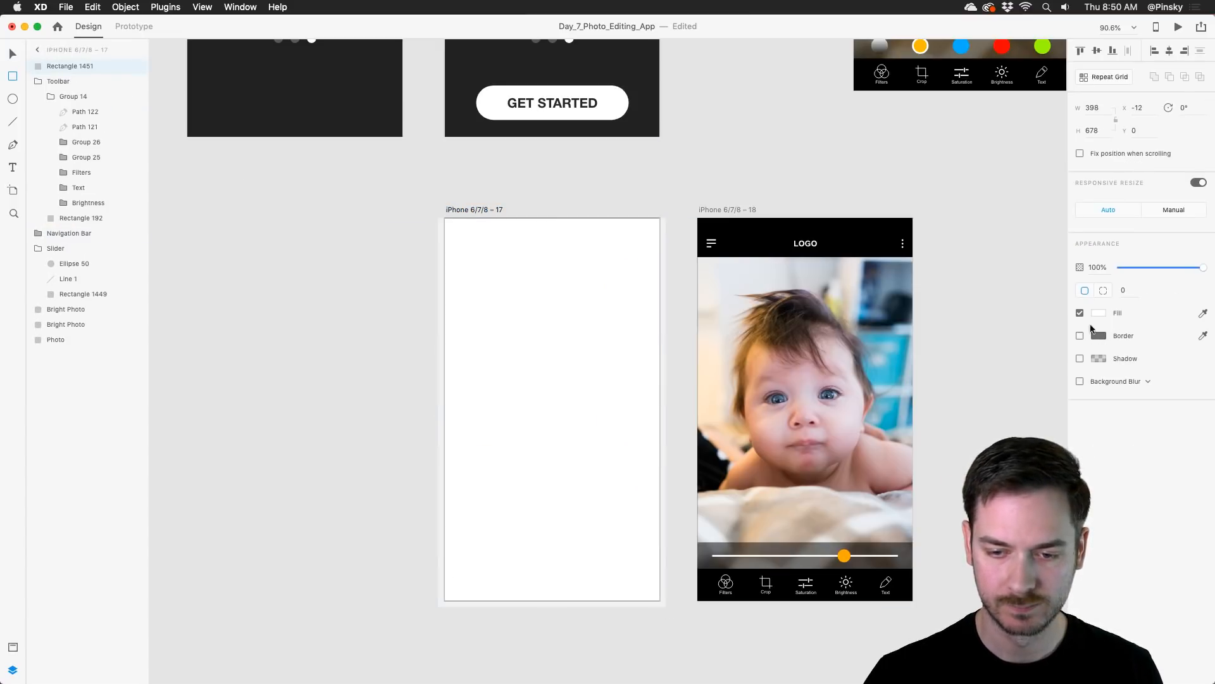
Step: Fill the covering rectangle with black and set its opacity to 70%
left_click(1094, 313)
left_click_drag(1000, 330, 917, 395)
mouse_move(1161, 268)
left_mouse_down()
mouse_move(1140, 265)
mouse_move(1179, 266)
left_mouse_up()
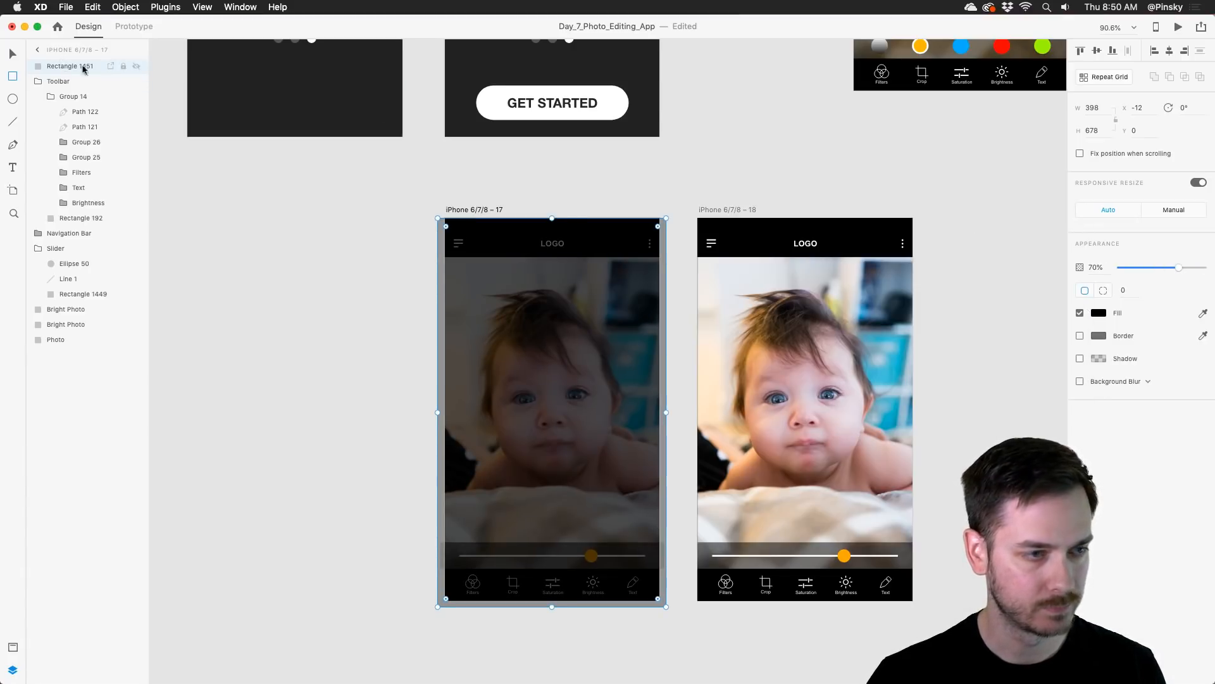
key("v")
Step: Copy the dark overlay rectangle onto the iPhone 6/7/8 – 18 artboard in the same position
left_click_drag(791, 286, 704, 259)
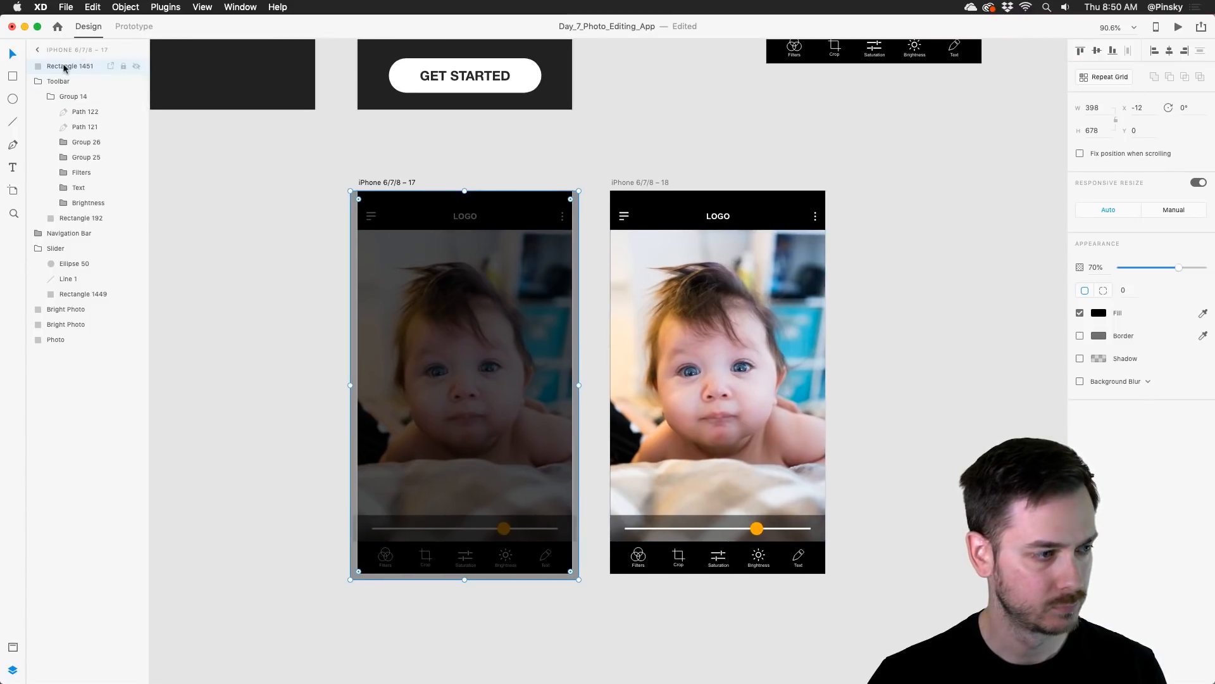
left_click(39, 82)
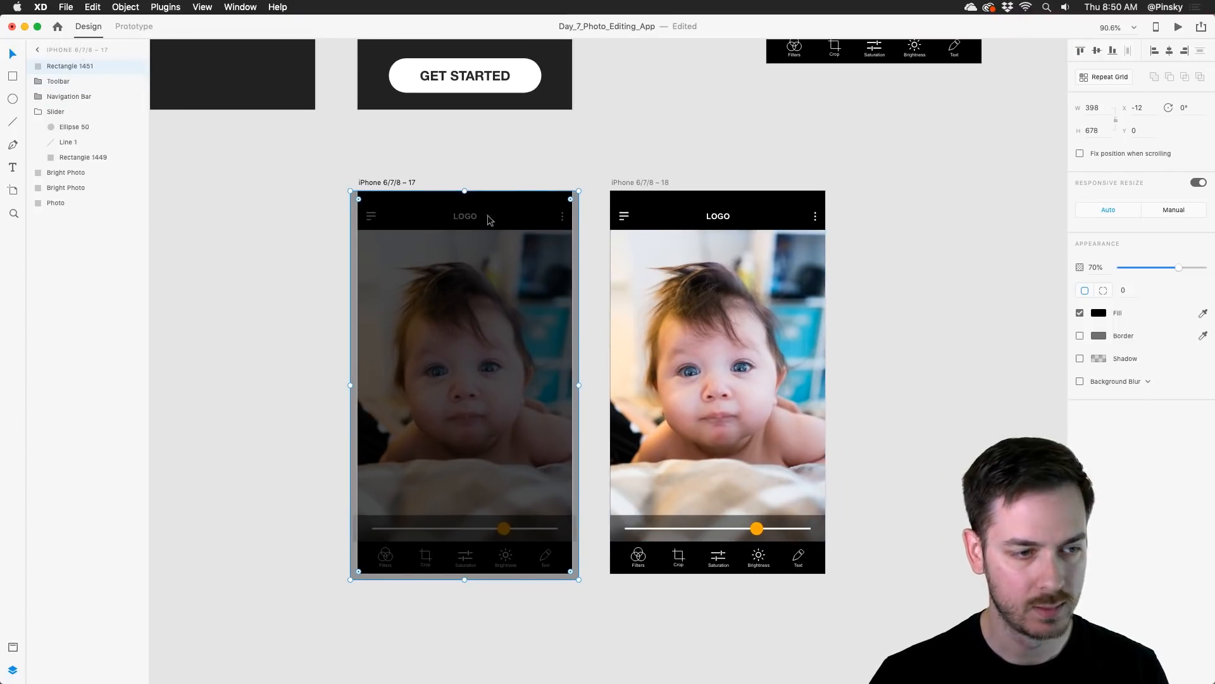
left_click(700, 305)
key("super+v")
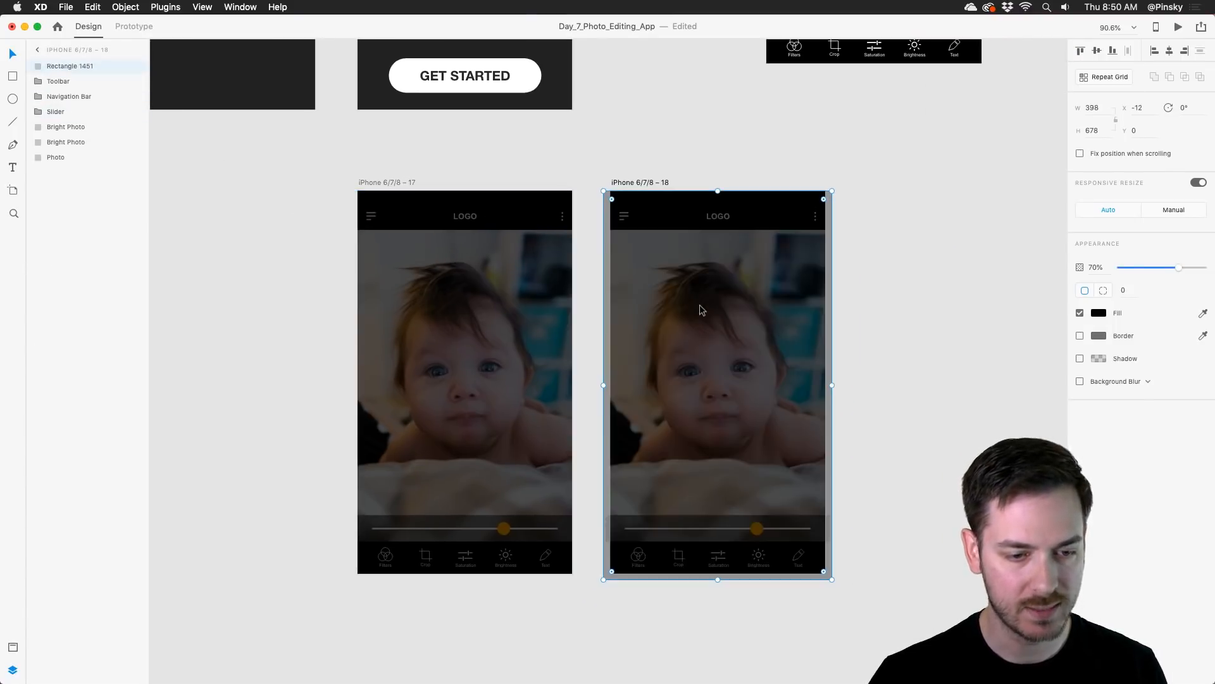
left_click(897, 346)
Step: Paste the blue "Select various image adjustments" tooltip onto the iPhone 6/7/8 – 18 artboard and position it just above the Filters icon
left_click(705, 326)
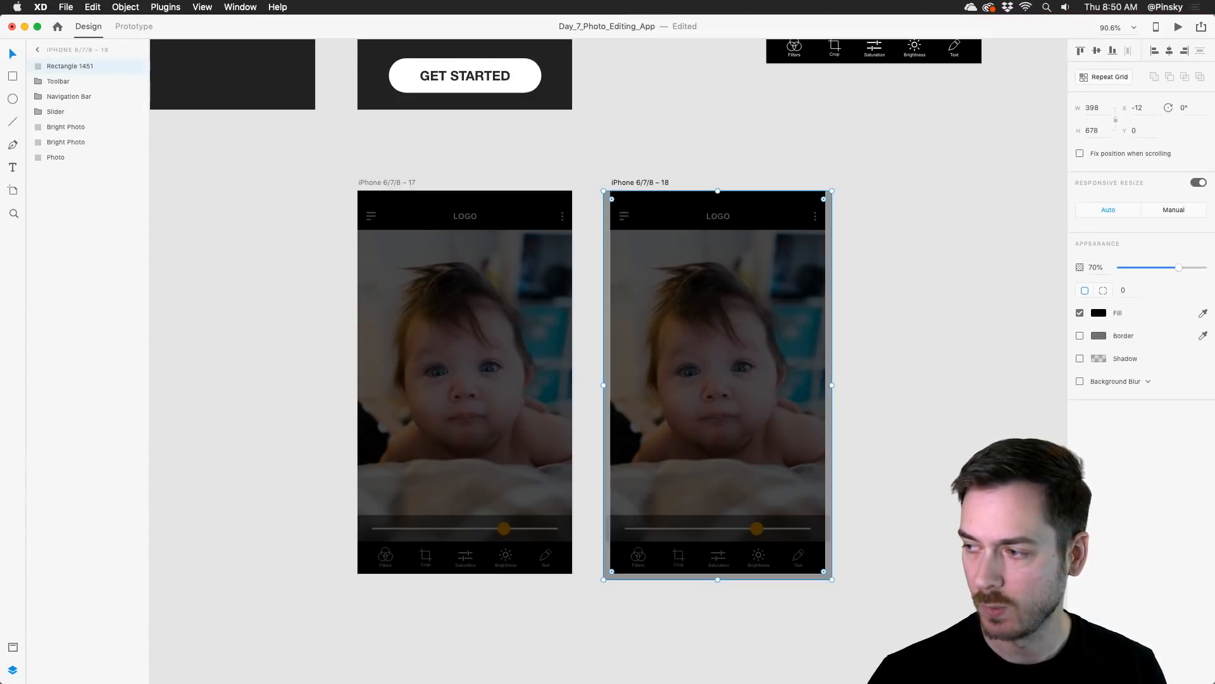
key("super+v")
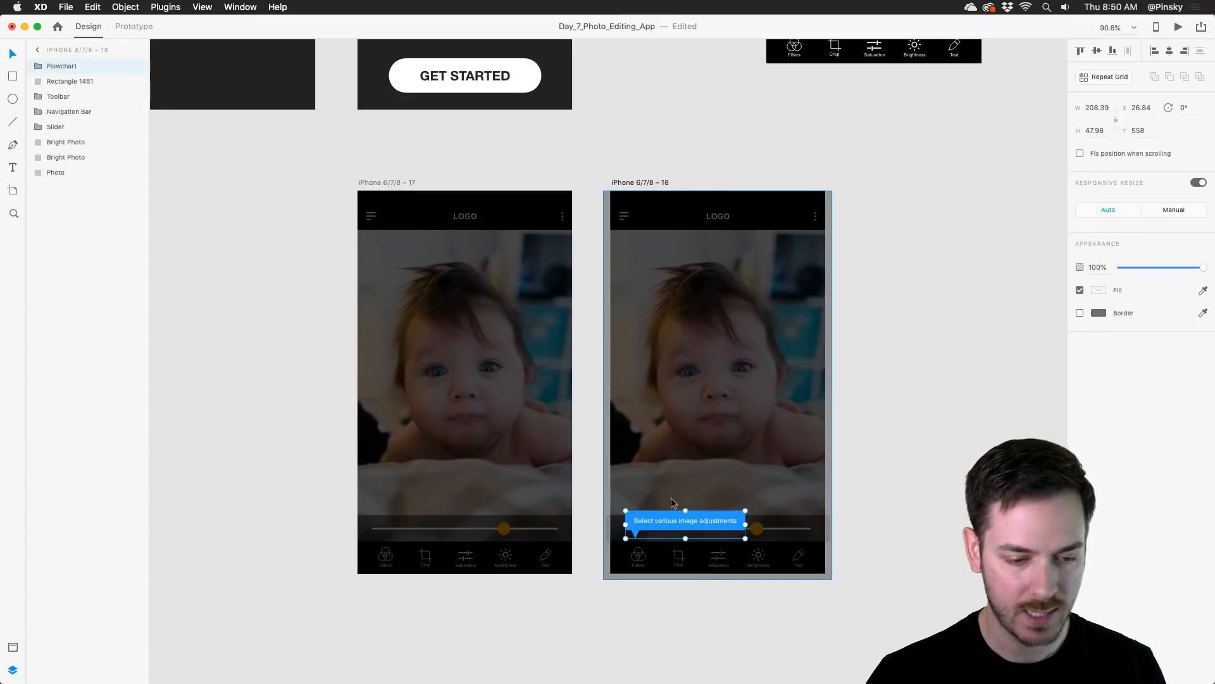
left_click_drag(678, 514, 678, 514)
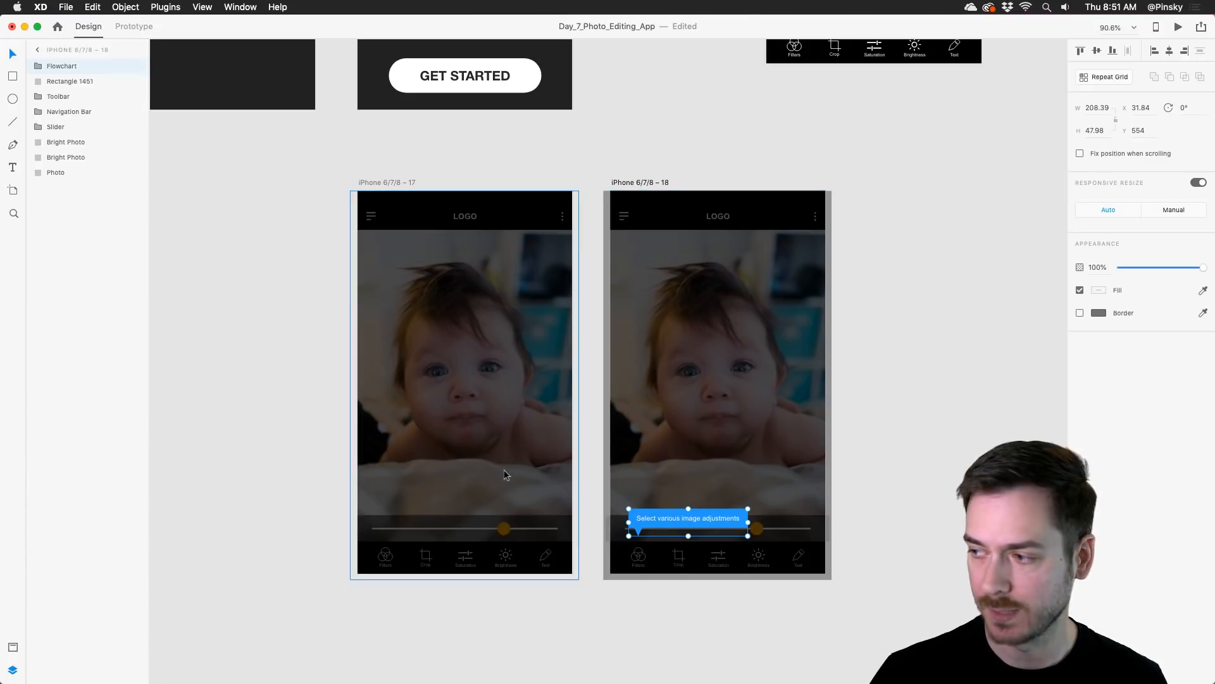
Step: Move the Toolbar layer above the dark overlay rectangle on both the iPhone 6/7/8 – 17 and iPhone 6/7/8 – 18 artboards
left_click(720, 450)
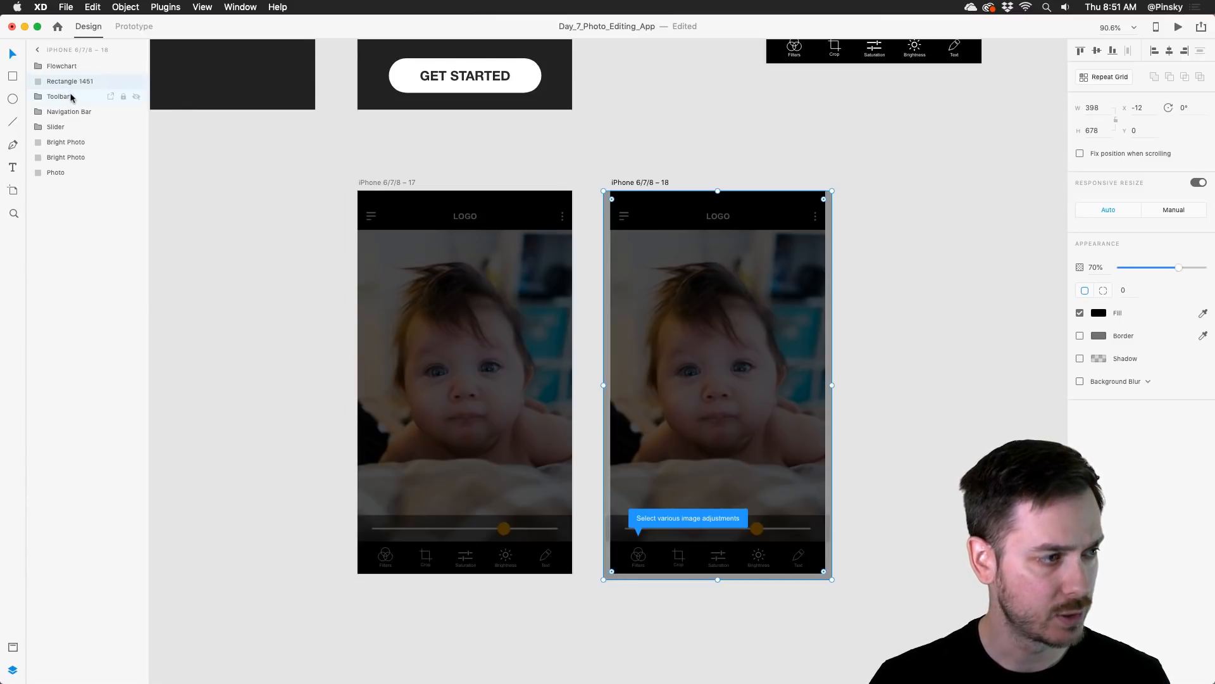
left_click_drag(72, 97, 68, 60)
left_click(360, 328)
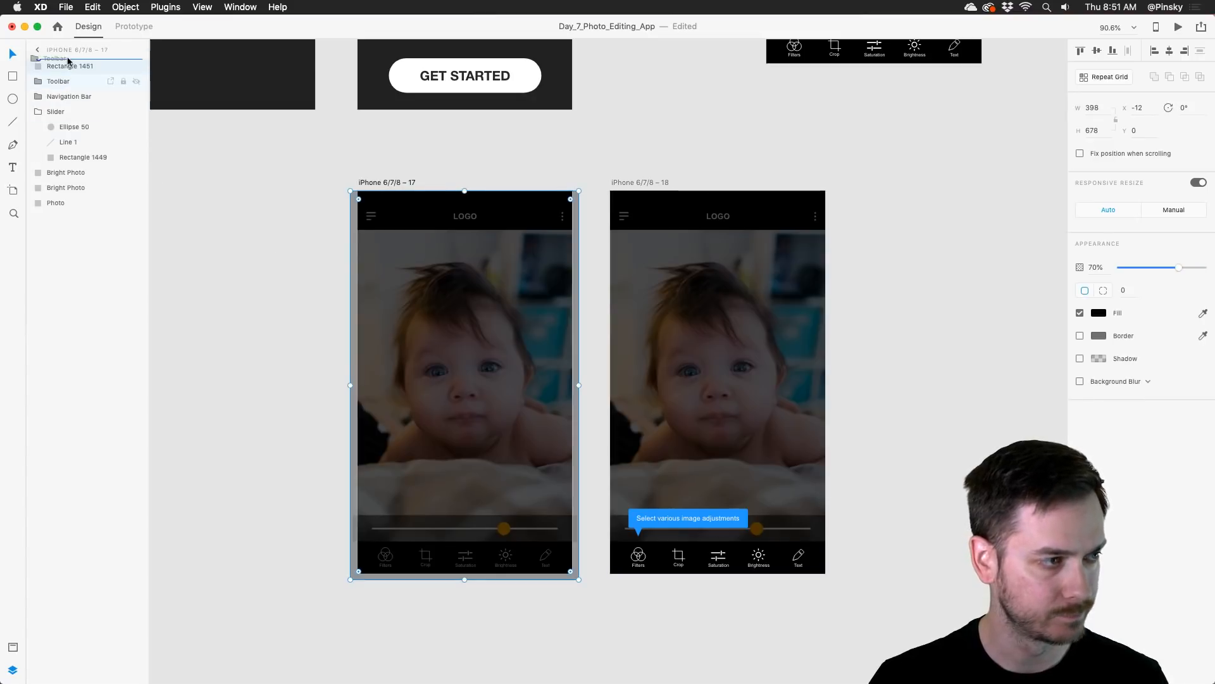
left_click(379, 276)
left_click(375, 43)
left_click(693, 314)
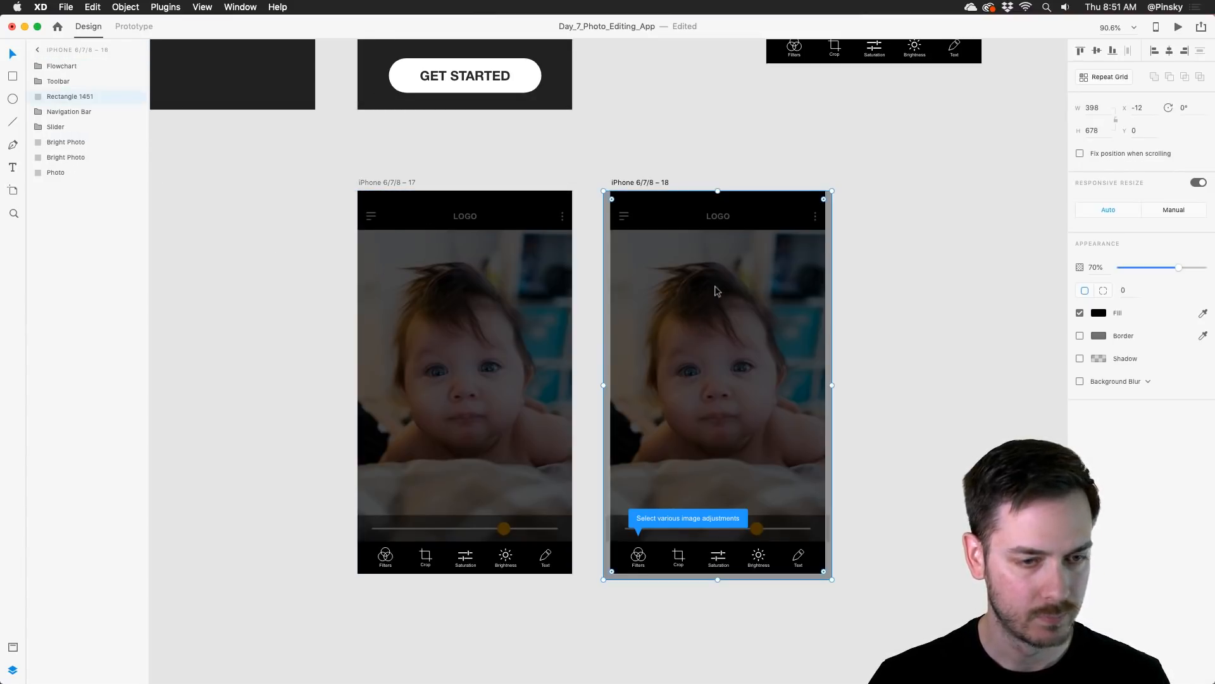
Step: Duplicate the iPhone 6/7/8 – 18 artboard and place the copy beside the original
scroll(714, 286, "right", 4)
left_click_drag(525, 162, 779, 160, "alt")
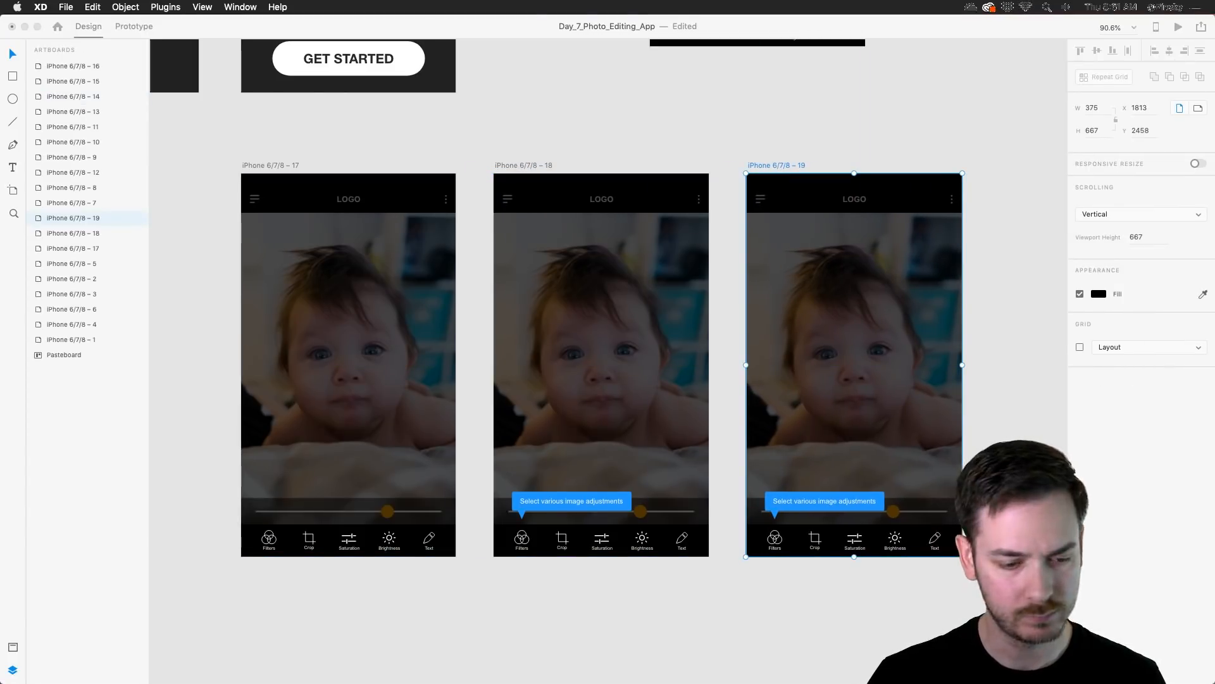
left_click(569, 500)
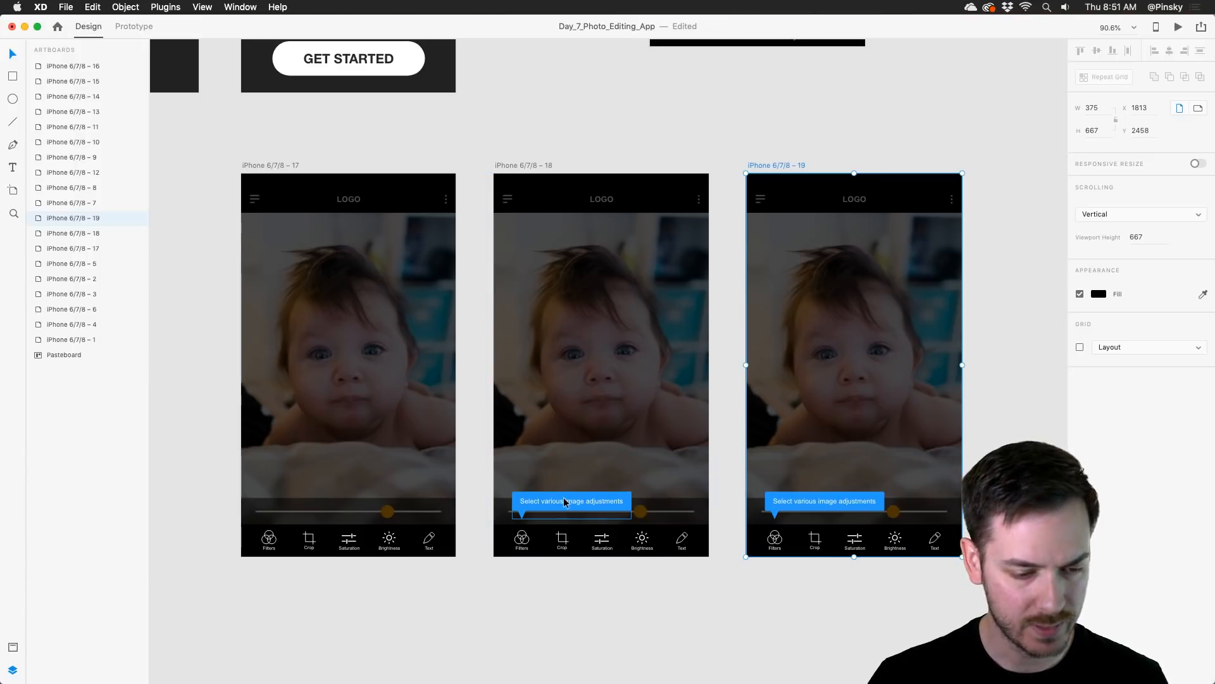
Step: On the iPhone 6/7/8 – 19 artboard, position the blue tooltip above the orange slider handle and move the Slider layer to the top of the stack
scroll(658, 469, "right", 3)
left_click_drag(660, 469, 805, 442)
double_click(701, 458)
left_click(849, 444)
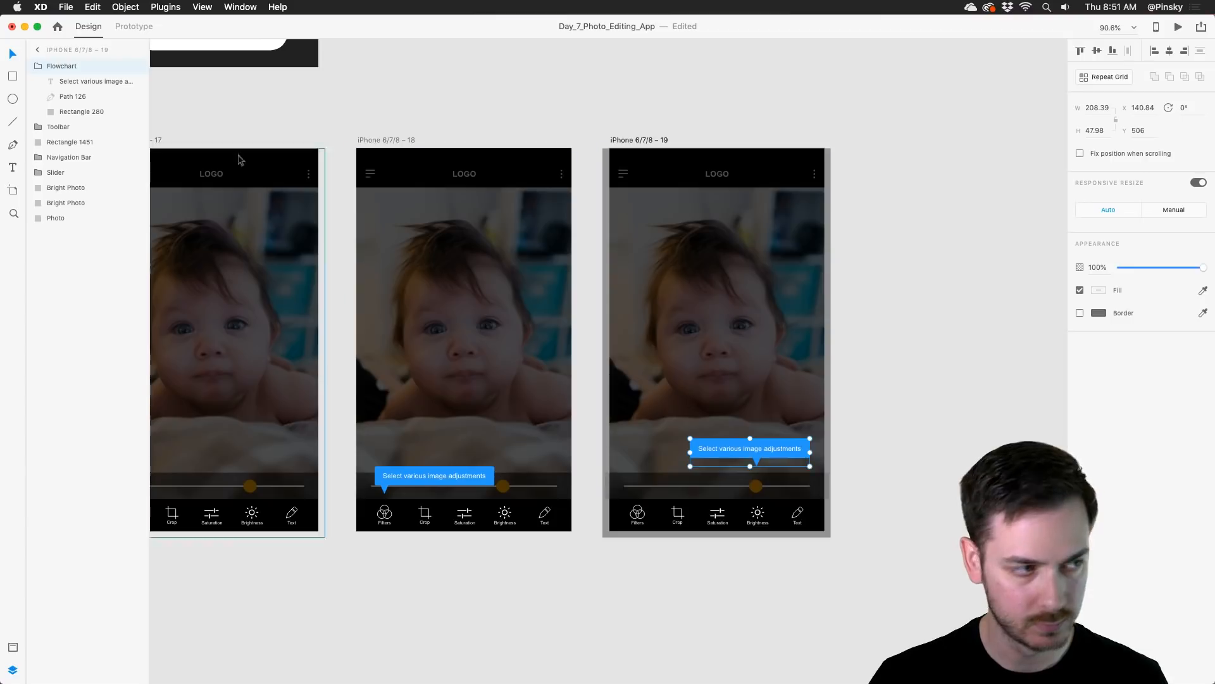
left_click(81, 67)
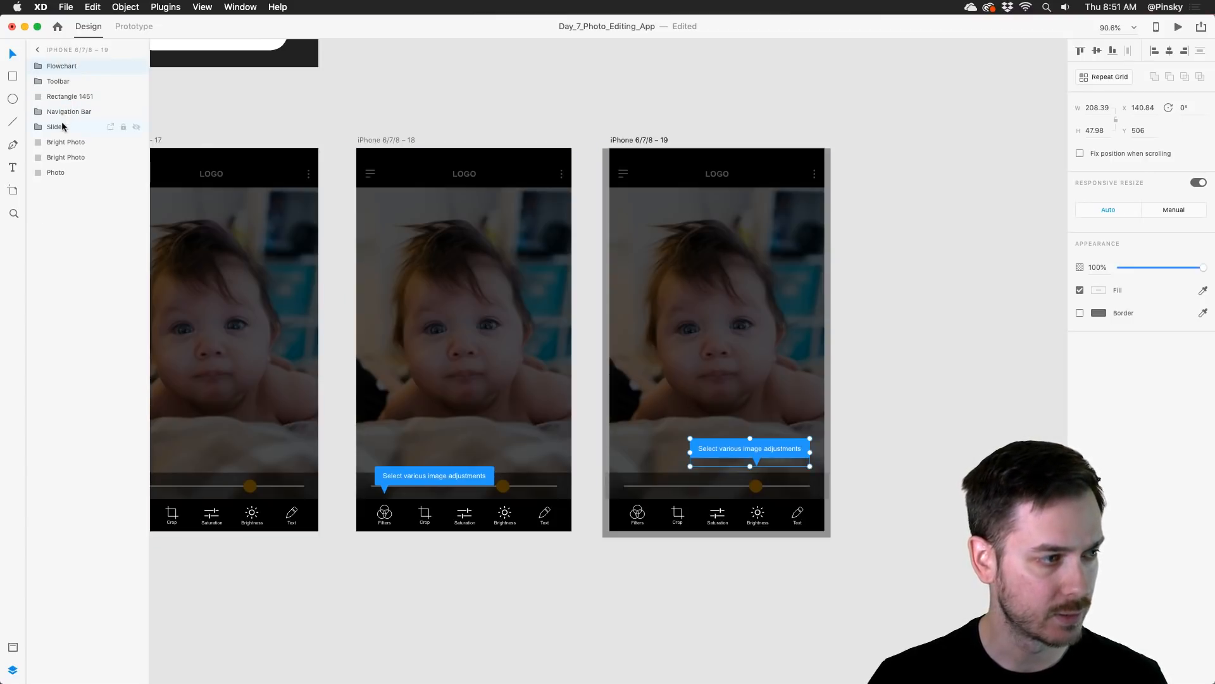
left_click_drag(63, 126, 56, 59)
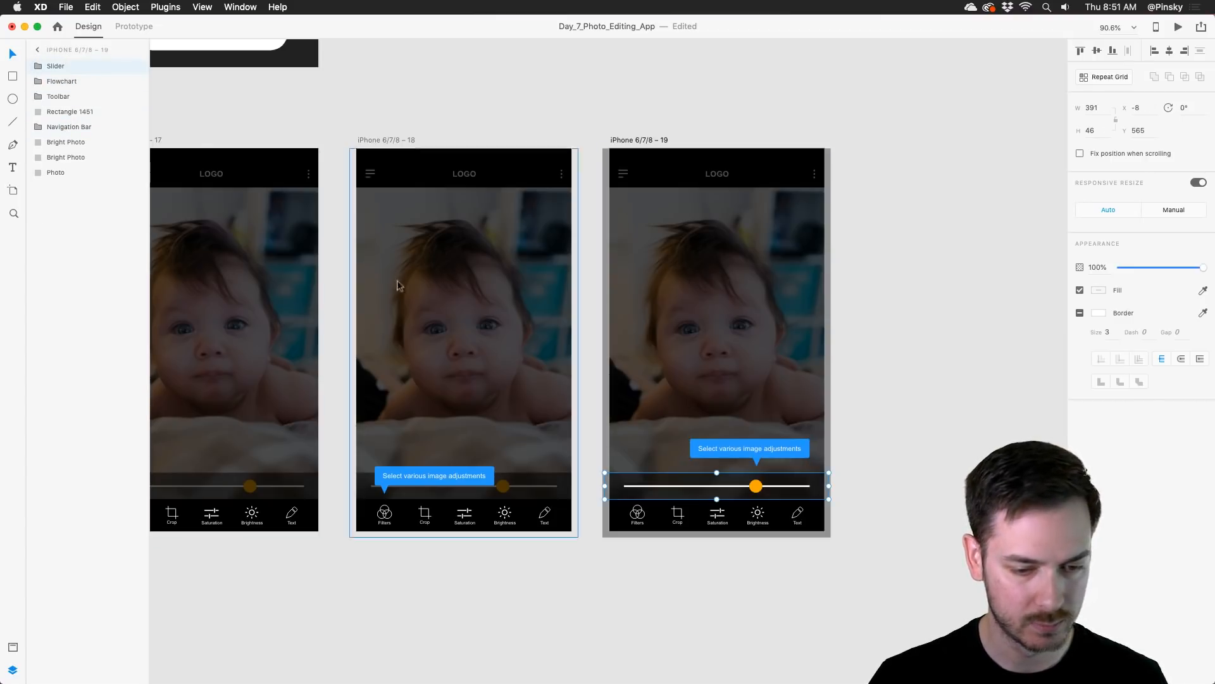
Step: Change the tooltip text on the iPhone 6/7/8 – 19 artboard to "Adjust the strength here"
double_click(759, 451)
double_click(759, 450)
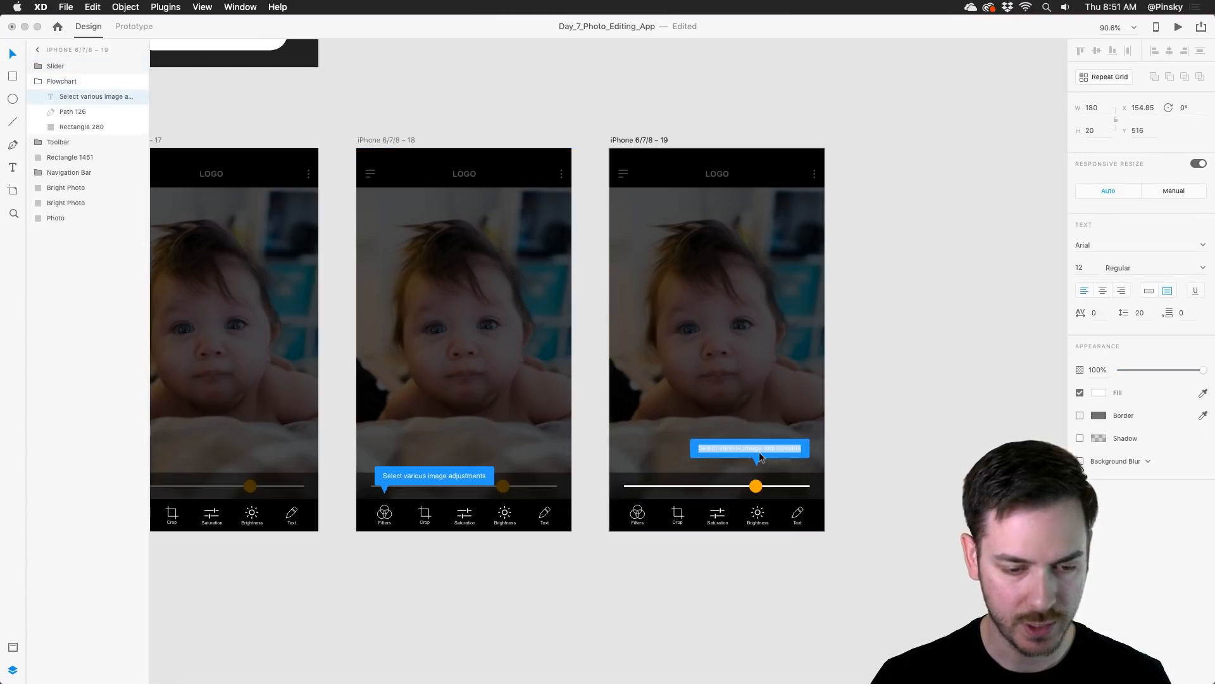
type("A")
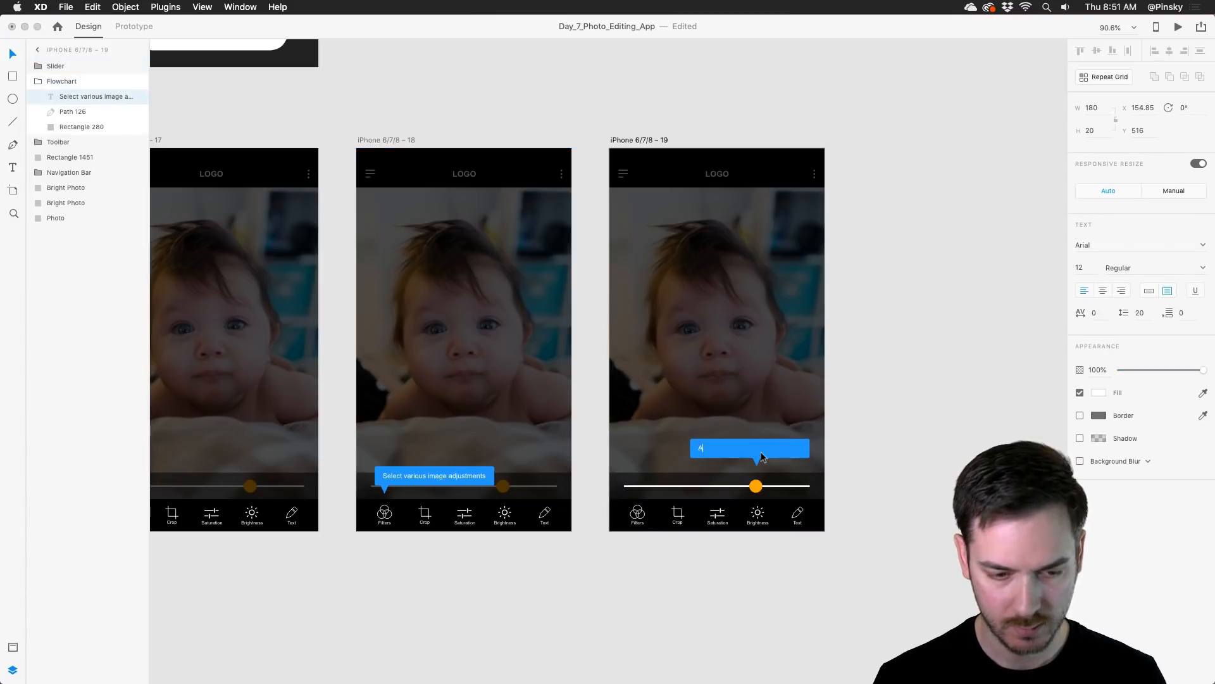
type("Adjust the ")
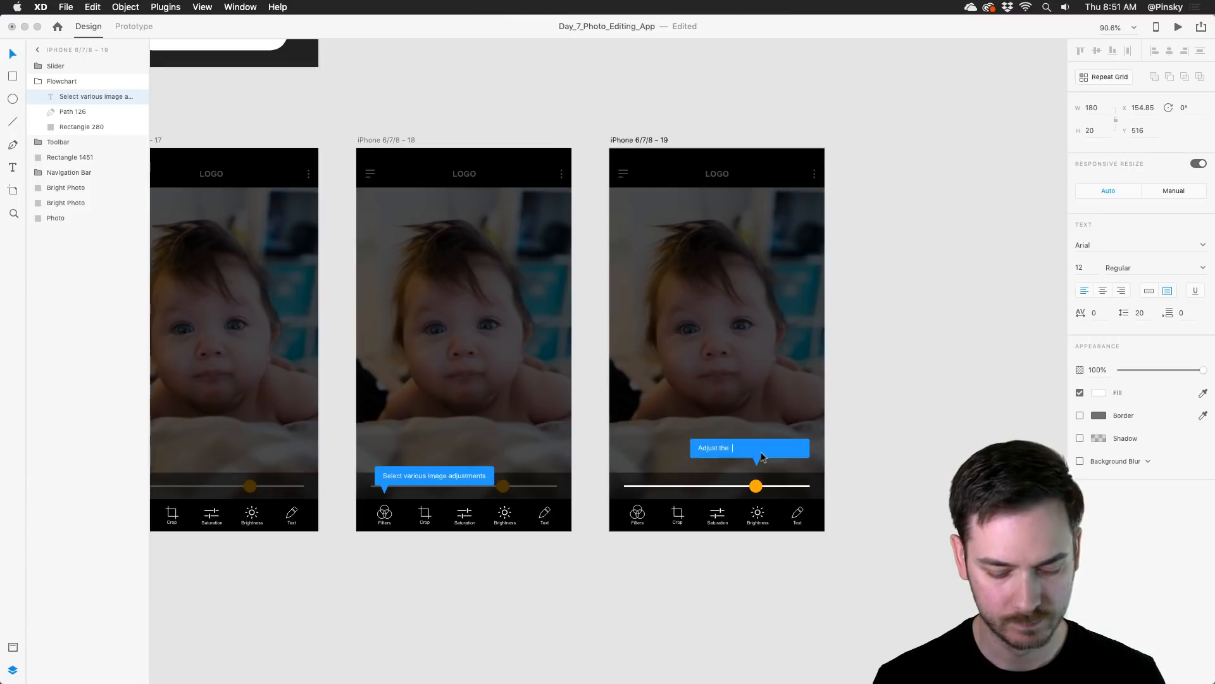
type("strength here.")
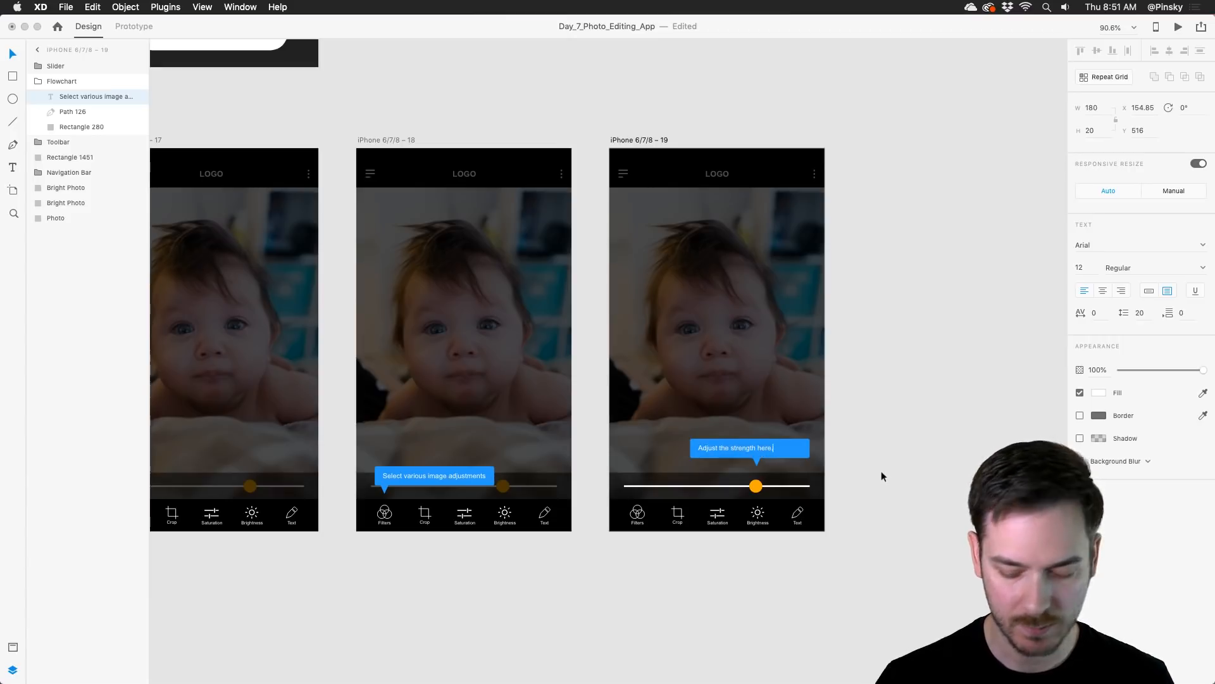
key("Escape")
Step: Center the tooltip text over its pointer and narrow the blue rectangle to about 152 px wide to fit the text
scroll(881, 469, "up", 5)
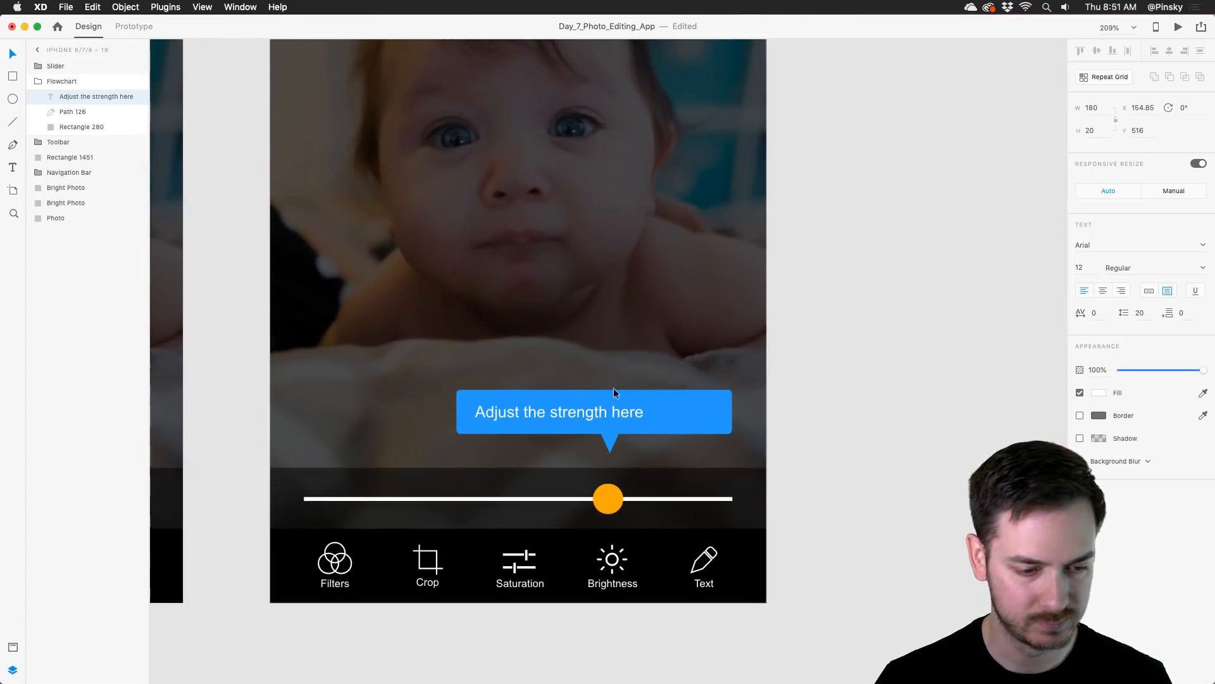
left_click_drag(596, 408, 632, 409)
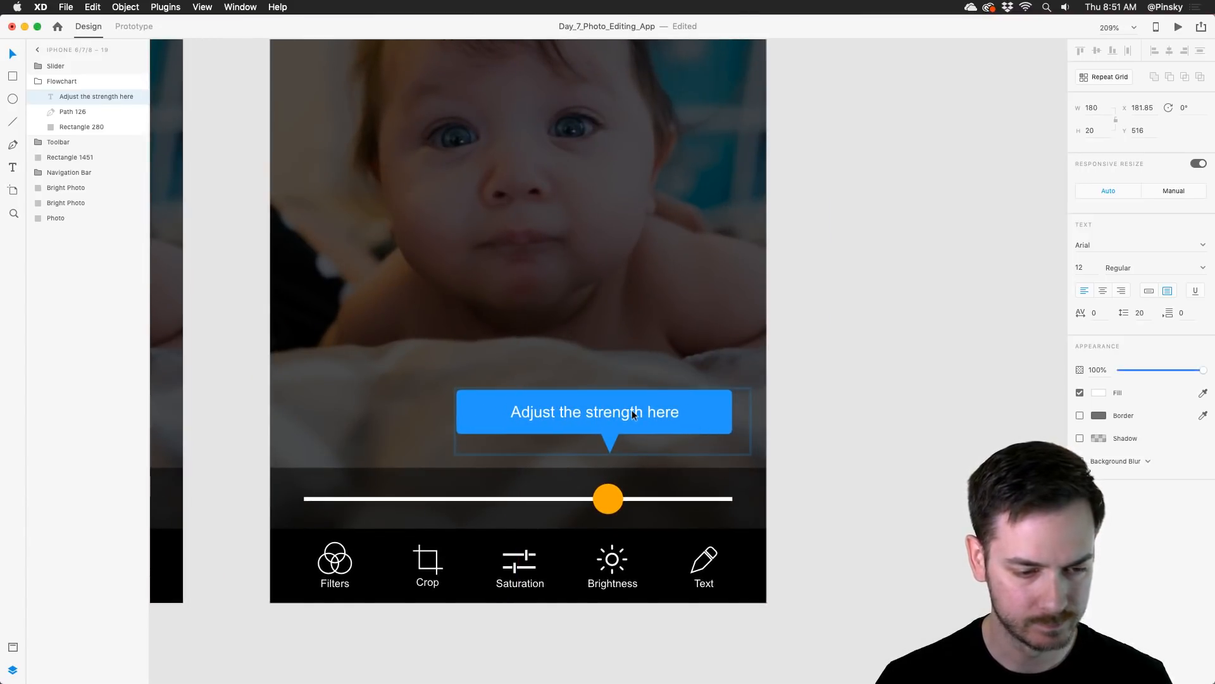
left_click(724, 392)
left_click_drag(733, 413, 694, 414)
scroll(693, 415, "down", 5)
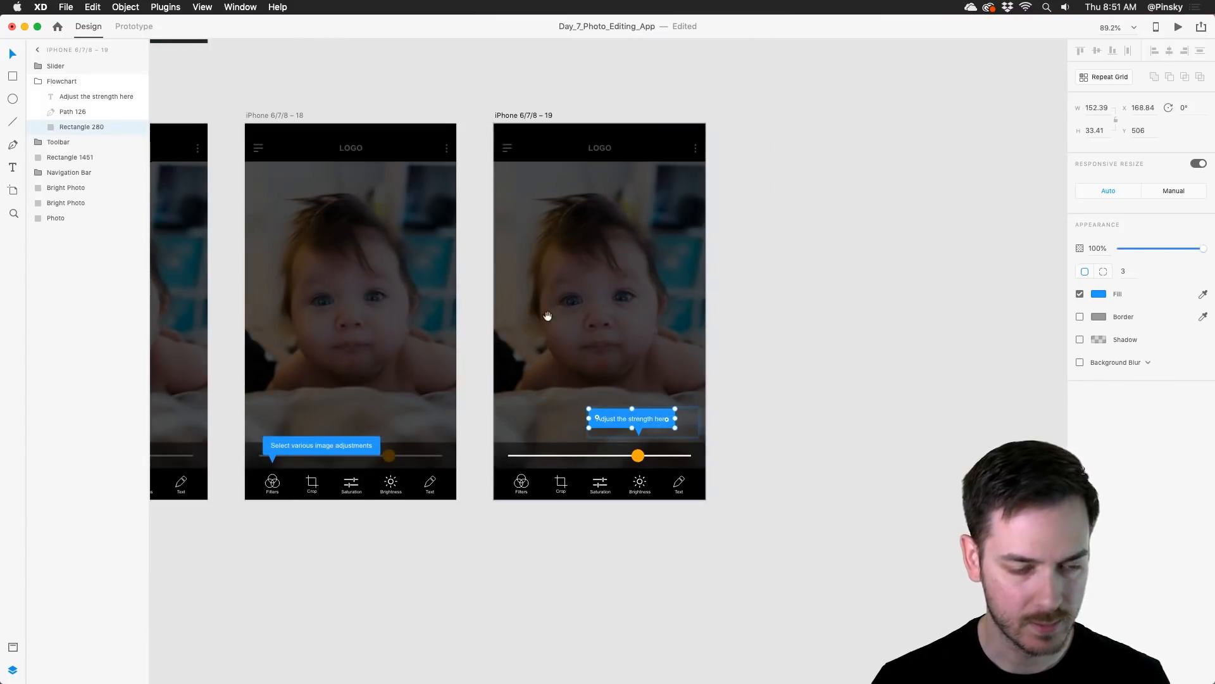
Step: In Prototype mode, link the iPhone 6/7/8 – 17 artboard to iPhone 6/7/8 – 18 with a Time trigger and a 0.6 s delay
scroll(548, 315, "left", 8)
scroll(543, 317, "down", 3)
scroll(538, 342, "up", 2)
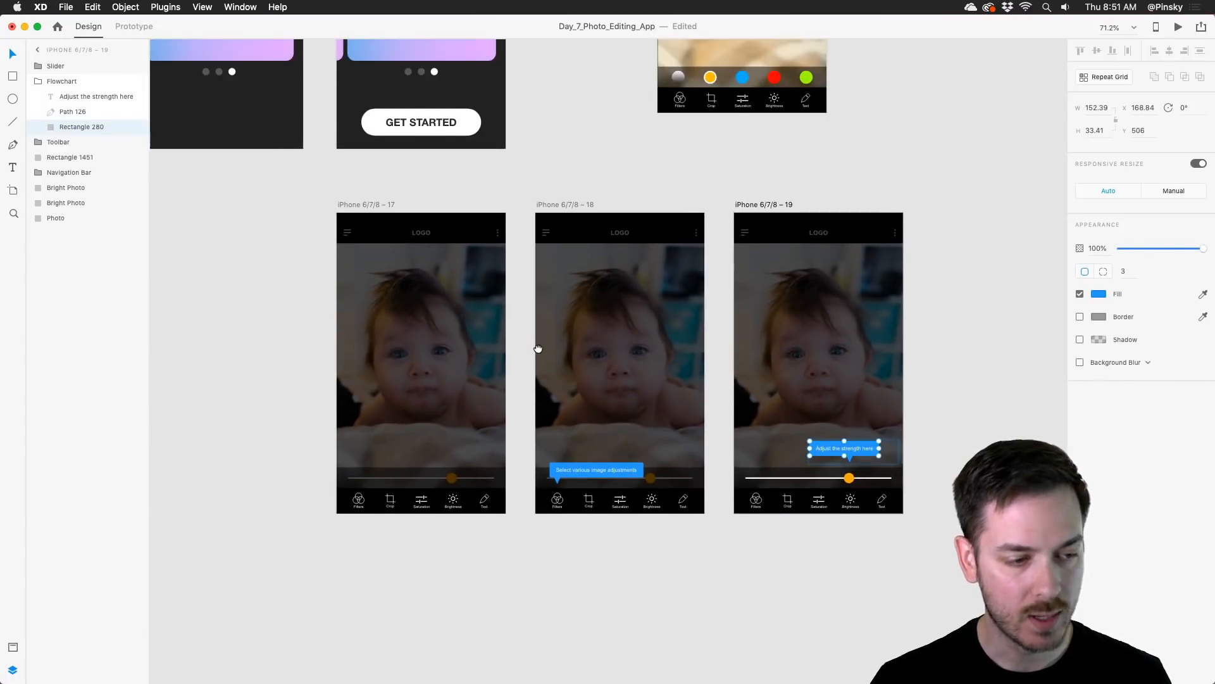
scroll(380, 184, "up", 2)
scroll(380, 184, "left", 1)
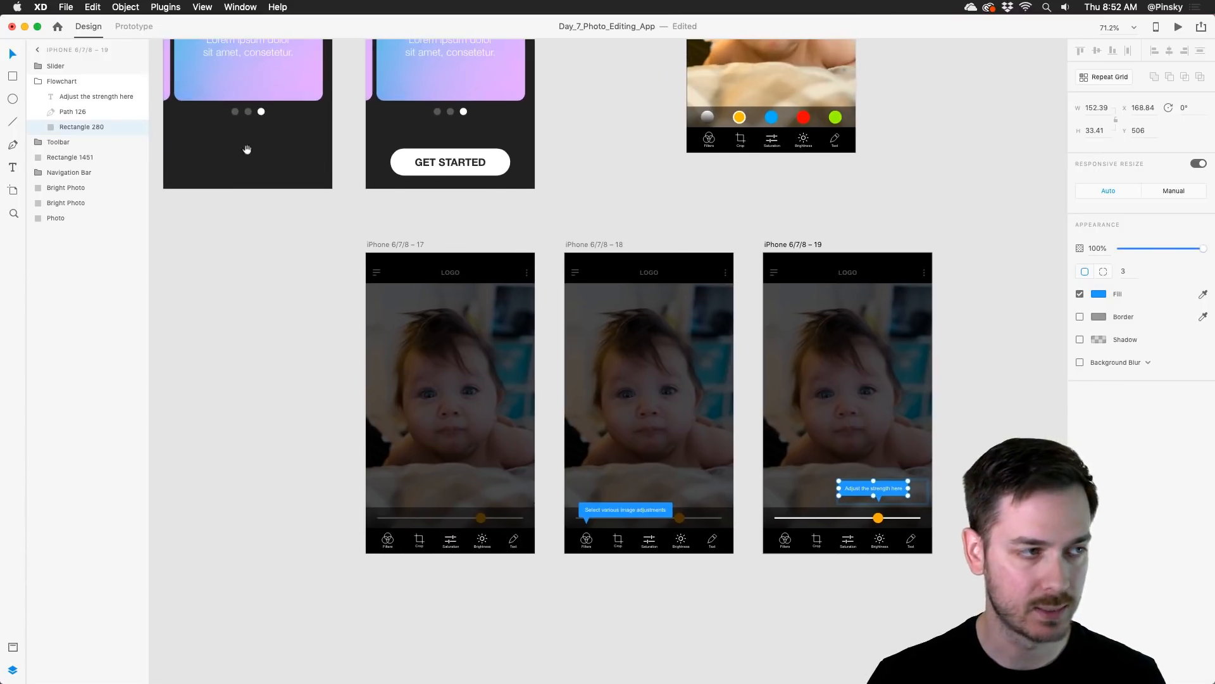
left_click(130, 26)
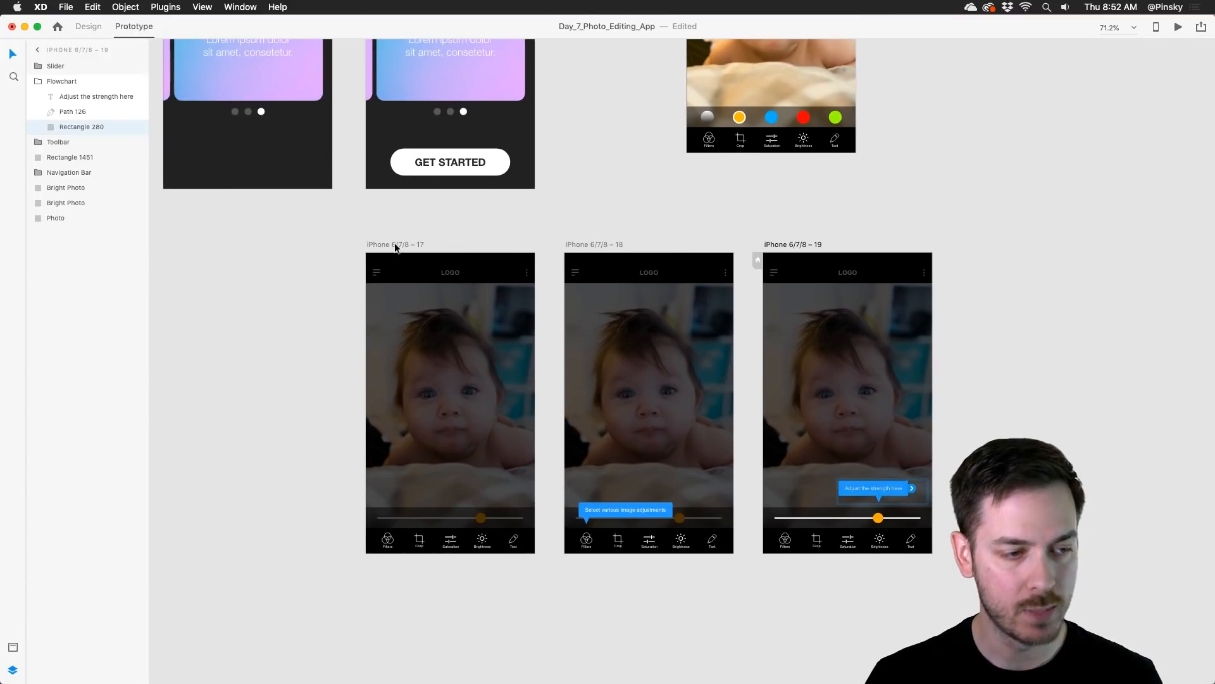
left_click(395, 246)
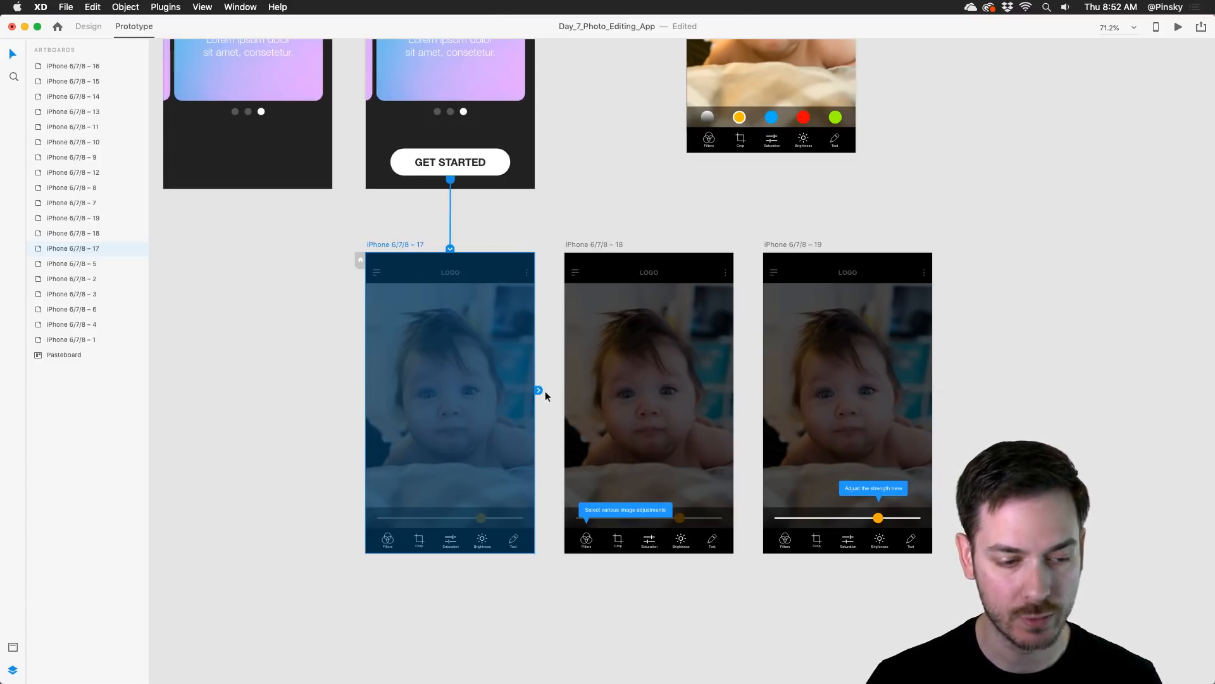
left_click_drag(539, 390, 624, 363)
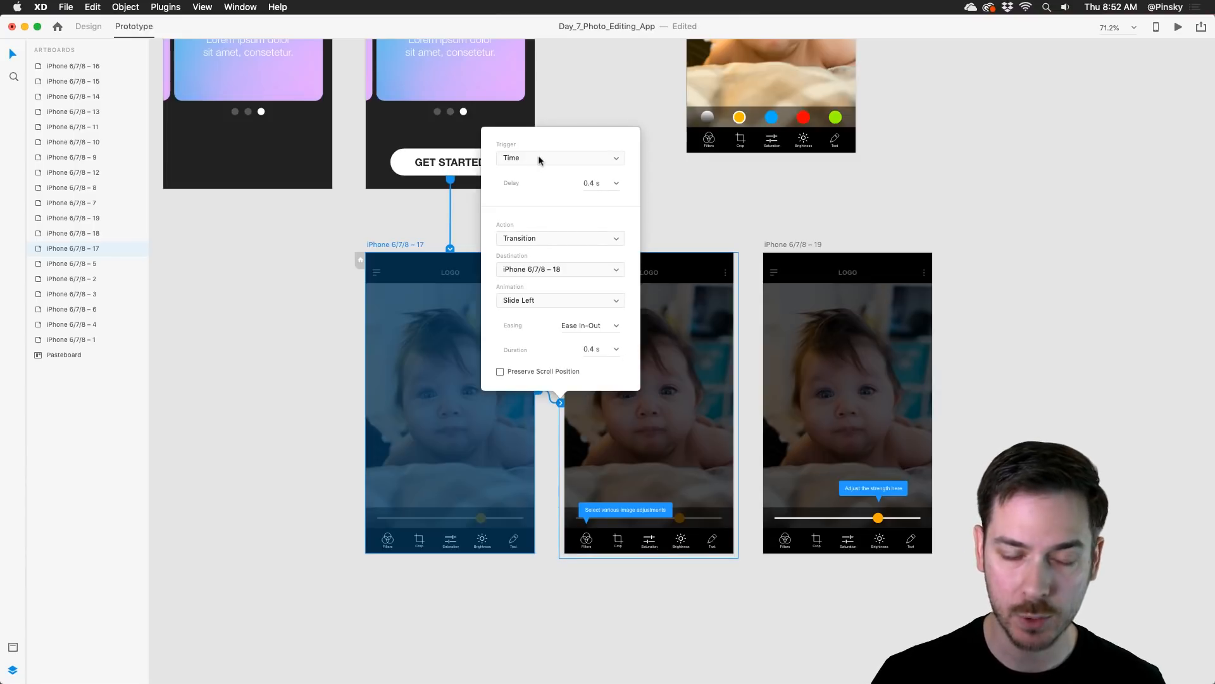
left_click(613, 184)
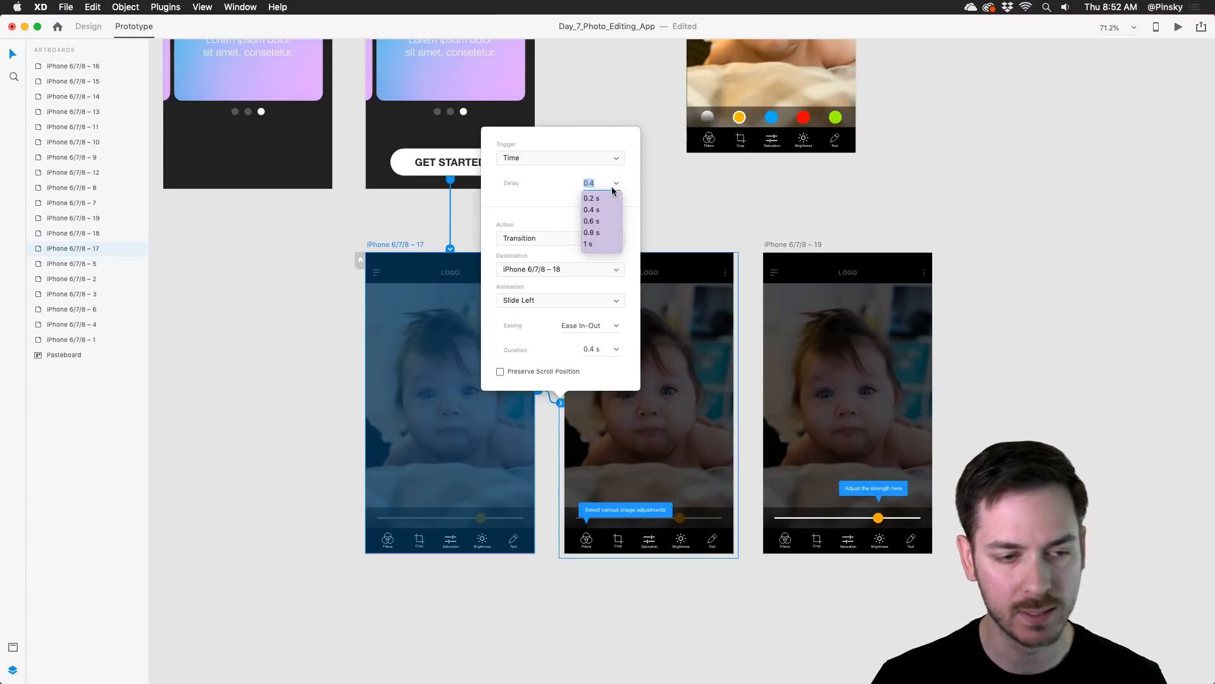
left_click(592, 222)
Step: Keep the Transition action for this link and set its animation to Dissolve with a 0.2 s duration
left_click(538, 247)
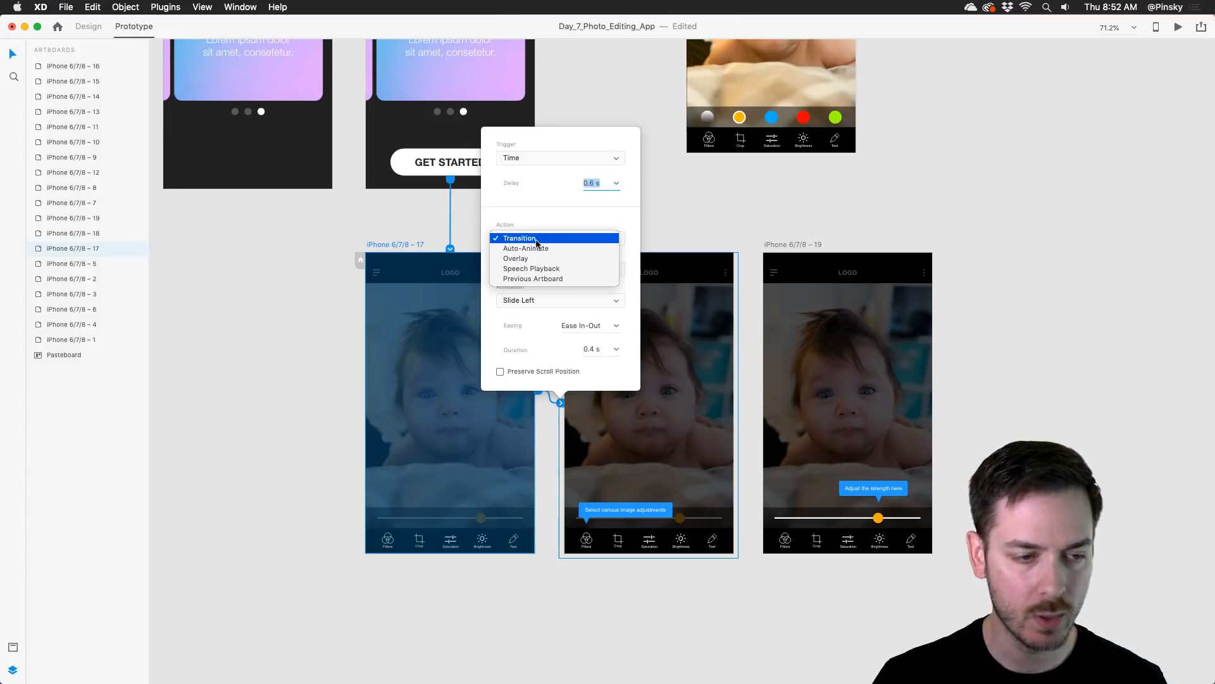
left_click(538, 239)
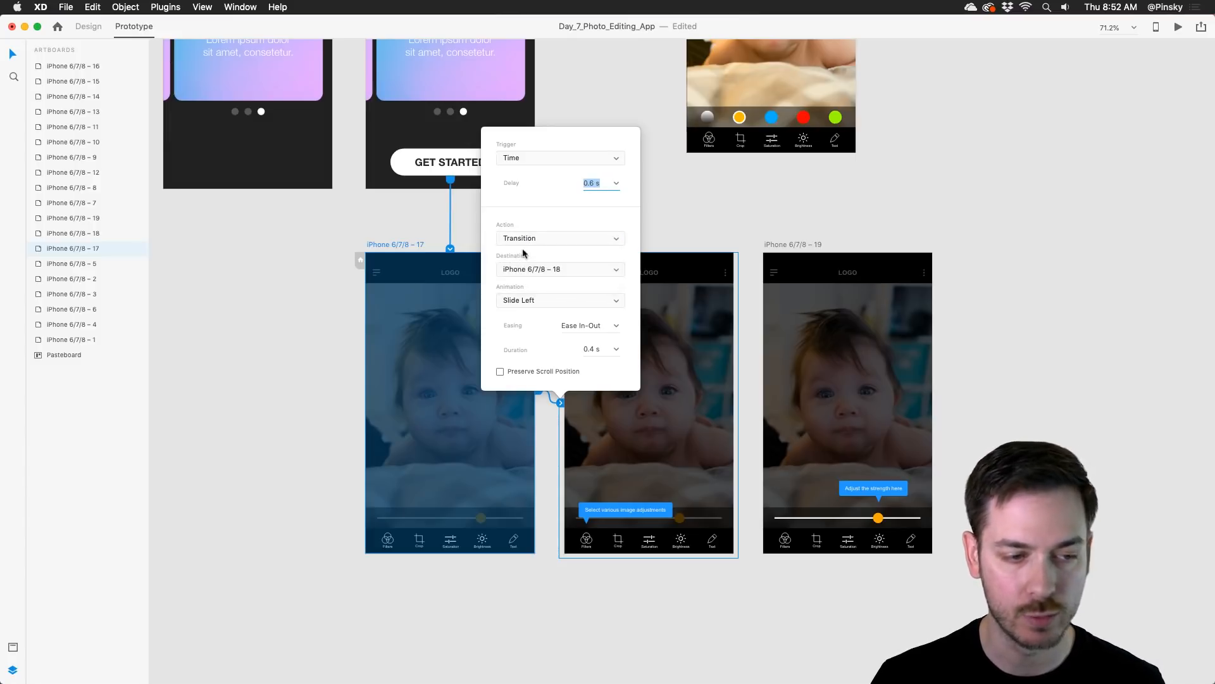
left_click(598, 301)
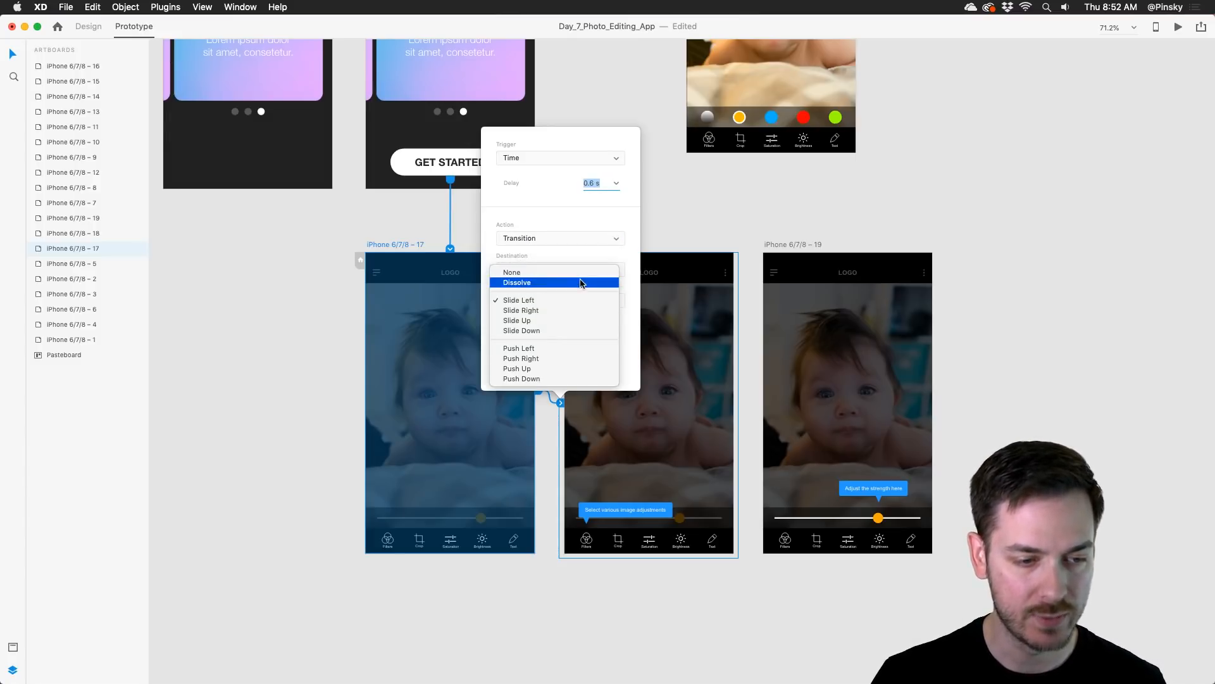
left_click(519, 282)
left_click(613, 356)
left_click(607, 356)
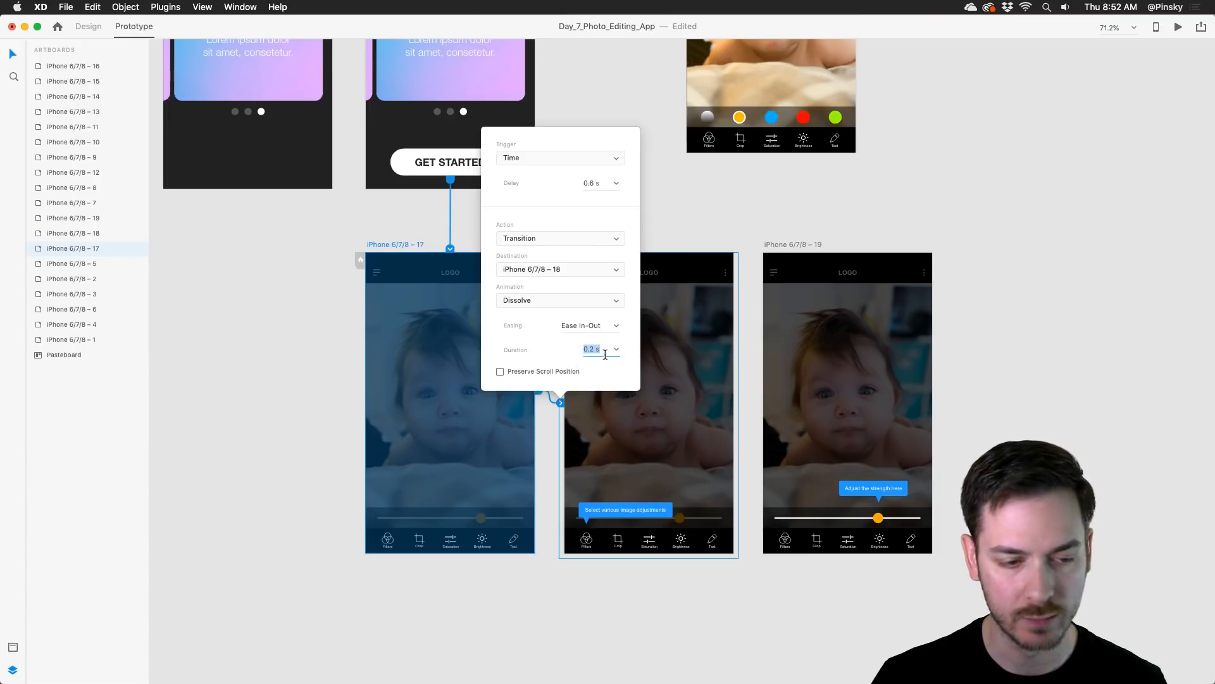
left_click(684, 228)
Step: Link the iPhone 6/7/8 – 18 artboard to iPhone 6/7/8 – 19 with a timed Dissolve transition
left_click(612, 244)
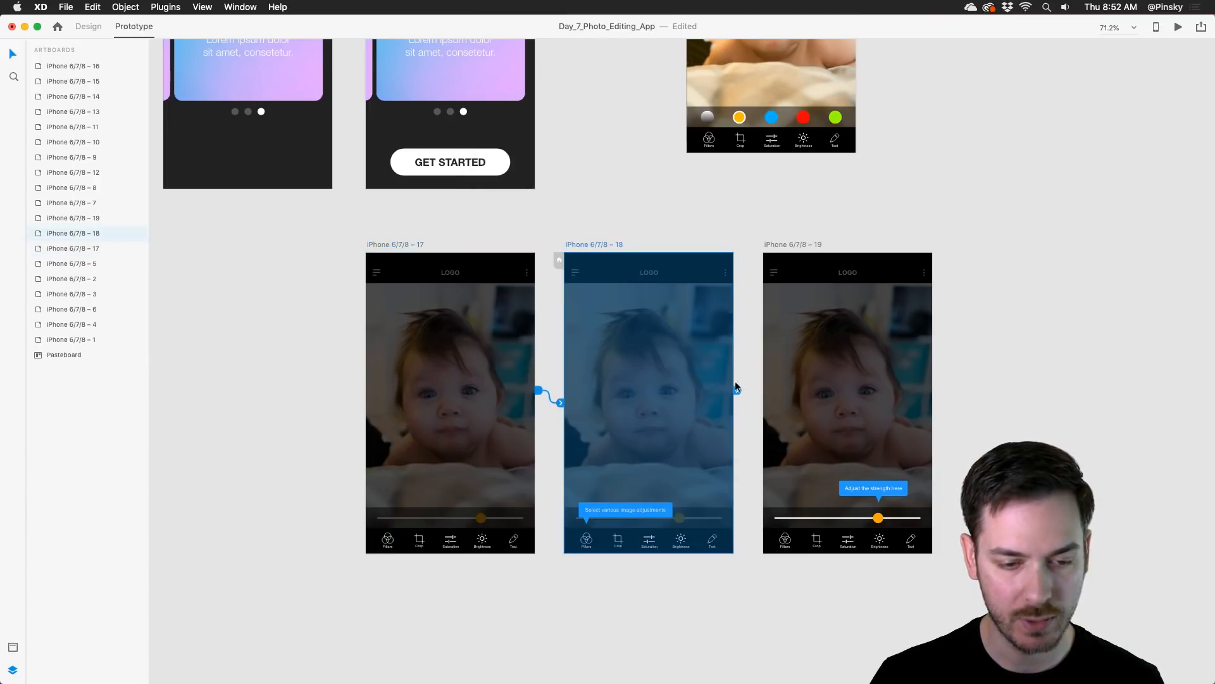
left_click_drag(737, 390, 792, 405)
Step: Preview the prototype from the Share card screen through Get Started into the tooltip walkthrough, then close the preview
left_click(486, 149)
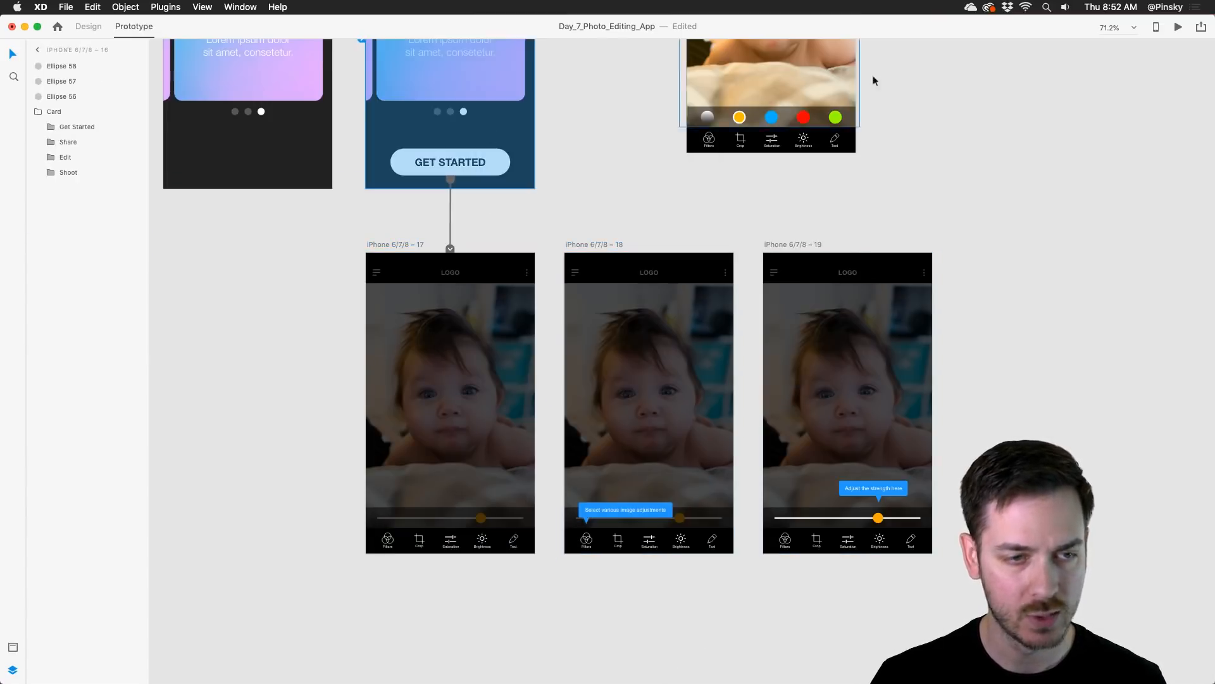
left_click(1182, 27)
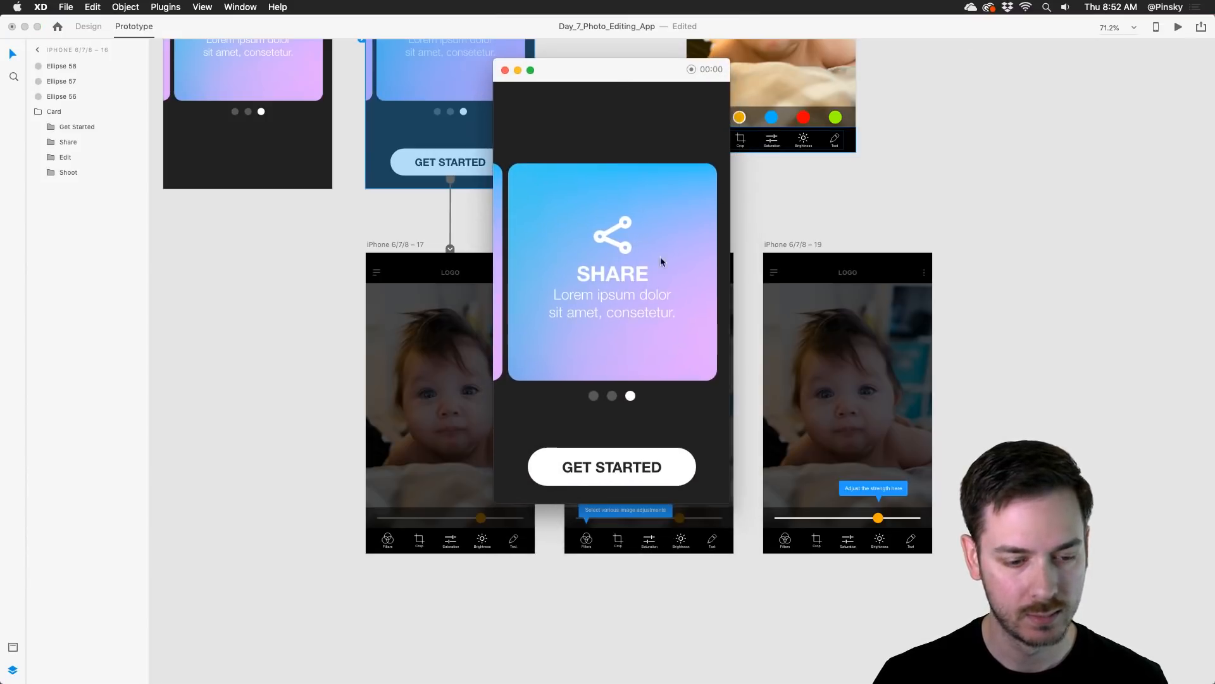
left_click(637, 468)
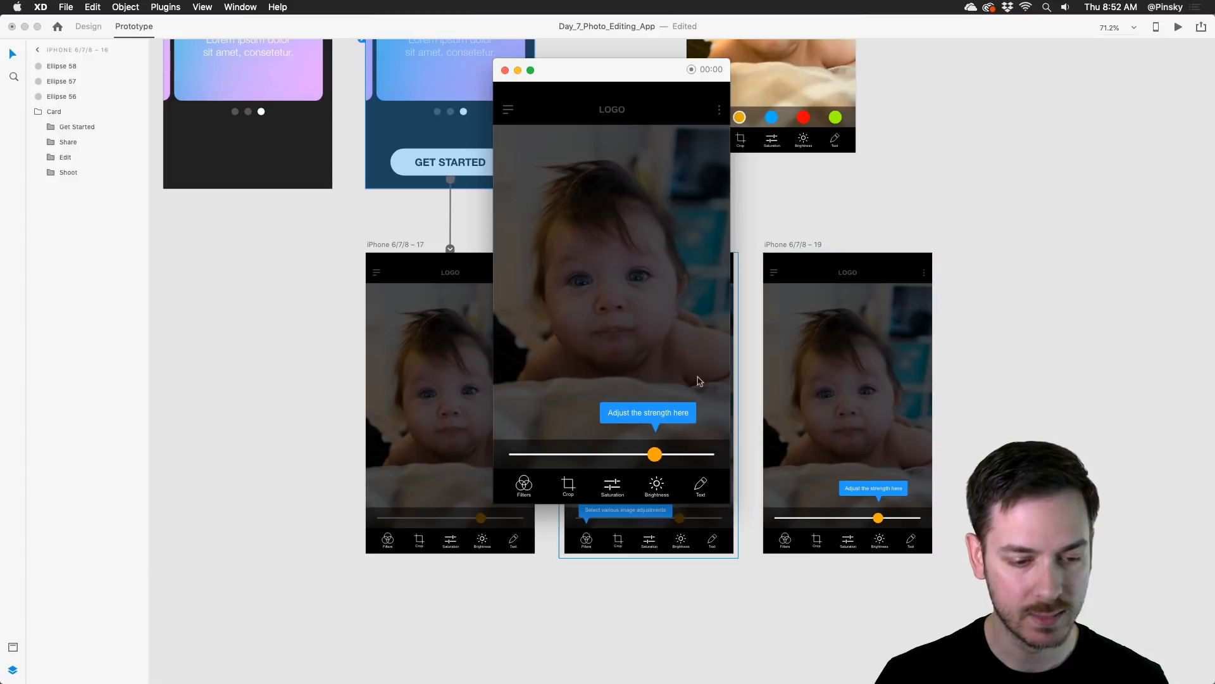
key("super+w")
Step: Set the delay of the transition from iPhone 6/7/8 – 18 to iPhone 6/7/8 – 19 to 1.5 s
left_click(588, 244)
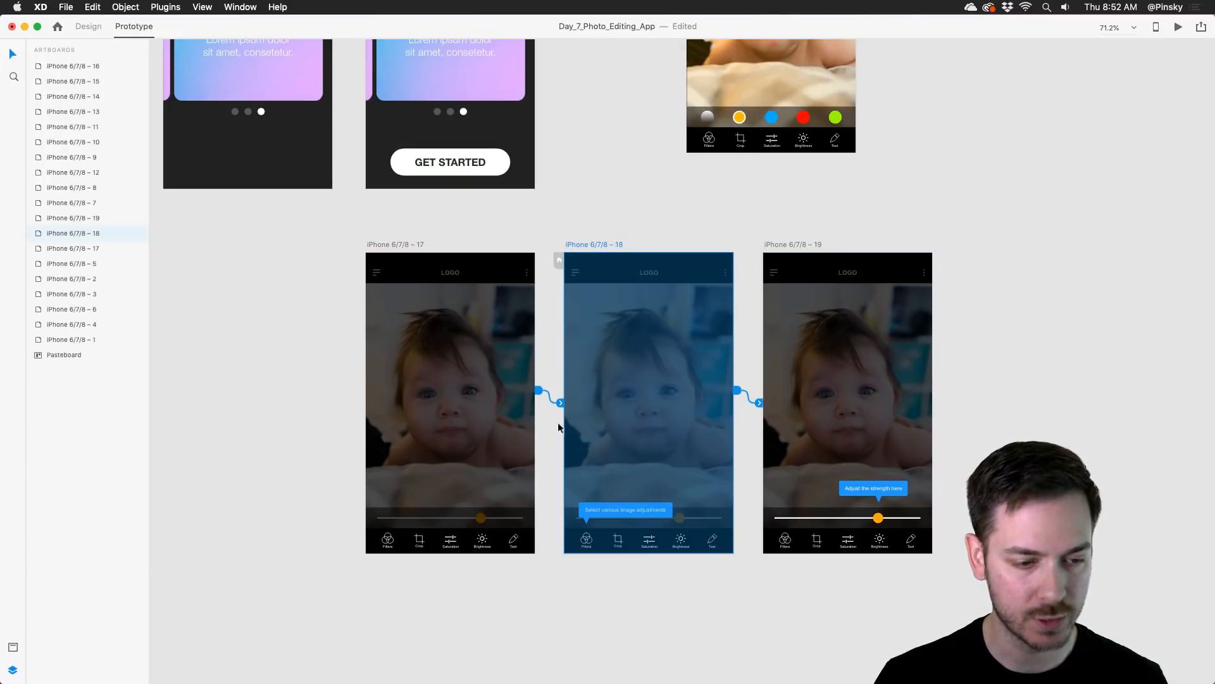
left_click(560, 403)
left_click(706, 345)
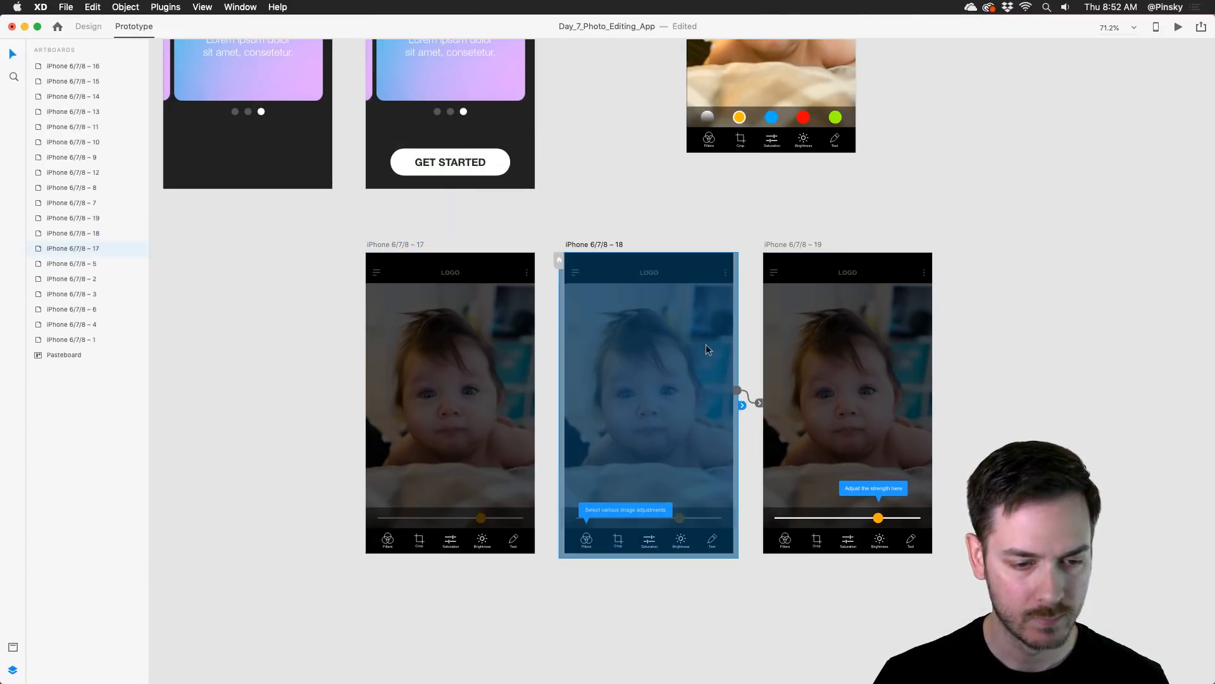
left_click(756, 405)
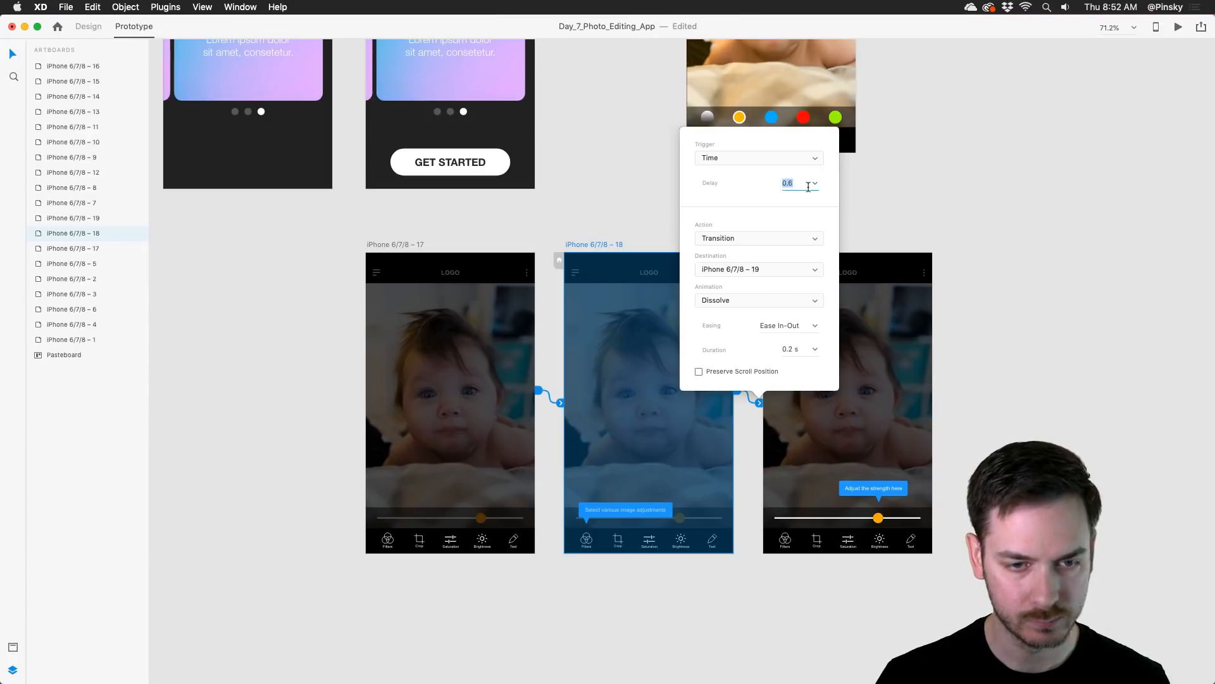
Step: Preview the timed tooltip walkthrough starting from the iPhone 6/7/8 – 17 artboard and close the preview
left_click(461, 292)
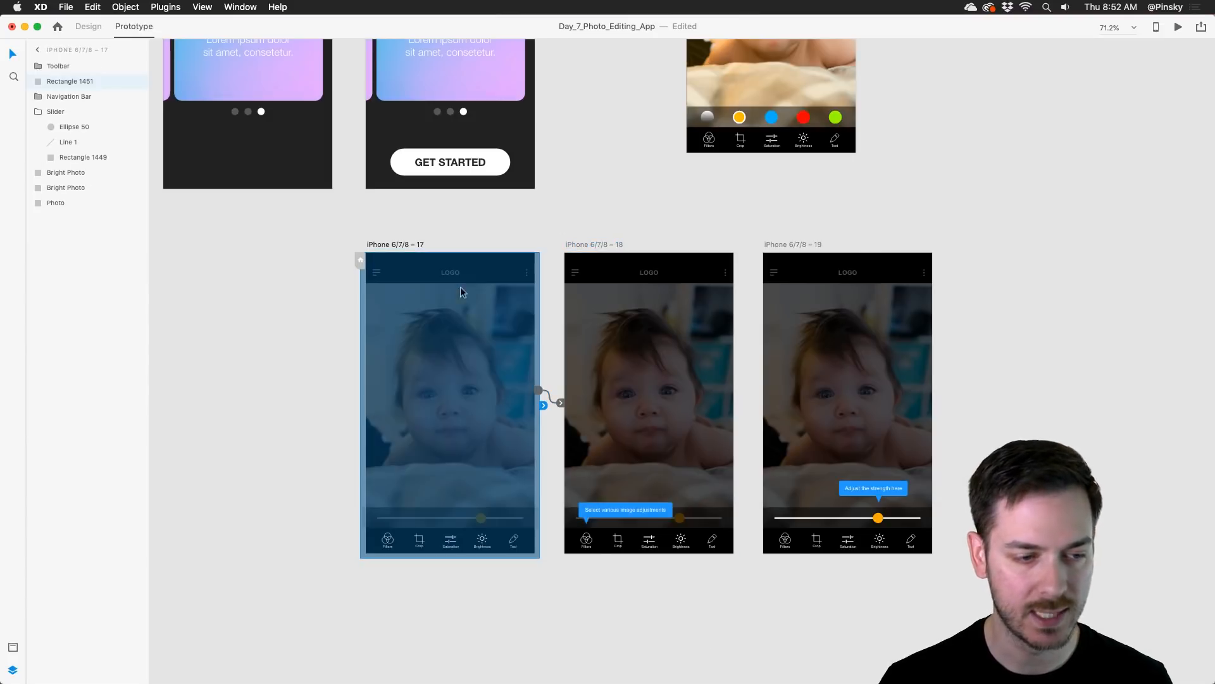
left_click(1174, 28)
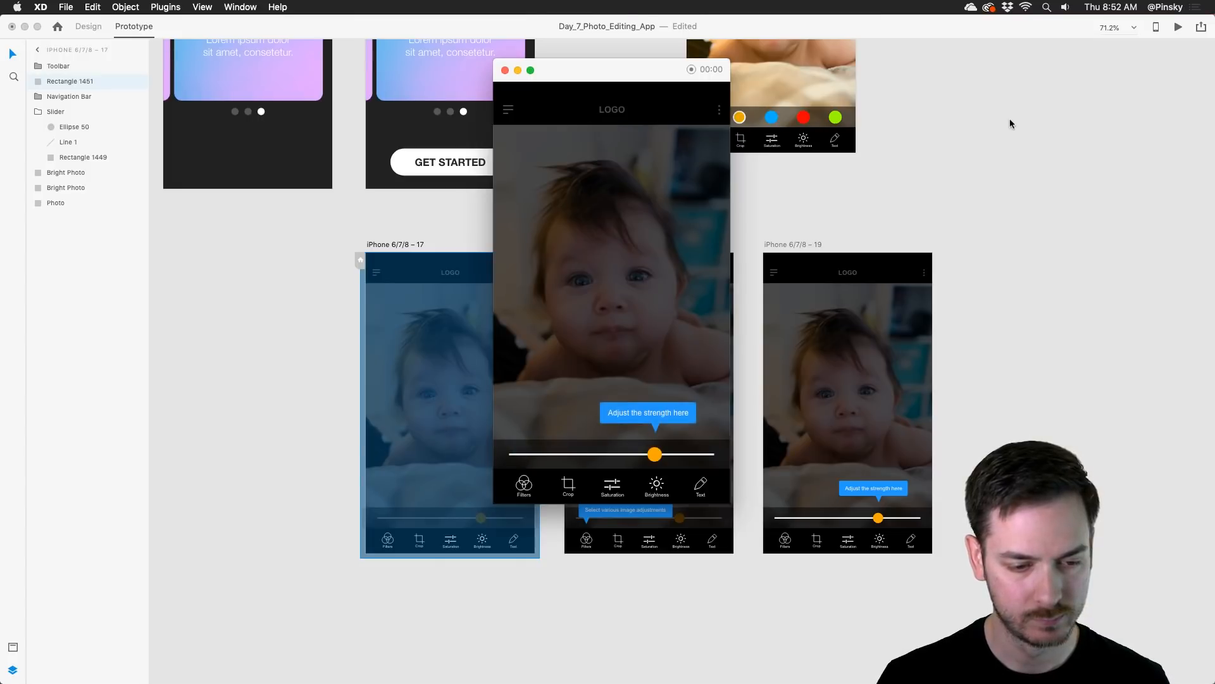
key("Escape")
Step: Choose the easing for the Dissolve transition from iPhone 6/7/8 – 17 to iPhone 6/7/8 – 18
left_click(590, 243)
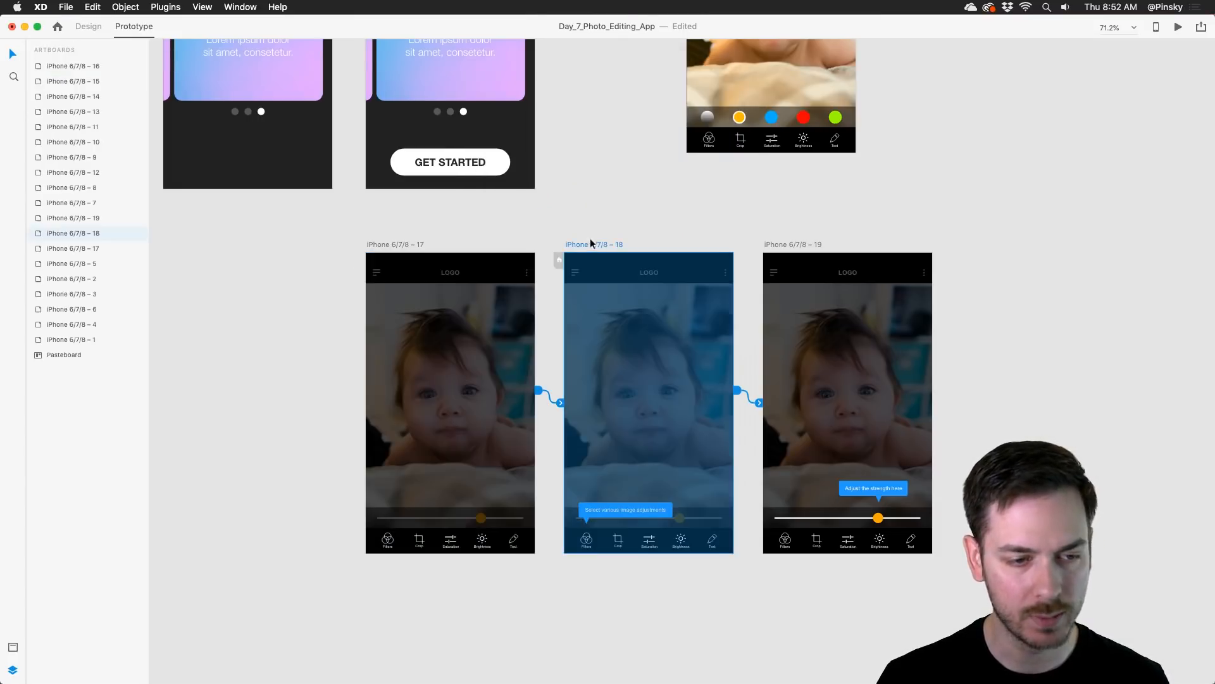
left_click(559, 399)
left_click(613, 325)
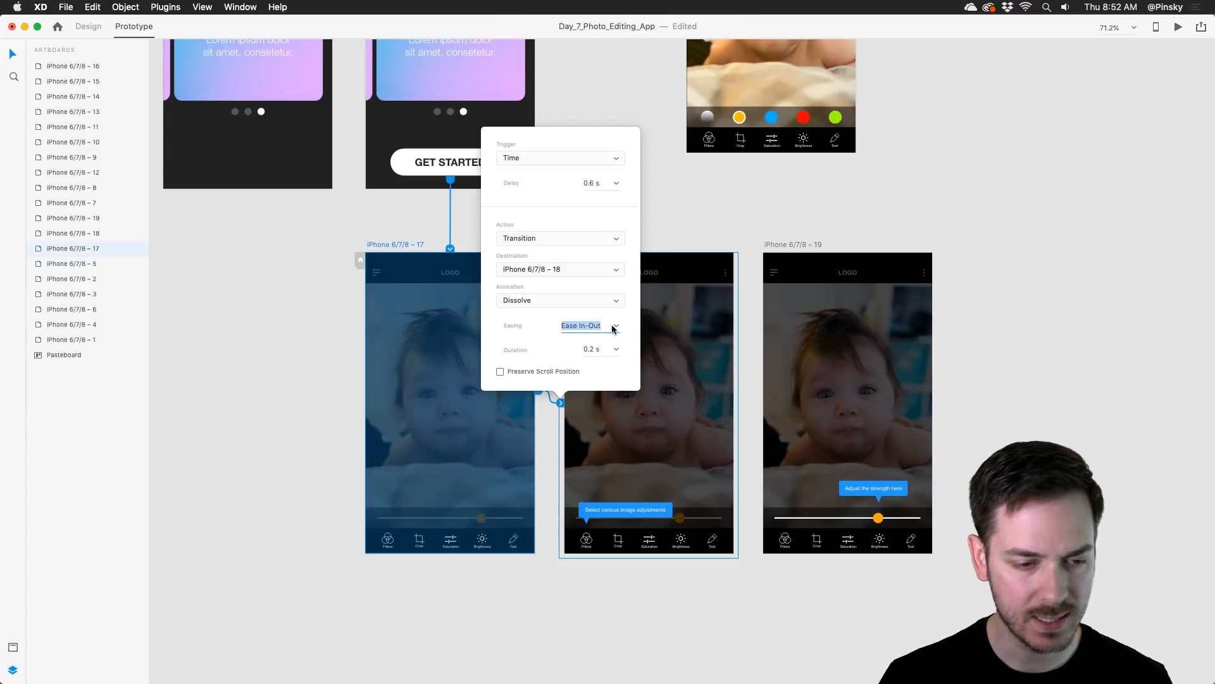
left_click(593, 332)
Step: Set the easing of the Dissolve transition from iPhone 6/7/8 – 18 to iPhone 6/7/8 – 19 to None
left_click(676, 259)
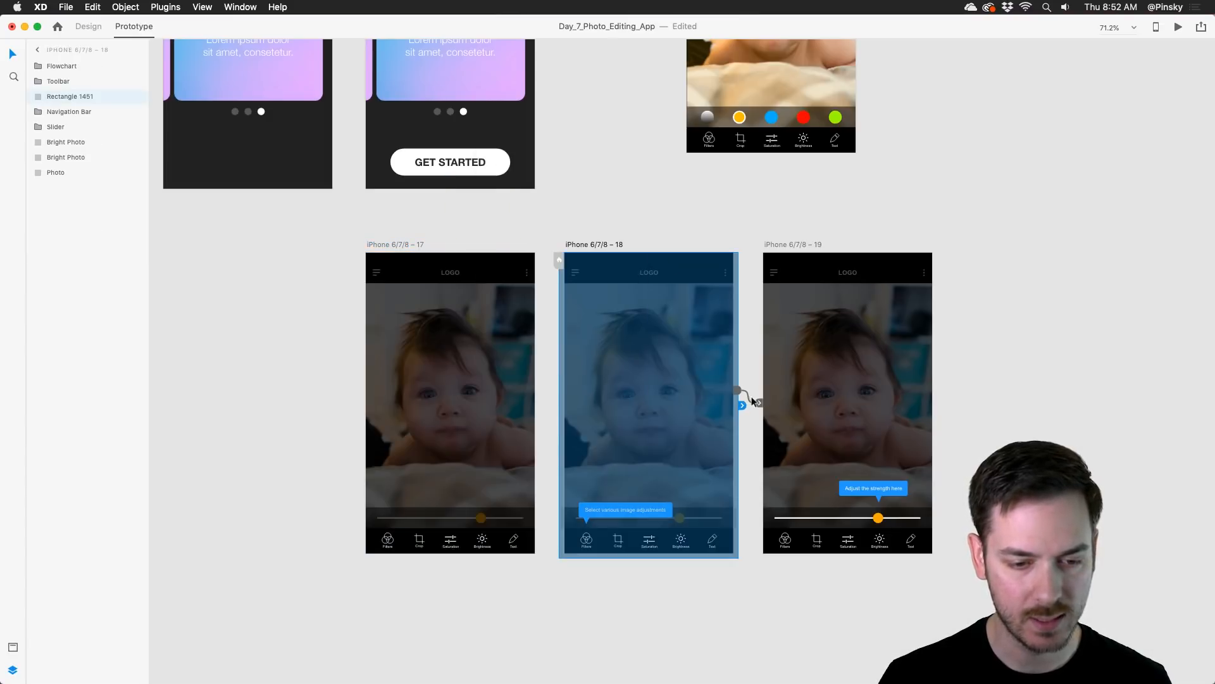
left_click(753, 401)
left_click(816, 326)
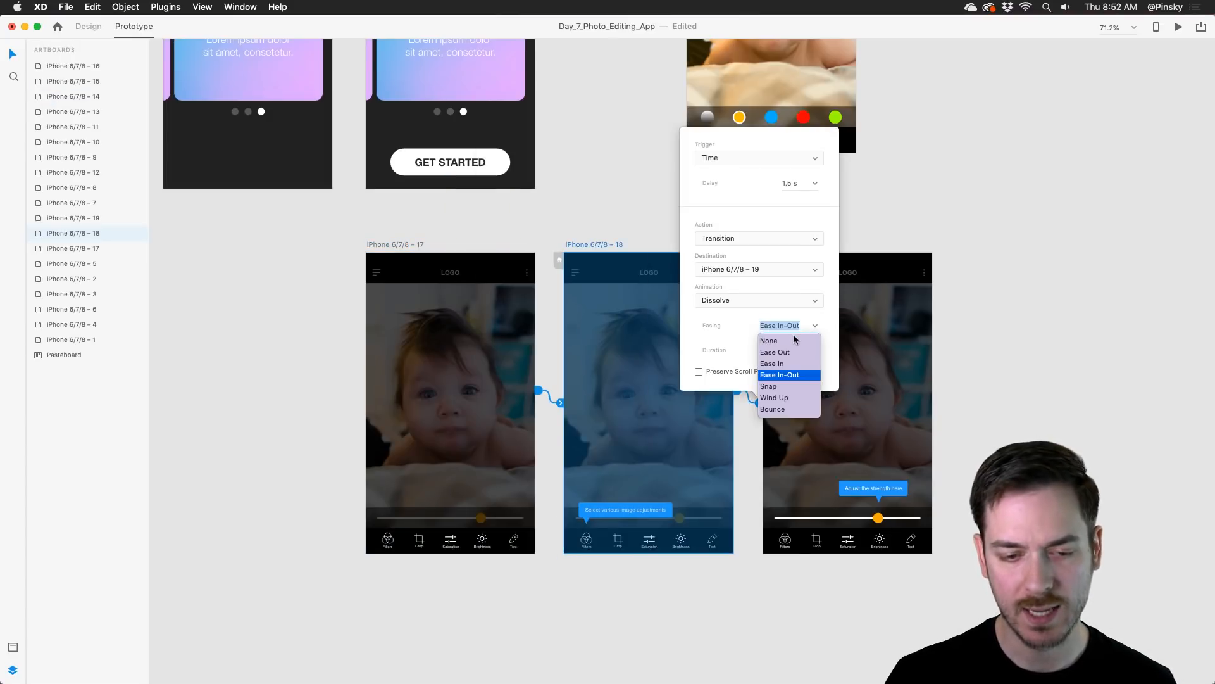
left_click(792, 327)
Step: Preview the flow from the iPhone 6/7/8 – 16 artboard through Get Started to the strength tooltip and close the preview
left_click(479, 133)
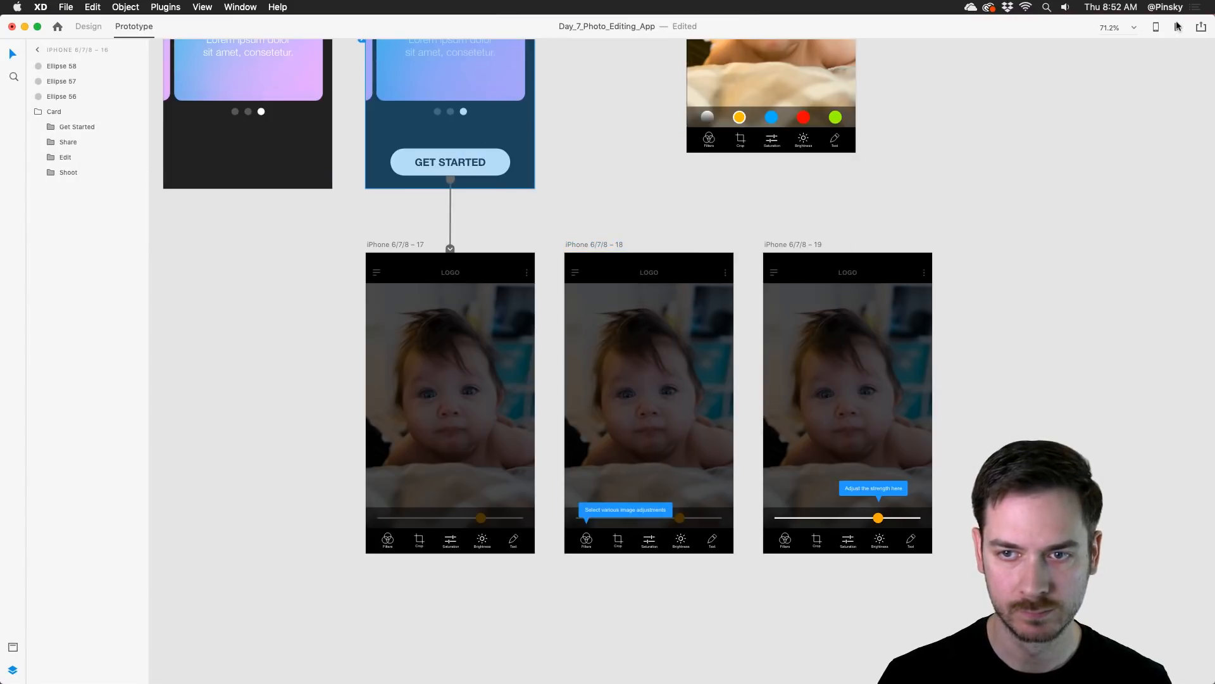
left_click(1178, 26)
left_click(668, 468)
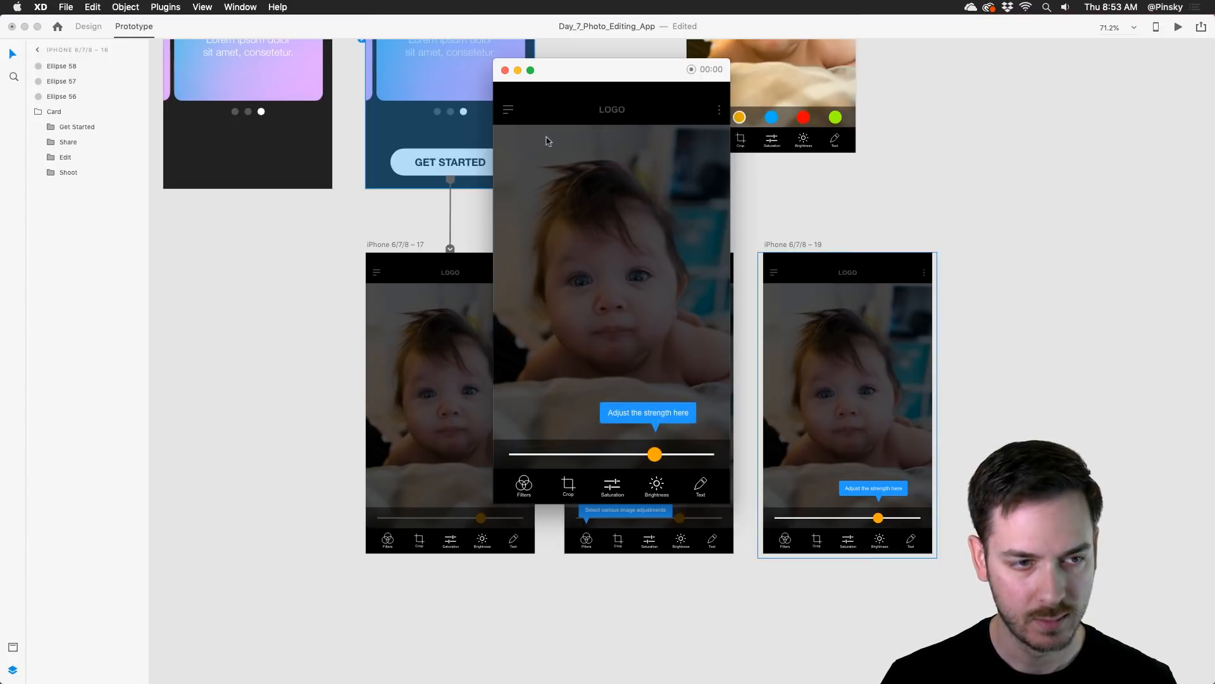
left_click(505, 71)
Step: Duplicate the iPhone 6/7/8 – 19 artboard and place the copy beside it at the end of the walkthrough row
scroll(1013, 253, "right", 5)
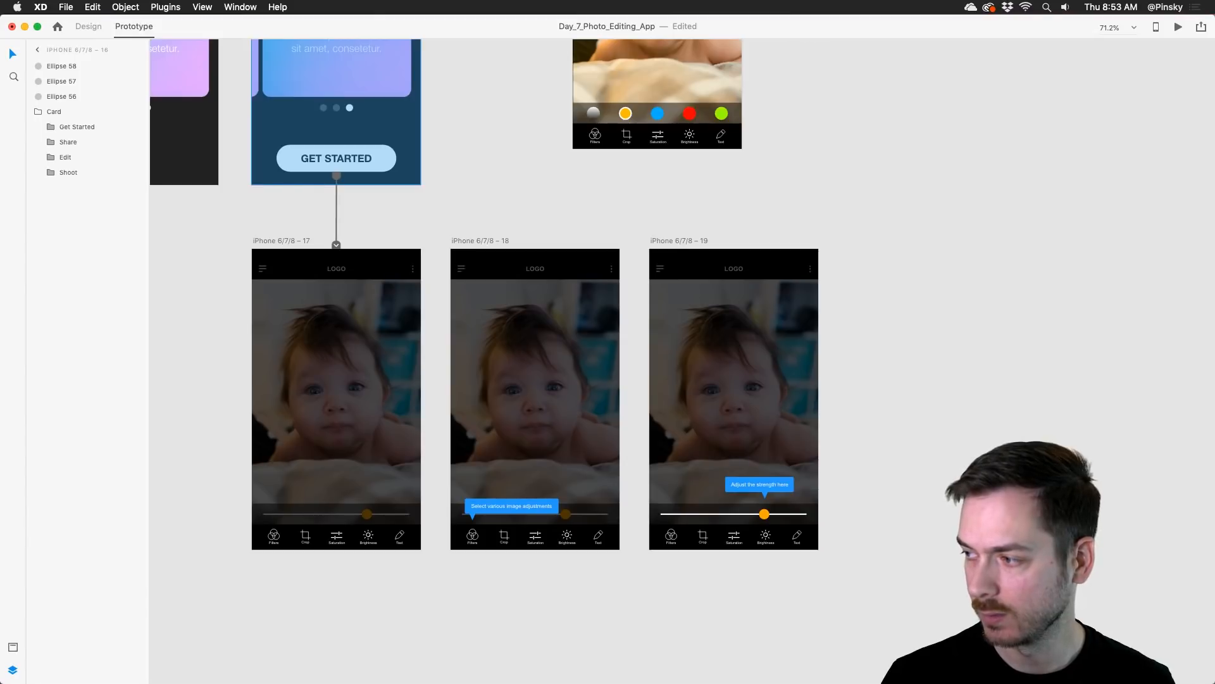
left_click(749, 247)
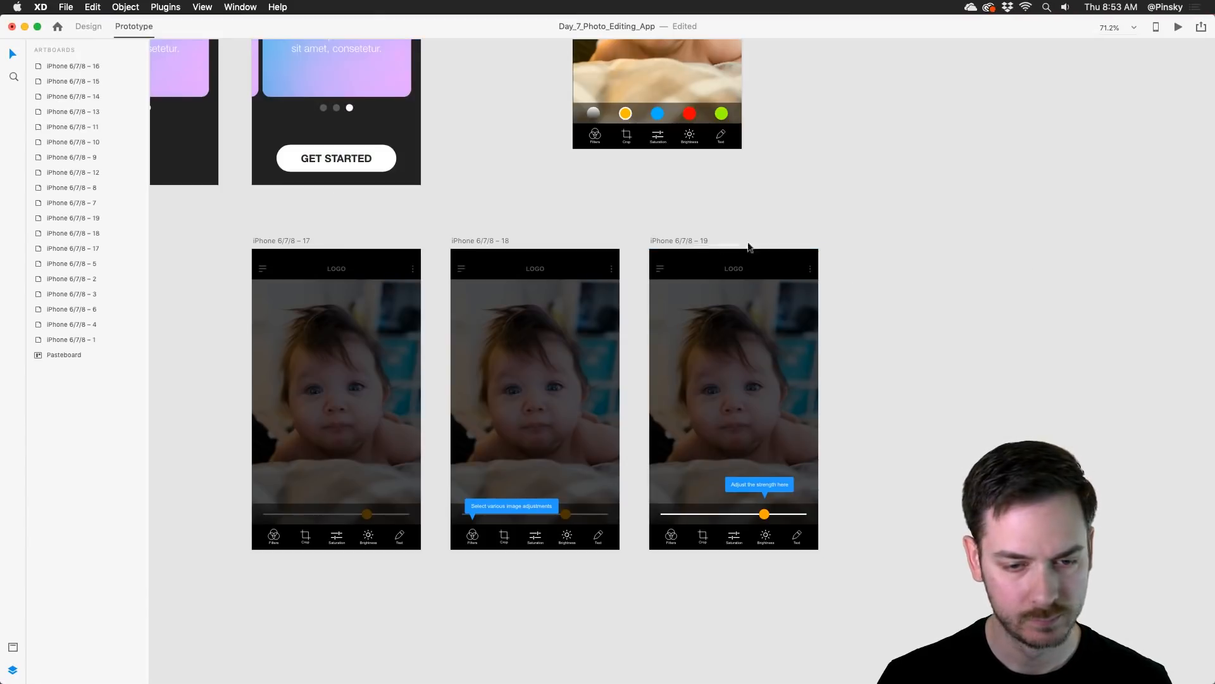
left_click_drag(682, 241, 880, 241)
scroll(928, 401, "down", 2)
scroll(928, 401, "right", 3)
Step: On the duplicated artboard, reorder the layers so the dimming rectangle covers the slider and toolbar, and delete the "Adjust the strength here" tooltip
left_click(880, 479)
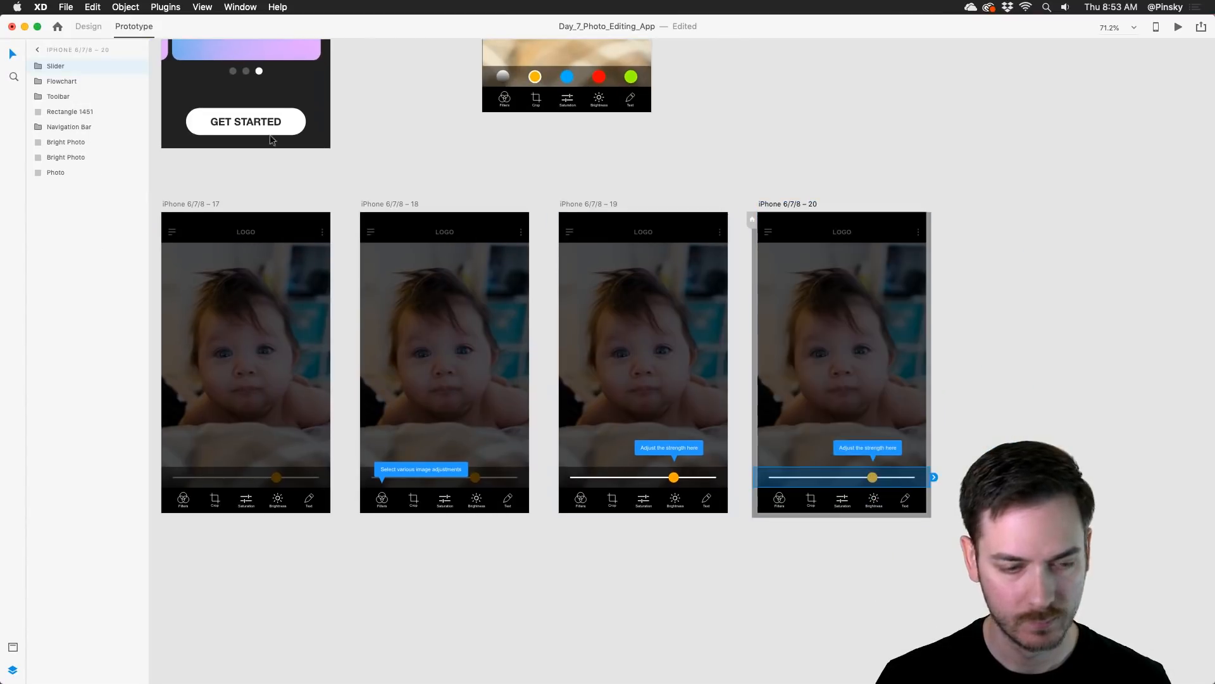
left_click_drag(75, 72, 67, 96)
left_click(878, 443)
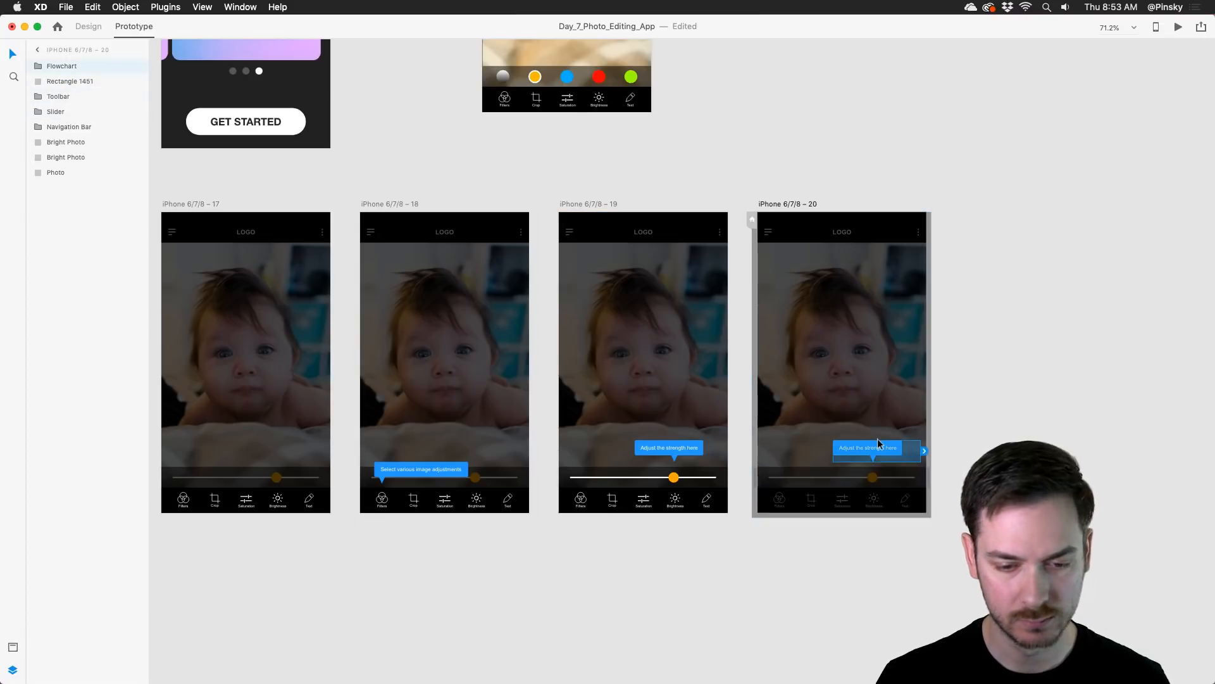
key("Delete")
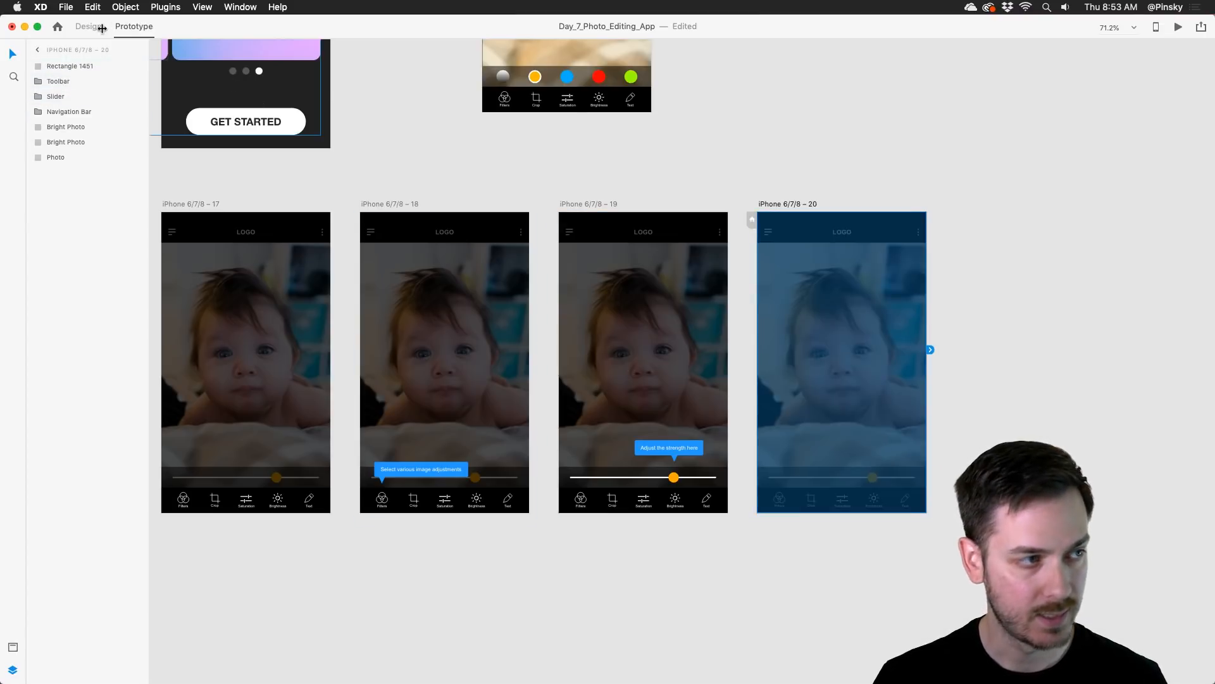
Step: Paste the blue Get Started button in the centre of iPhone 6/7/8 – 20 and enlarge it to about 195 by 55
left_click(100, 26)
key("super+v")
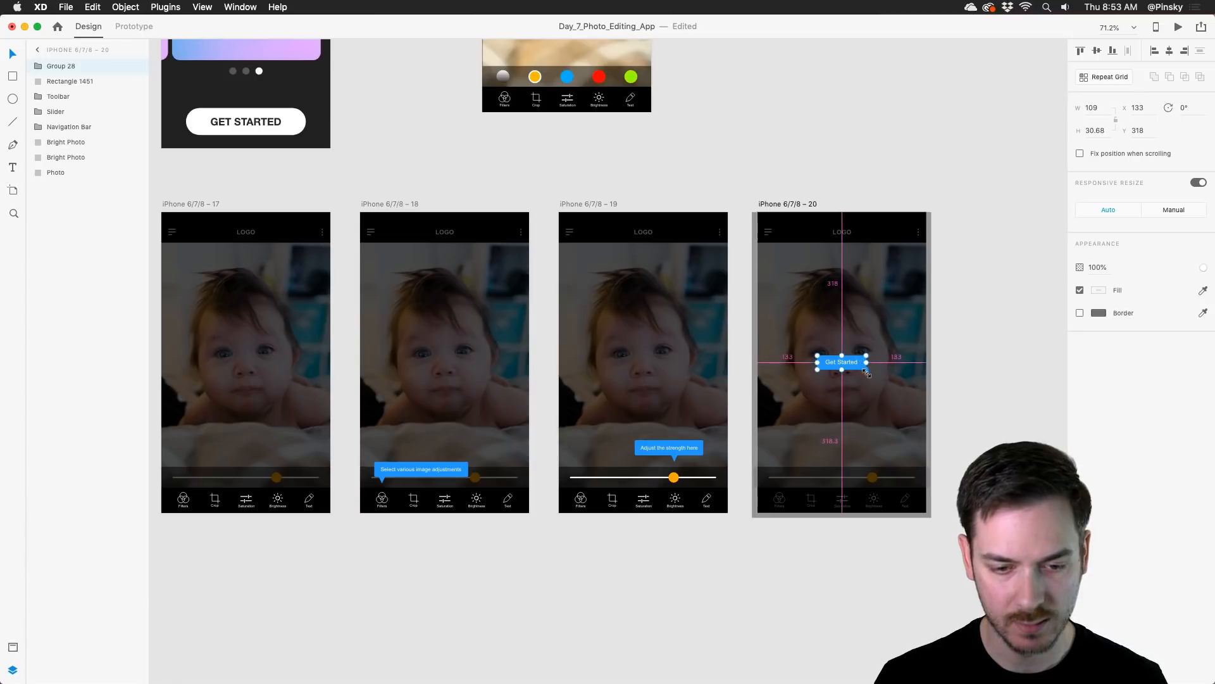
left_click_drag(867, 373, 885, 375)
Step: Change the pasted button's label to "Get Editing!"
double_click(827, 360)
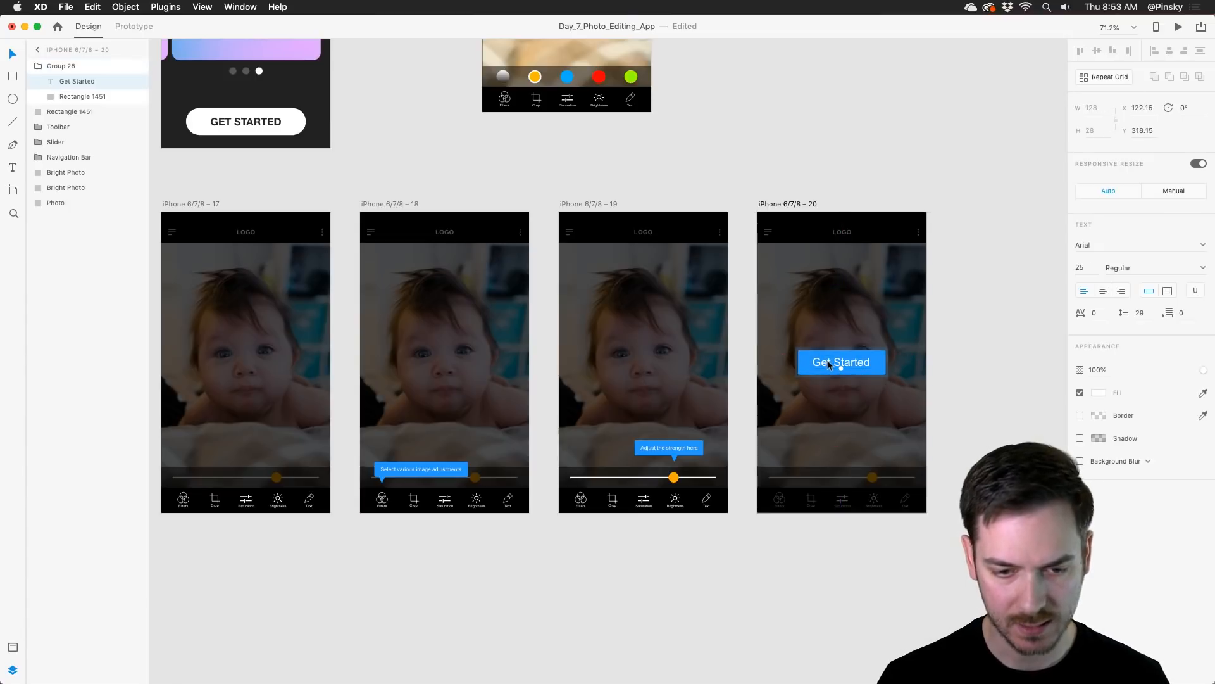
double_click(827, 361)
type("Ge")
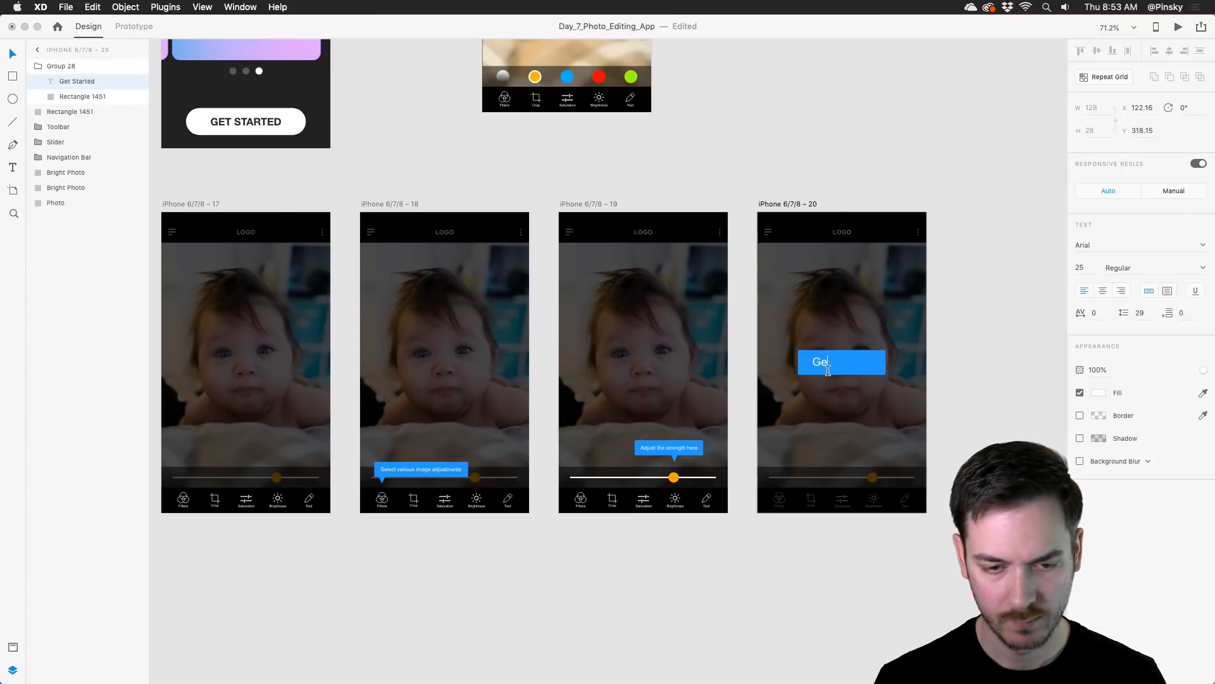
type("t Editing!")
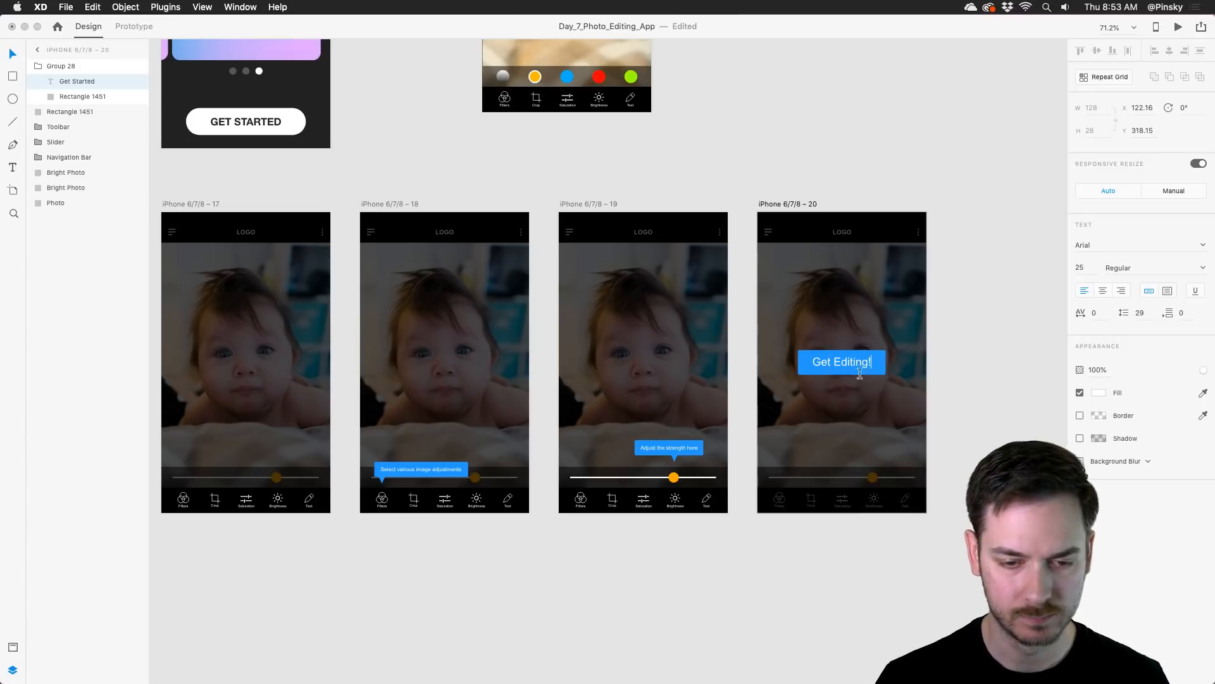
Step: Round the corners of the Get Editing! button's blue rectangle to a radius of 18
scroll(883, 364, "up", 5)
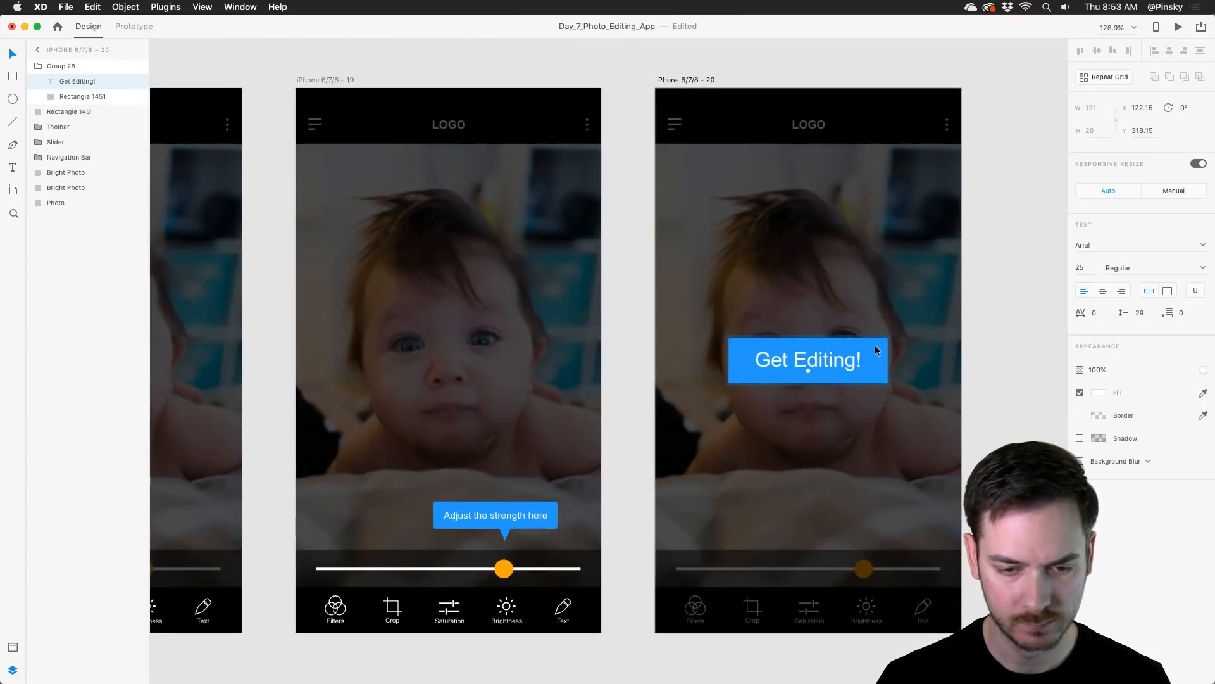
left_click(875, 344)
left_click_drag(880, 341, 874, 345)
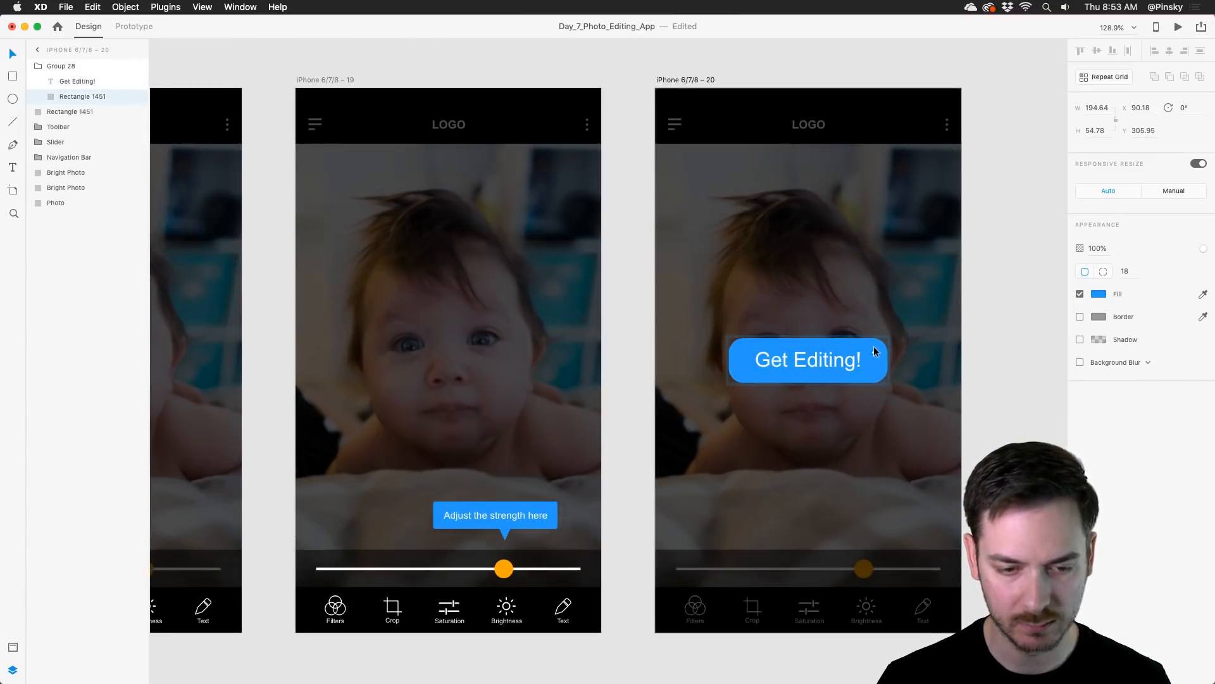
Step: Link iPhone 6/7/8 – 19 to iPhone 6/7/8 – 20 with a Time-triggered Dissolve transition delayed 1.5 s, with no easing and 0.2 s duration
scroll(873, 345, "down", 10)
left_click_drag(753, 325, 781, 334)
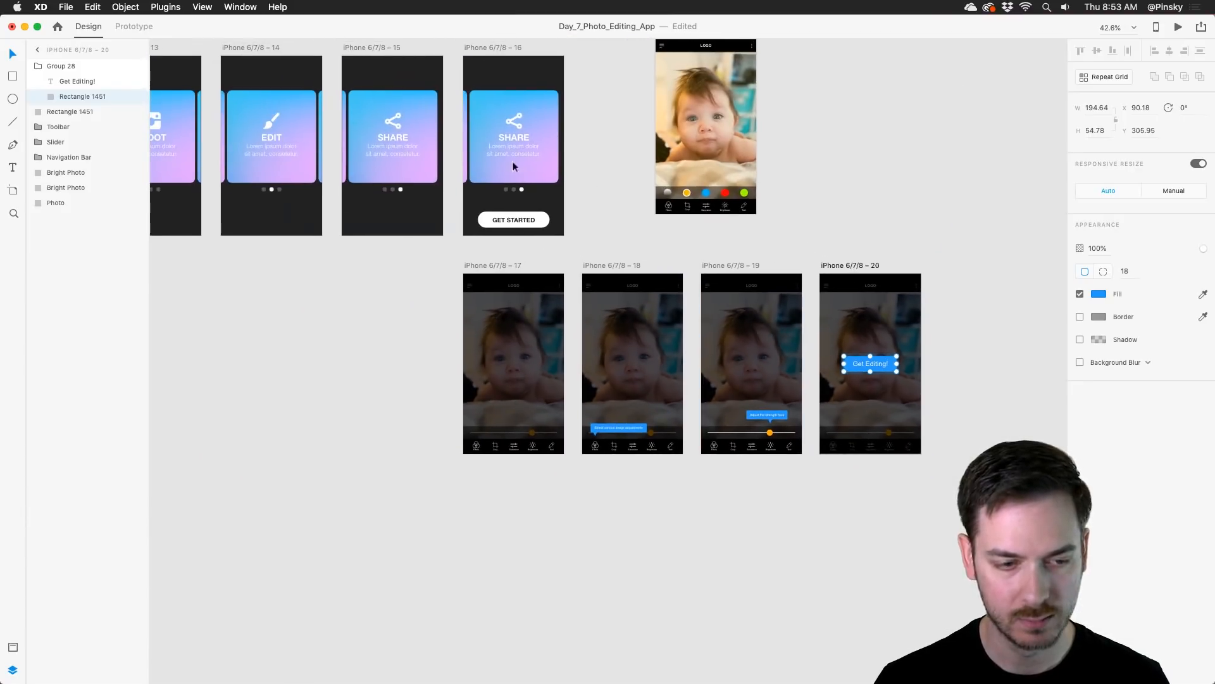
left_click(125, 25)
left_click(714, 265)
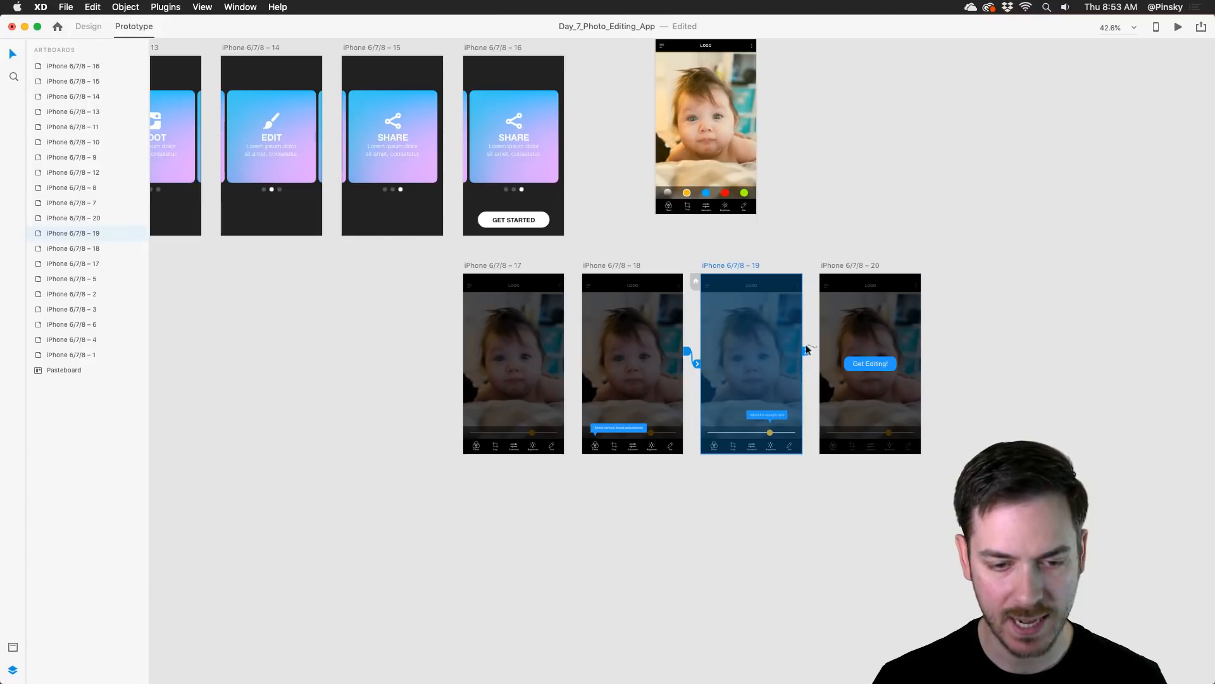
left_click_drag(808, 349, 853, 345)
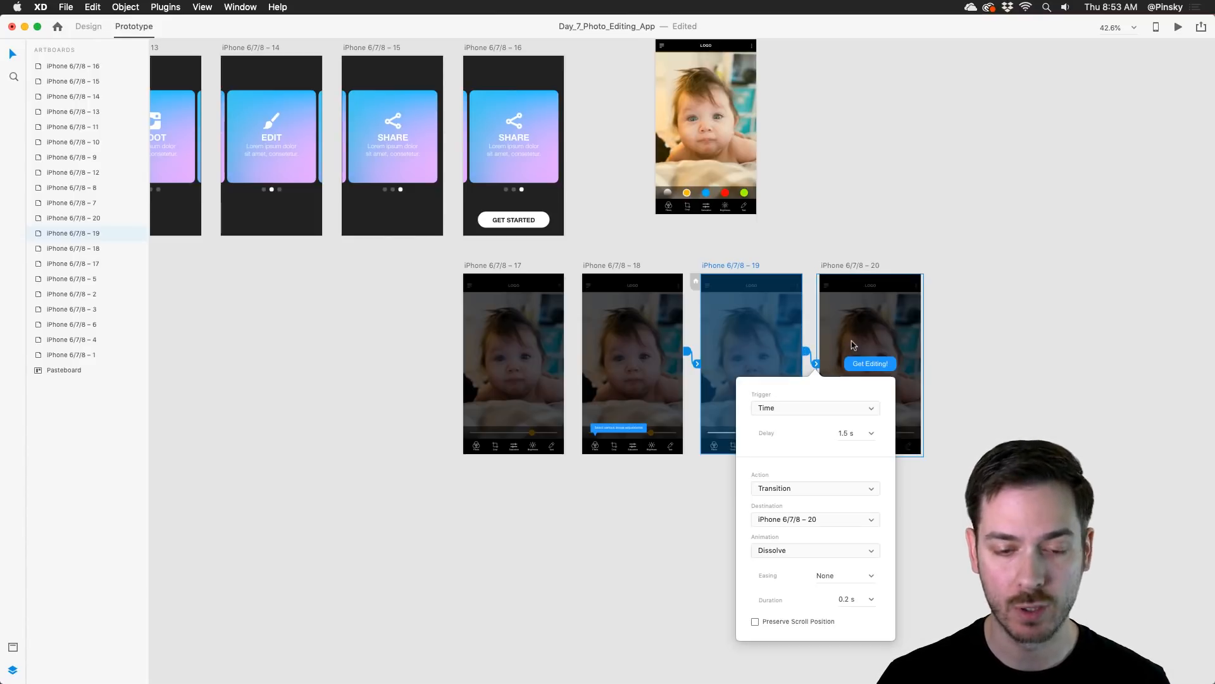
left_click(906, 295)
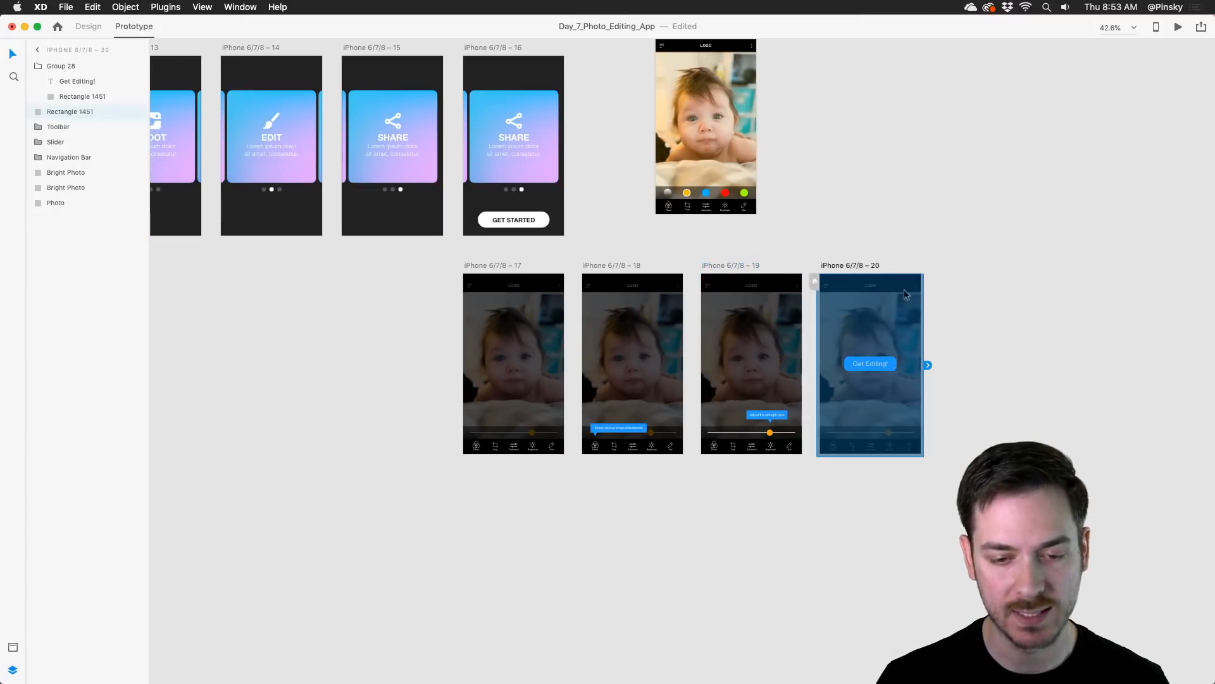
Step: Link the Get Editing! button to the iPhone 6/7/8 – 6 artboard with a Tap-triggered Dissolve transition
left_click_drag(905, 295, 850, 450)
left_click(778, 420)
scroll(850, 450, "up", 1)
scroll(847, 460, "down", 3)
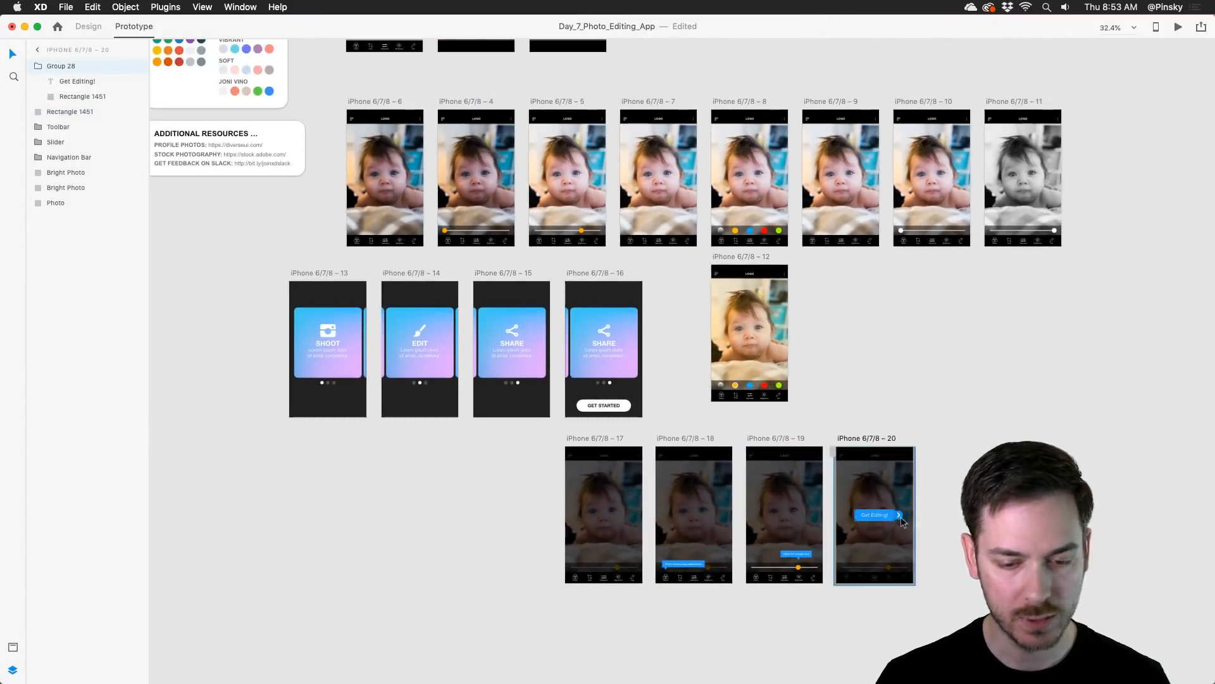
left_click_drag(902, 515, 383, 161)
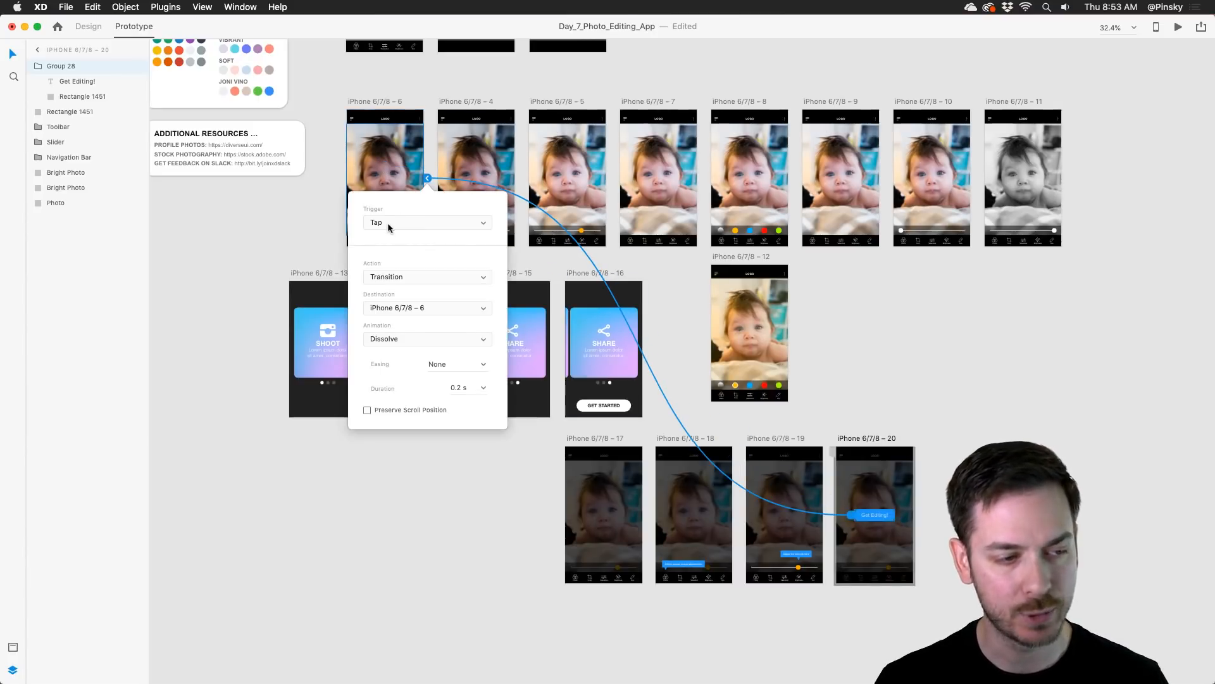
Step: Examine the trigger, action and animation choices for the Get Editing! button's link without changing them
left_click(389, 224)
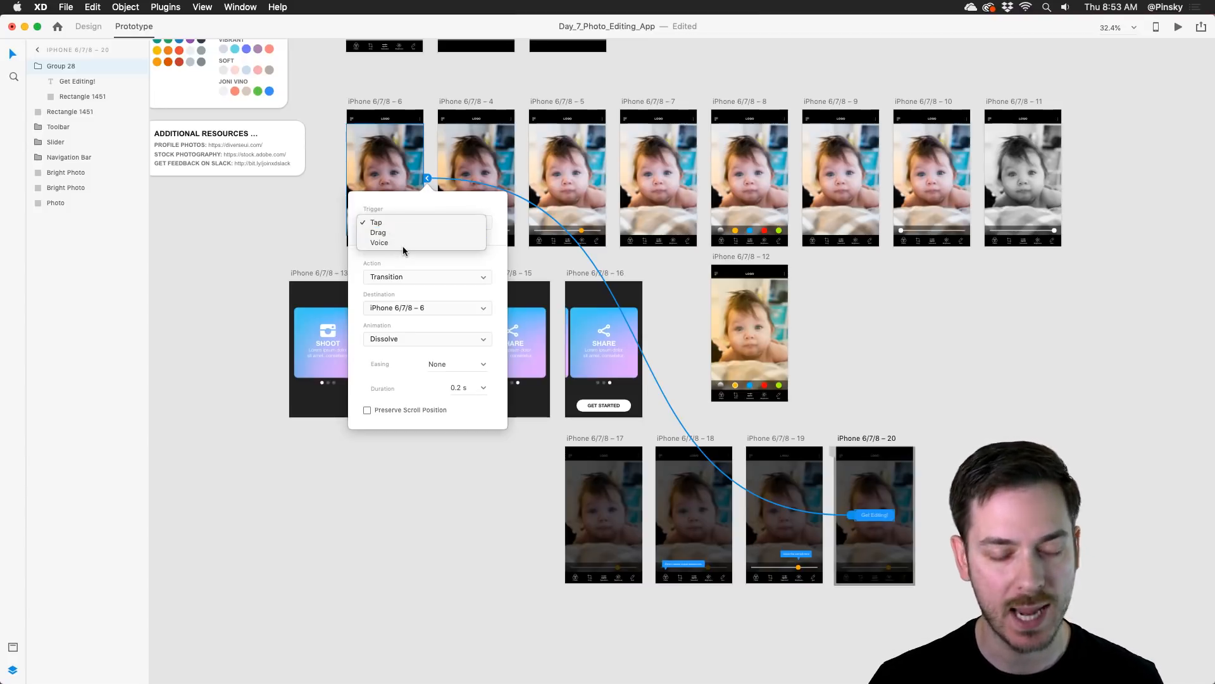
left_click(427, 205)
left_click(405, 279)
left_click(404, 279)
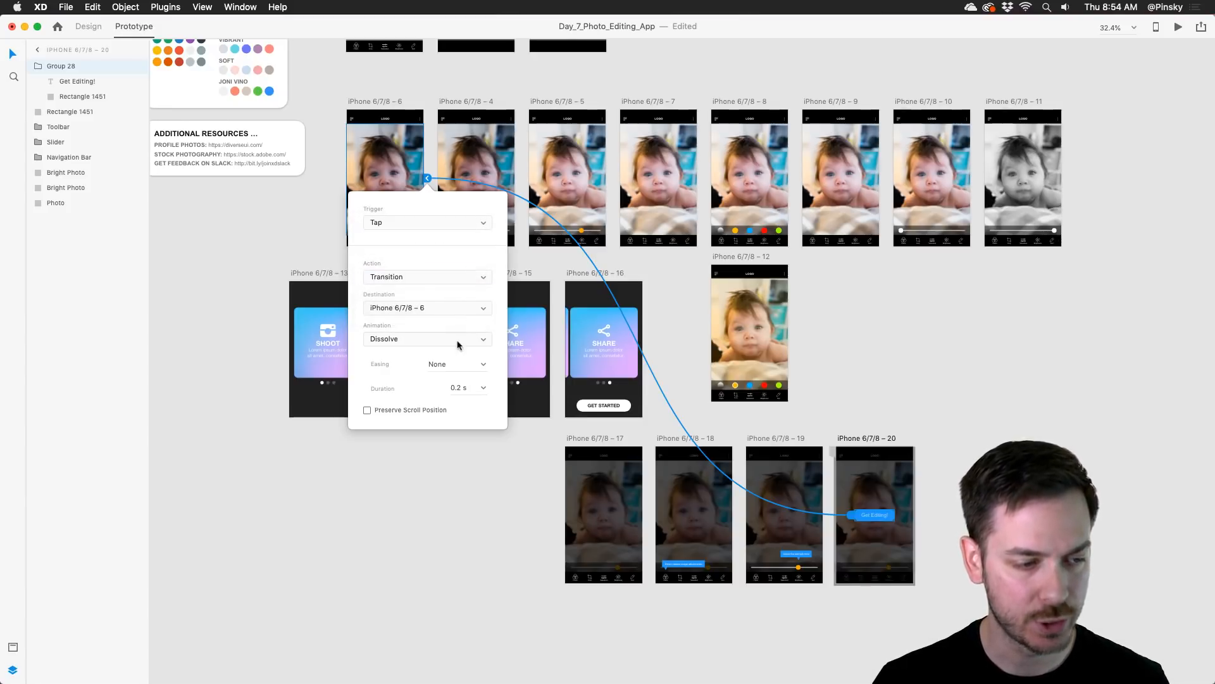
left_click(412, 276)
left_click(412, 277)
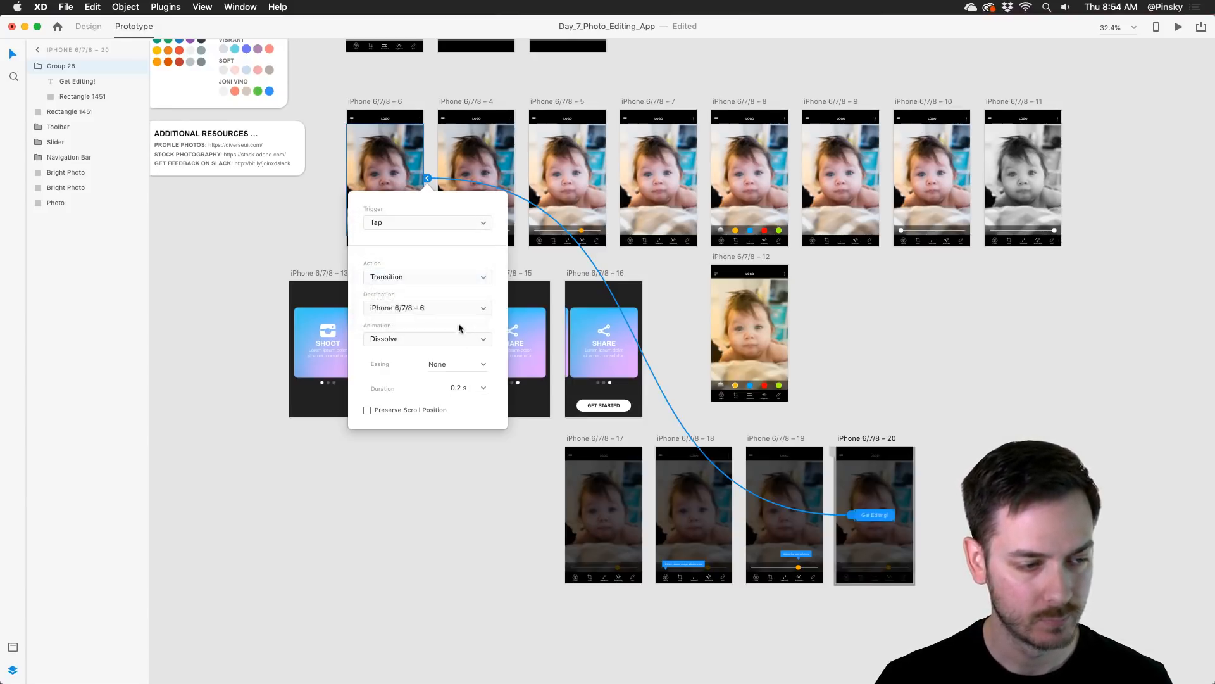
left_click(458, 339)
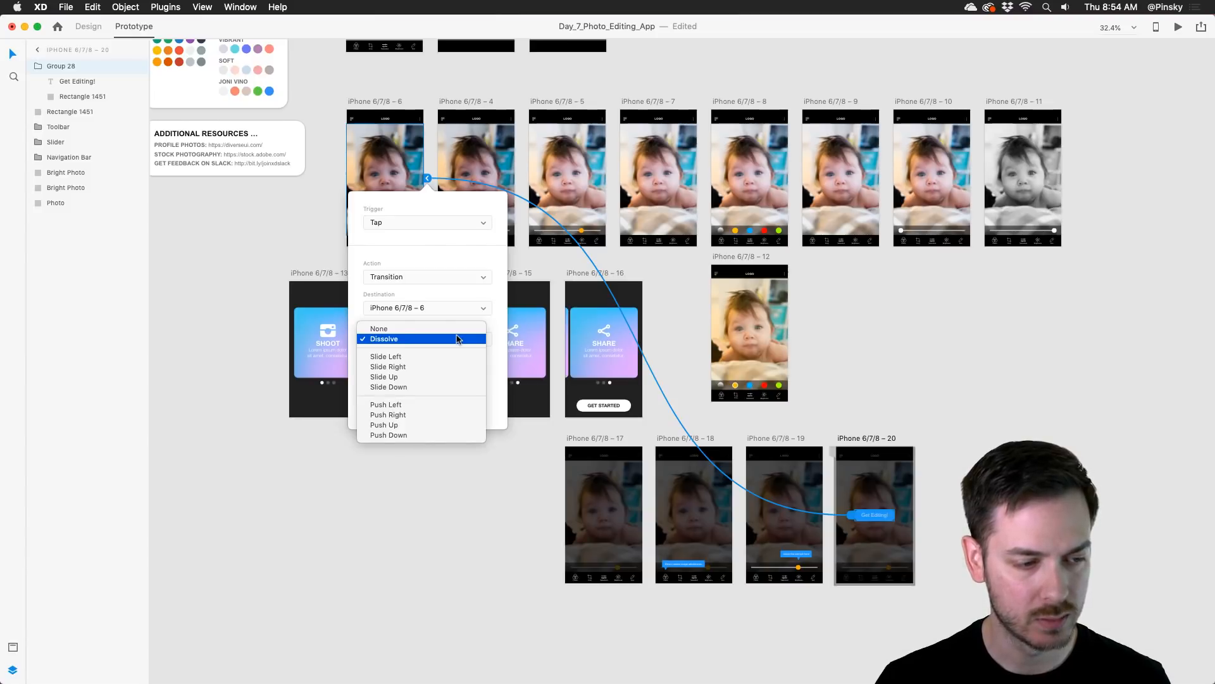
left_click(455, 241)
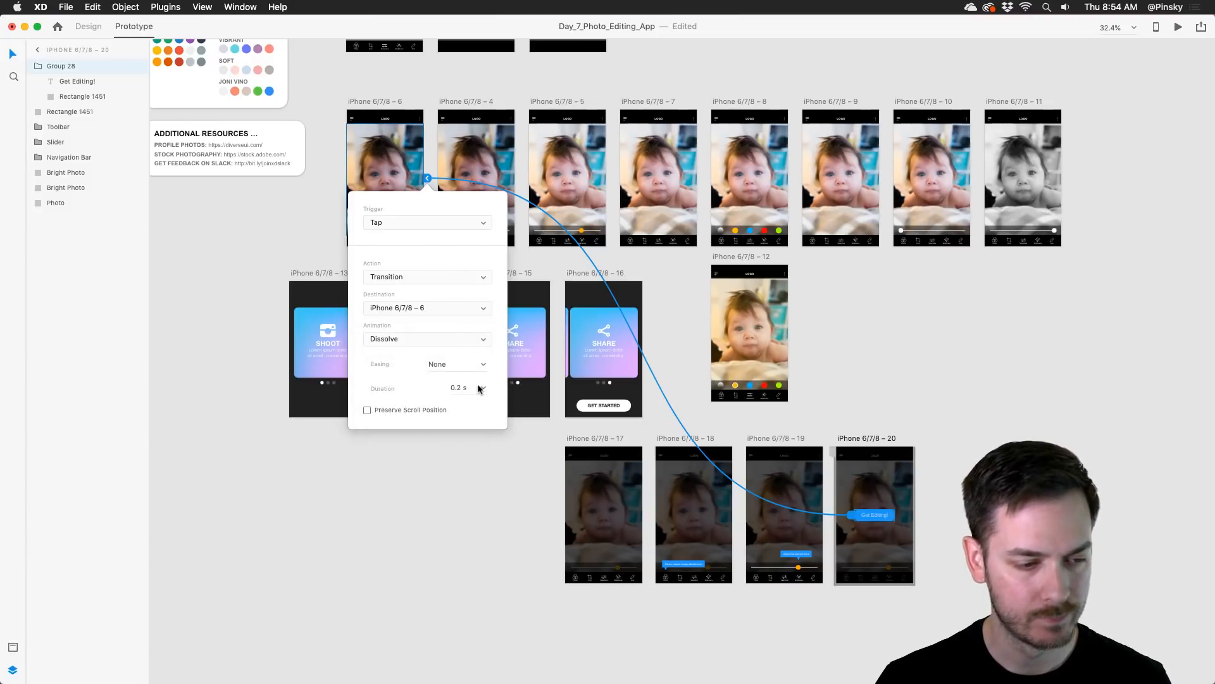
left_click(675, 288)
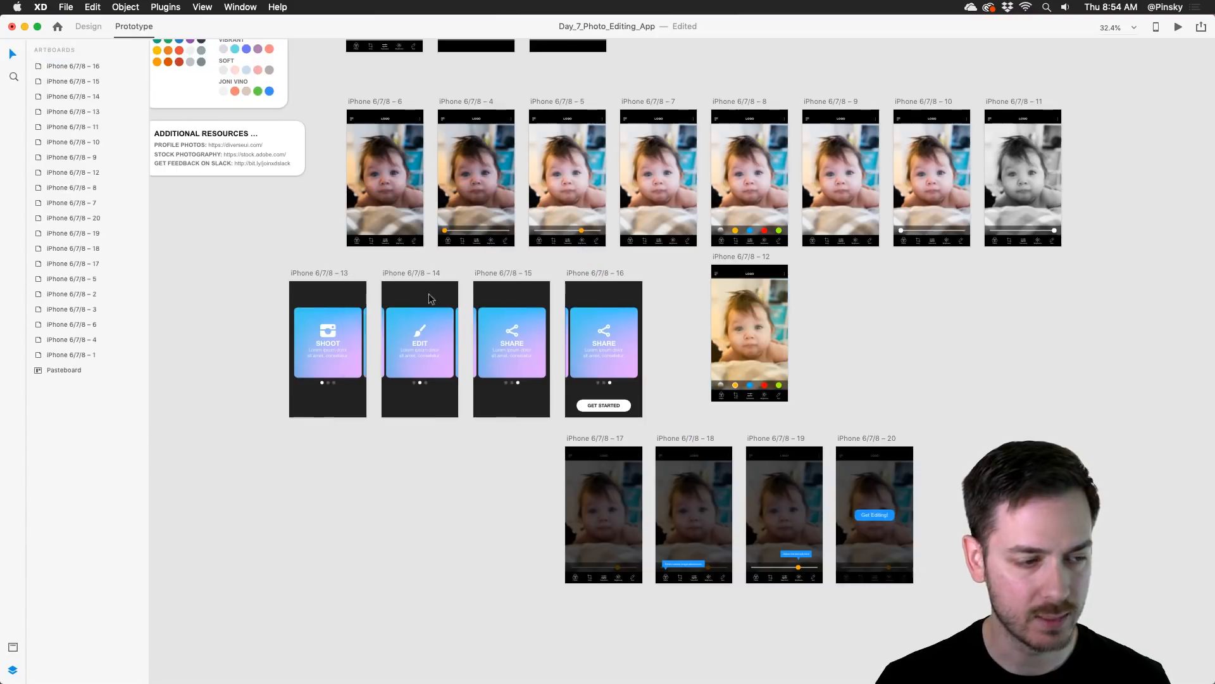
Step: Preview the onboarding from the Shoot card, swiping through the Edit and Share cards and starting the tooltip walkthrough
left_click(337, 297)
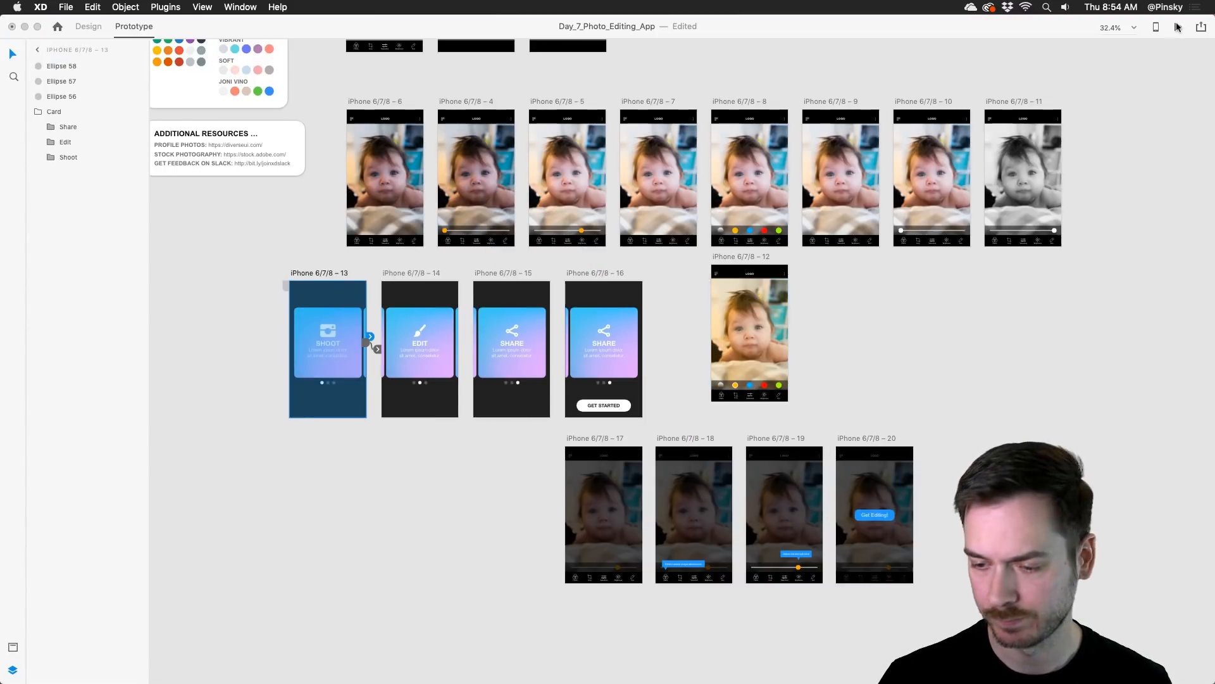
left_click(1178, 28)
left_click_drag(675, 241, 531, 221)
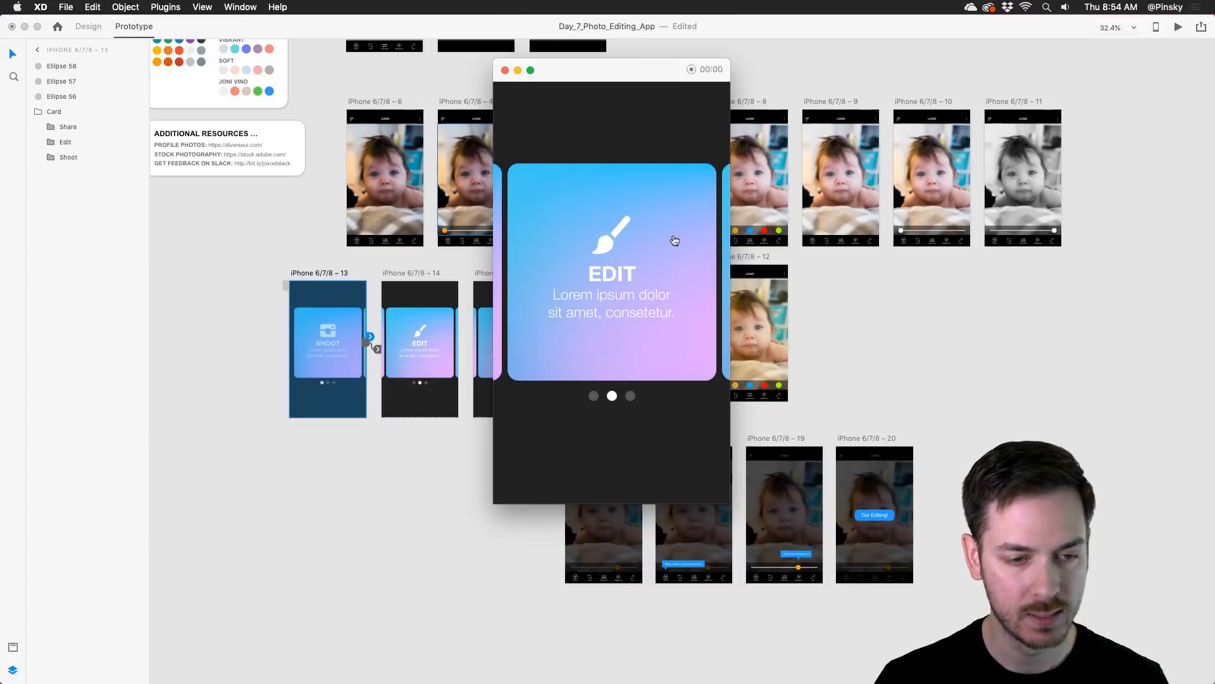
left_click_drag(675, 241, 540, 228)
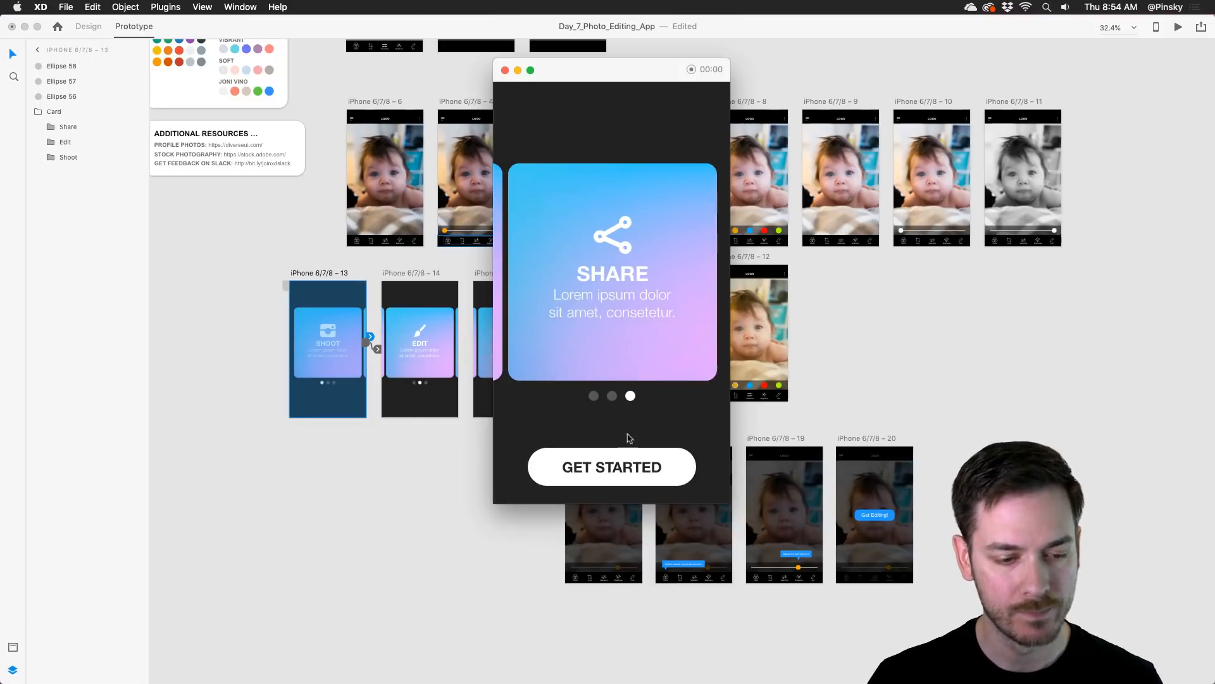
left_click(629, 469)
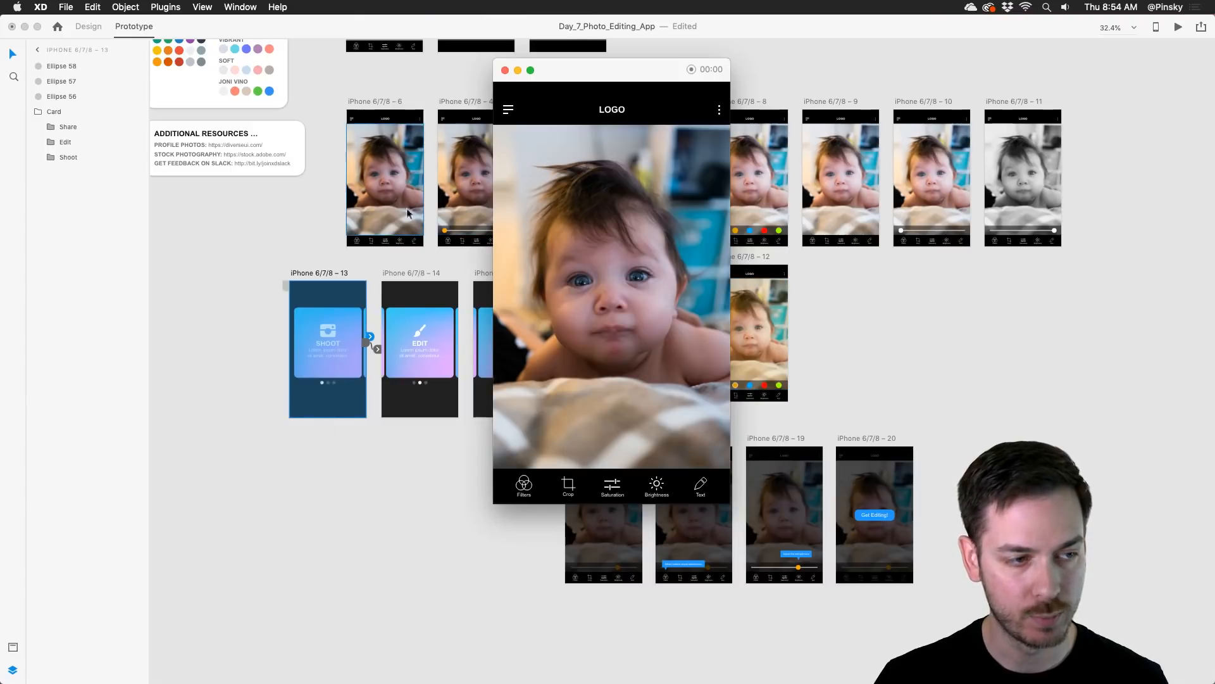
Step: Test the adjustment slider, the yellow filter and the grey filter's strength slider in the preview and close it
left_click(616, 473)
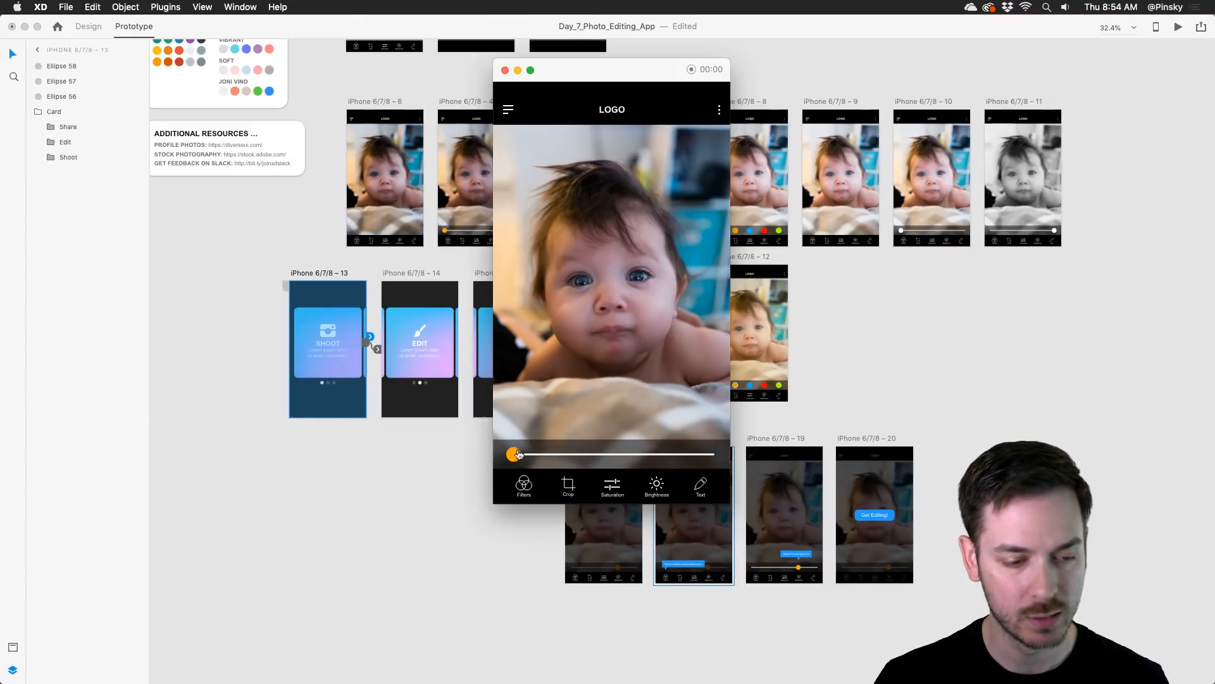
left_click_drag(516, 454, 665, 459)
left_click(528, 485)
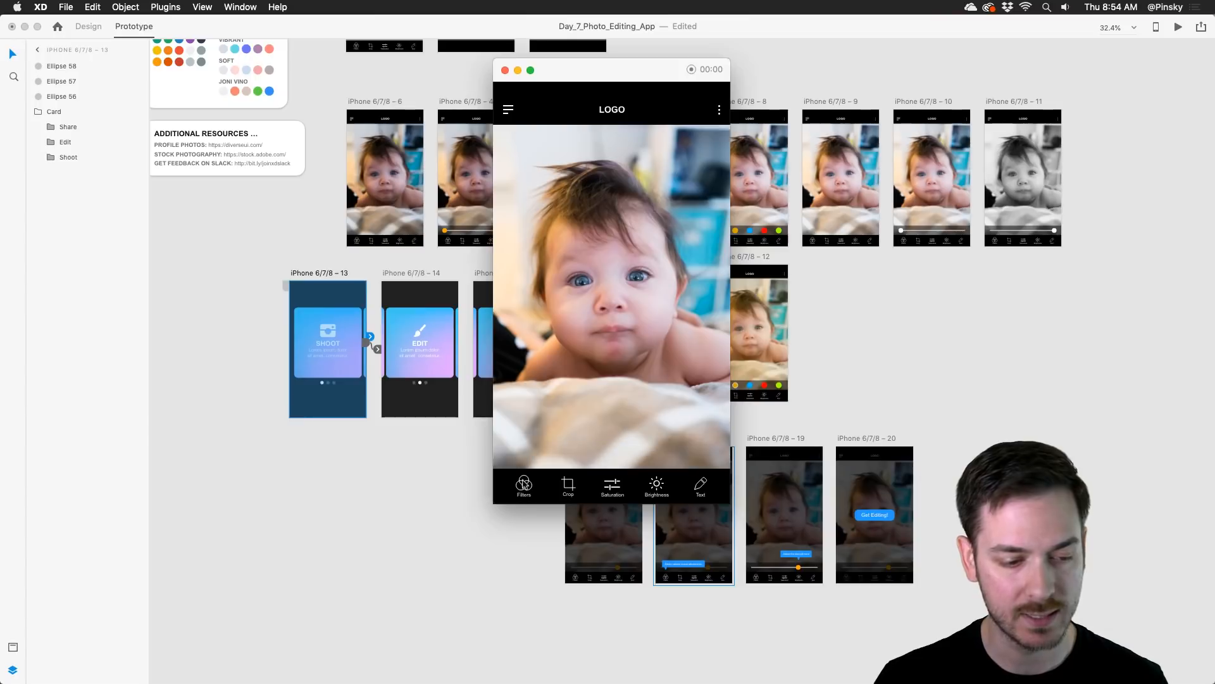
left_click(569, 456)
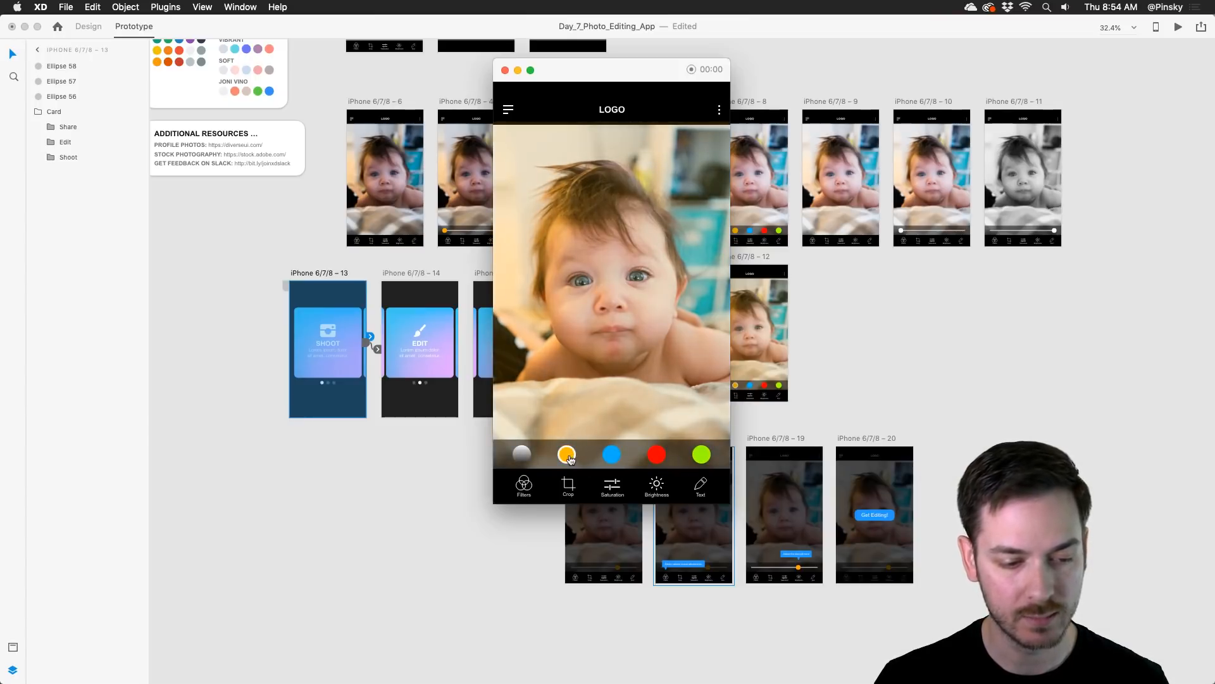
left_click(522, 453)
left_click(523, 457)
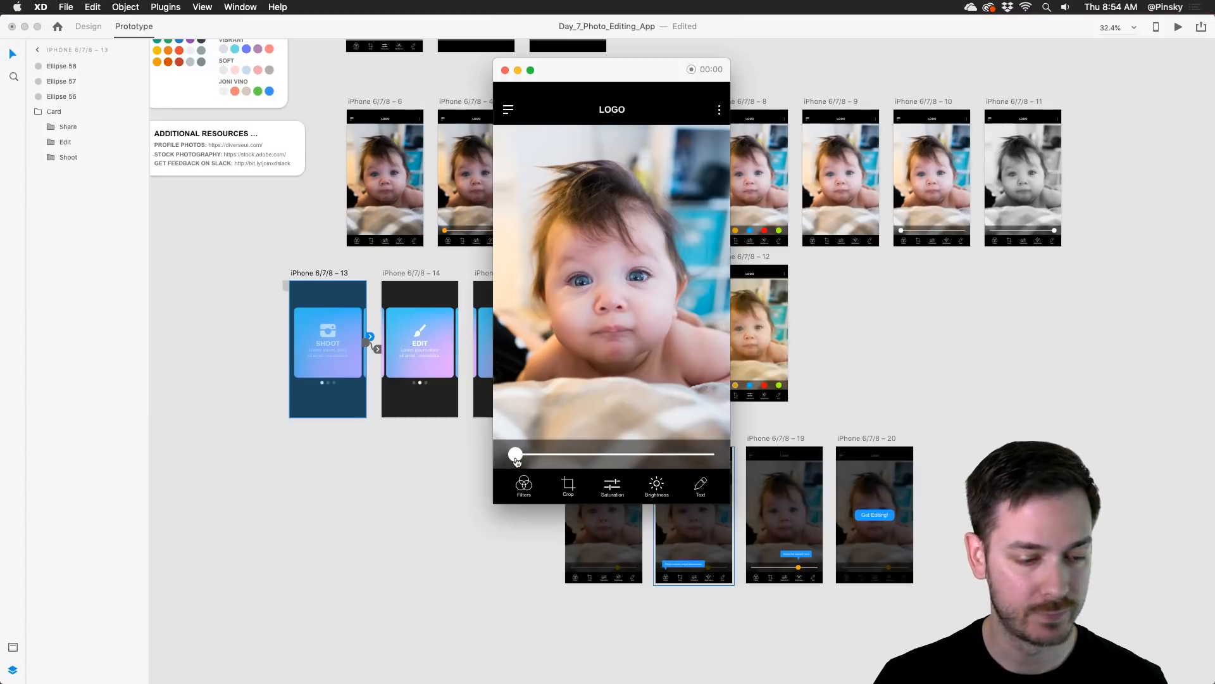
left_click_drag(517, 456, 728, 456)
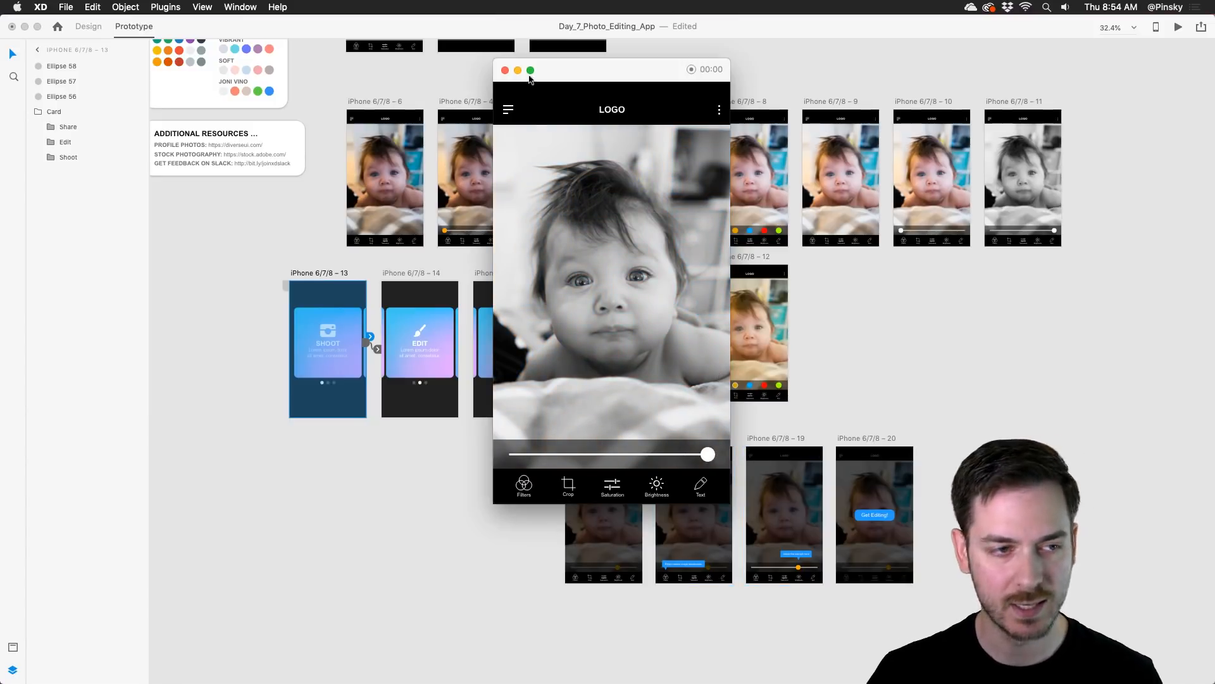
left_click(505, 71)
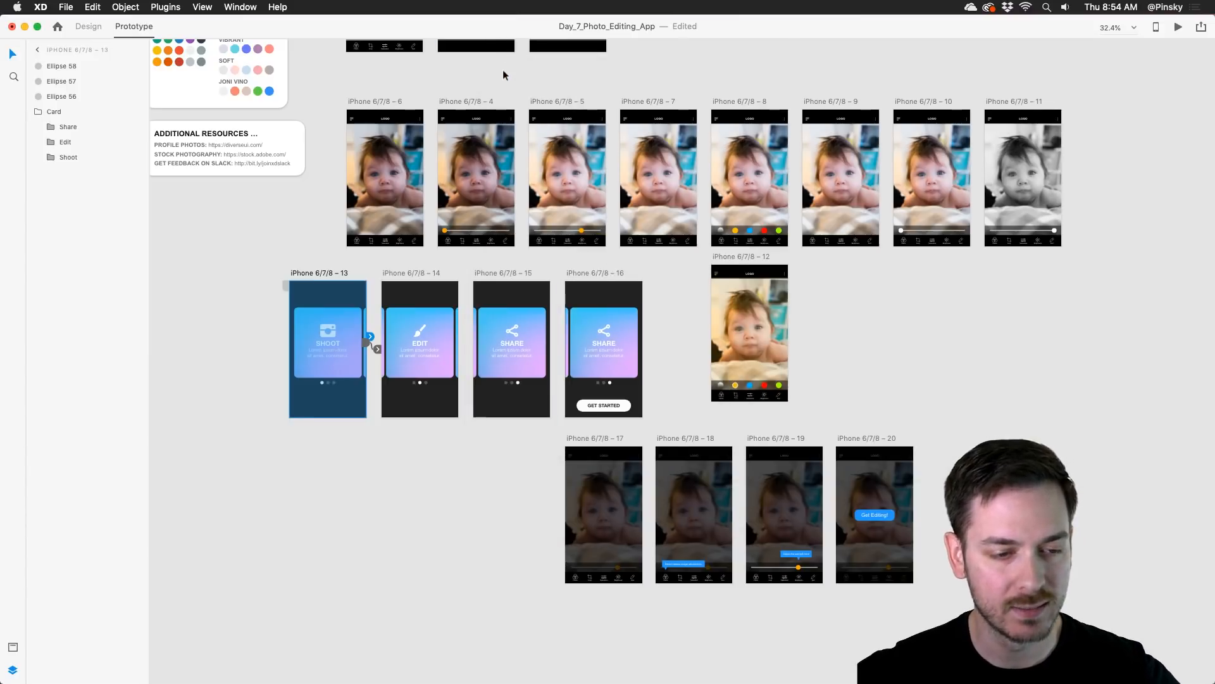